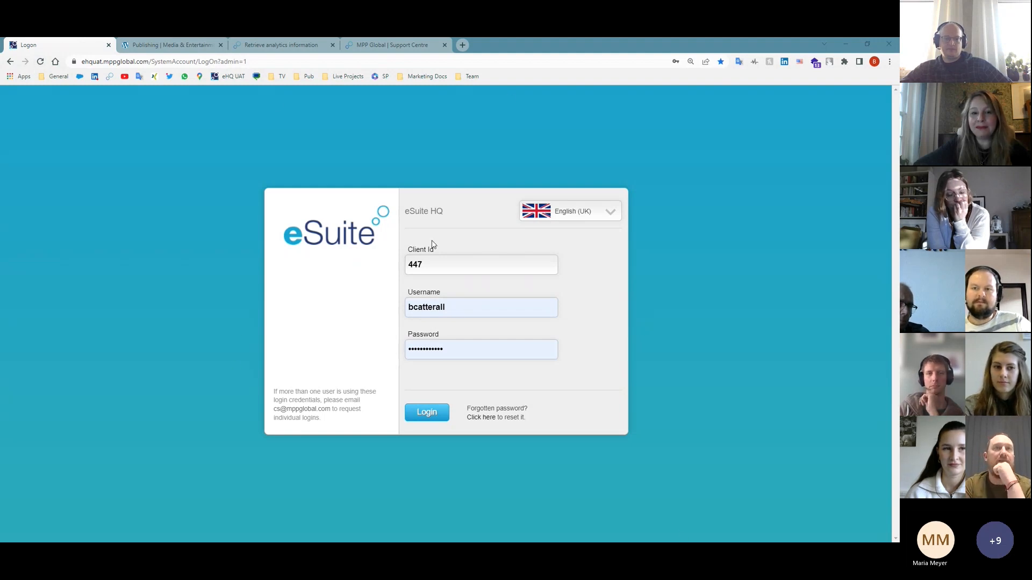
- Browse the Massive News demo, analytics API reference and Support Centre tabs, then switch to the wn.de window
click(171, 44)
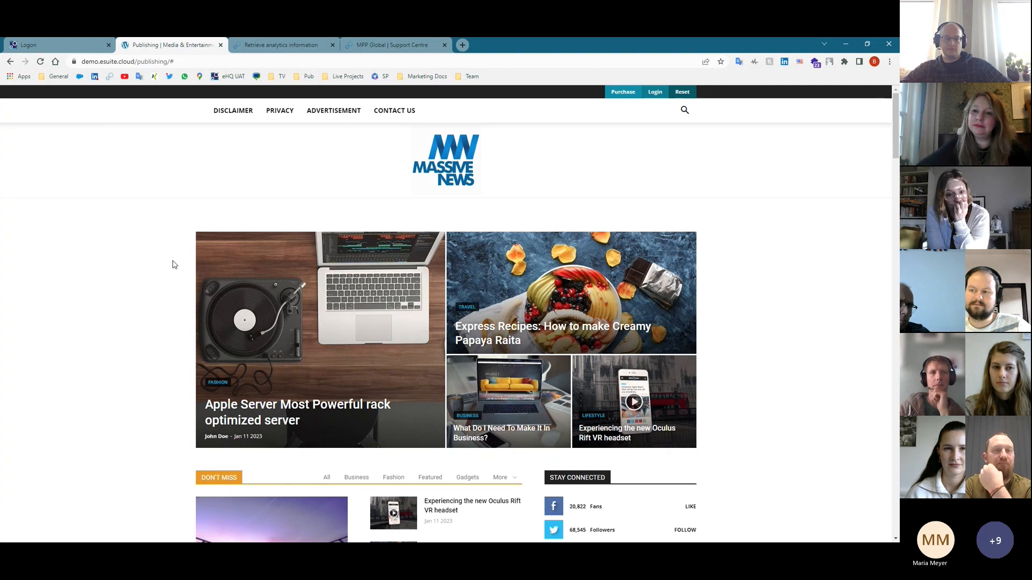
click(281, 45)
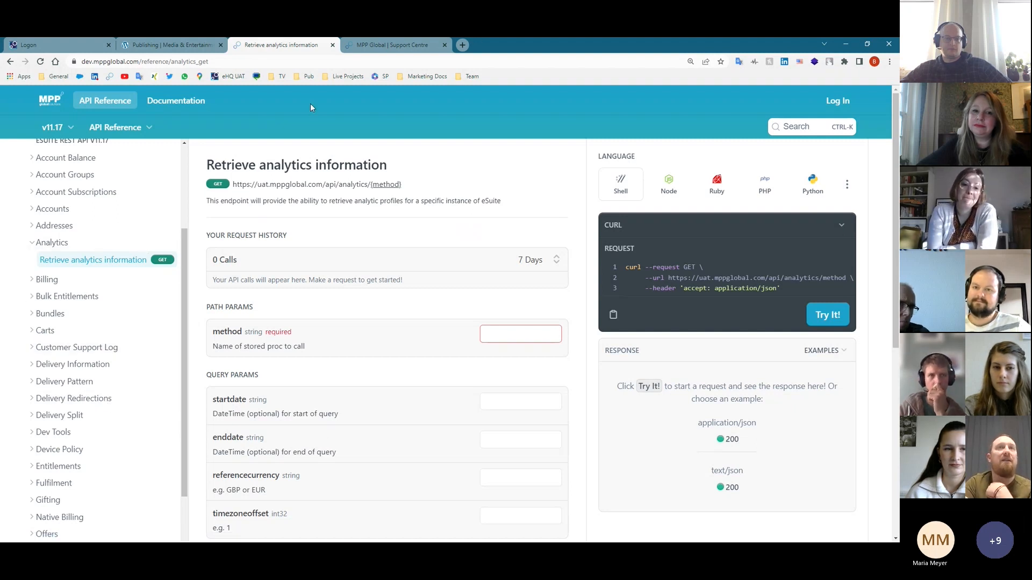
click(382, 47)
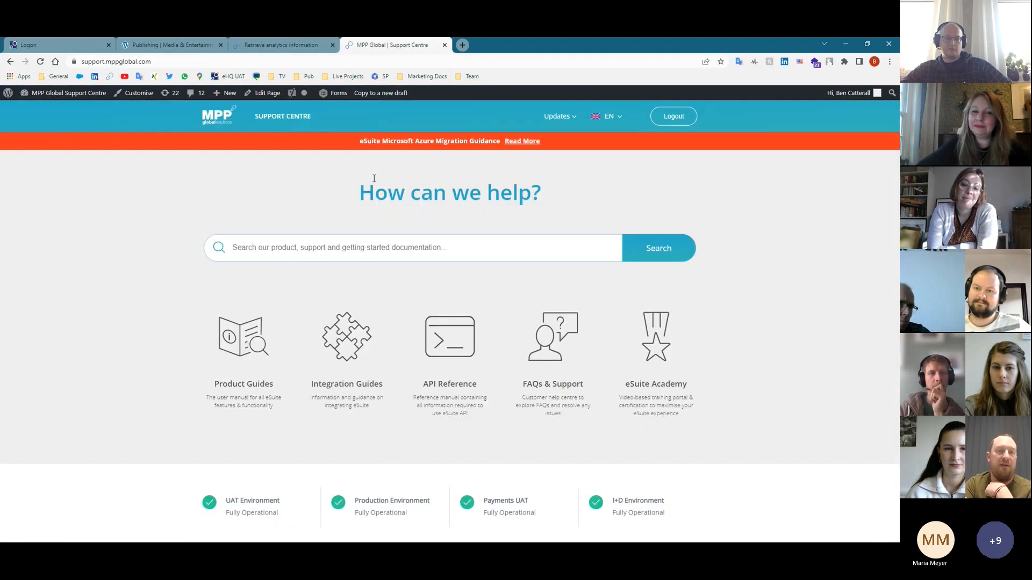
scroll(361, 330, down, 1)
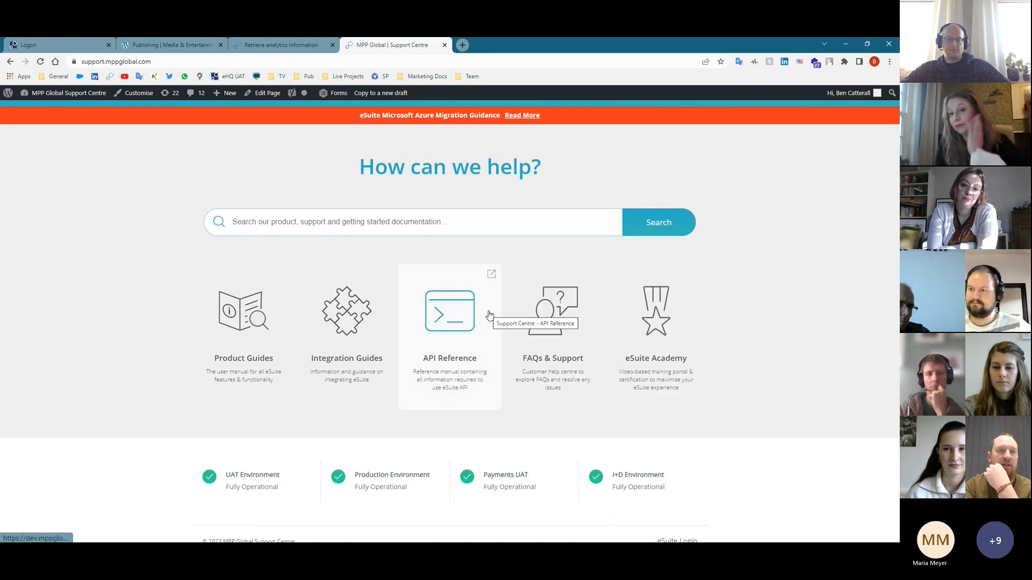
scroll(459, 301, up, 1)
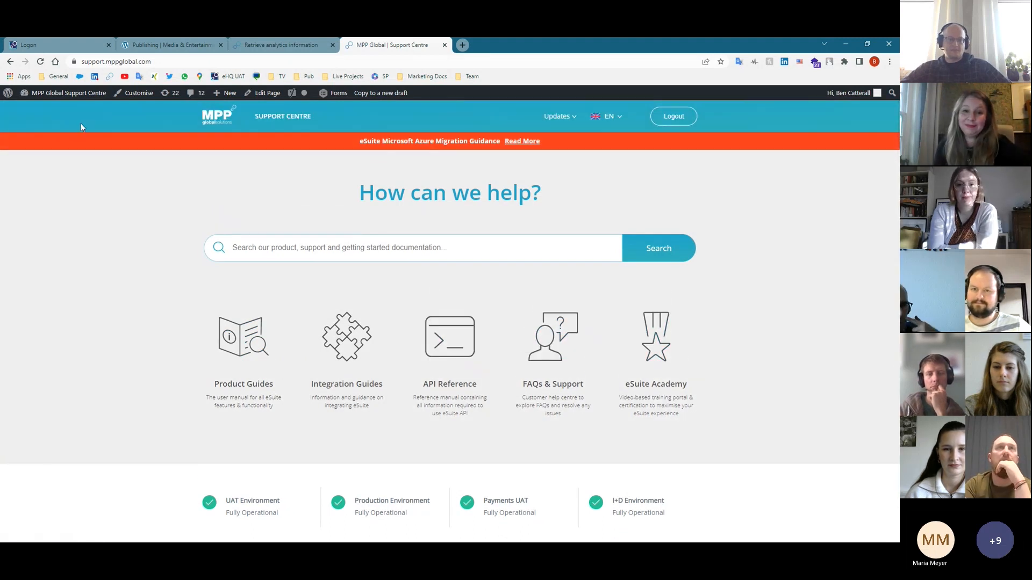
click(43, 43)
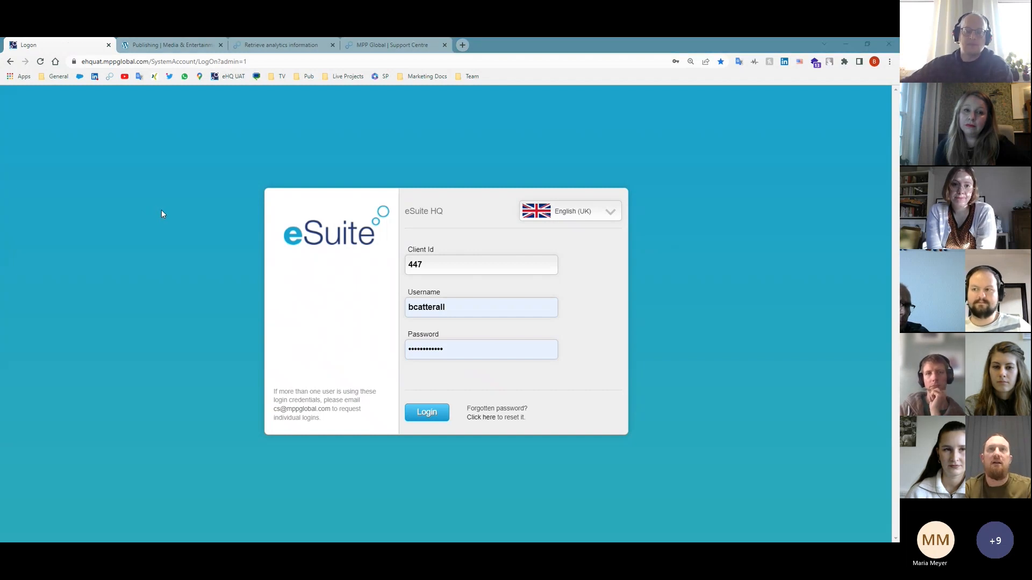
key(alt+Tab)
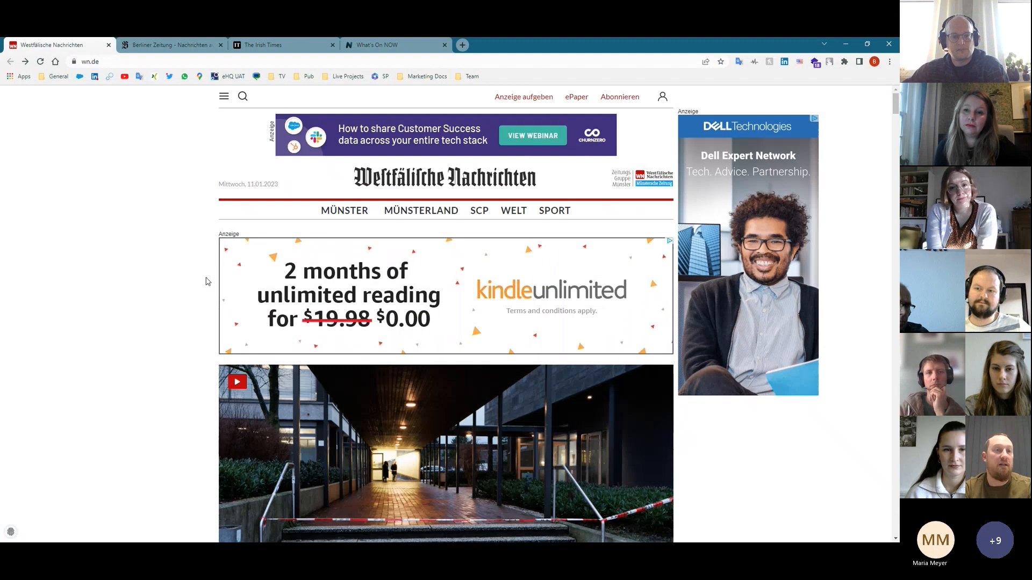
- View the Berliner Zeitung, Irish Times and What's On NOW tabs, then return to the eSuite Logon window
click(202, 45)
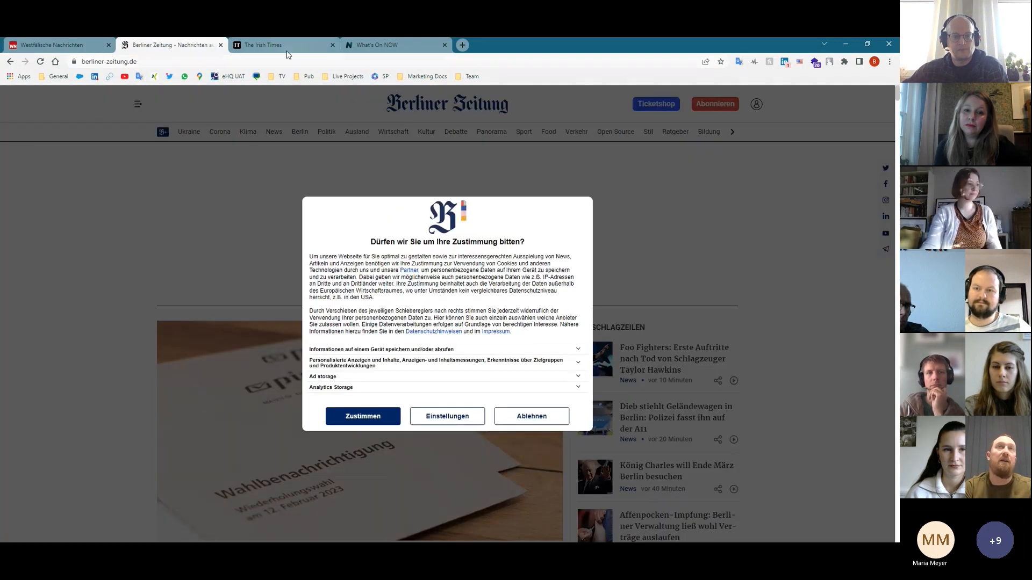
click(285, 45)
click(395, 46)
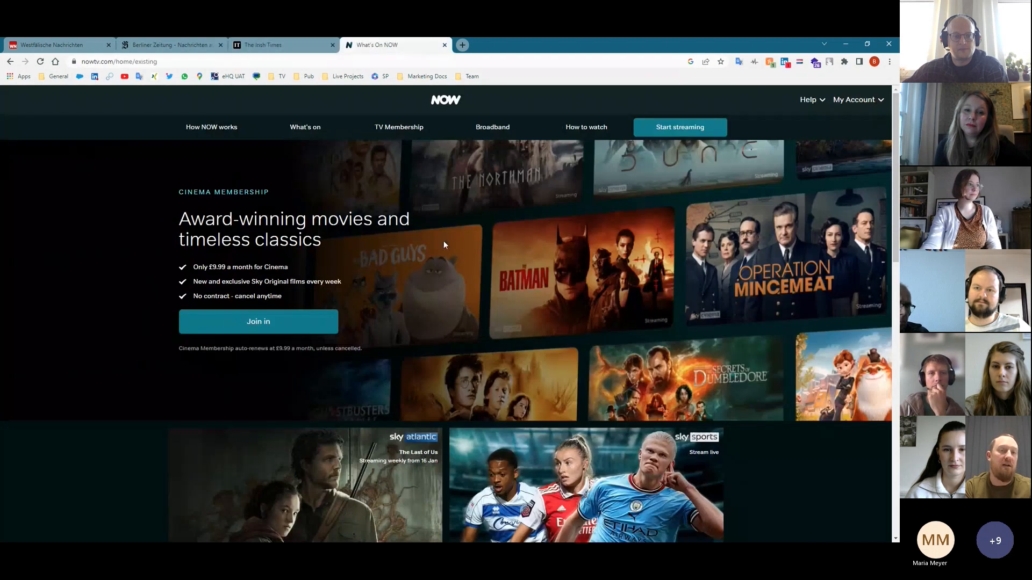
key(alt+Tab)
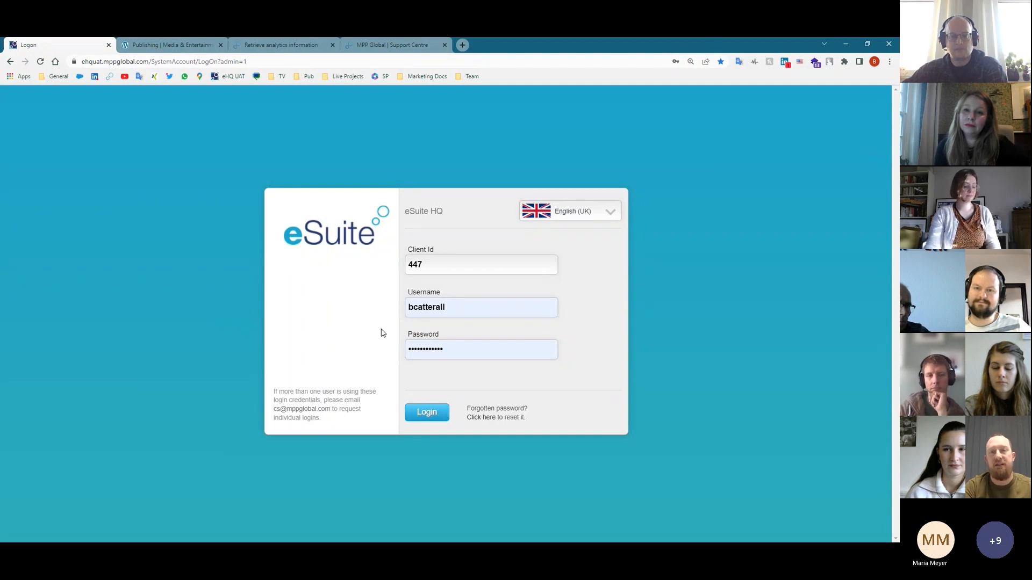
- Preview the login page in Deutsch (DE), revert to English (UK), re-enter the client ID and log in
click(547, 214)
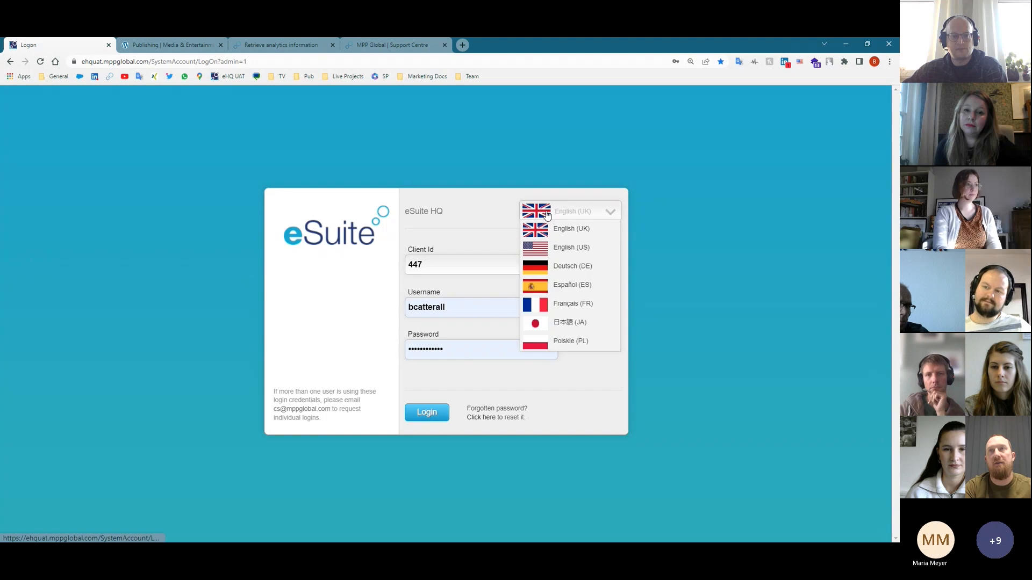
click(560, 268)
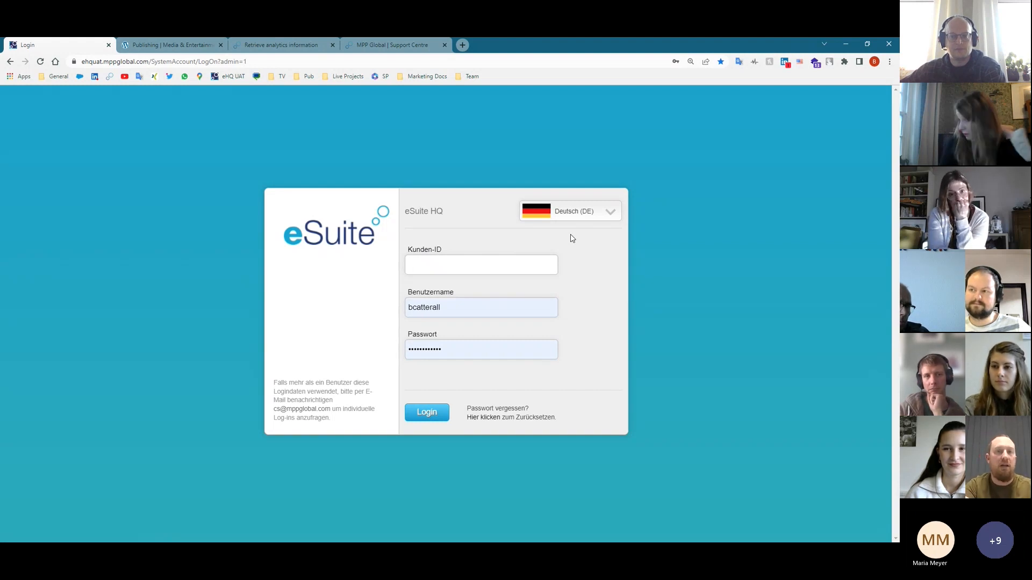
click(558, 213)
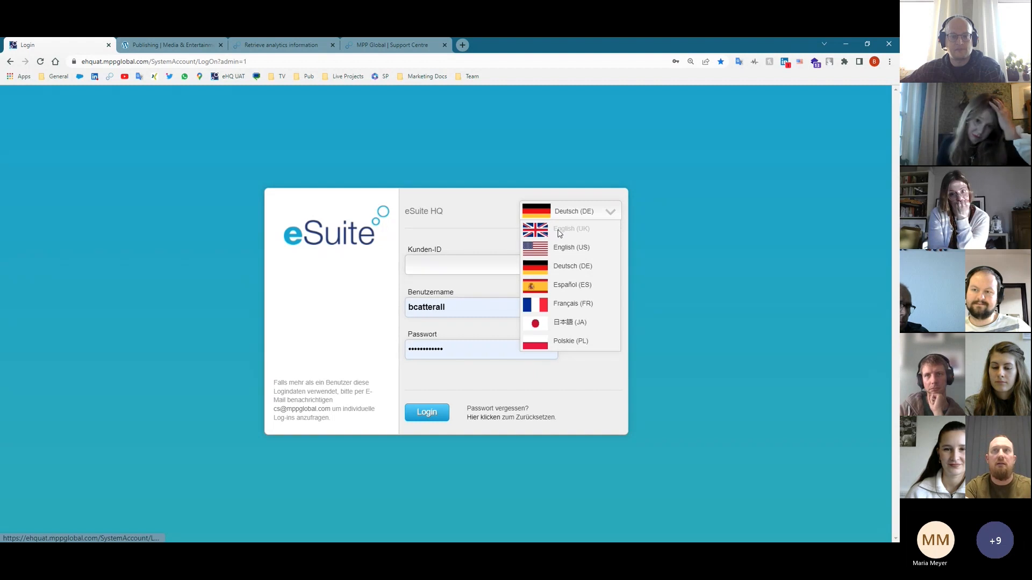
click(559, 232)
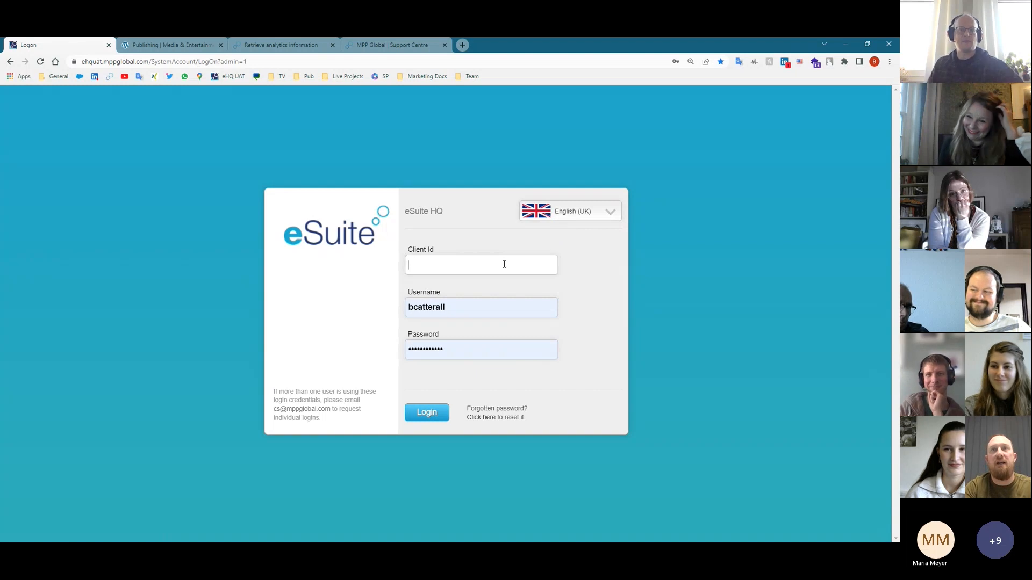
text(447)
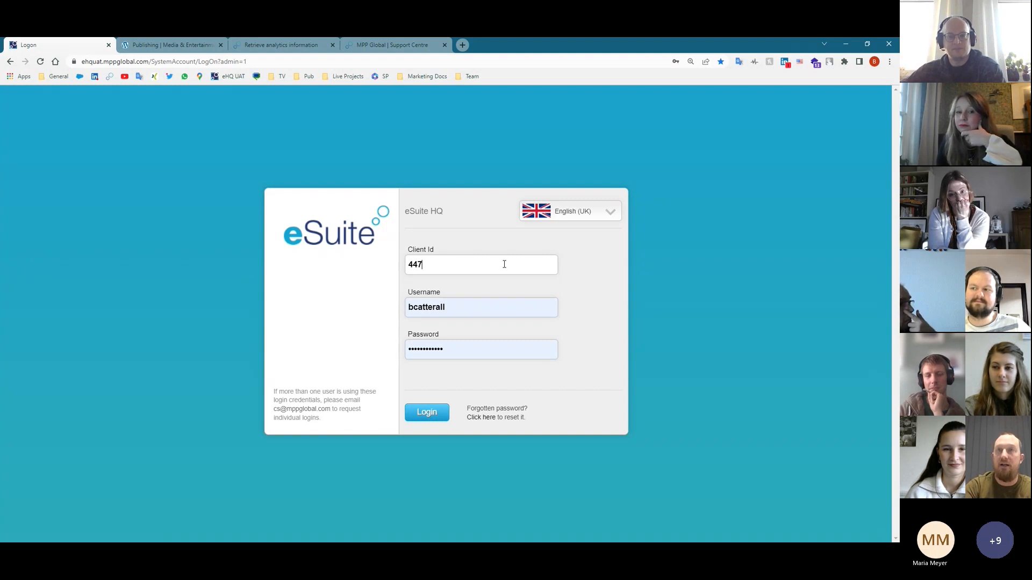
key(Return)
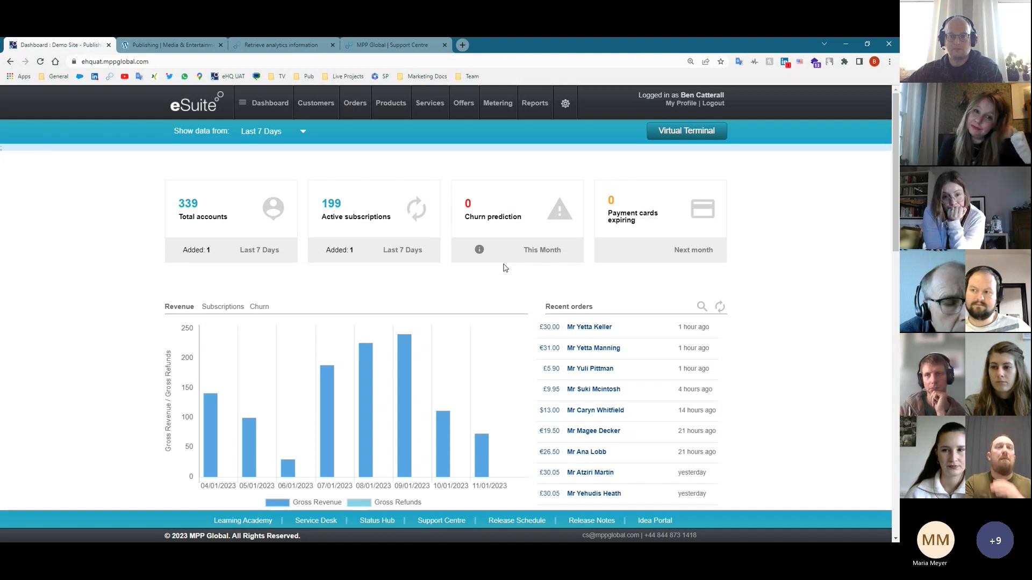
- Show Last Quarter data on the dashboard with the chart set to subscription figures
click(263, 131)
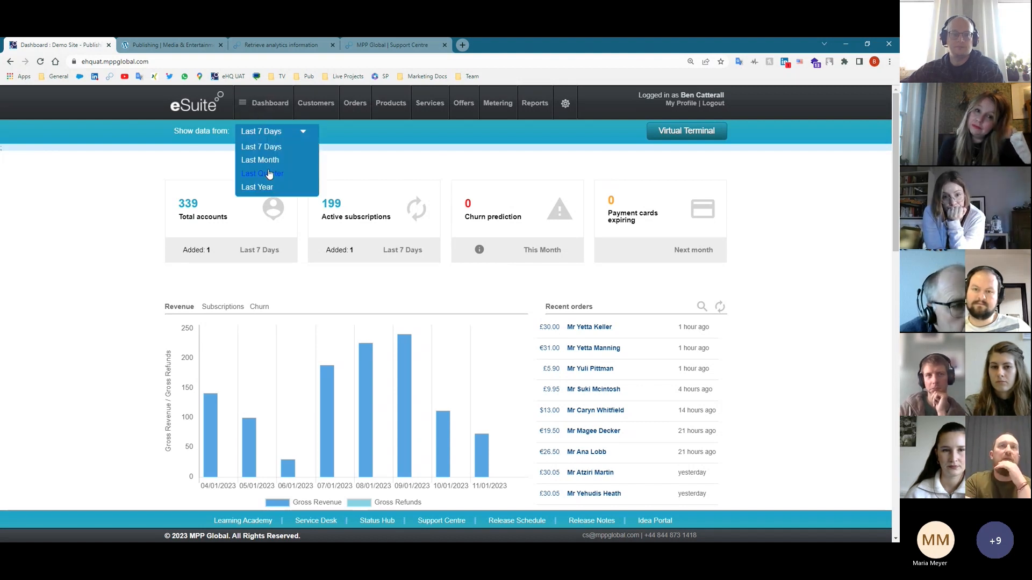
click(268, 173)
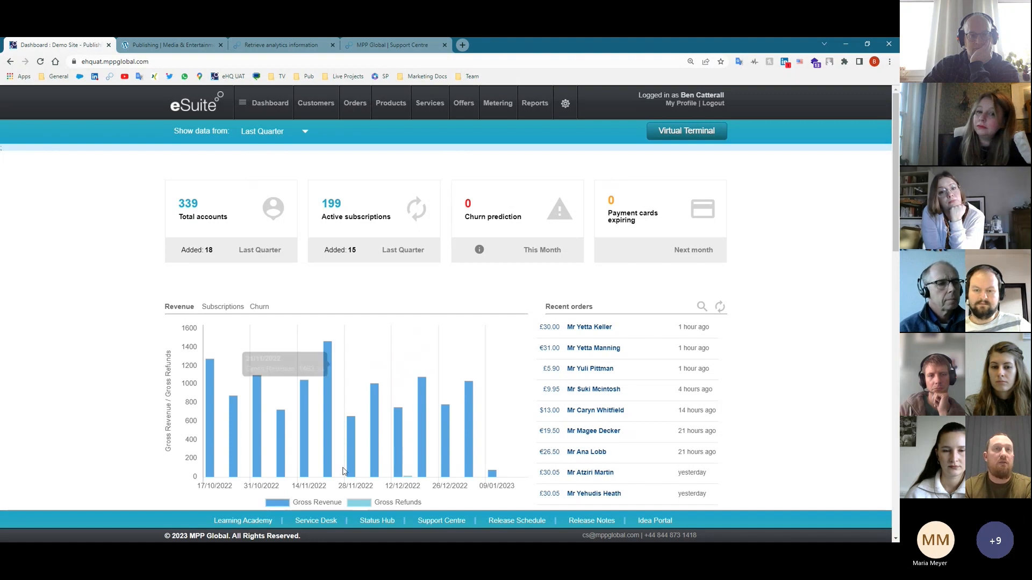
click(235, 308)
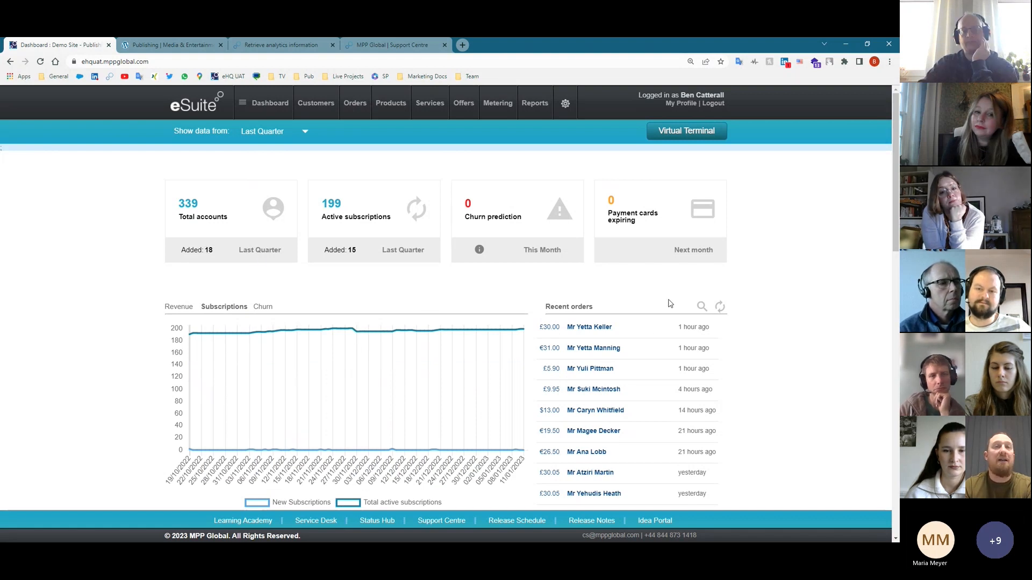
- Review the last-quarter charts down the page, return to the top, and show the Reports dropdown
scroll(669, 303, down, 2)
scroll(671, 303, down, 1)
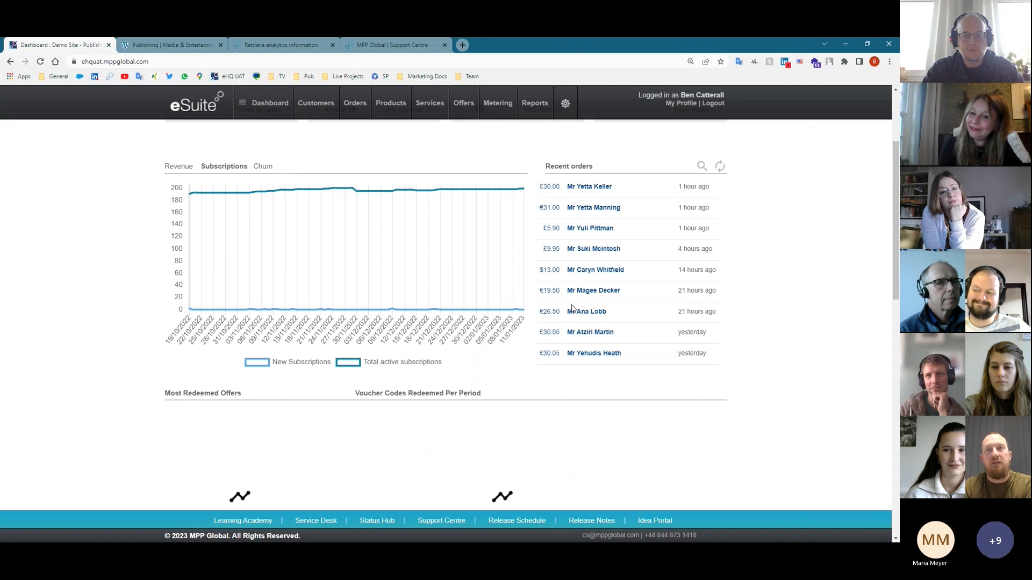
scroll(612, 352, down, 1)
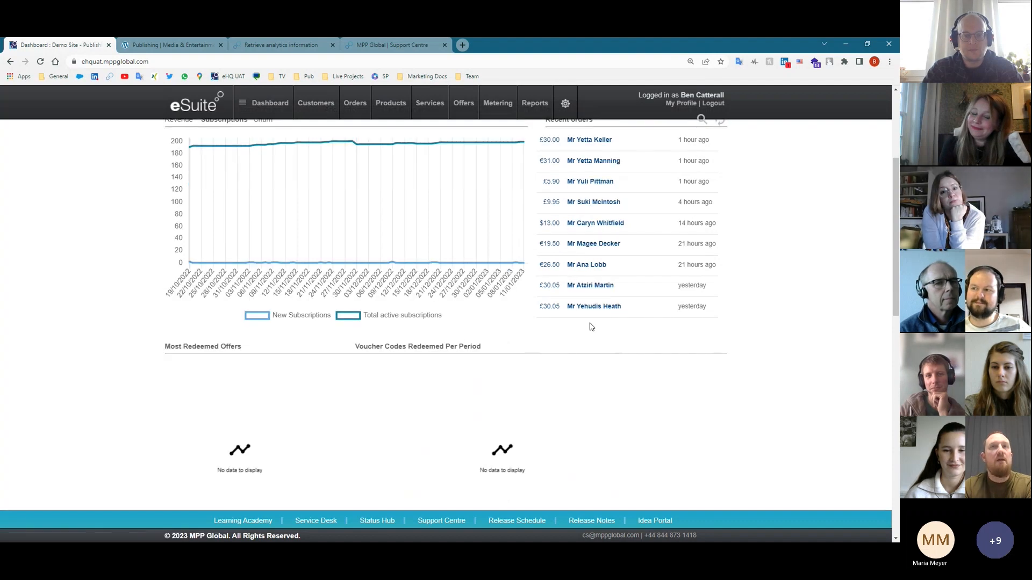
scroll(591, 327, down, 2)
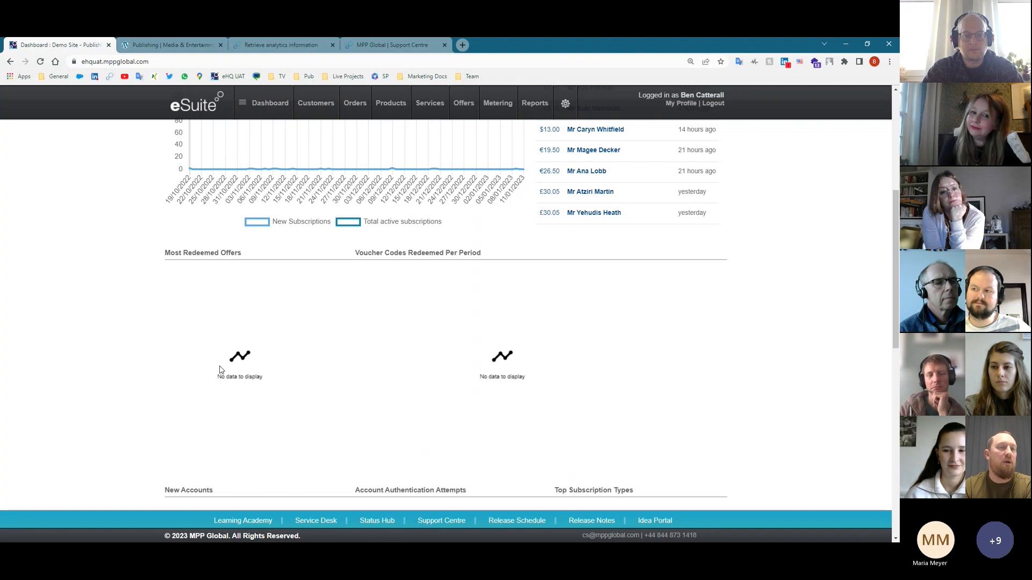
scroll(427, 290, down, 4)
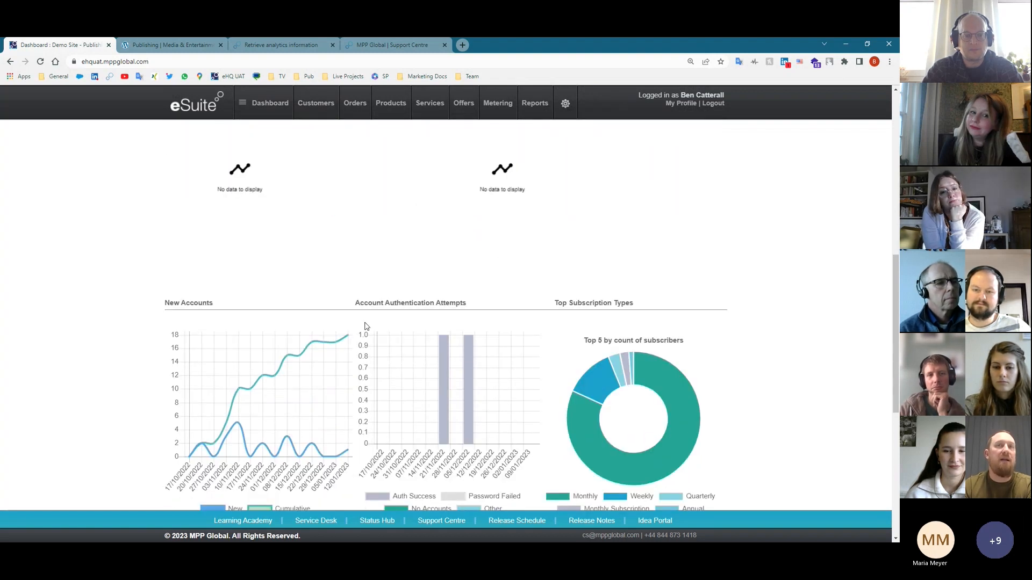
scroll(702, 387, down, 2)
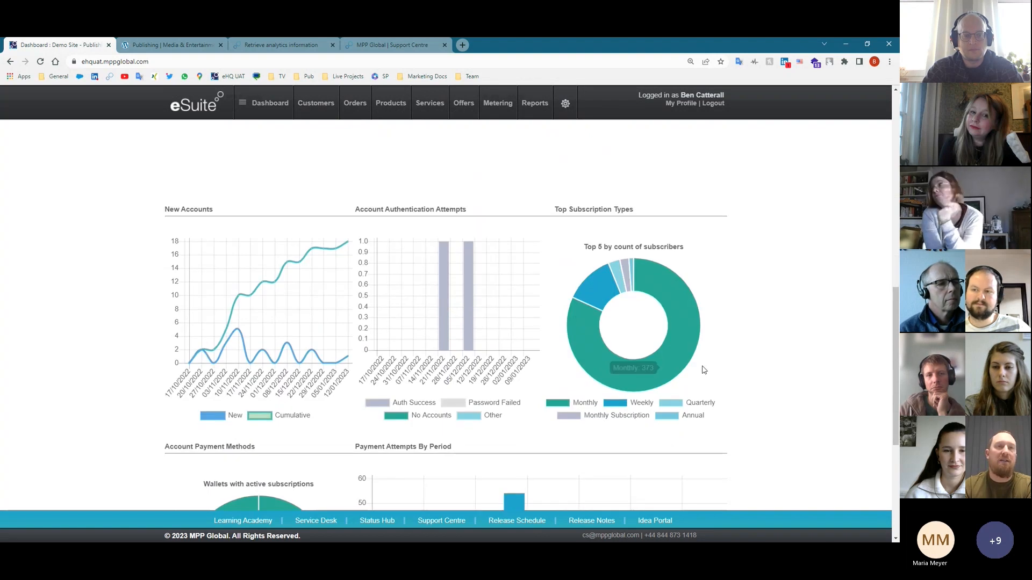
scroll(707, 361, down, 2)
scroll(707, 361, down, 2)
mouse_move(242, 398)
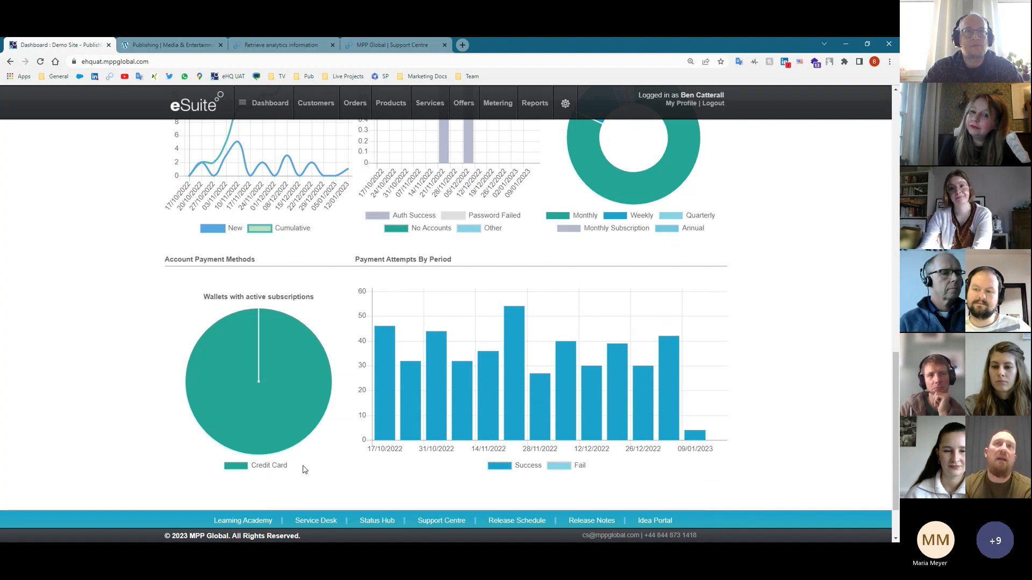
scroll(302, 441, up, 15)
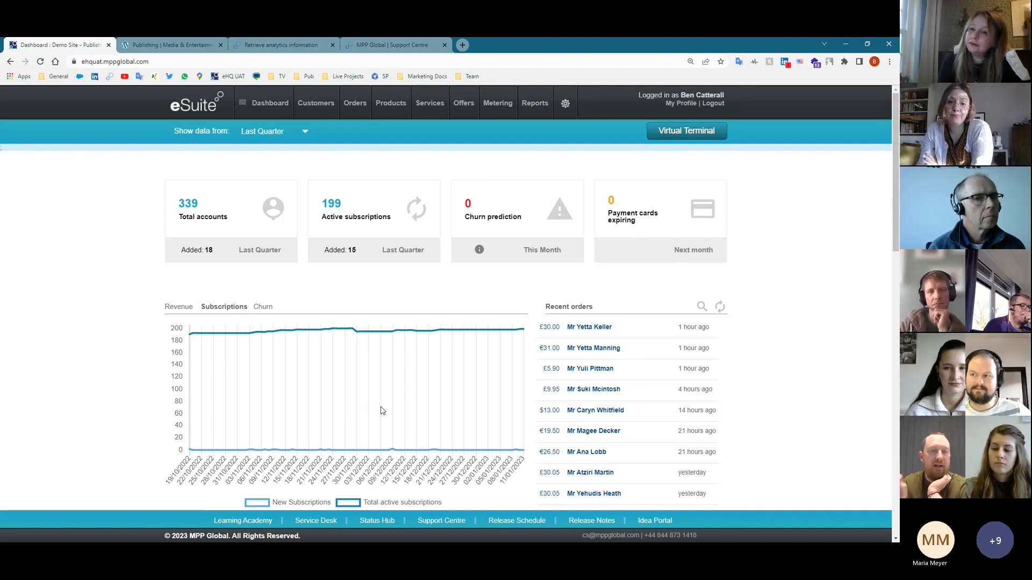
mouse_move(422, 452)
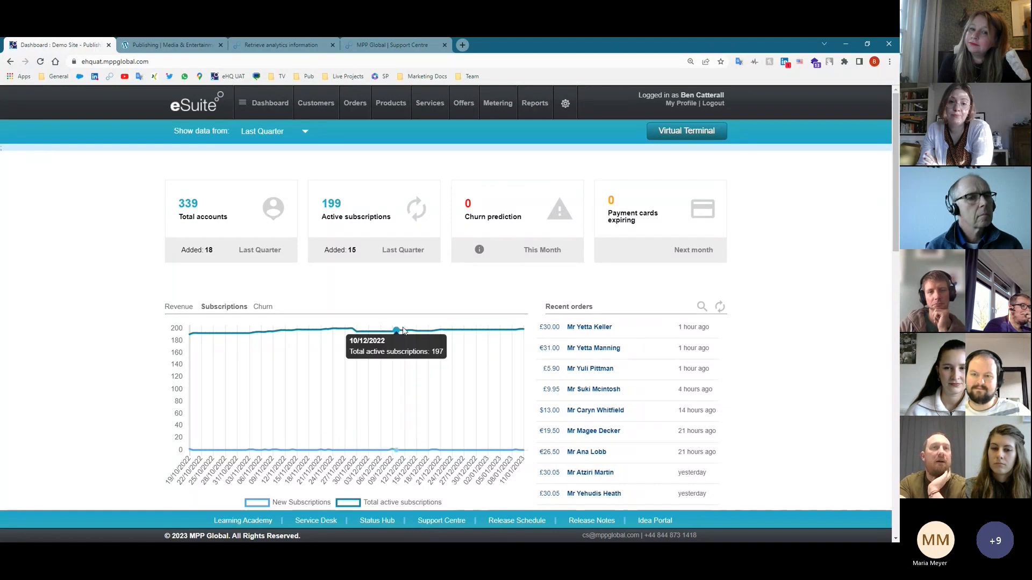
mouse_move(535, 108)
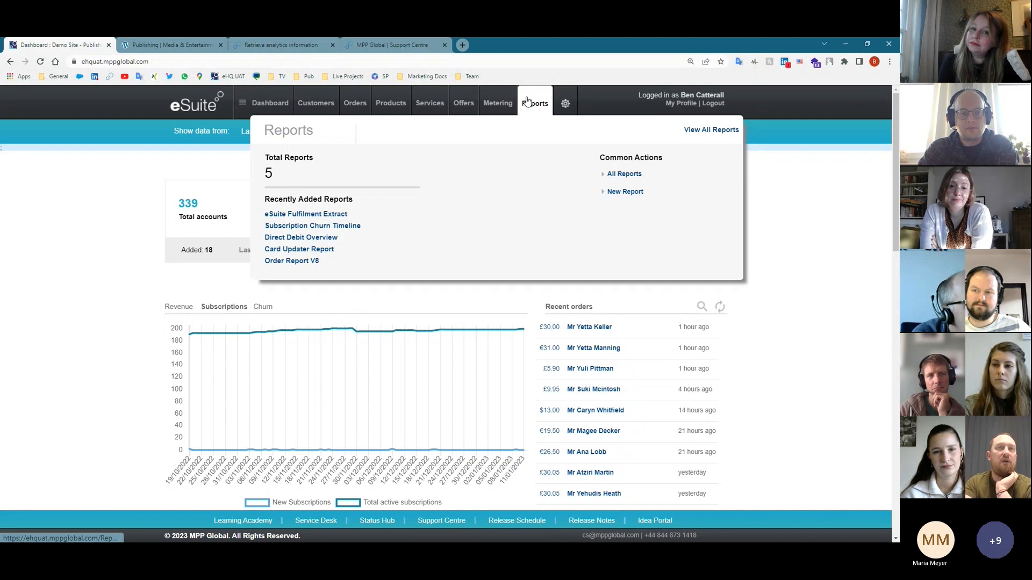
- In the Support Centre tab, open Product Guides and then the Data & Reporting guide
click(381, 46)
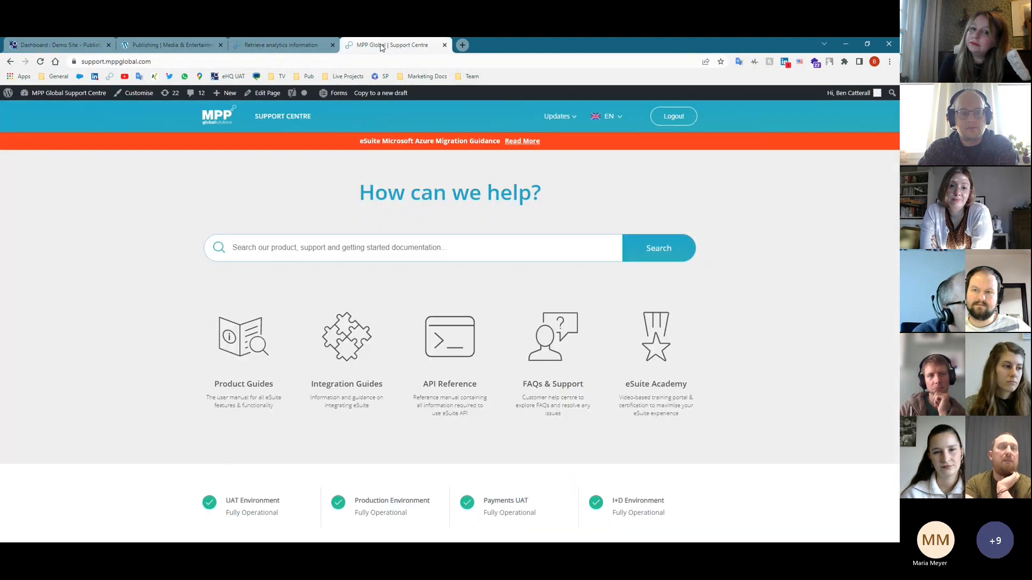
click(253, 369)
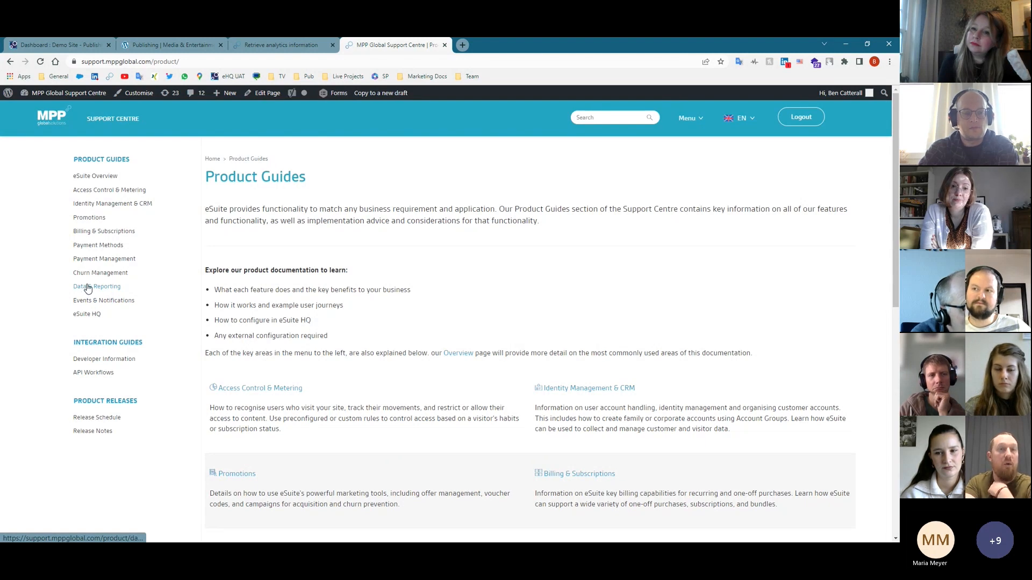
click(88, 288)
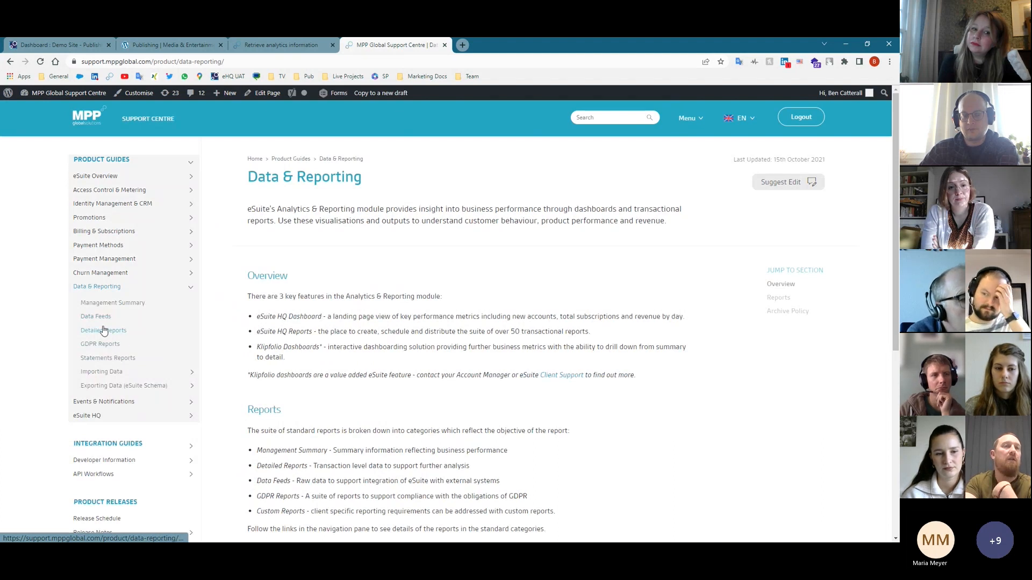
- Open Detailed Reports and read through its full report table
click(104, 331)
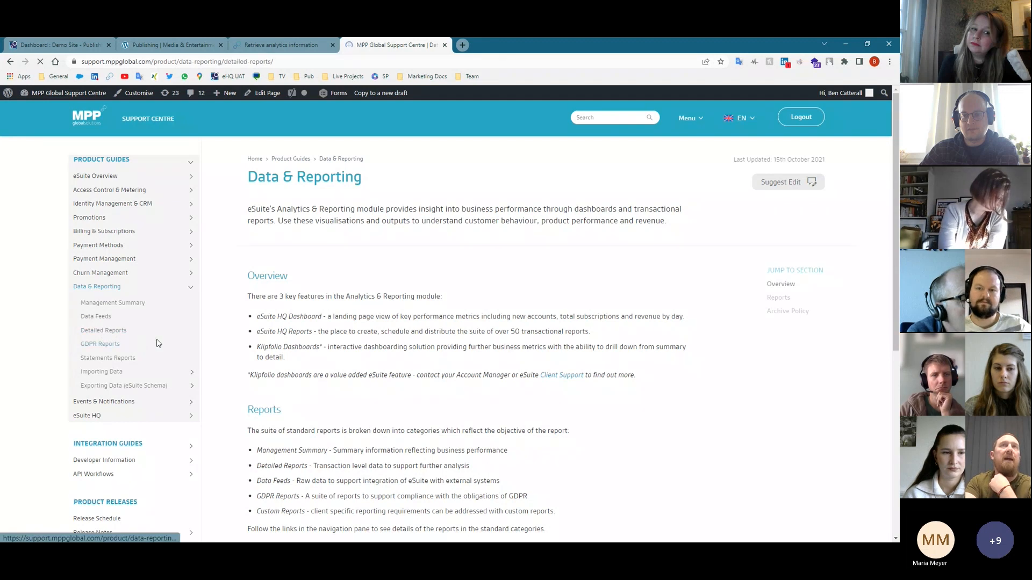
scroll(486, 392, down, 2)
scroll(485, 391, down, 1)
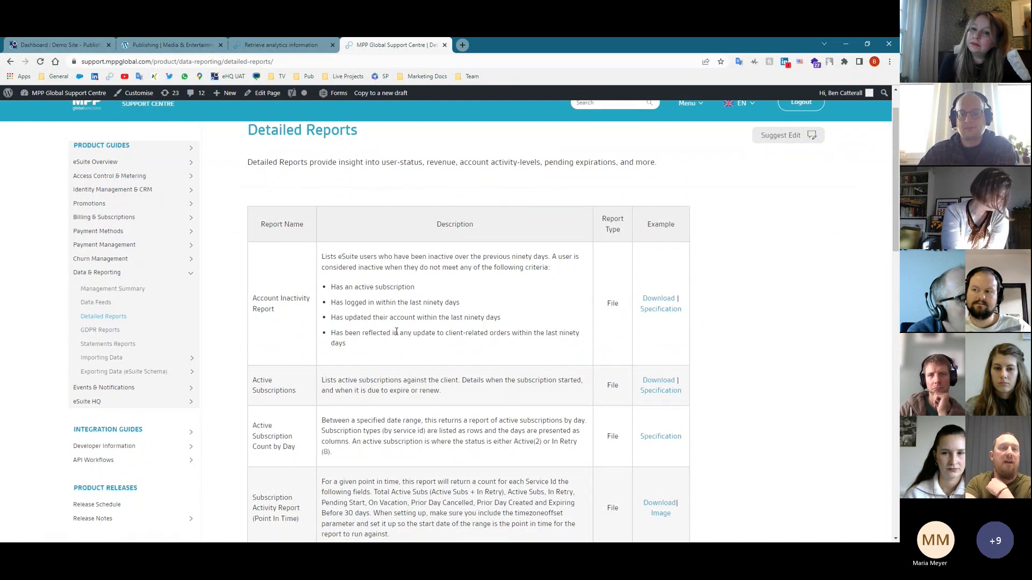
scroll(498, 394, down, 3)
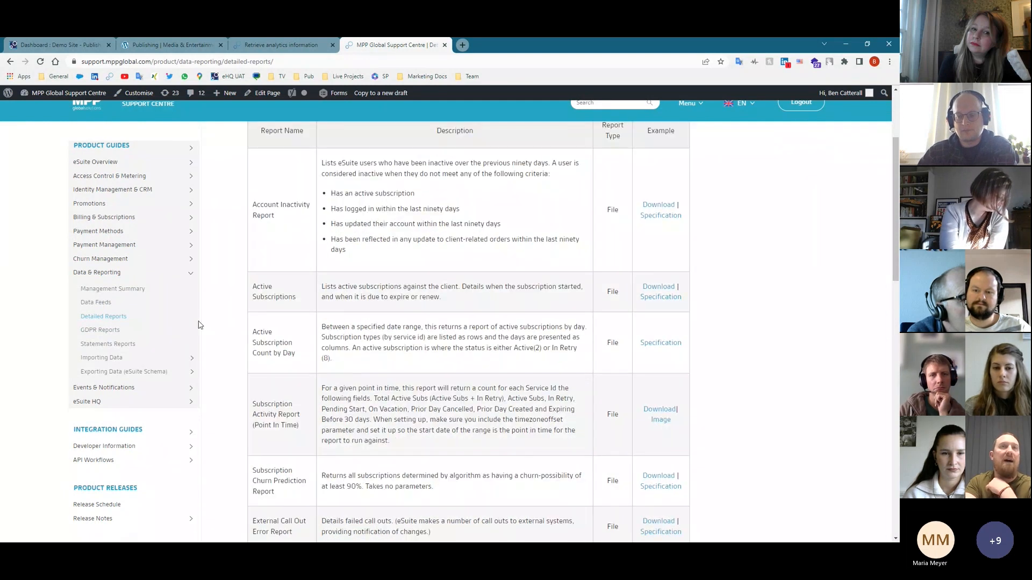
scroll(375, 363, down, 5)
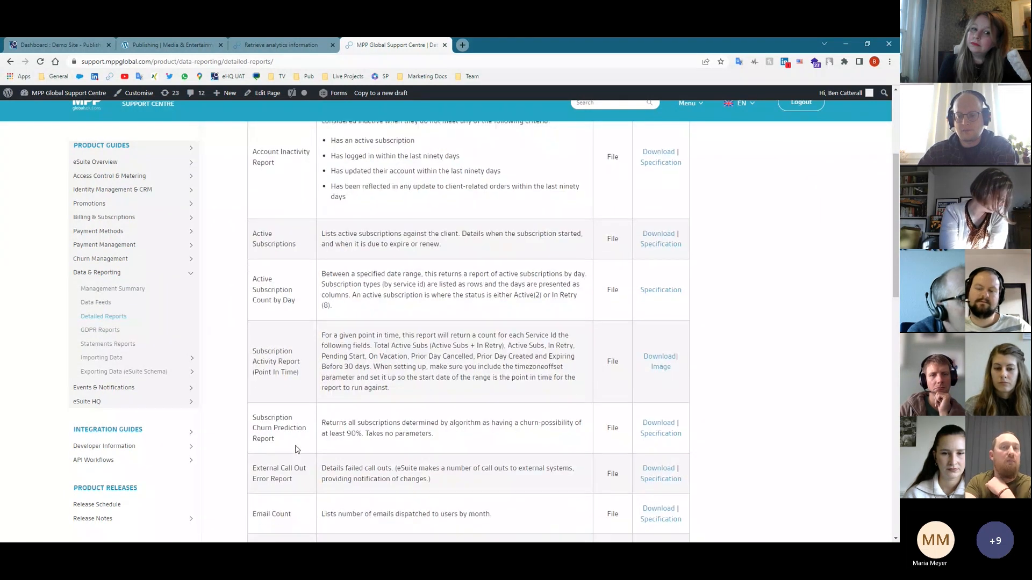
scroll(284, 329, down, 3)
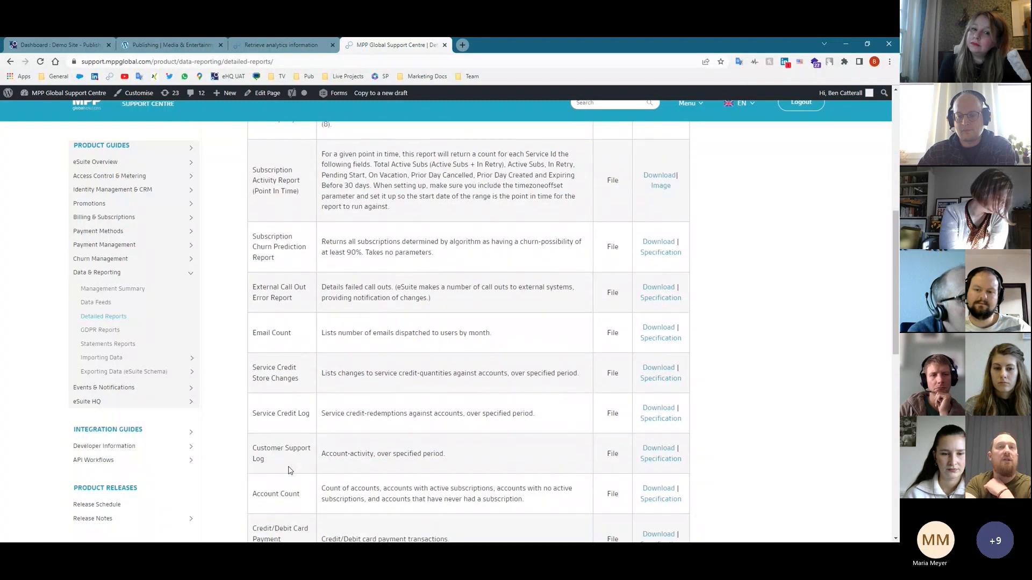
scroll(295, 473, down, 3)
scroll(290, 400, down, 3)
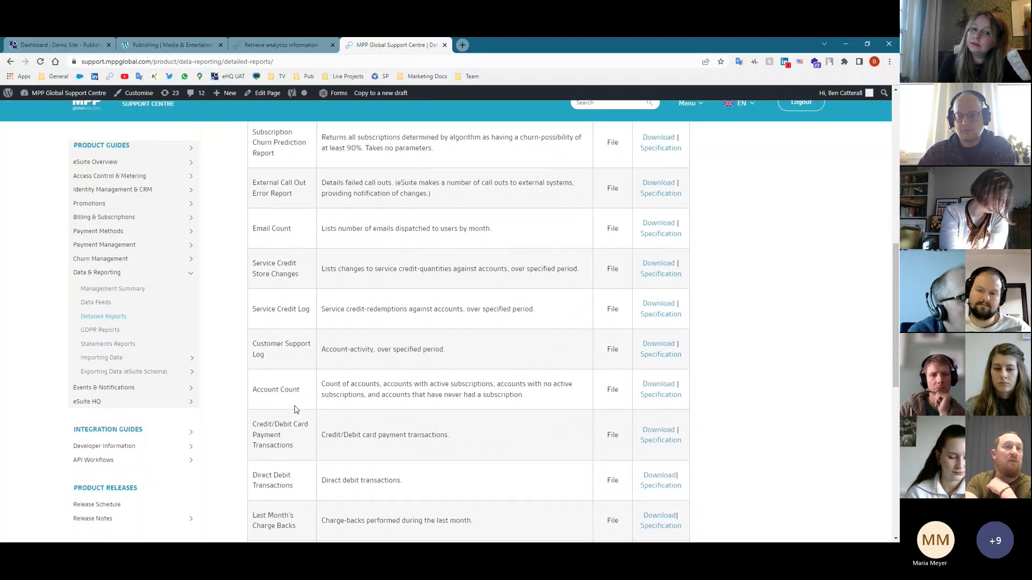
scroll(288, 419, down, 2)
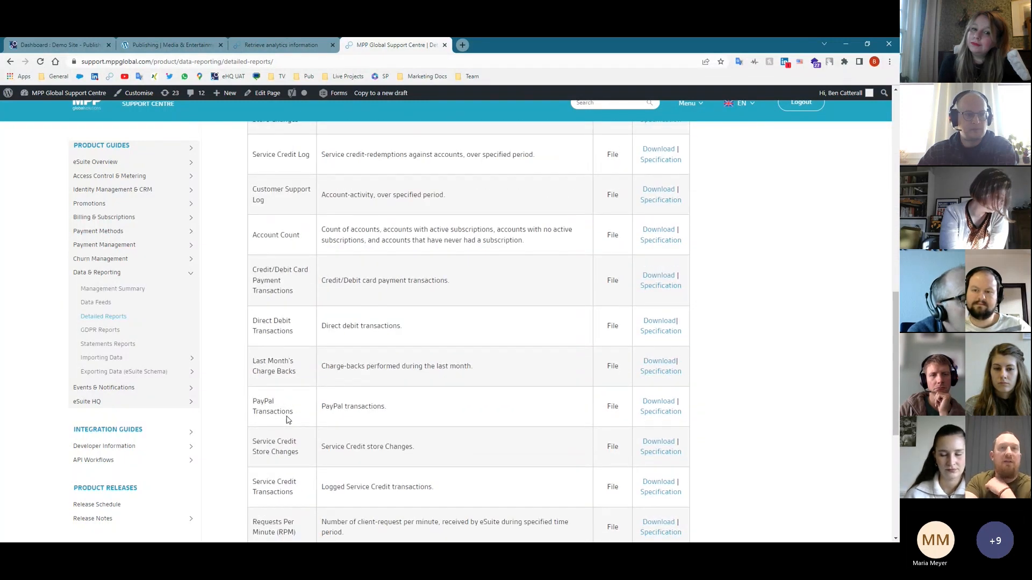
scroll(290, 421, down, 1)
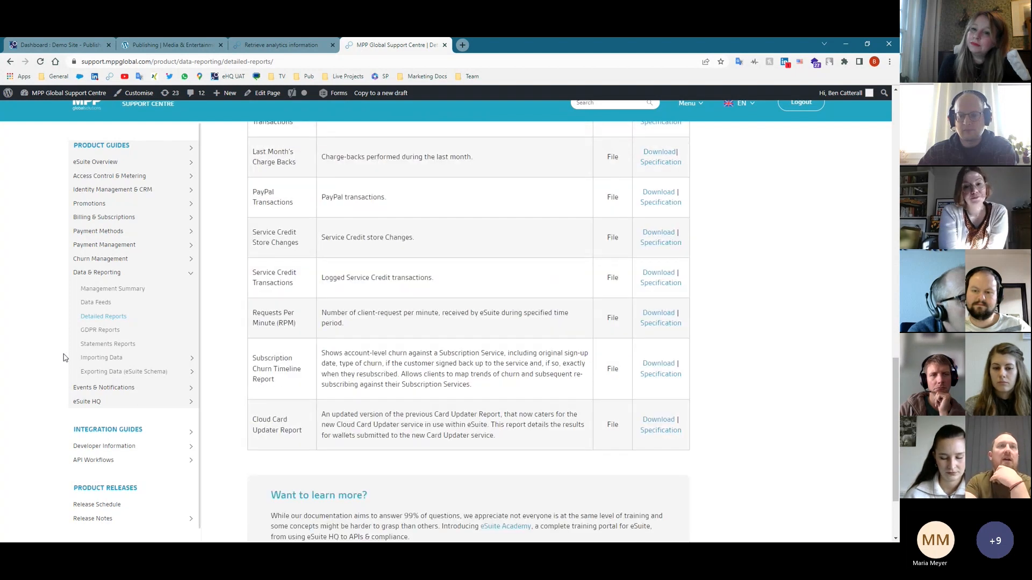
- Open the Data Feeds page and review its report list
click(95, 304)
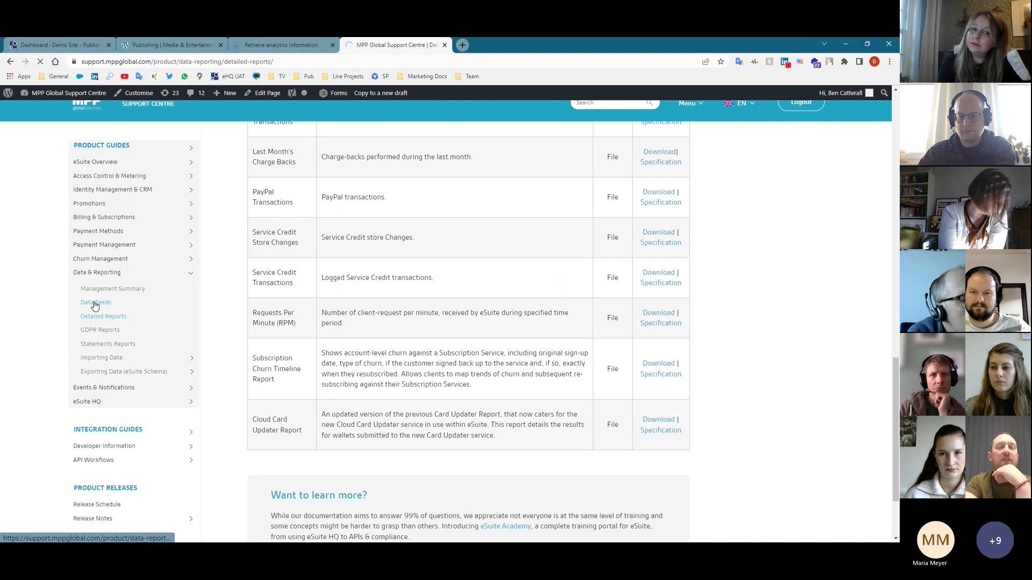
scroll(543, 471, down, 3)
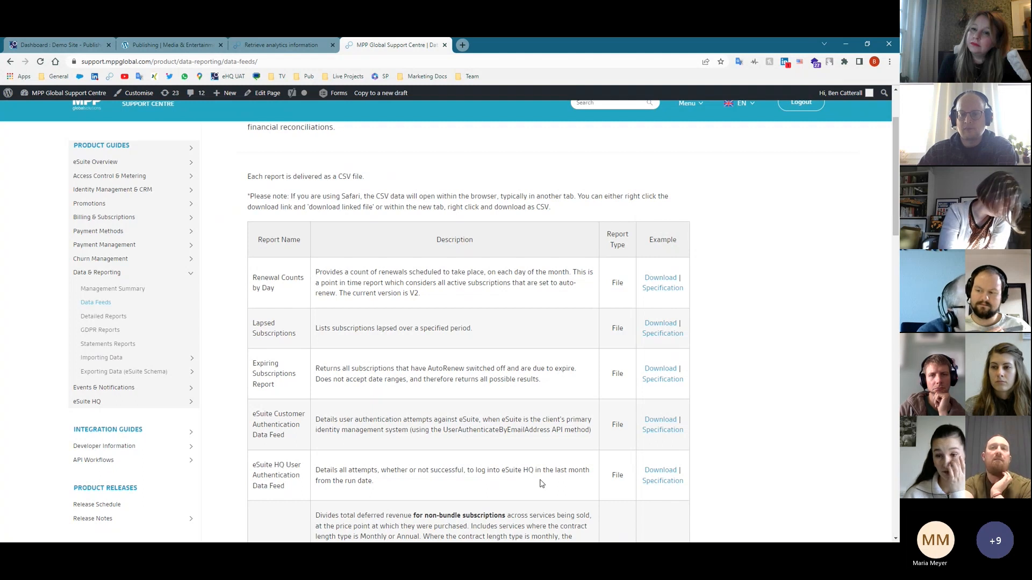
scroll(559, 466, down, 2)
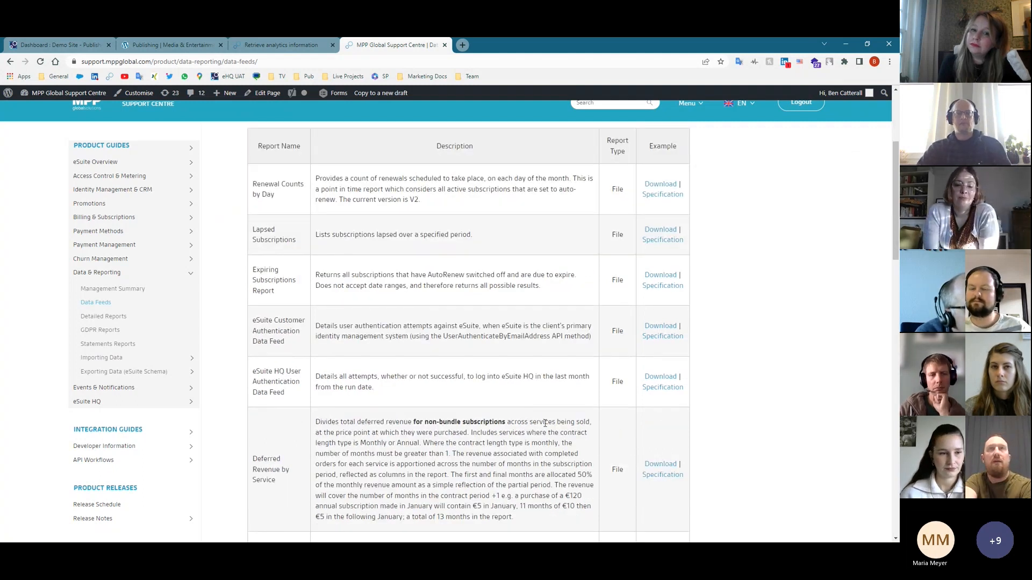
- Open the Exporting Data eSuite Schema guide and view its data lake Data Flow diagram
click(96, 371)
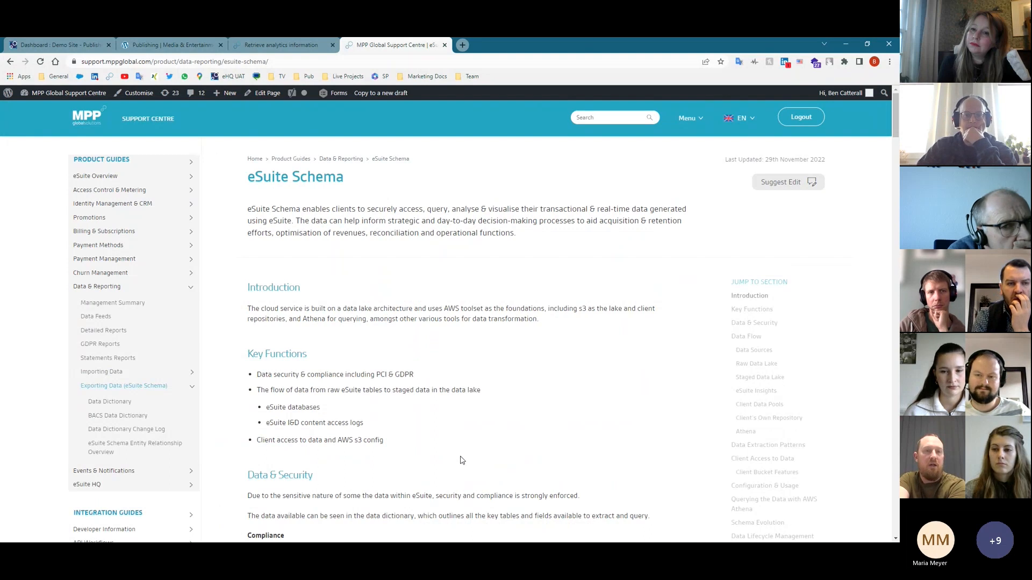
scroll(471, 468, down, 10)
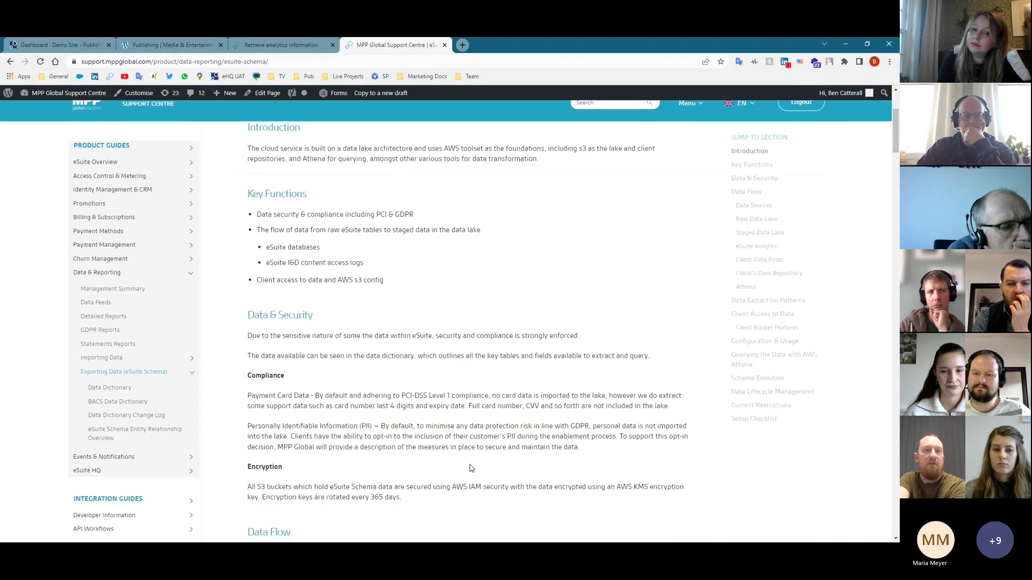
scroll(471, 469, down, 1)
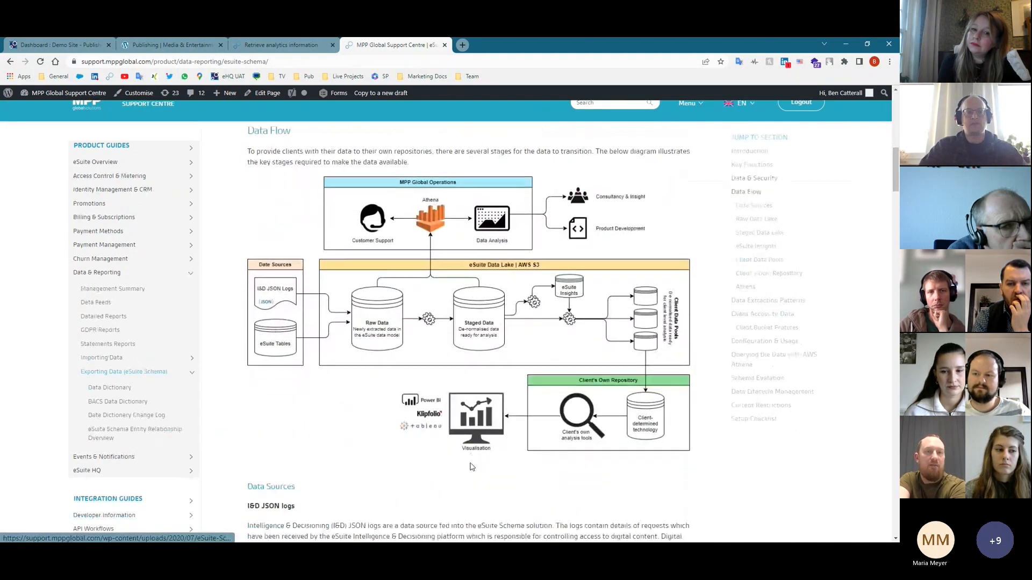
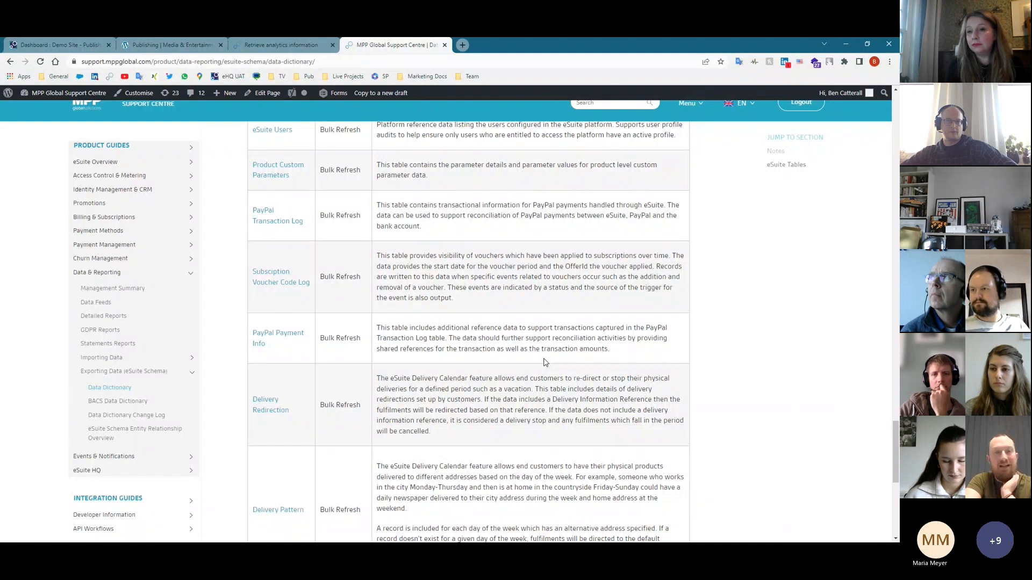
- Skim the eSuite Data Dictionary table descriptions, then return to the eSuite dashboard
scroll(544, 362, down, 4)
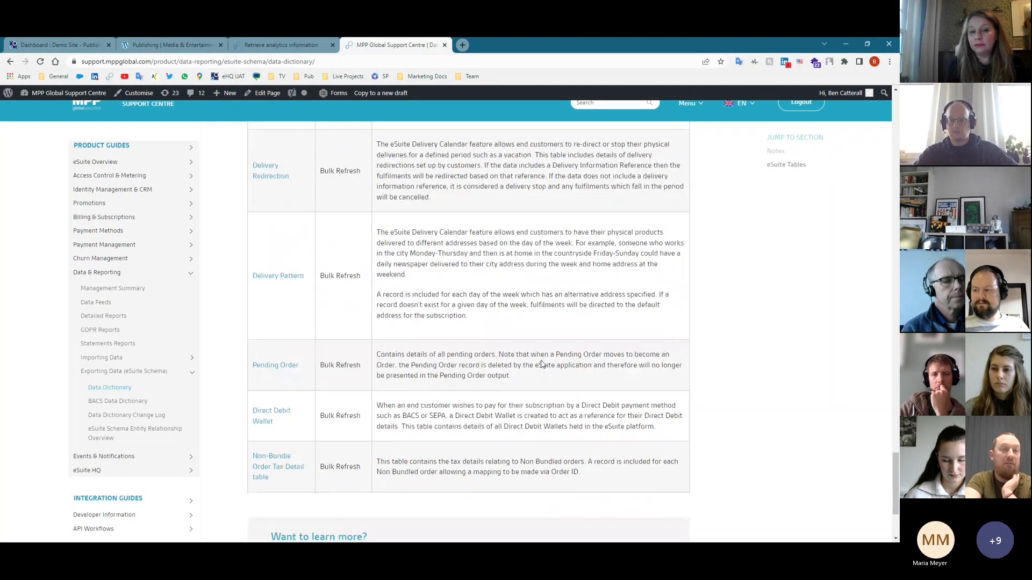
scroll(543, 365, up, 4)
scroll(541, 367, up, 15)
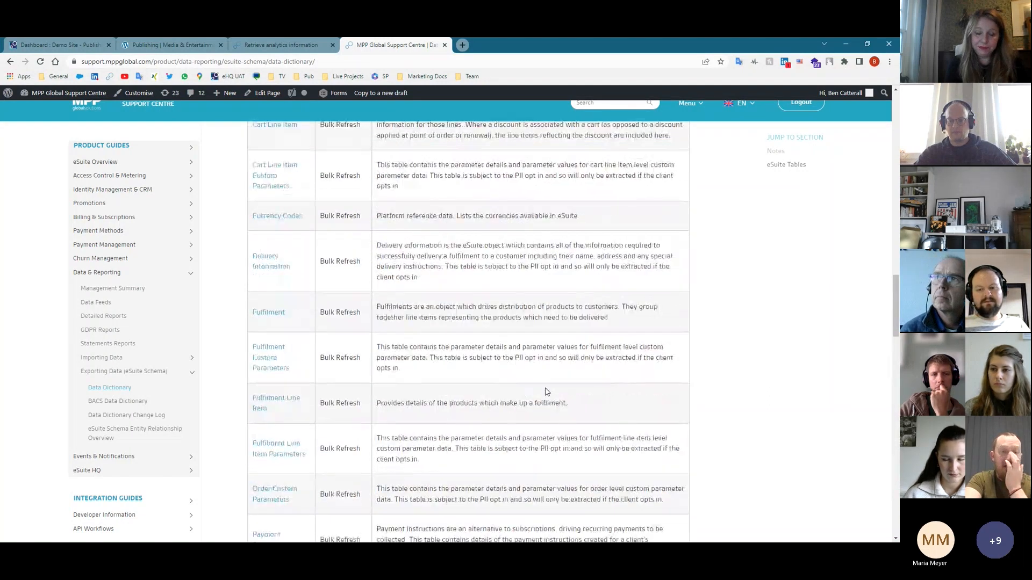
scroll(547, 387, up, 10)
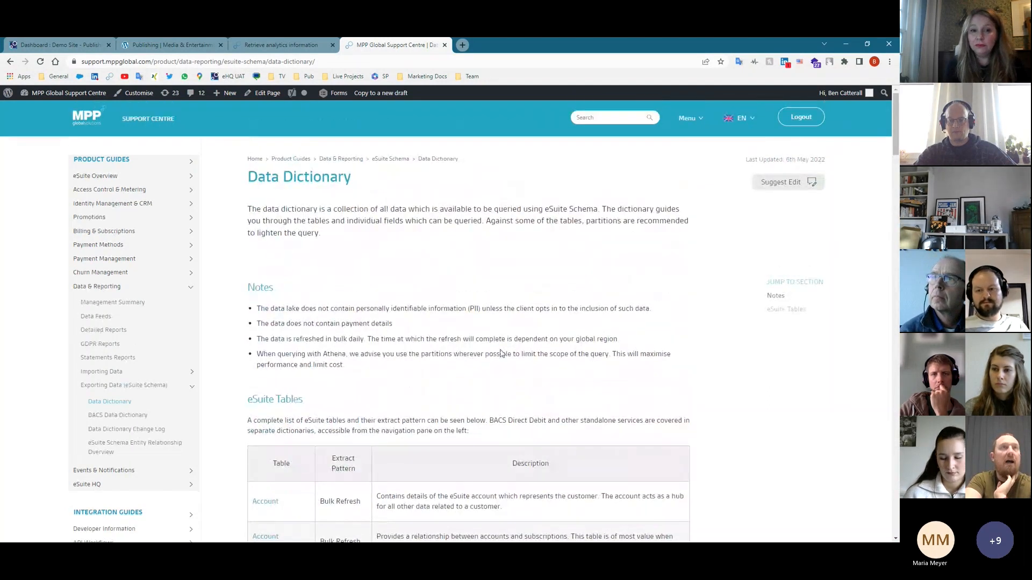
click(24, 41)
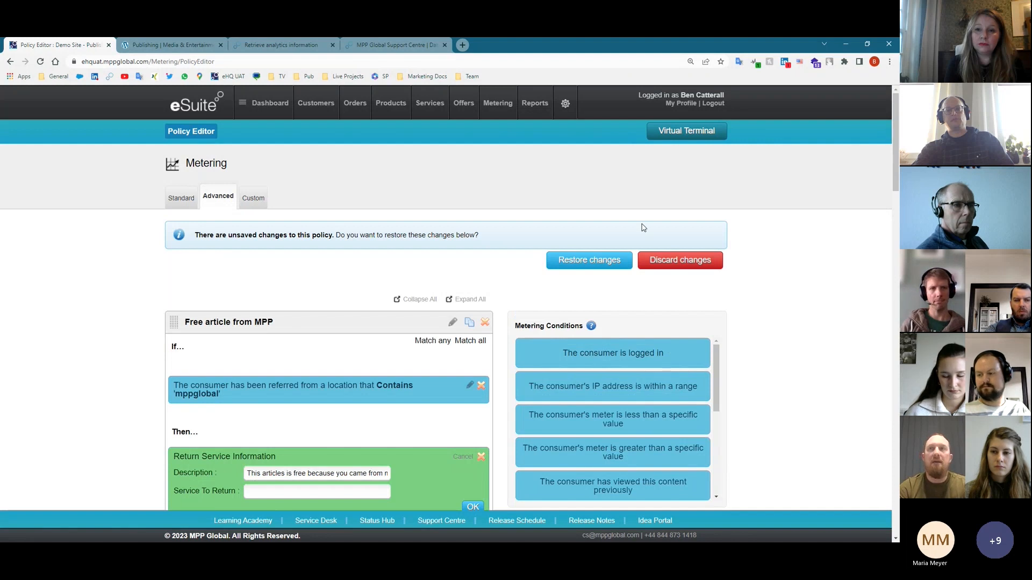
- Drag the logged-in condition and a sample consequence toward the rule's If area
scroll(747, 344, down, 2)
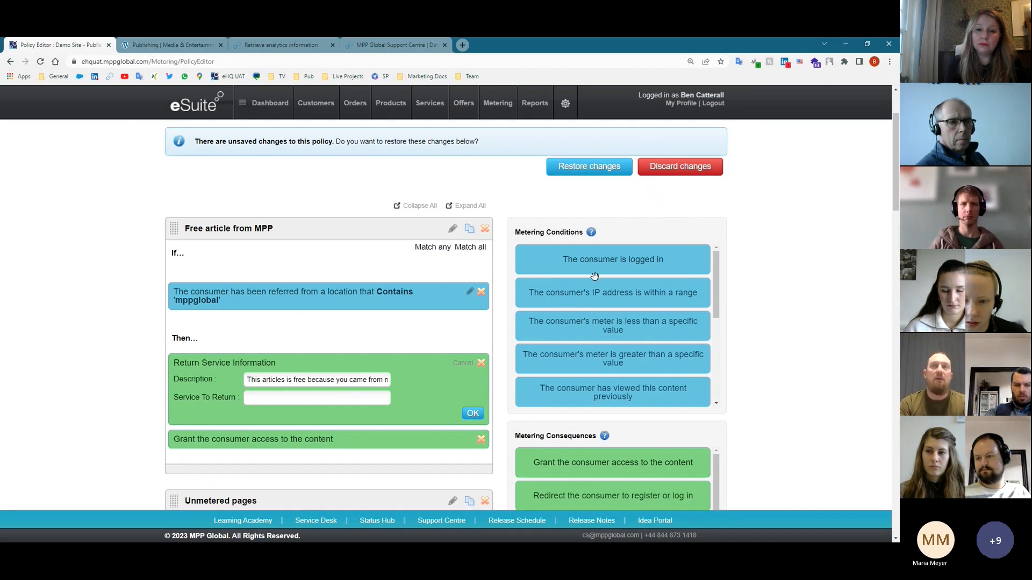
scroll(559, 376, down, 1)
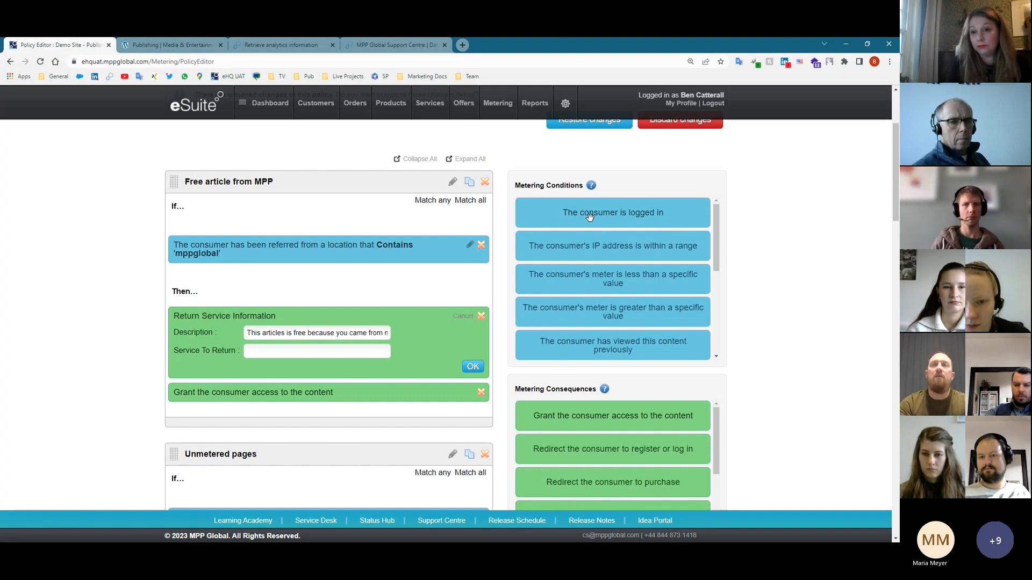
drag(590, 216, 479, 215)
drag(595, 411, 396, 390)
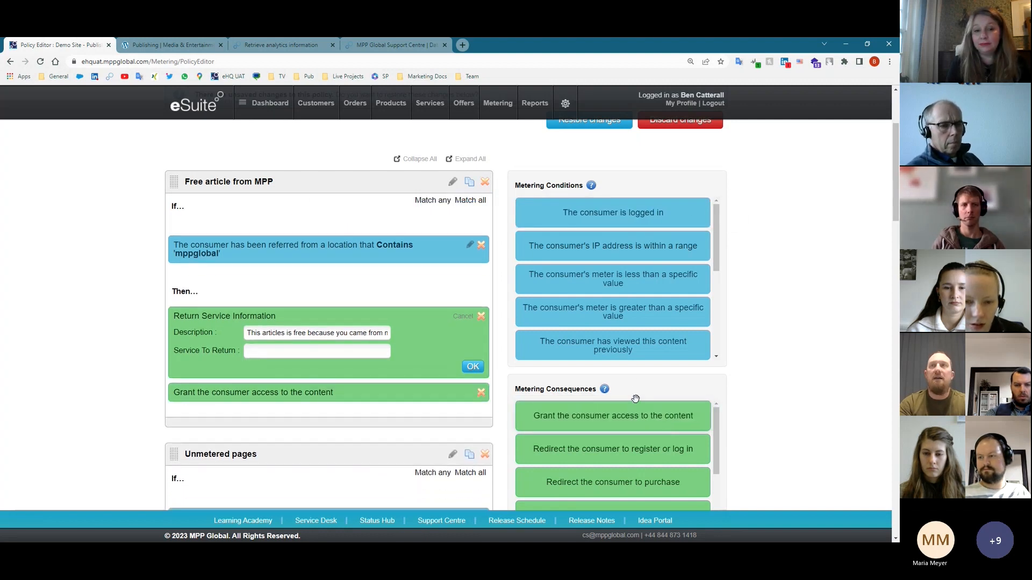
- Try adding the meter-below-value condition and the grant access consequence to the rule
mouse_move(624, 284)
mouse_down()
mouse_move(487, 243)
mouse_move(414, 248)
mouse_move(634, 299)
mouse_up()
mouse_move(658, 419)
mouse_down()
mouse_move(451, 334)
mouse_move(639, 416)
mouse_up()
scroll(642, 441, down, 3)
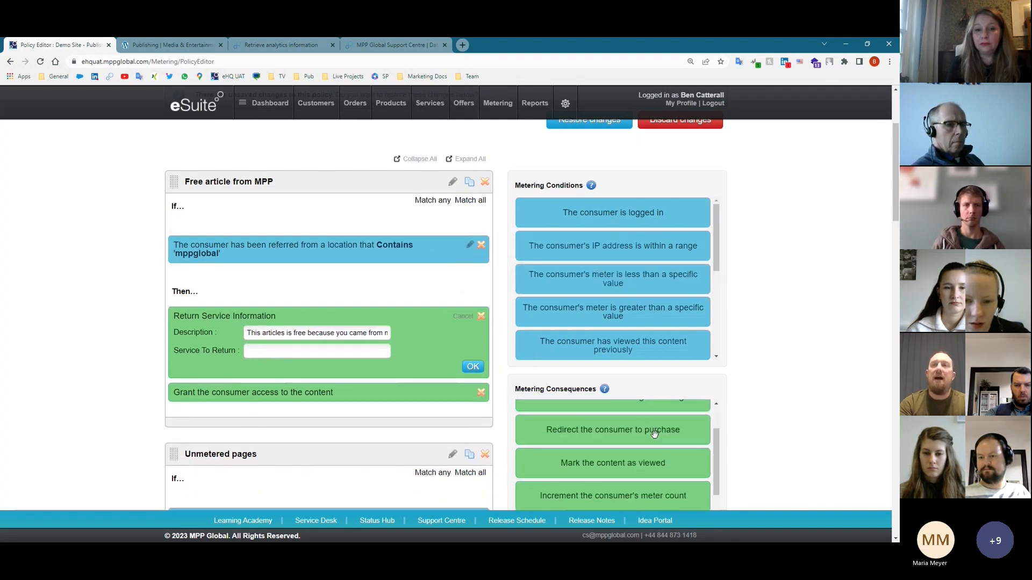
drag(628, 471, 663, 411)
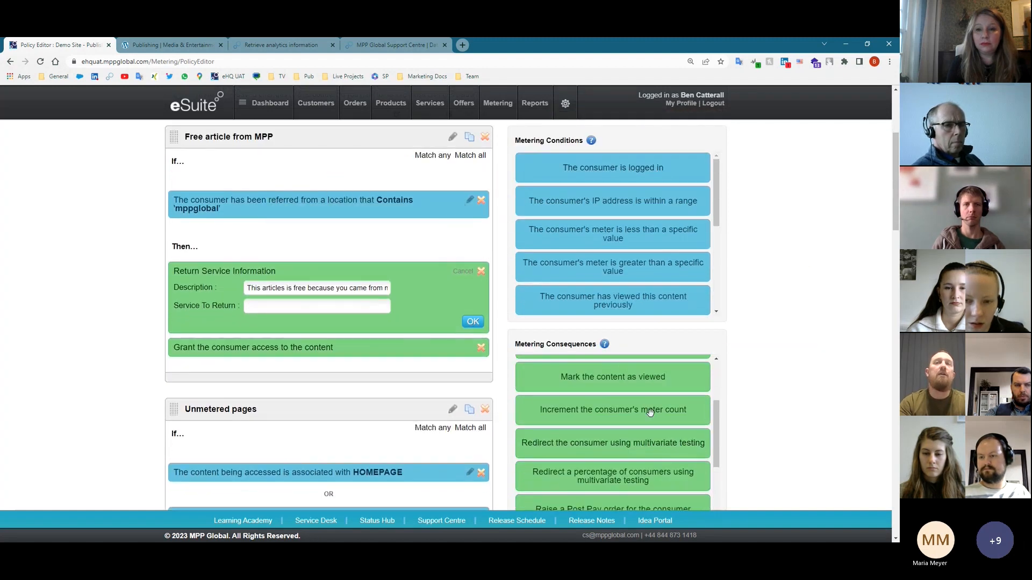
scroll(663, 422, up, 4)
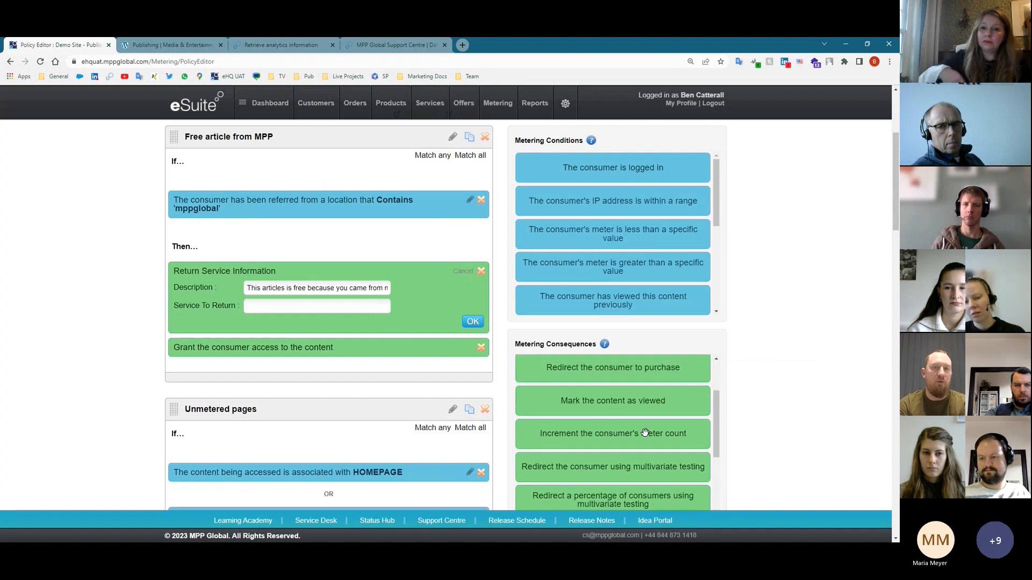
scroll(781, 440, up, 3)
scroll(780, 447, up, 2)
scroll(733, 392, down, 3)
scroll(591, 349, up, 3)
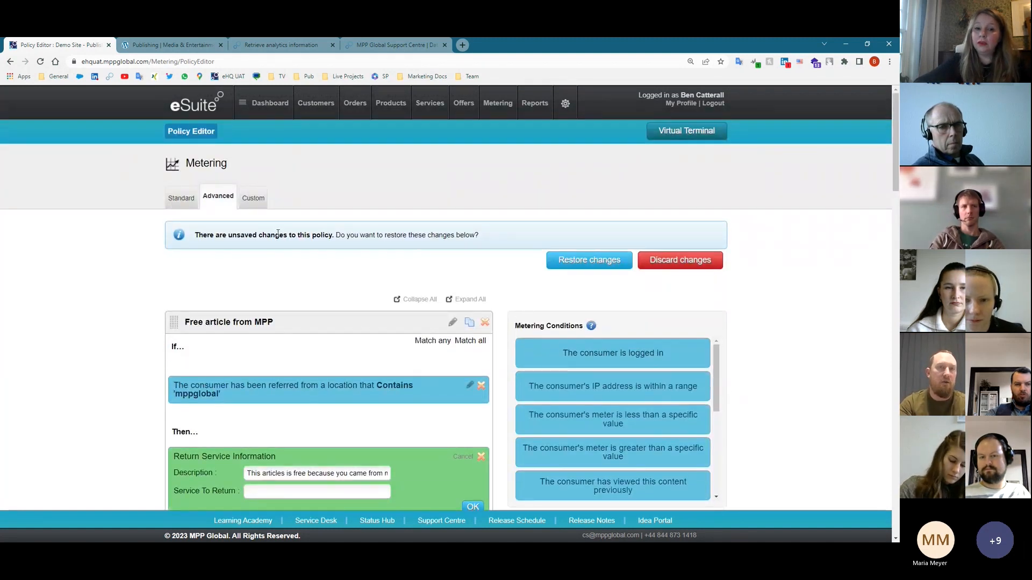
- Open the policy as Custom JSON and highlight the mppglobal pattern and StopEvaluationOnMatch true
click(250, 200)
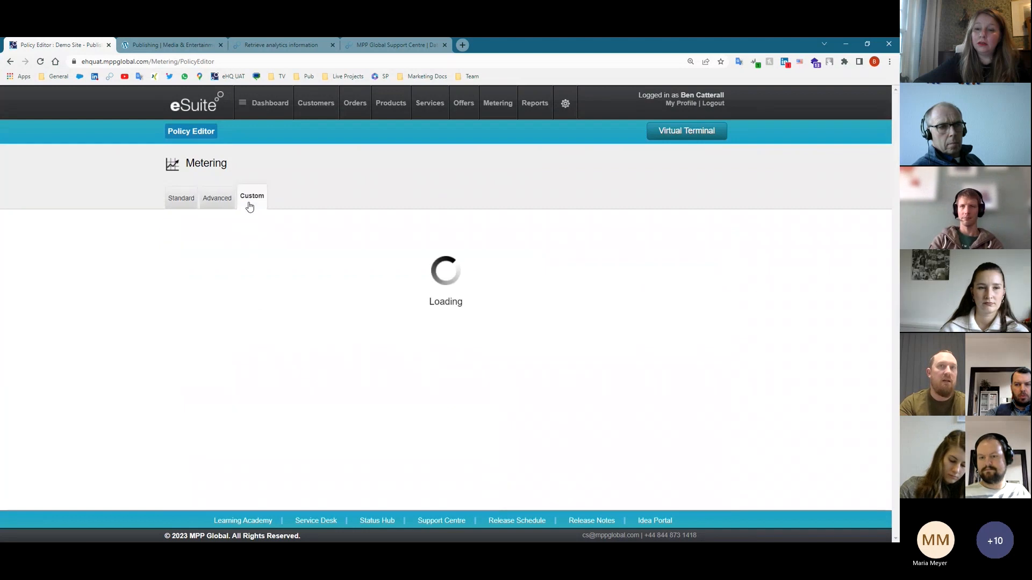
scroll(774, 411, down, 2)
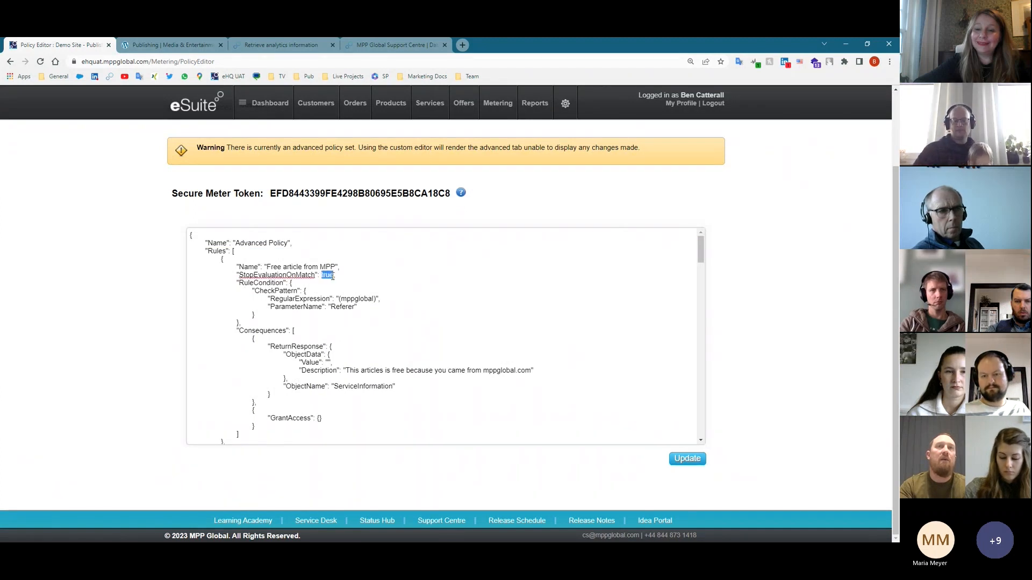
drag(340, 299, 347, 297)
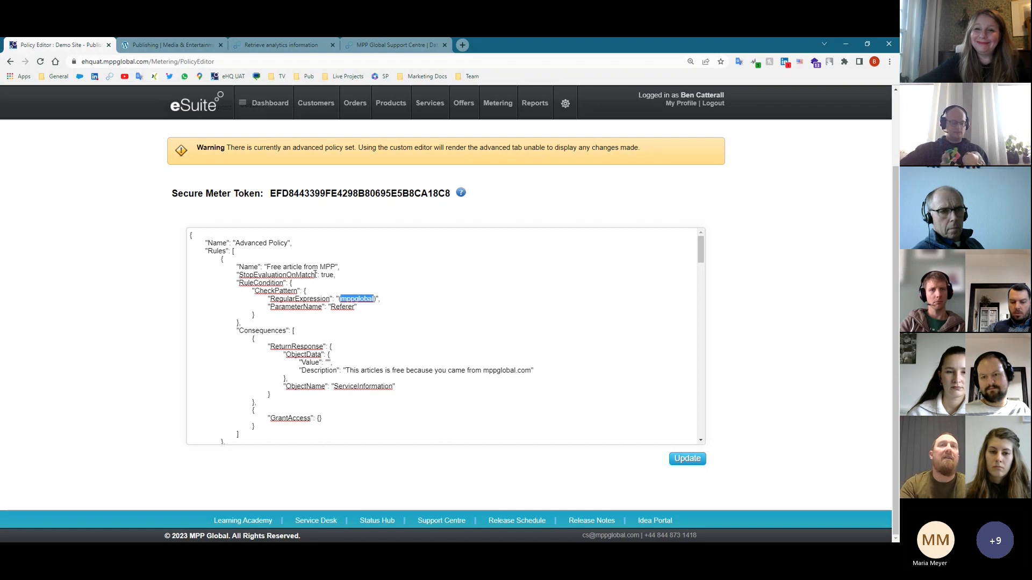
drag(321, 275, 334, 275)
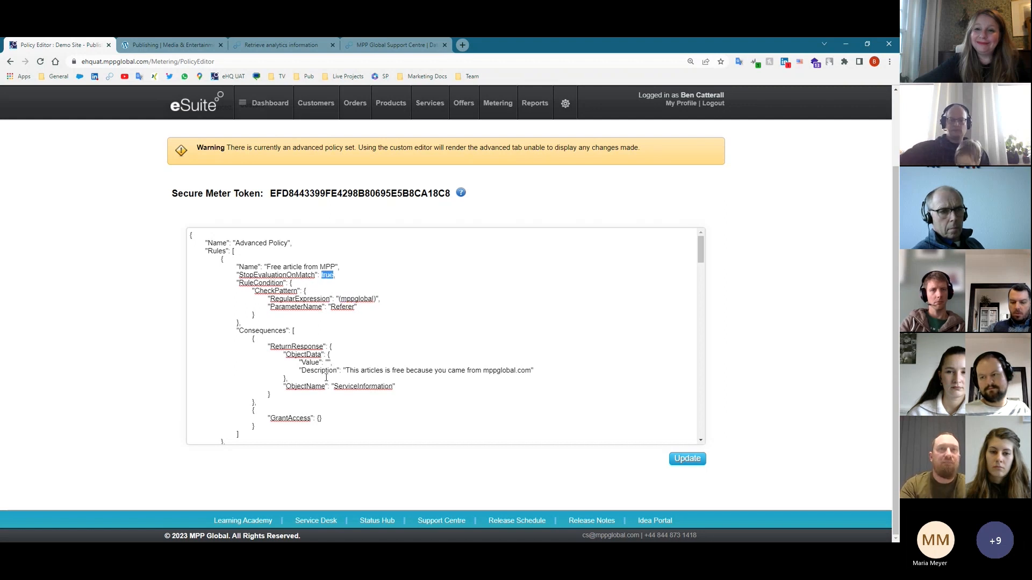
- Highlight the GrantAccess consequence, scroll the remaining rules, and return to the Advanced builder
scroll(277, 322, down, 2)
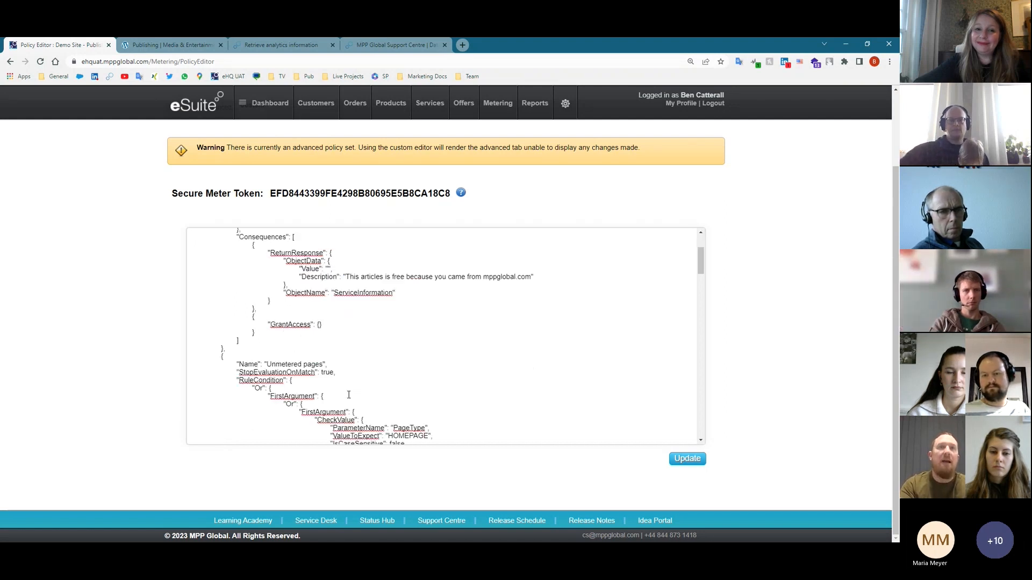
drag(270, 324, 313, 327)
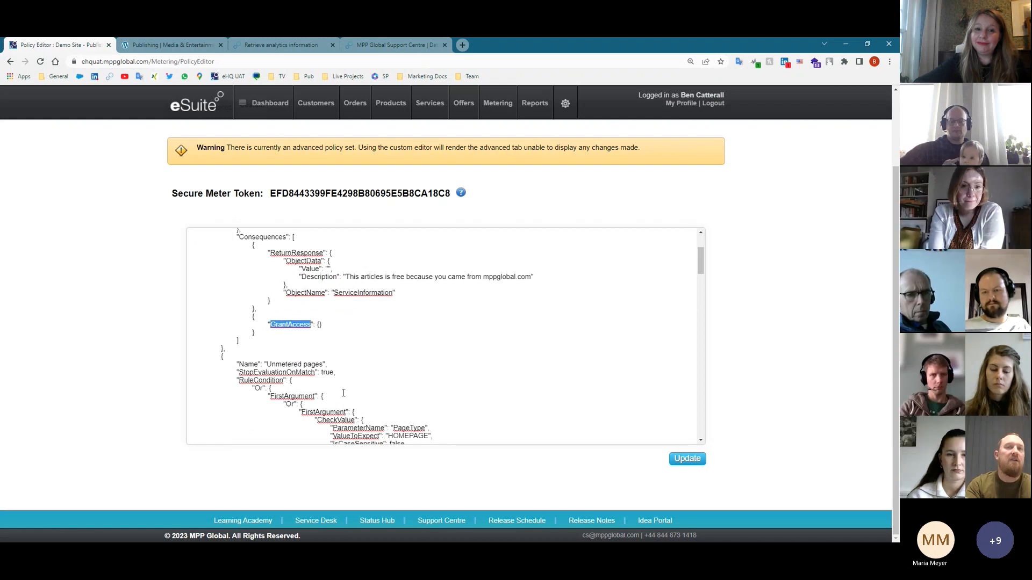
scroll(343, 393, down, 6)
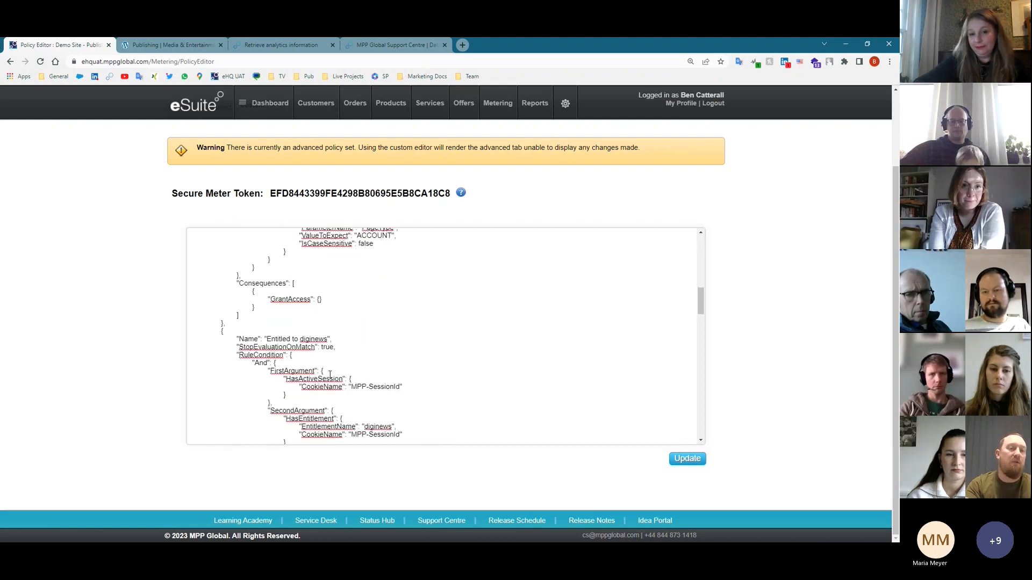
scroll(330, 375, down, 2)
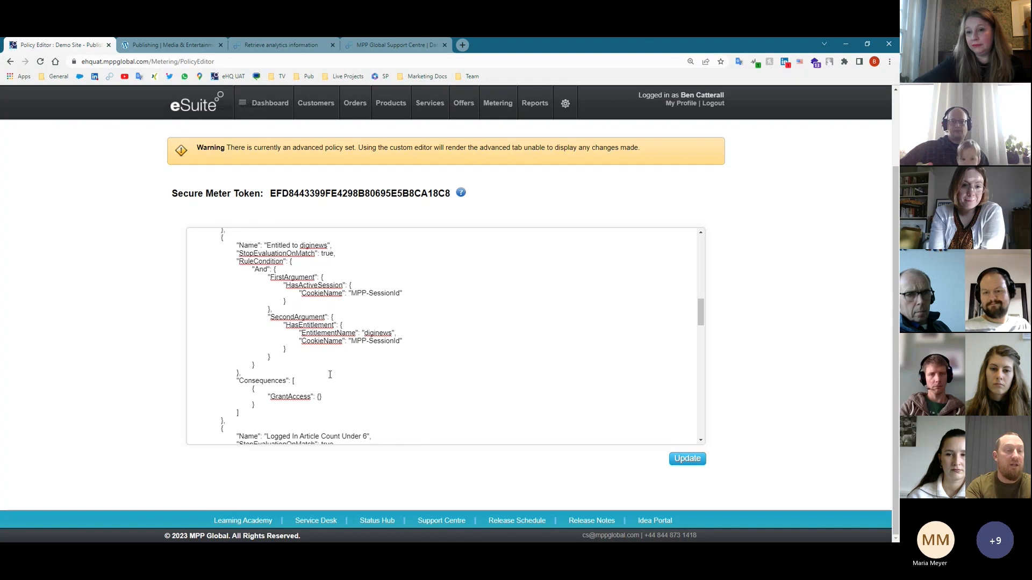
scroll(330, 374, up, 3)
scroll(330, 376, up, 10)
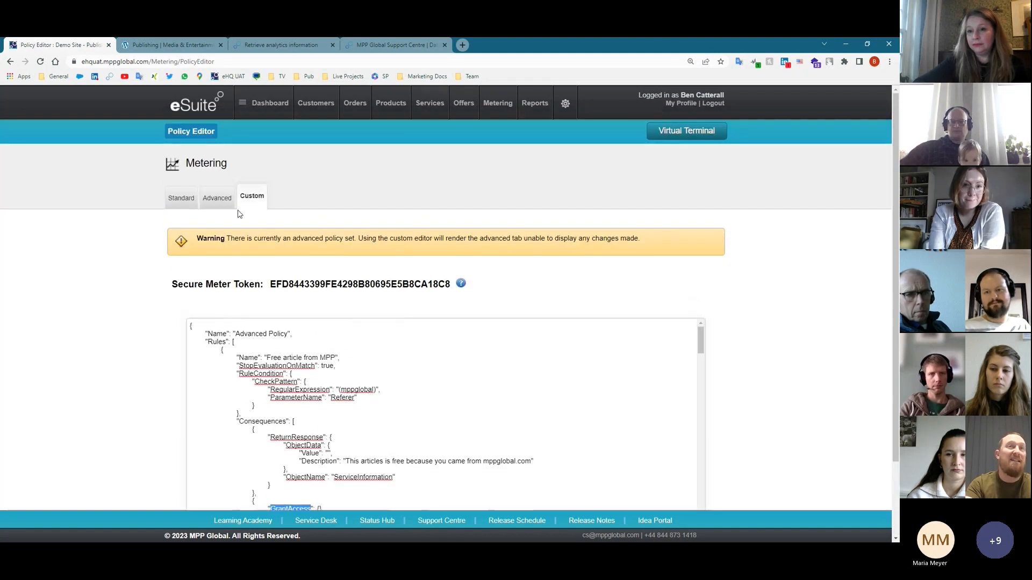
click(218, 196)
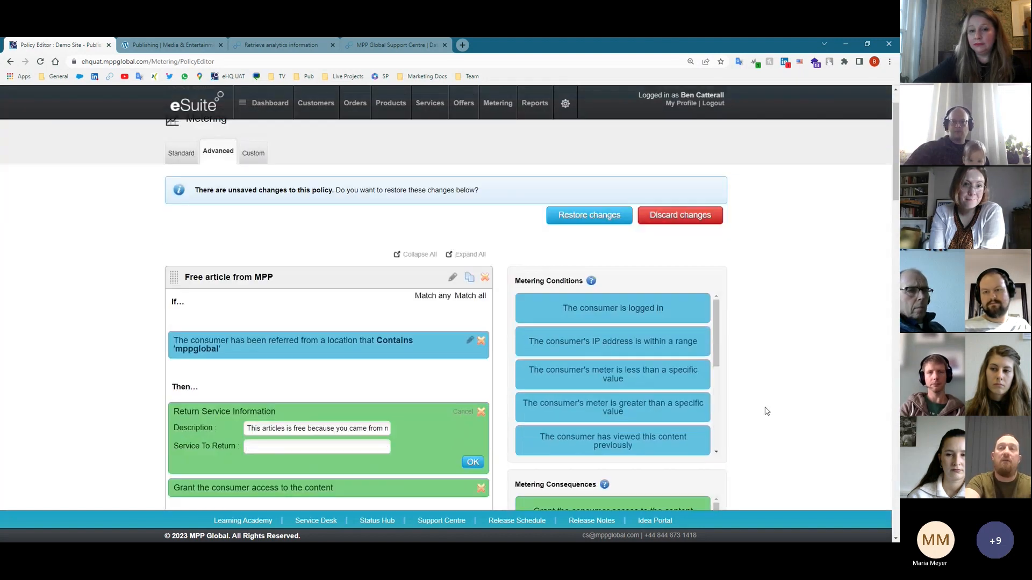
scroll(747, 401, down, 4)
scroll(624, 429, down, 1)
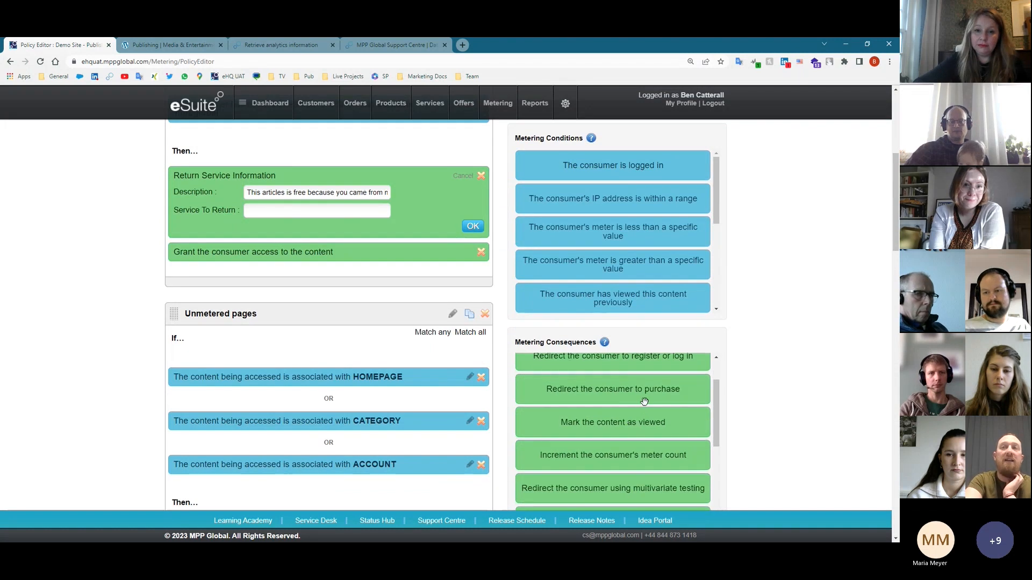
drag(646, 395, 623, 446)
scroll(617, 377, up, 1)
scroll(627, 438, down, 2)
scroll(642, 424, down, 1)
scroll(638, 423, down, 1)
scroll(639, 423, down, 1)
scroll(626, 445, down, 1)
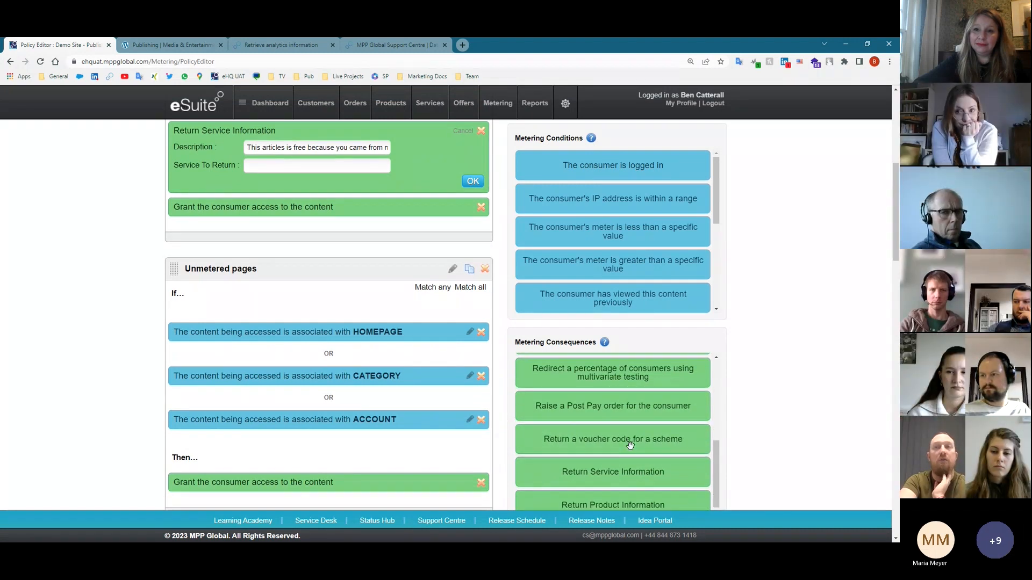
scroll(630, 445, down, 3)
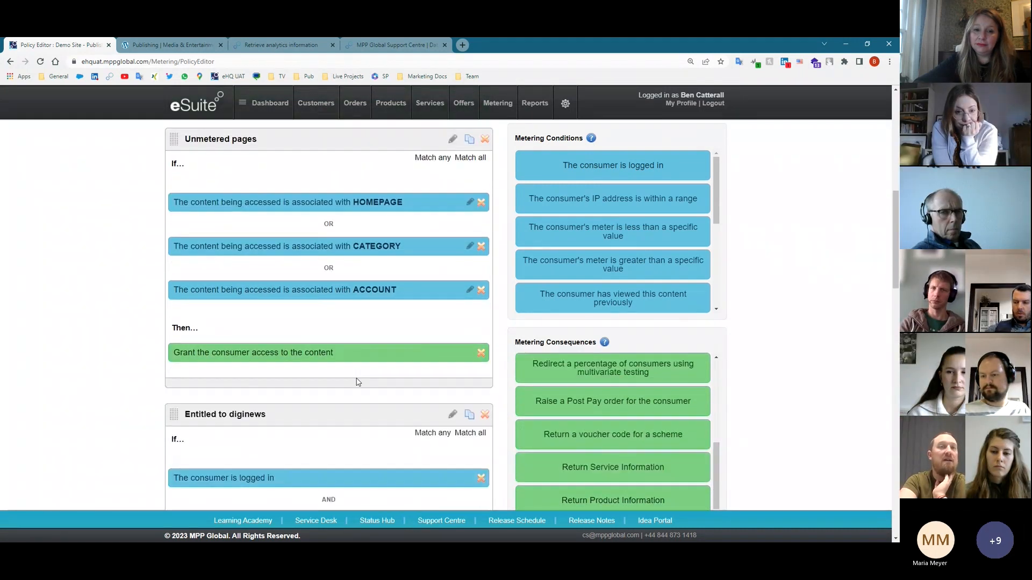
scroll(349, 365, down, 2)
scroll(355, 365, down, 3)
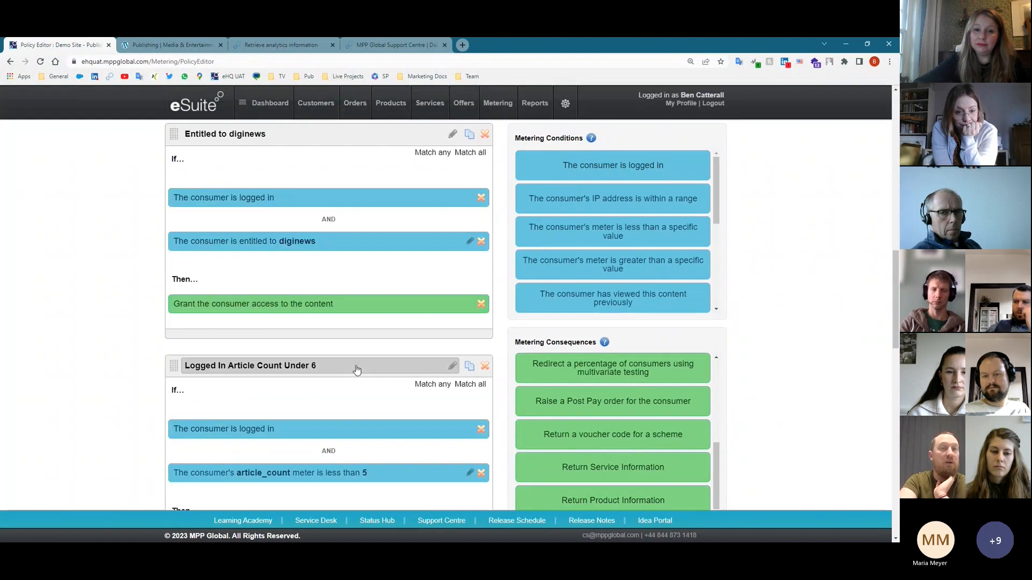
scroll(354, 366, down, 3)
scroll(360, 365, up, 9)
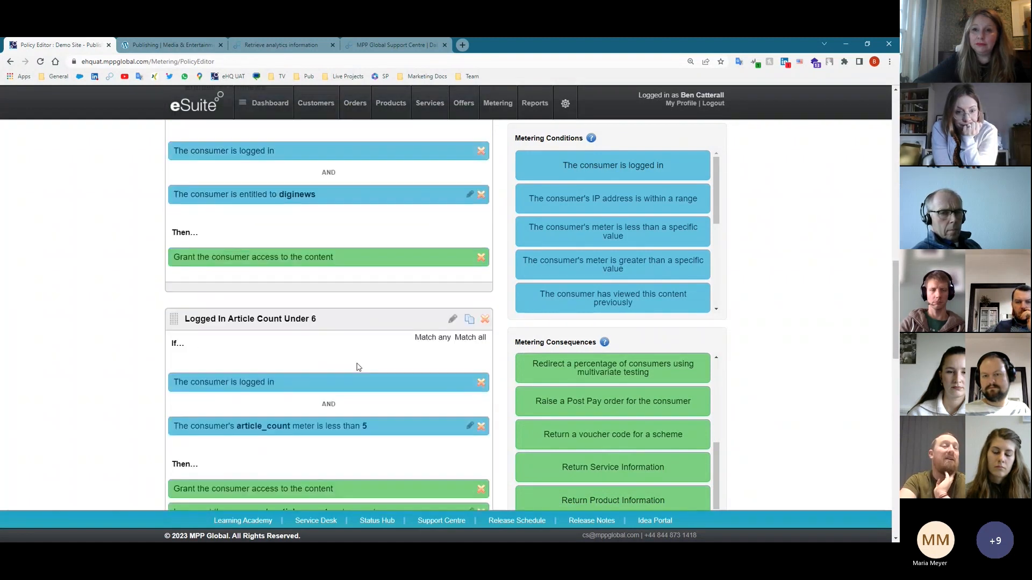
scroll(365, 367, up, 10)
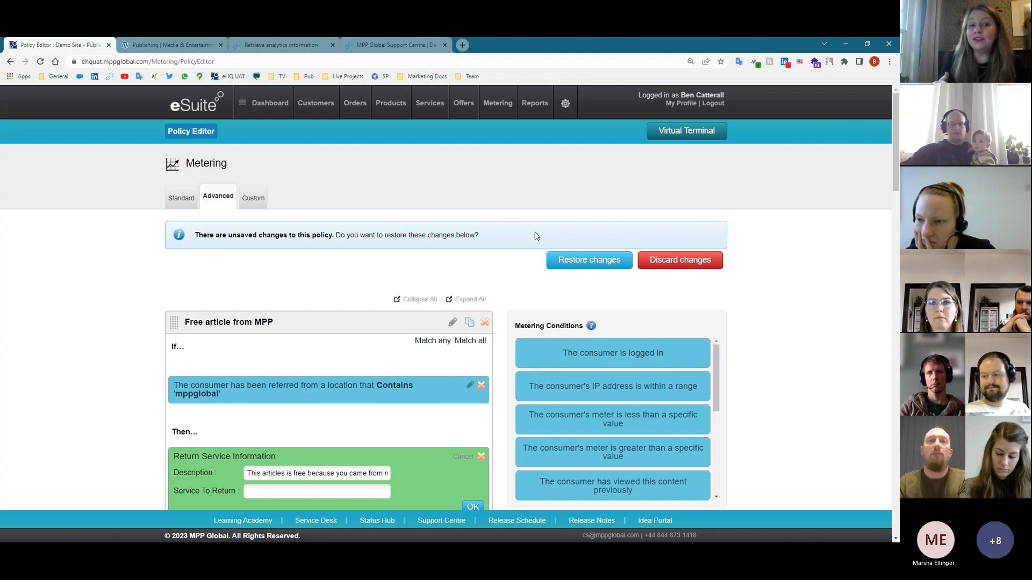
scroll(478, 450, down, 1)
click(475, 461)
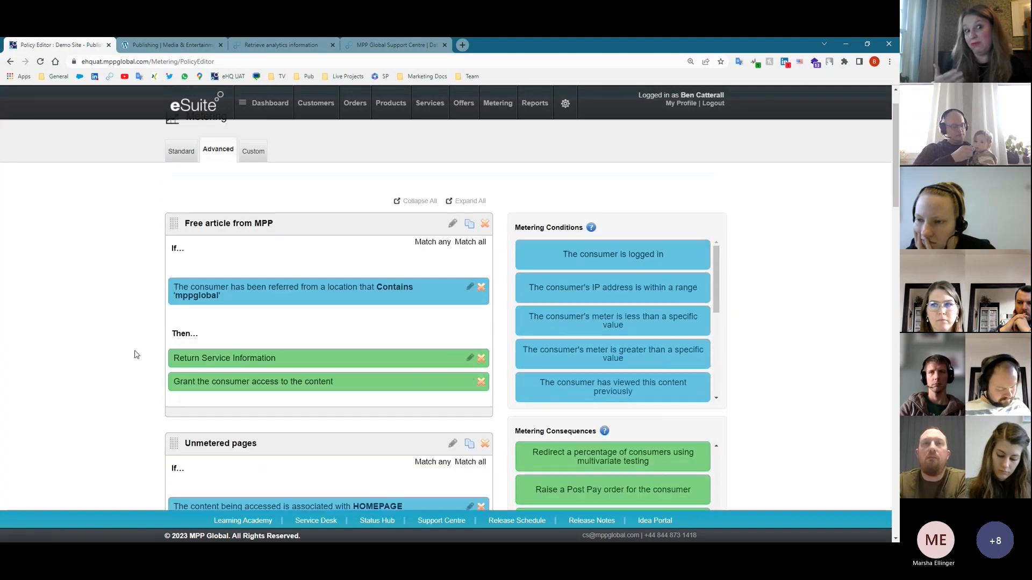
scroll(124, 368, down, 6)
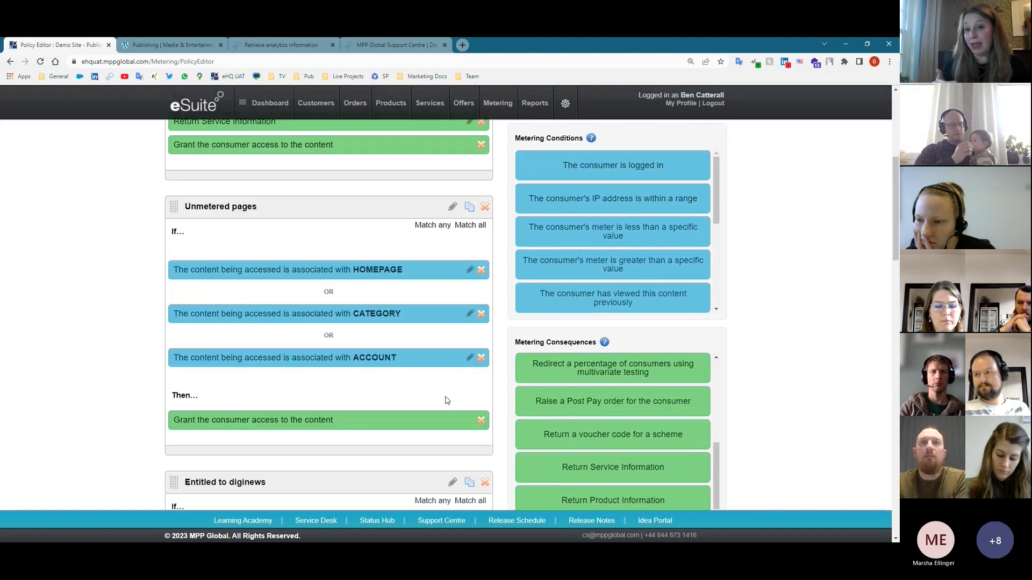
scroll(445, 400, down, 3)
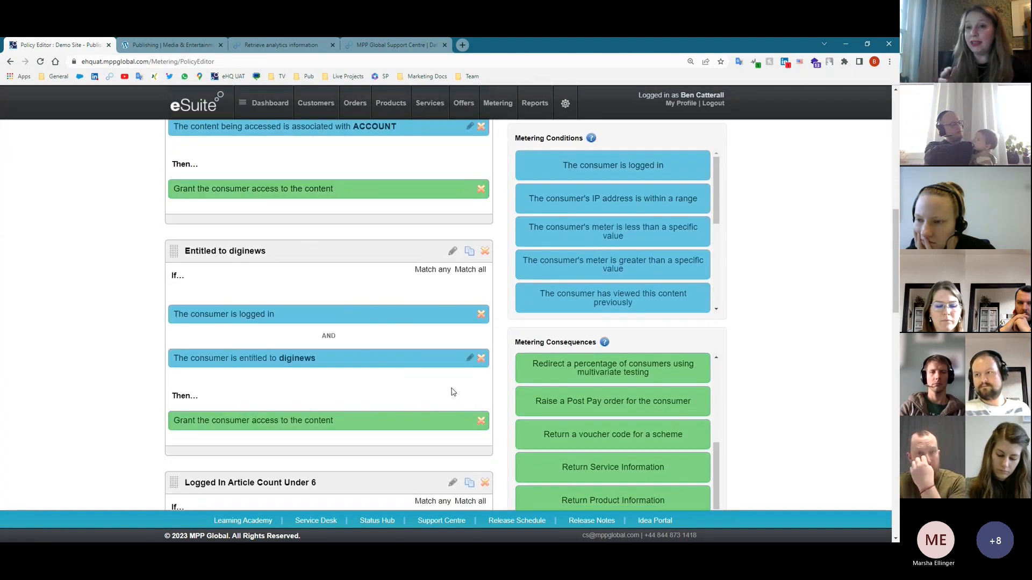
scroll(451, 392, down, 4)
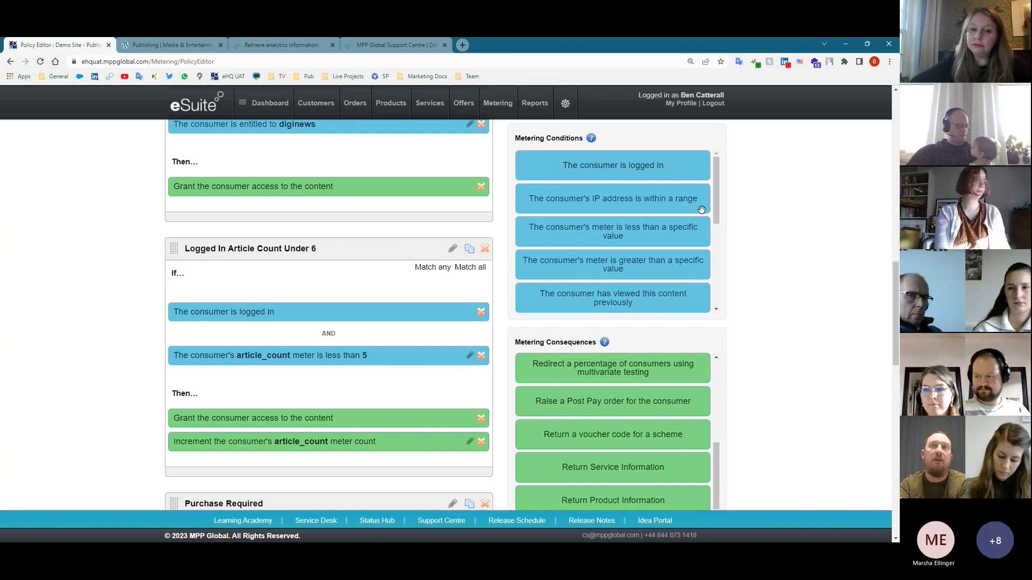
scroll(707, 217, up, 8)
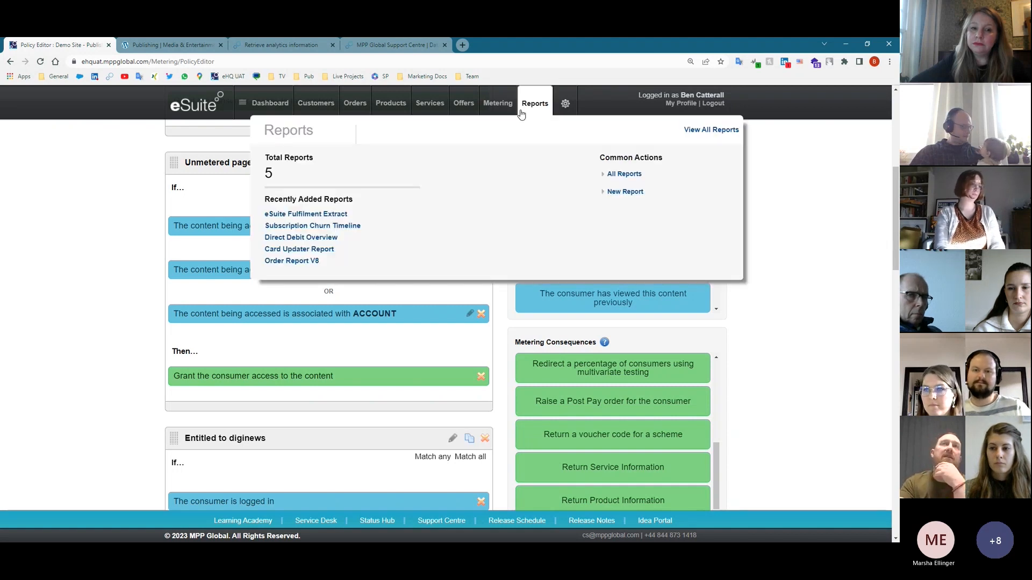
- Search customers by surname and open the first matching account
mouse_move(306, 102)
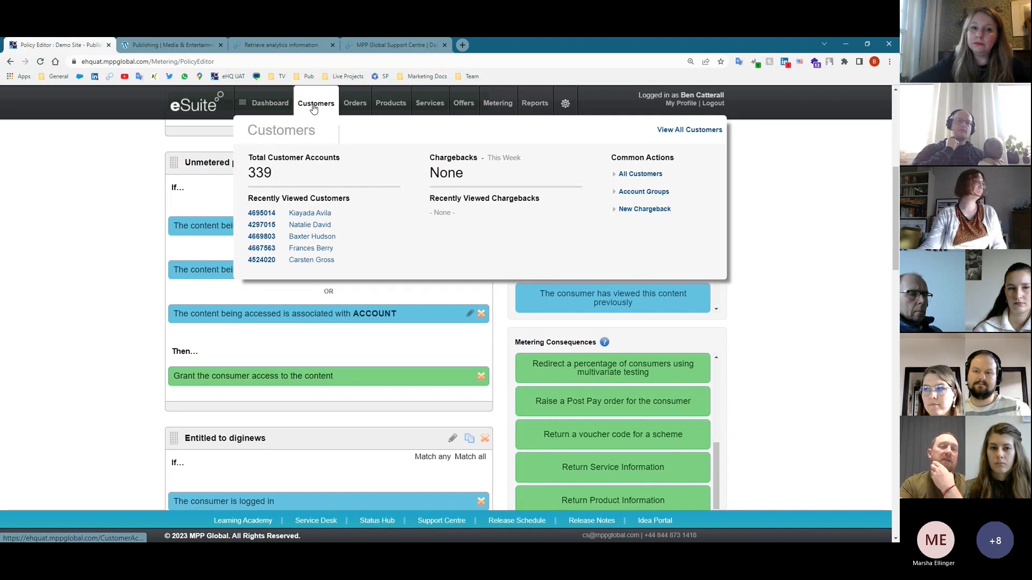
click(314, 107)
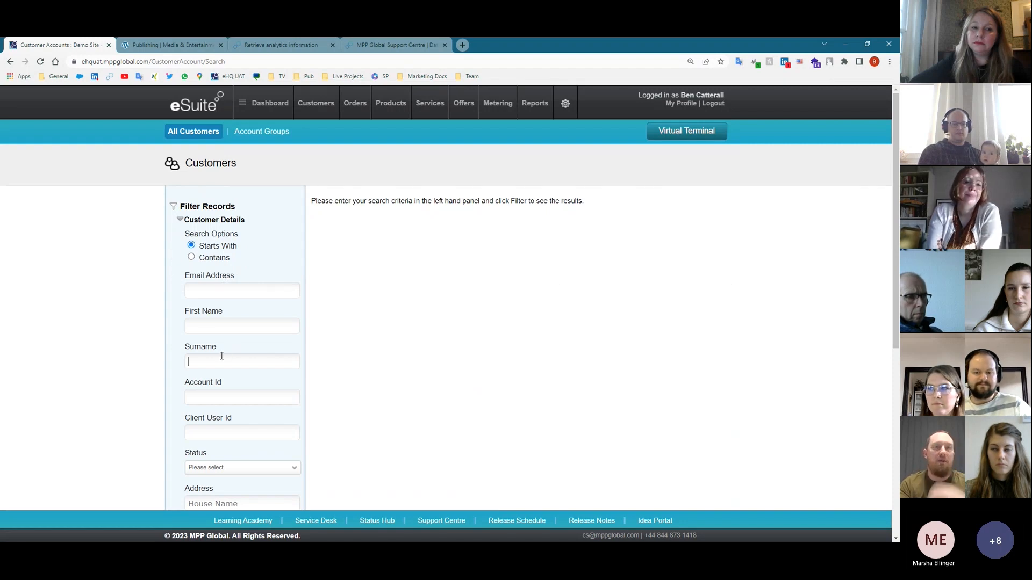
text(Lobb)
key(Return)
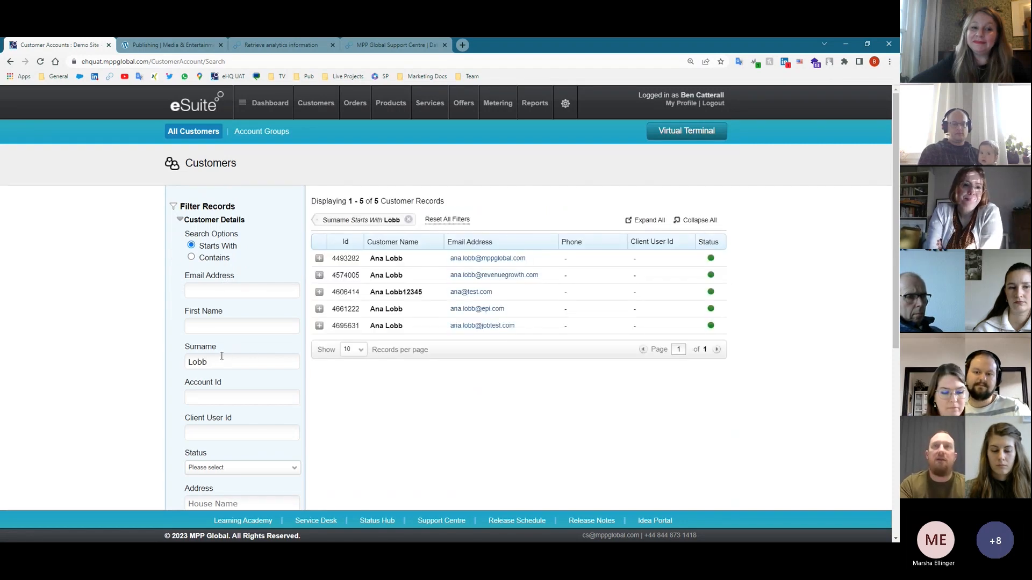
click(398, 259)
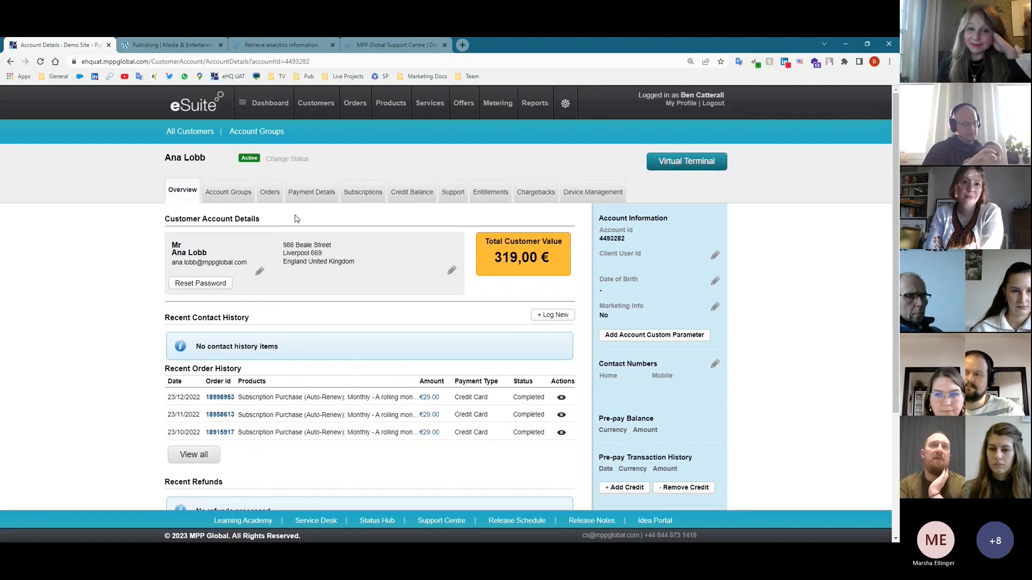
- Review the customer's 11 orders, then go to the general Orders search page
mouse_move(319, 104)
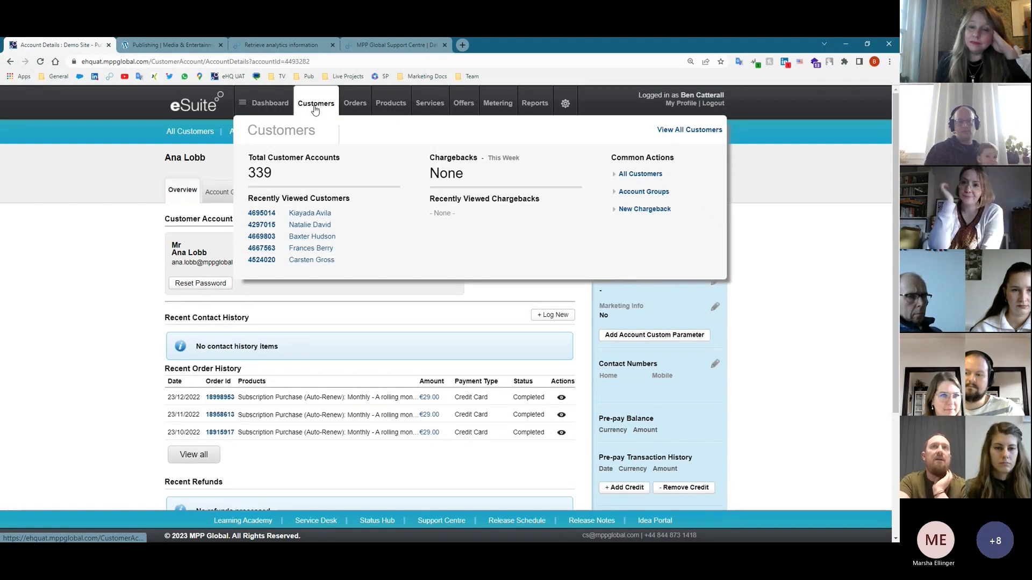
mouse_move(360, 107)
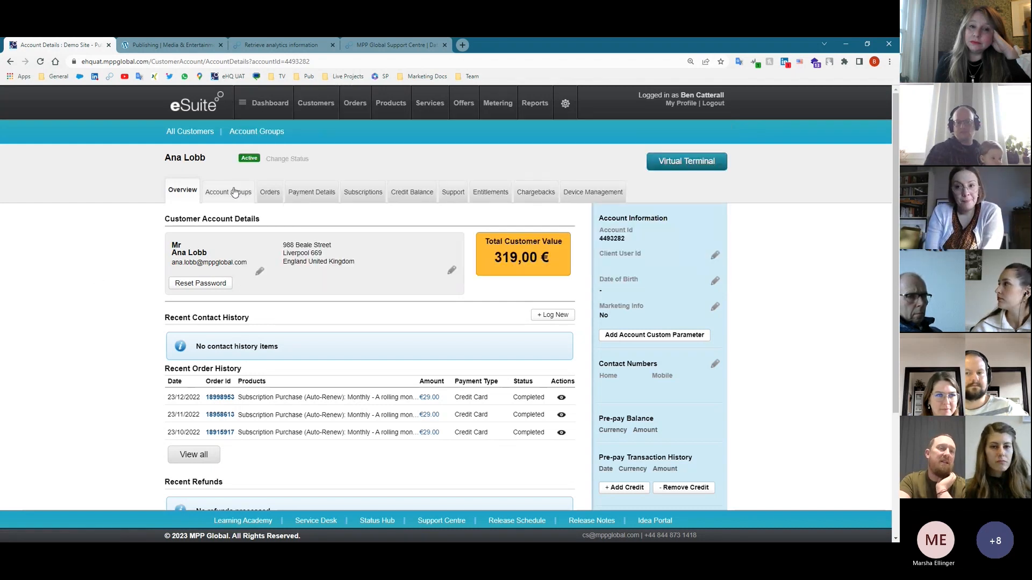
click(271, 195)
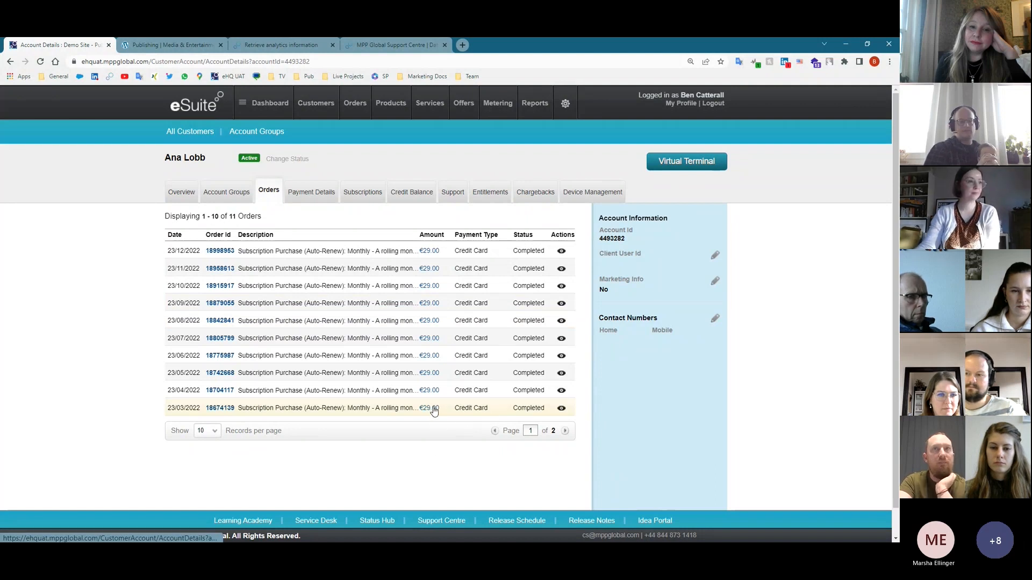
click(354, 107)
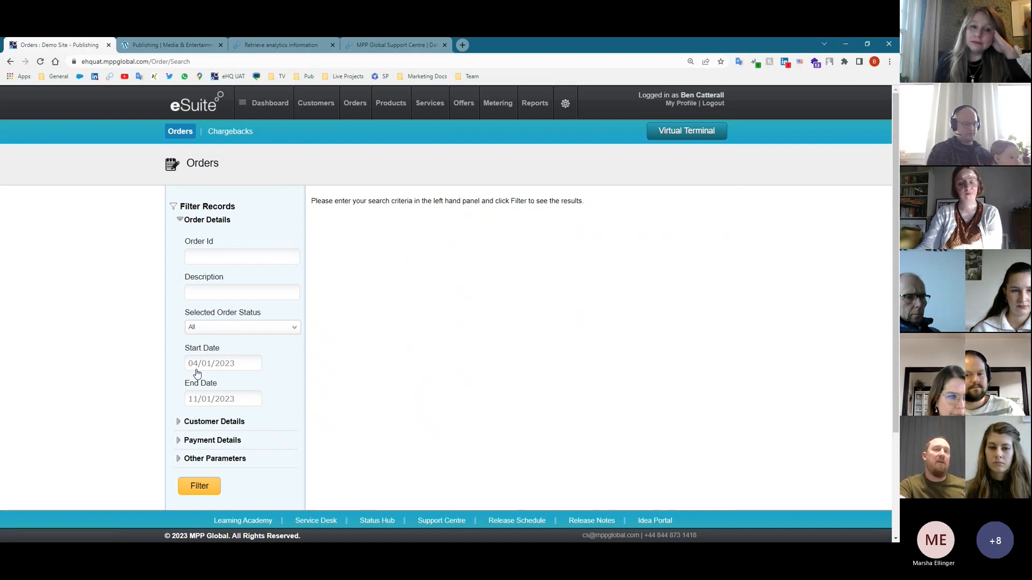
- List all orders from 04/01/2023 to 11/01/2023 and run a report on them
click(206, 488)
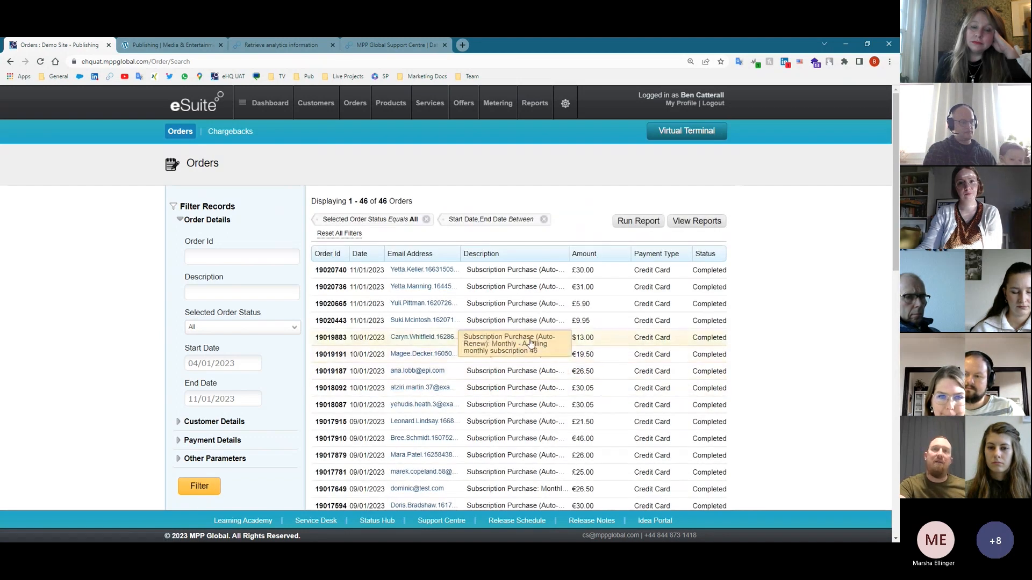
scroll(531, 342, down, 2)
scroll(633, 237, up, 2)
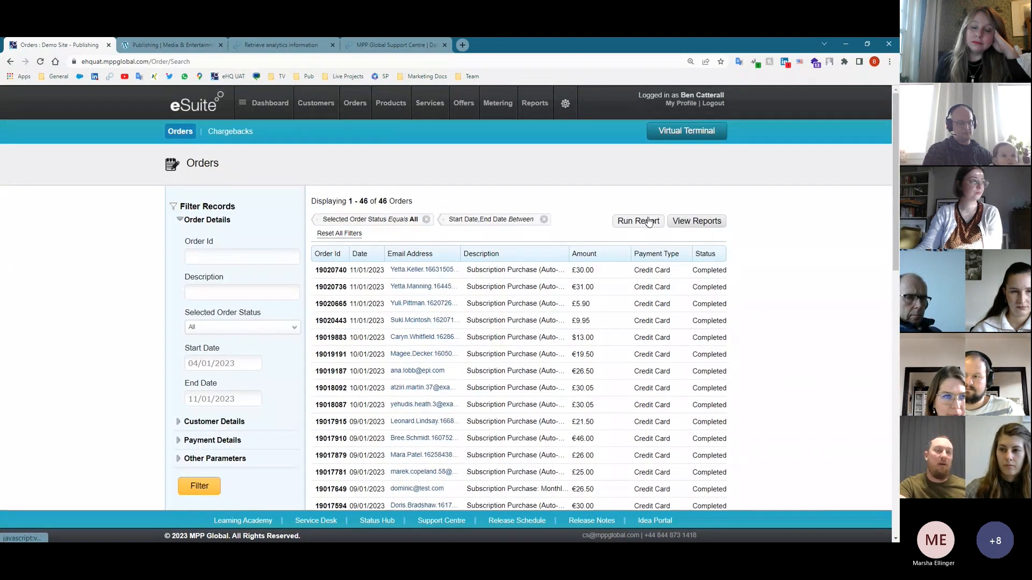
click(651, 221)
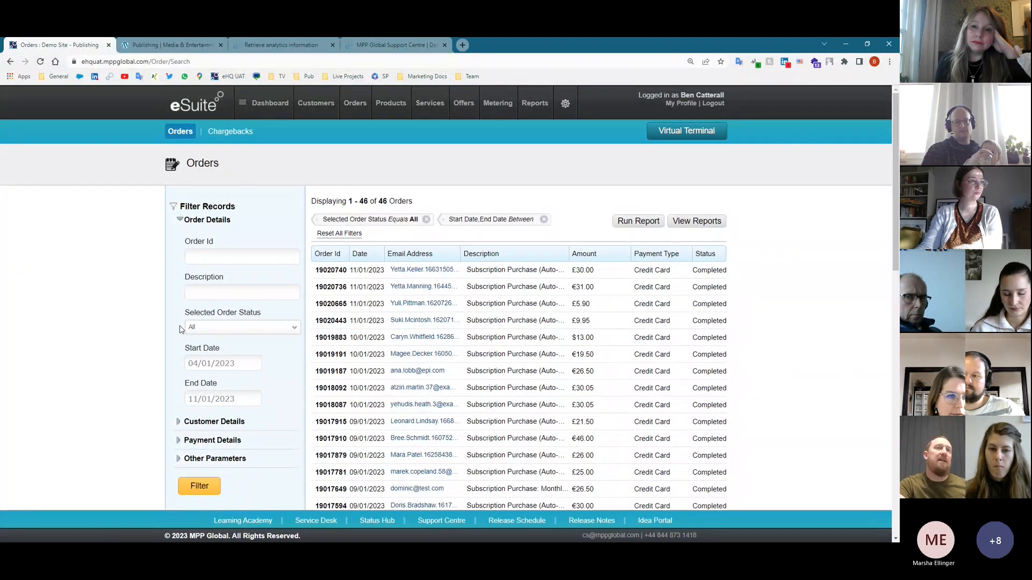
- Filter the order search to Refunded status only, which returns no results
click(213, 329)
scroll(219, 423, down, 2)
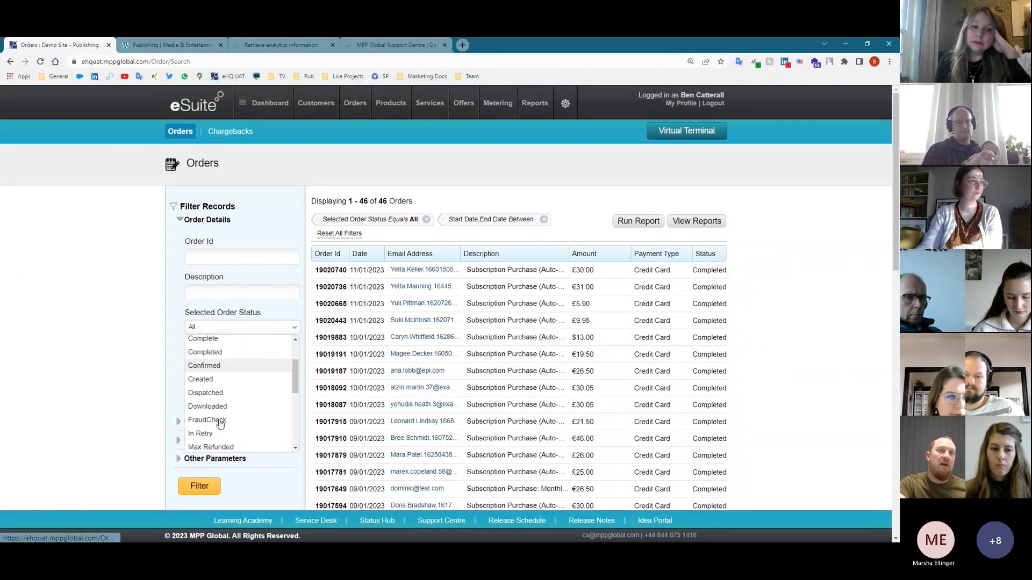
scroll(219, 423, down, 4)
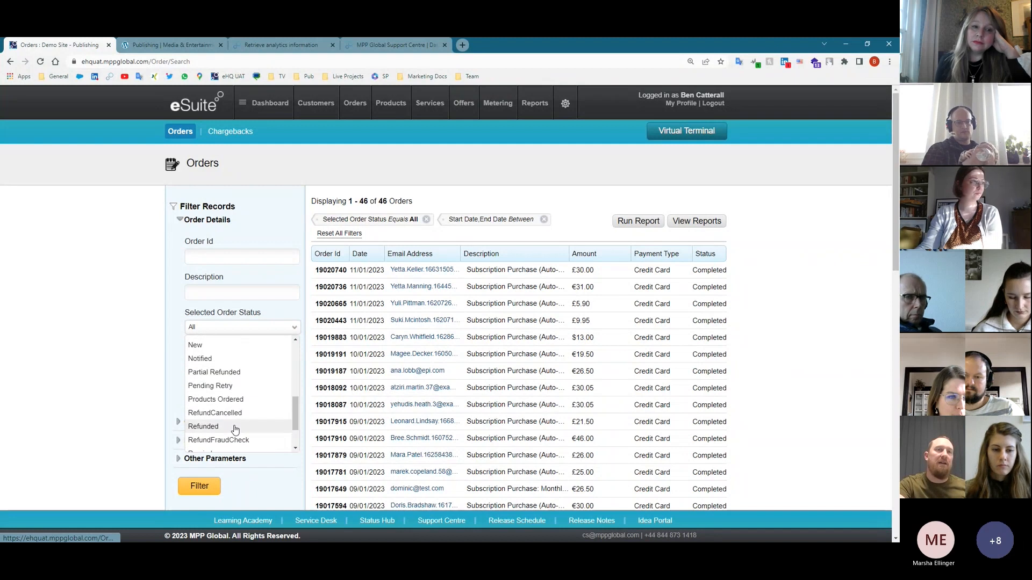
click(235, 427)
click(205, 487)
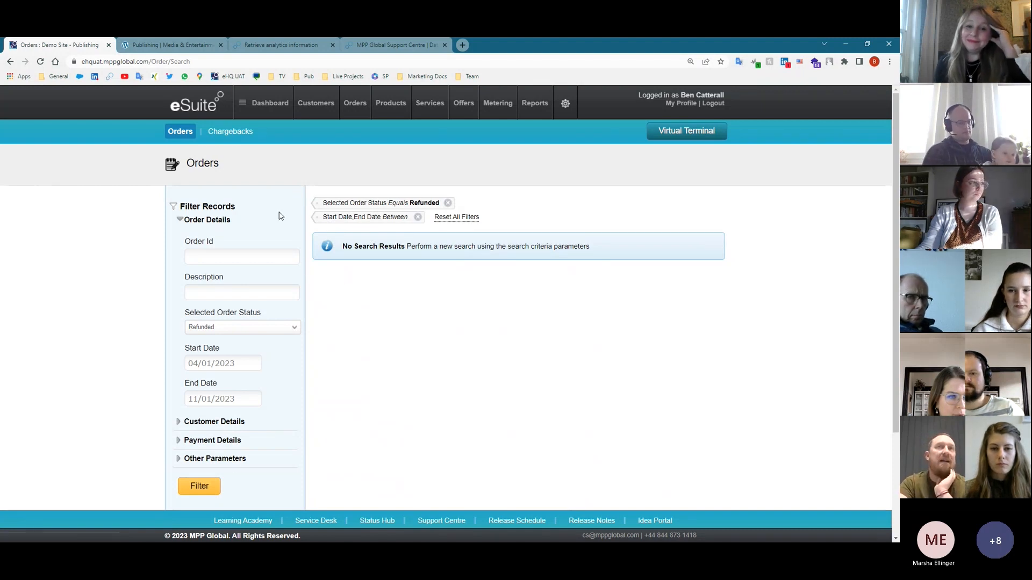
mouse_move(350, 107)
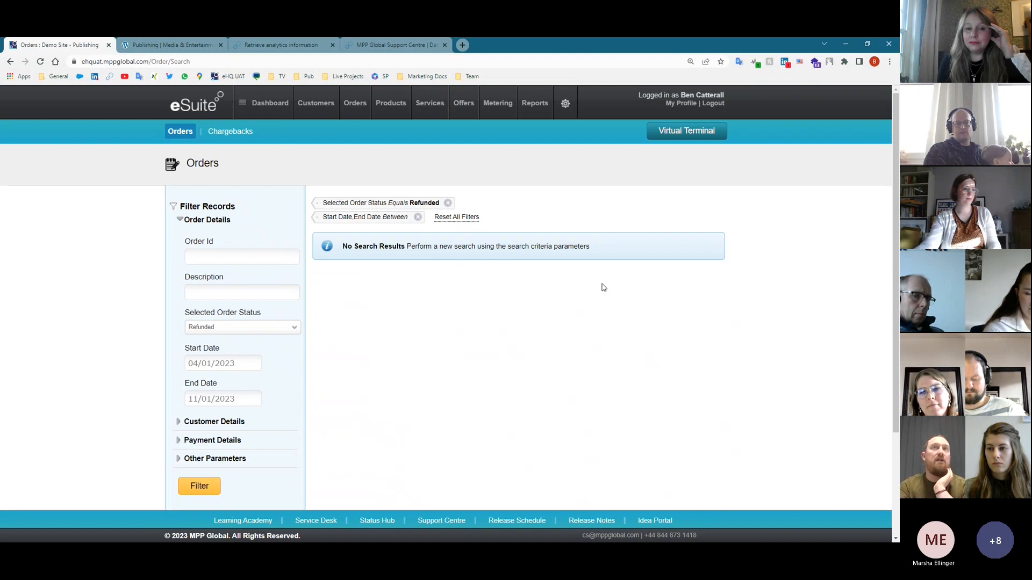
click(262, 44)
scroll(102, 459, down, 2)
- View the Native Billing 'Create account and replicate iTunes subscriptions' endpoint, then return to eSuite Orders
click(48, 424)
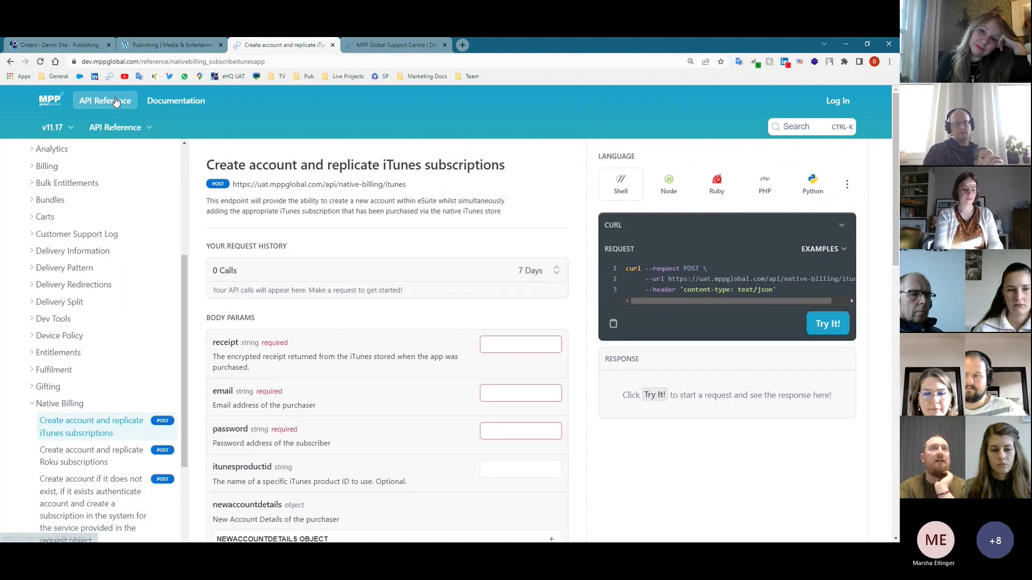
click(61, 47)
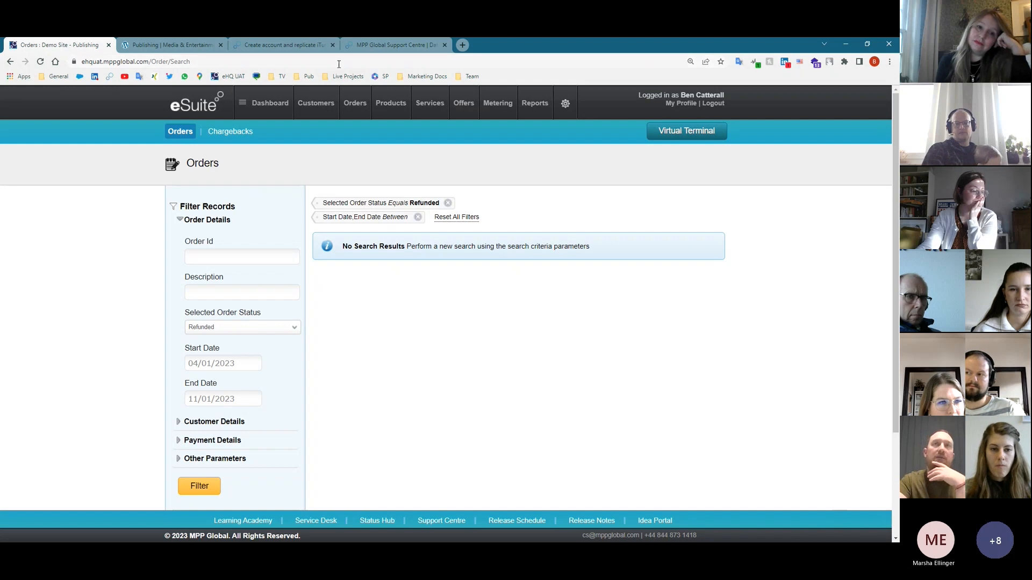
- Open the Offers page listing all 9 offers, including Free Trial and $10 Discount
mouse_move(355, 112)
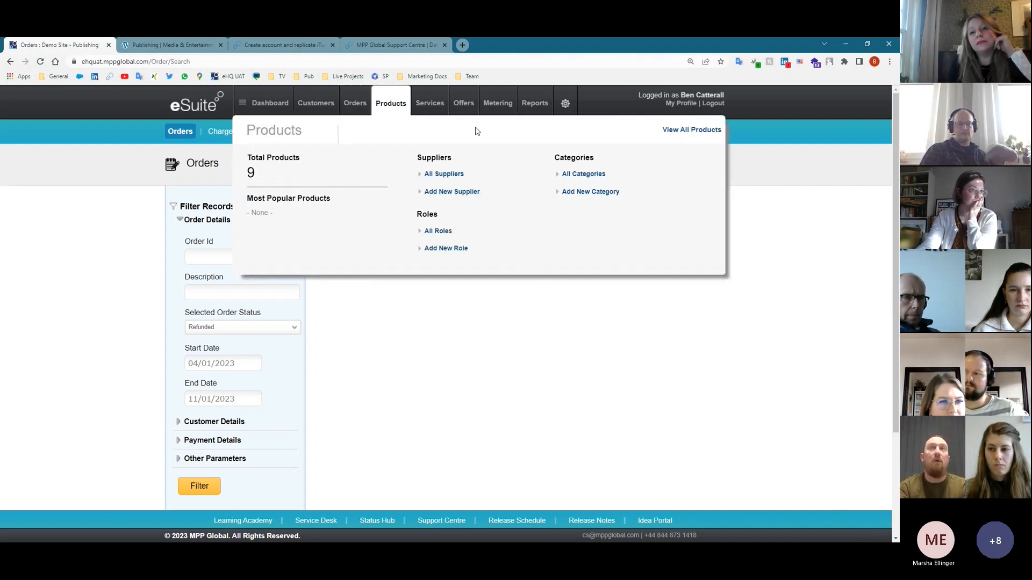
mouse_move(541, 103)
mouse_move(311, 106)
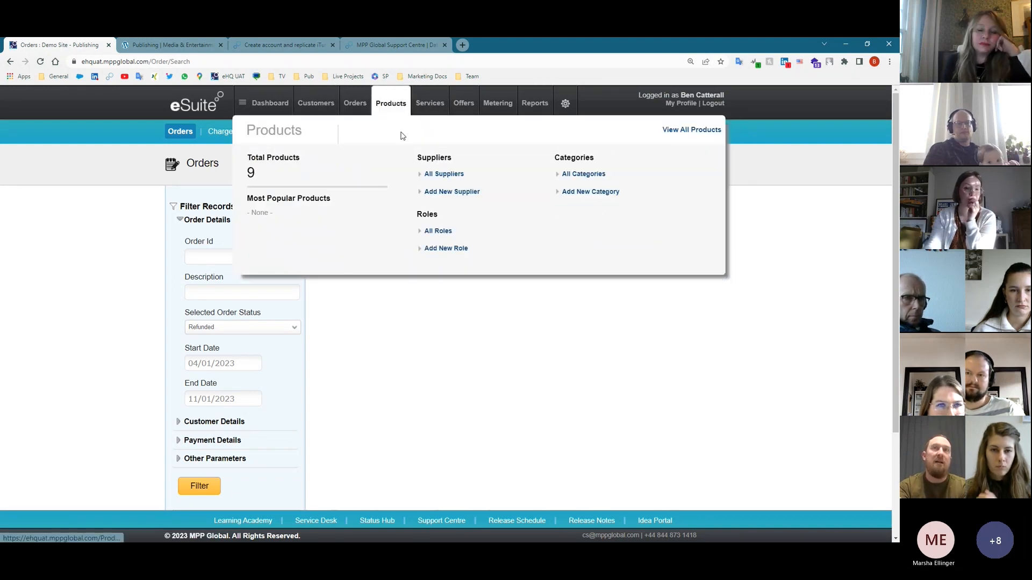
mouse_move(433, 108)
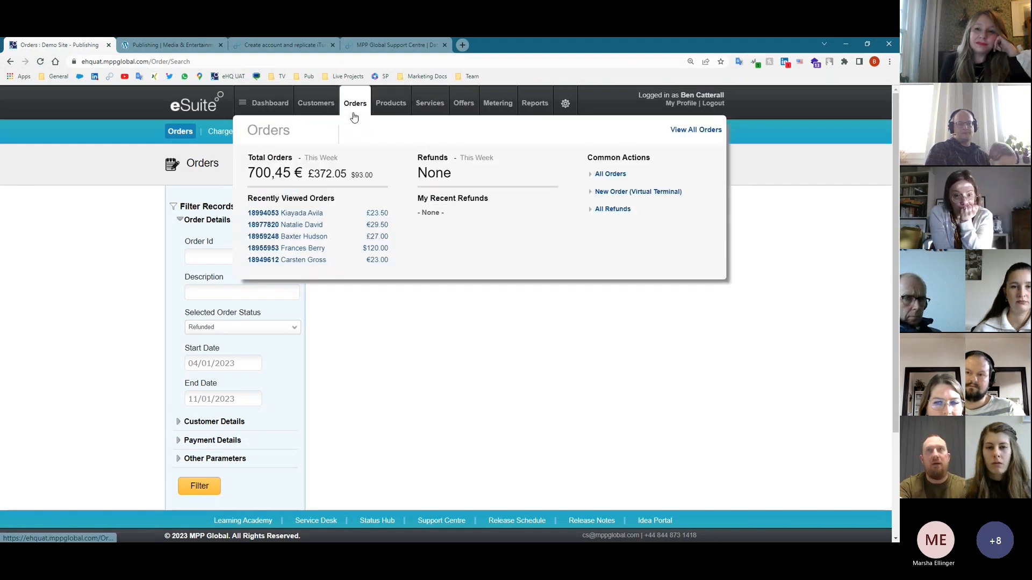
mouse_move(395, 117)
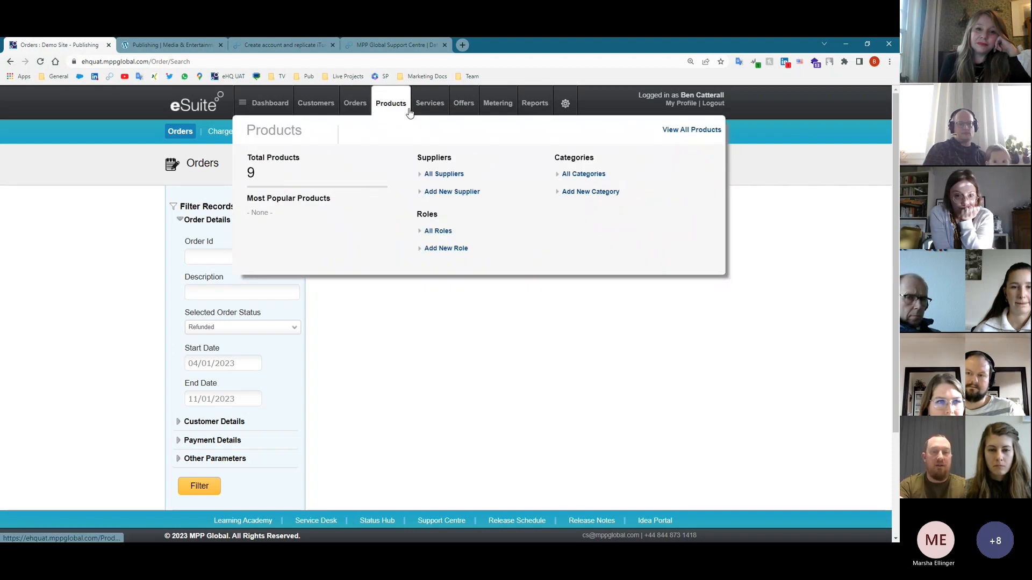
mouse_move(468, 108)
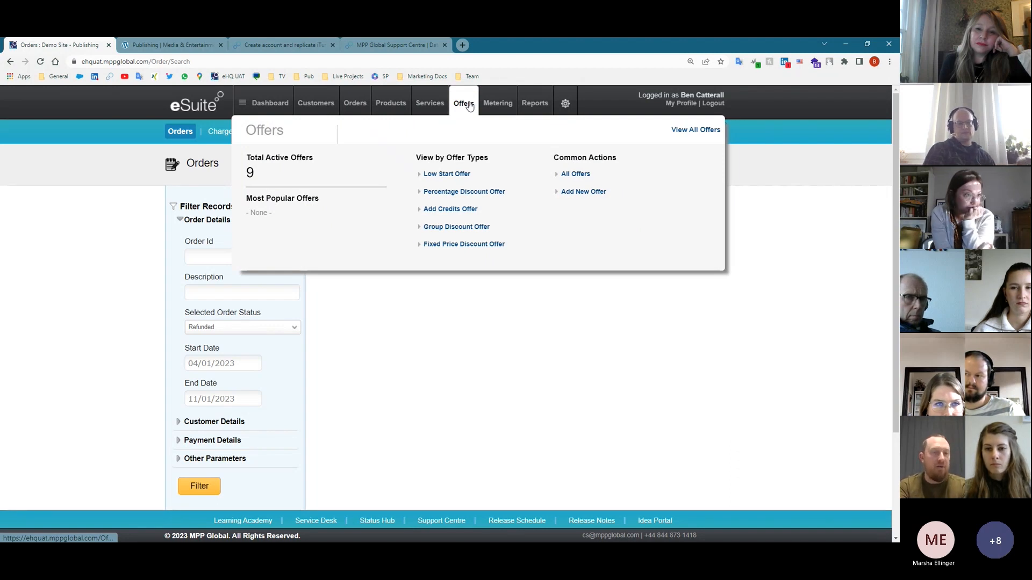
click(470, 106)
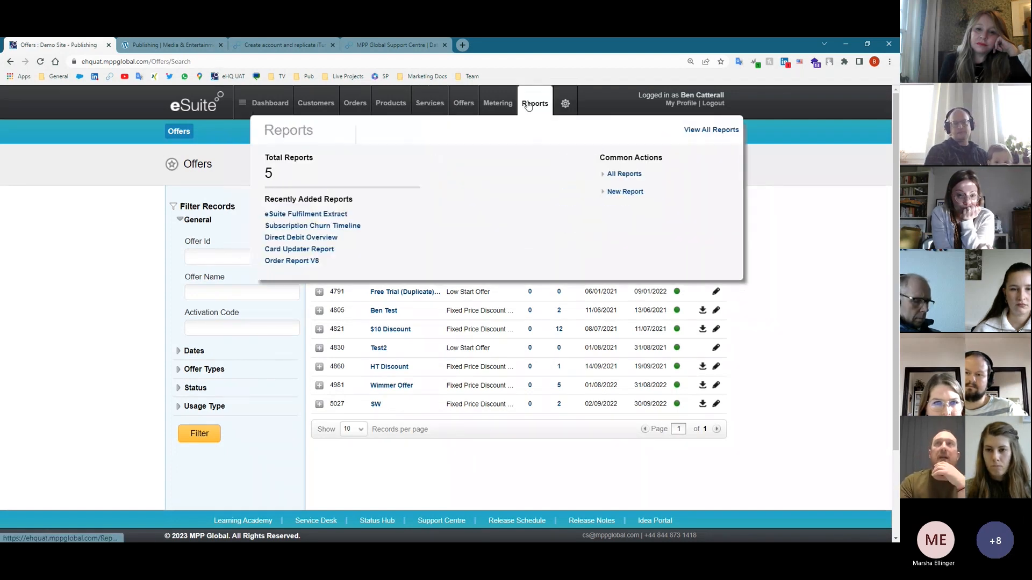
- Create a new offer named and described 'ZGO Test', then open the Offer Type list
click(717, 166)
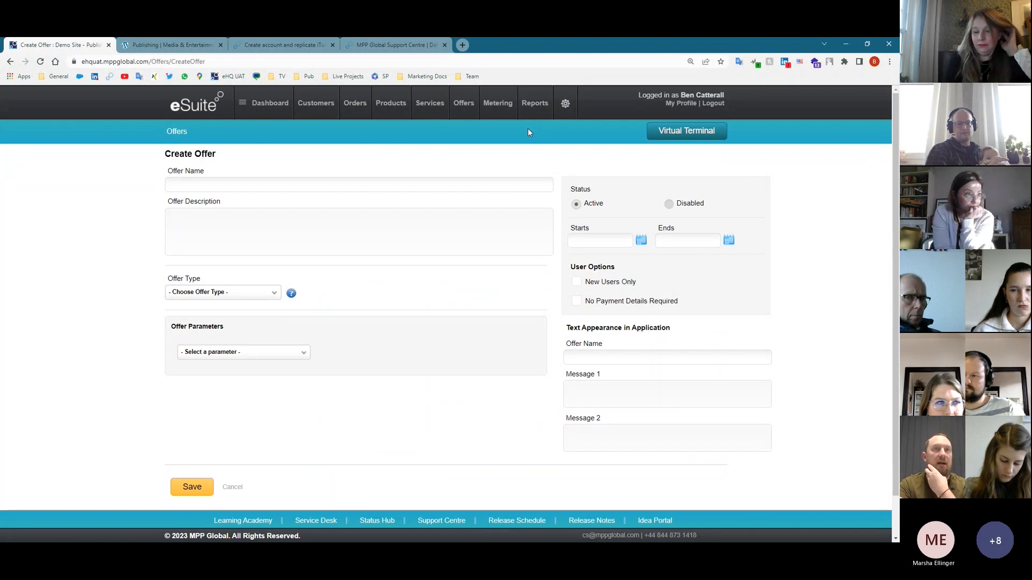
click(191, 185)
text(ZGO Test)
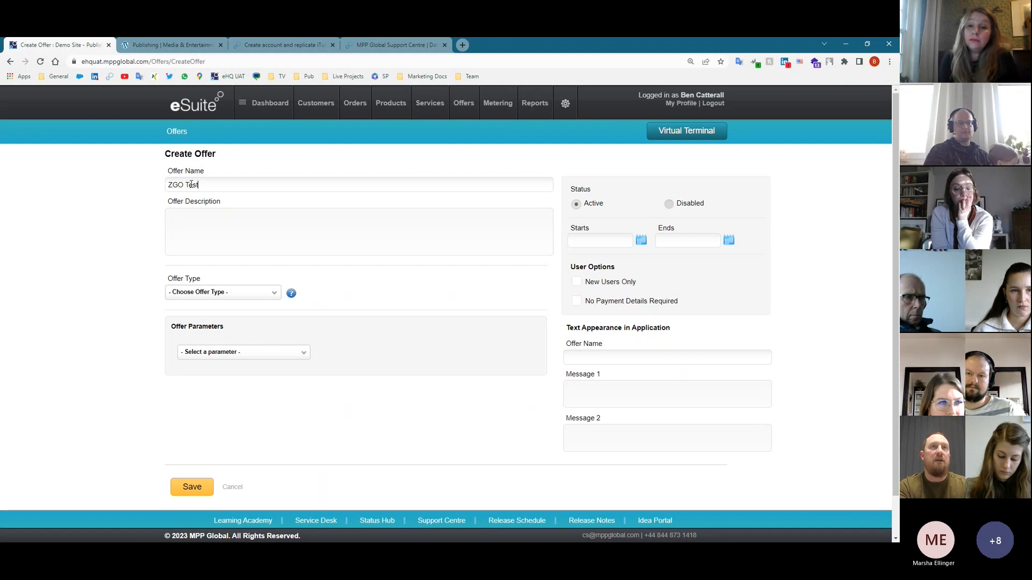
key(Return)
text(ZGO Test)
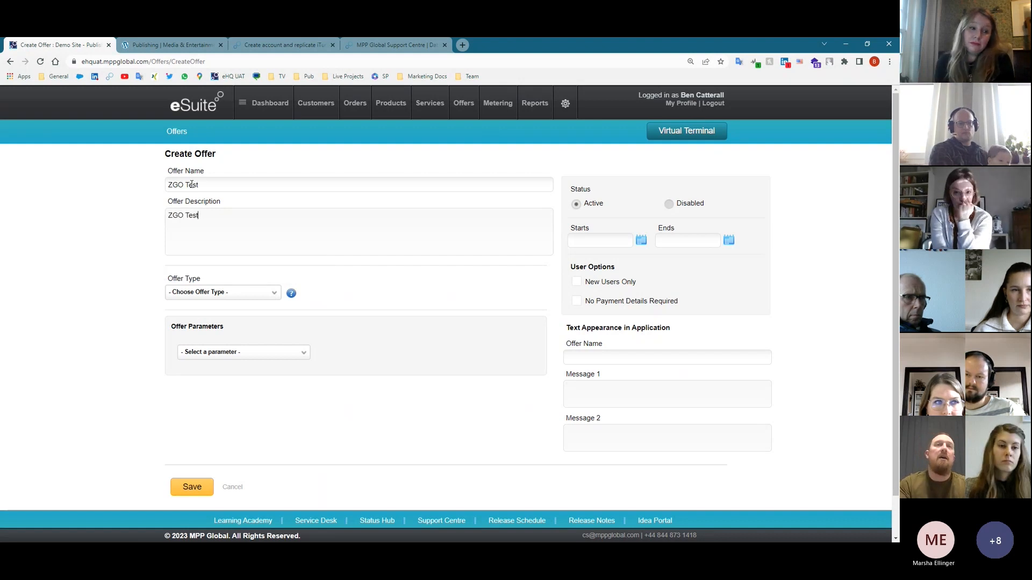
click(250, 291)
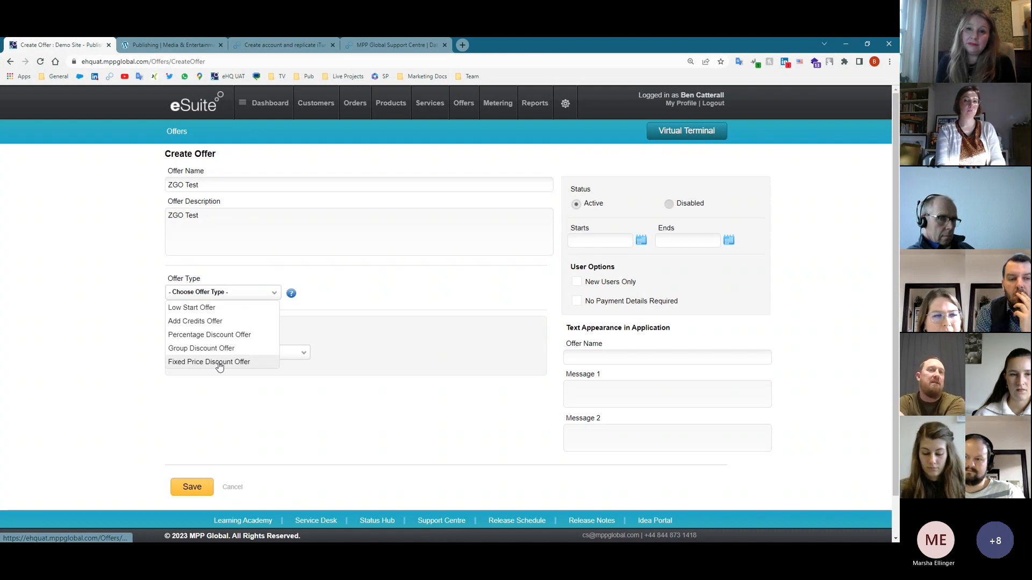
- Make ZGO Test a Fixed Price Discount Offer for Monthly and Annual subscriptions over 1 period
click(219, 363)
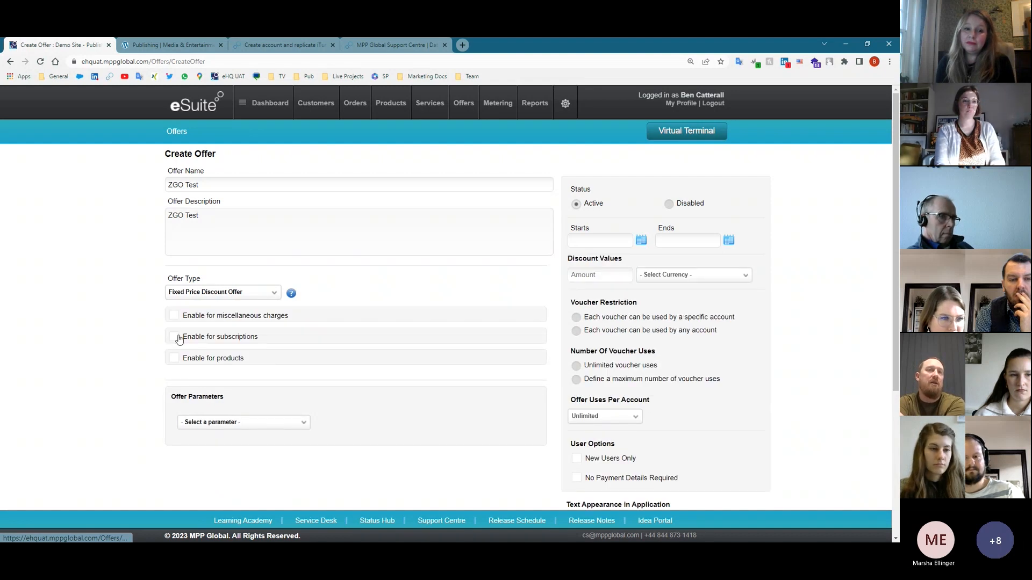
click(174, 337)
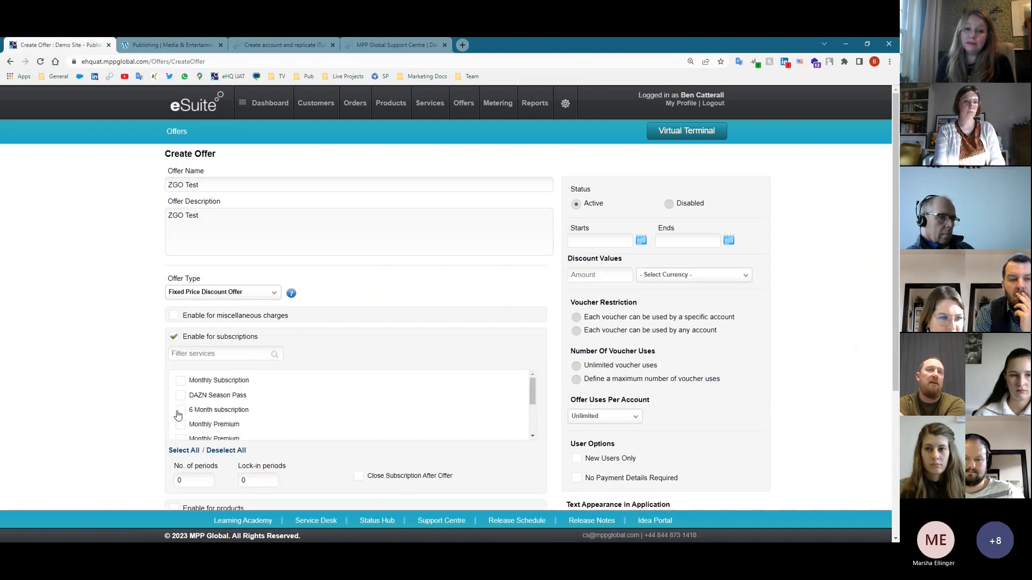
click(180, 396)
scroll(186, 419, down, 5)
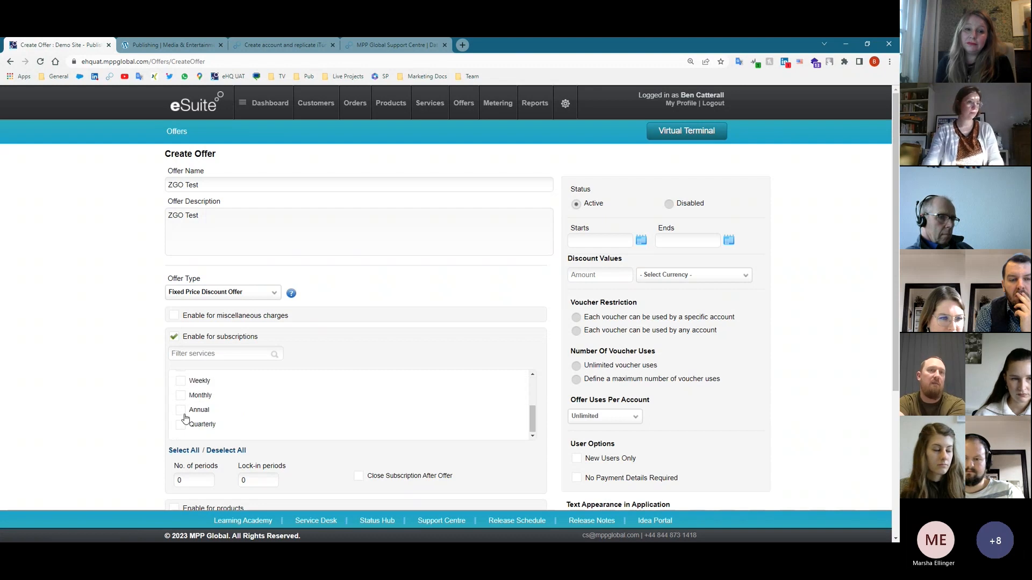
scroll(184, 417, up, 5)
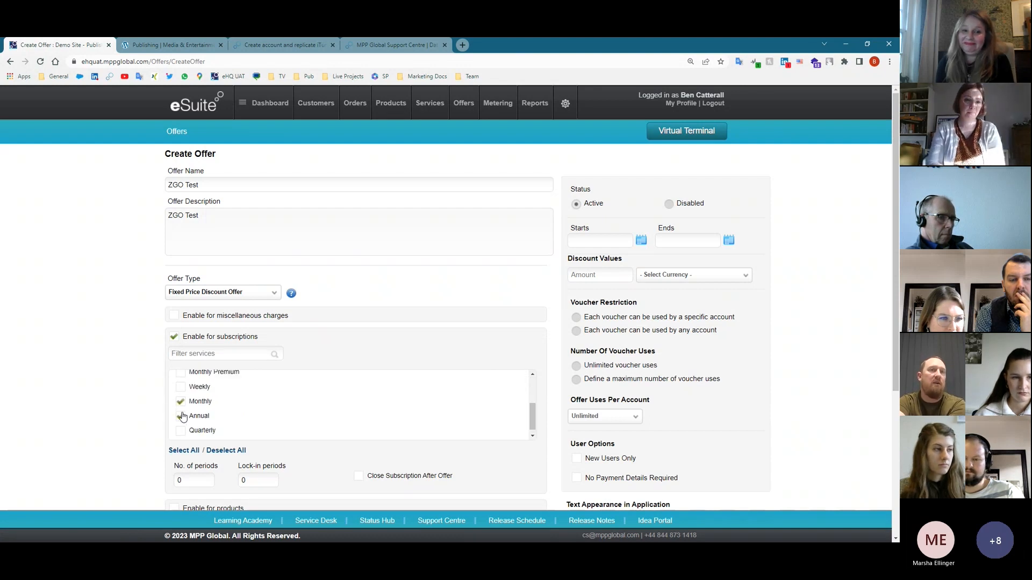
scroll(185, 415, down, 5)
drag(210, 481, 168, 476)
text(1)
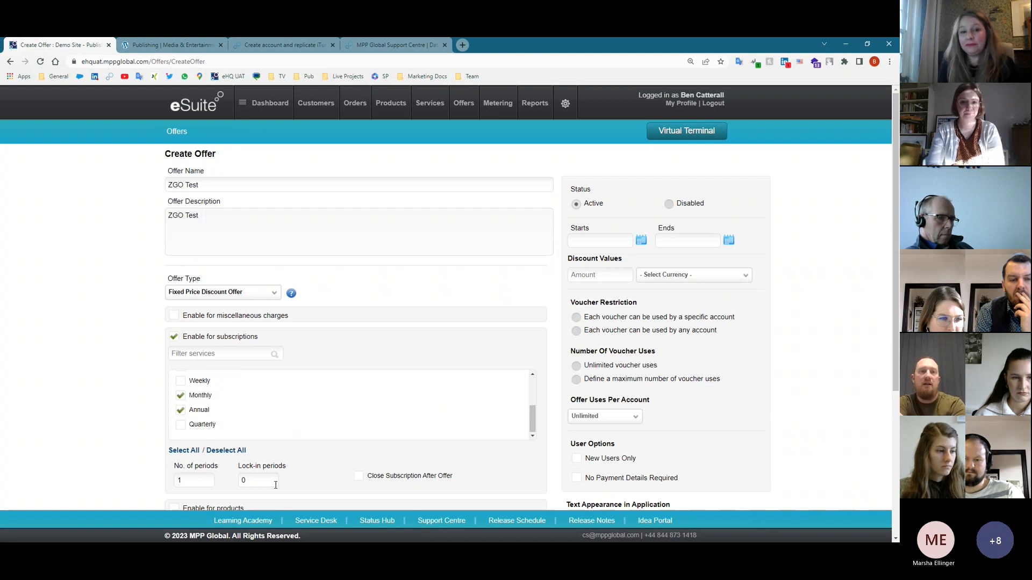
scroll(330, 492, down, 1)
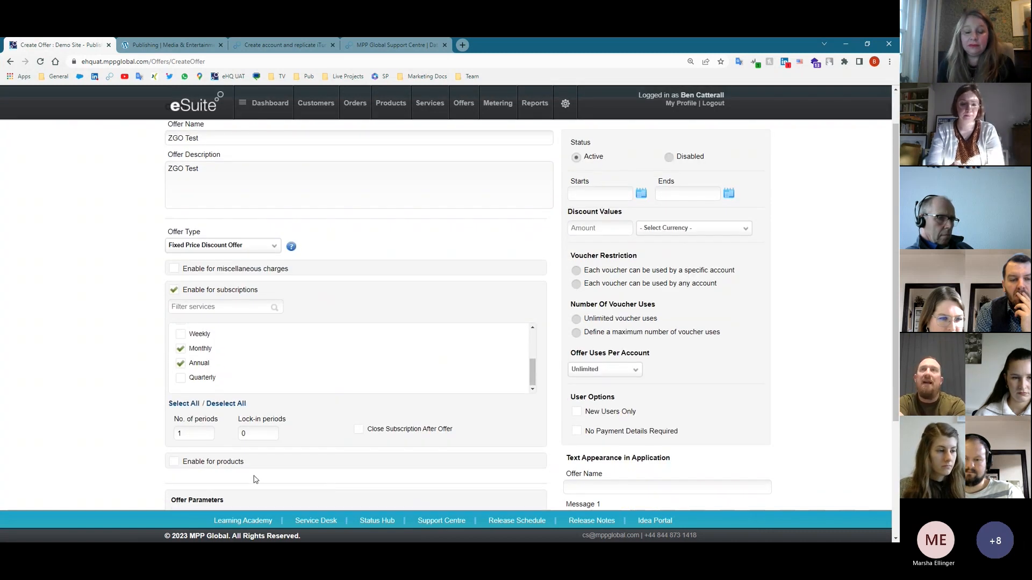
scroll(255, 479, up, 1)
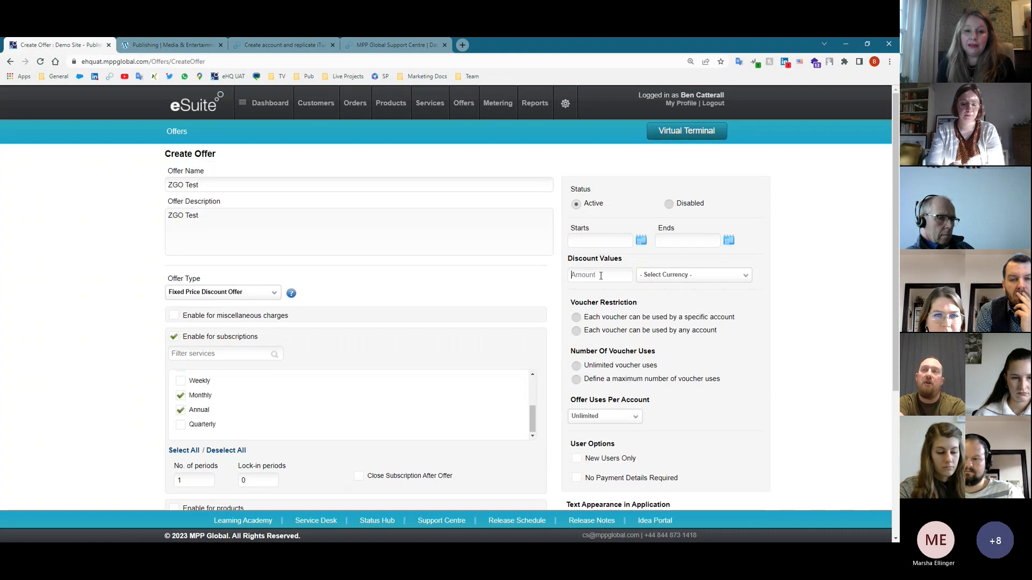
- Add a 20 EUR discount and run the offer from 11 to 31 January 2023
text(20)
click(669, 276)
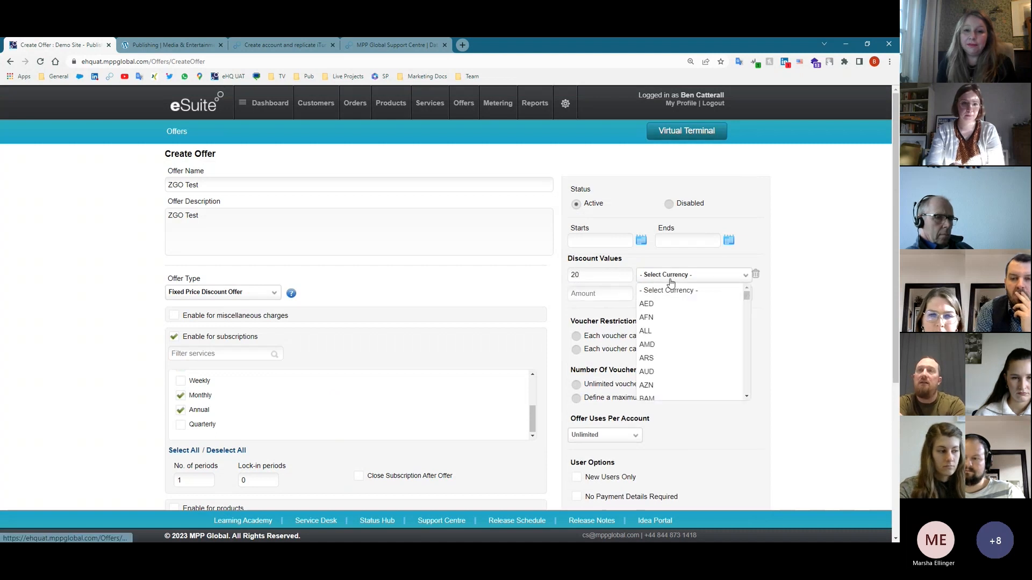
scroll(675, 365, down, 8)
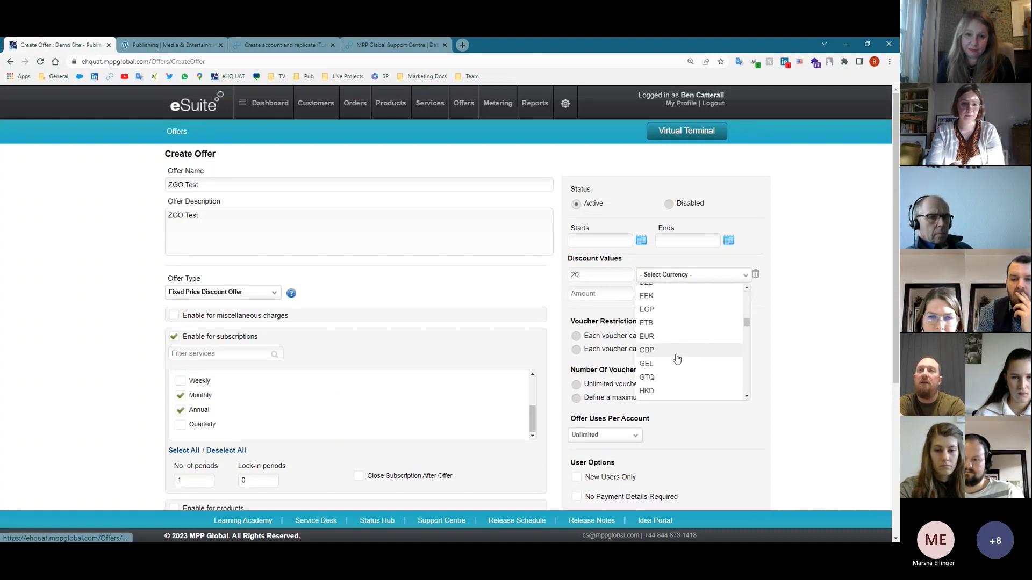
click(675, 337)
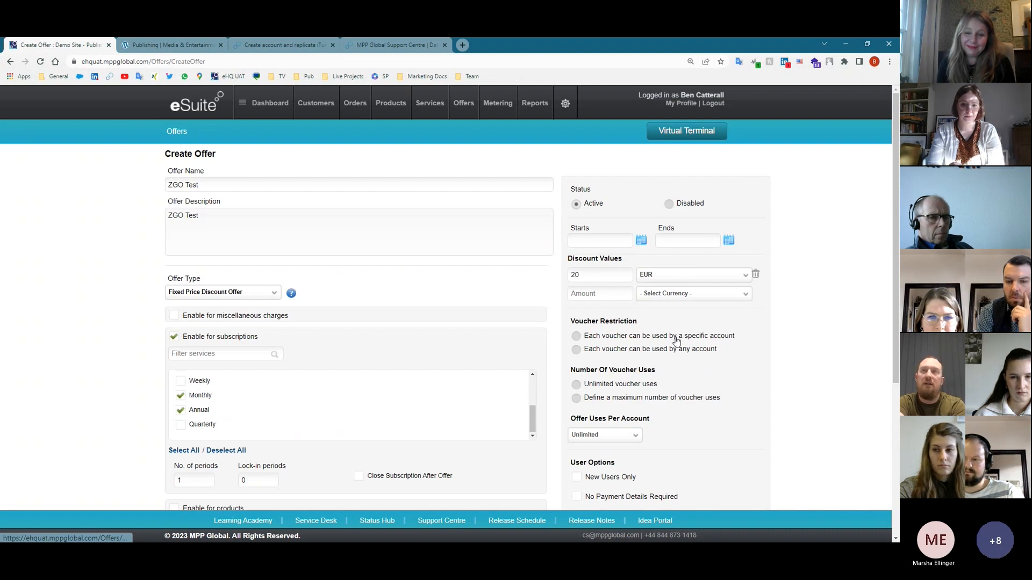
click(641, 240)
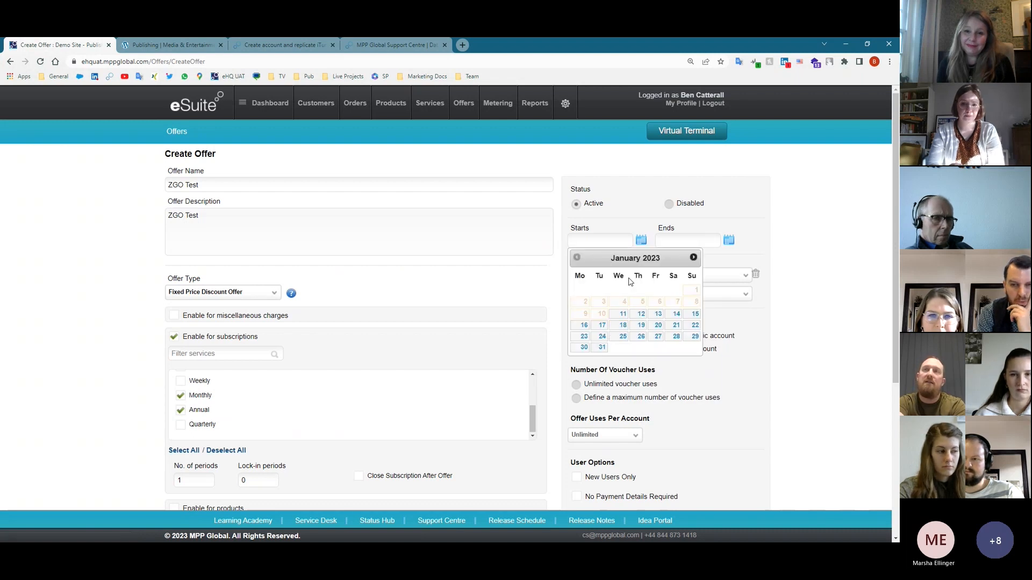
click(621, 317)
click(729, 241)
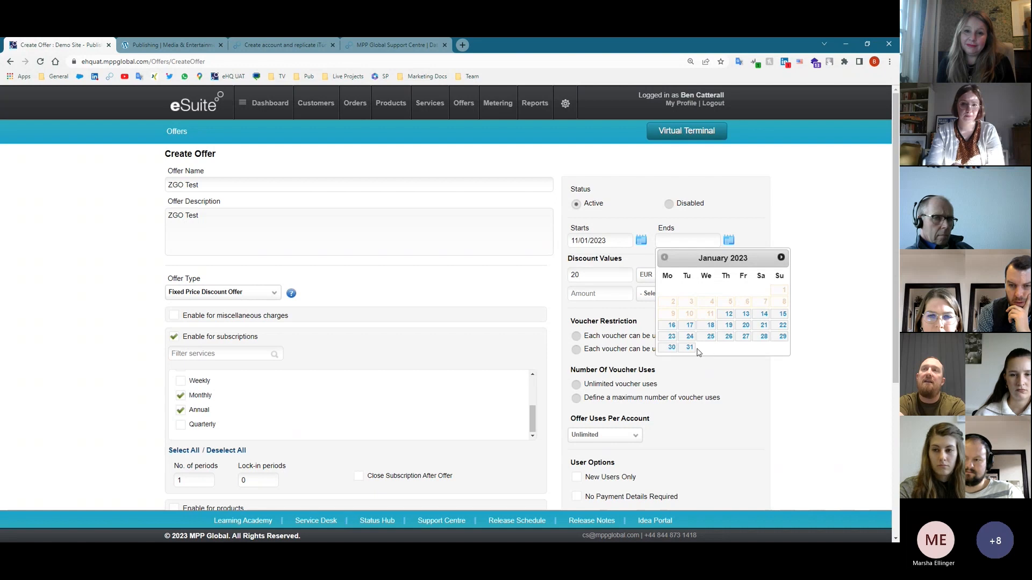
click(691, 348)
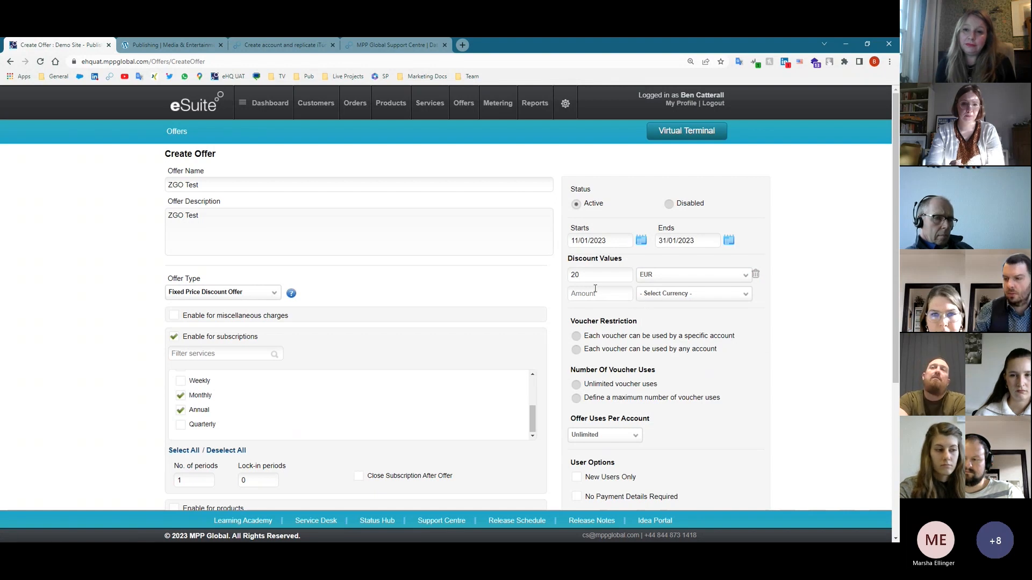
- Add a second discount amount of 50 CHF
click(625, 294)
text(50)
click(654, 294)
scroll(701, 377, down, 5)
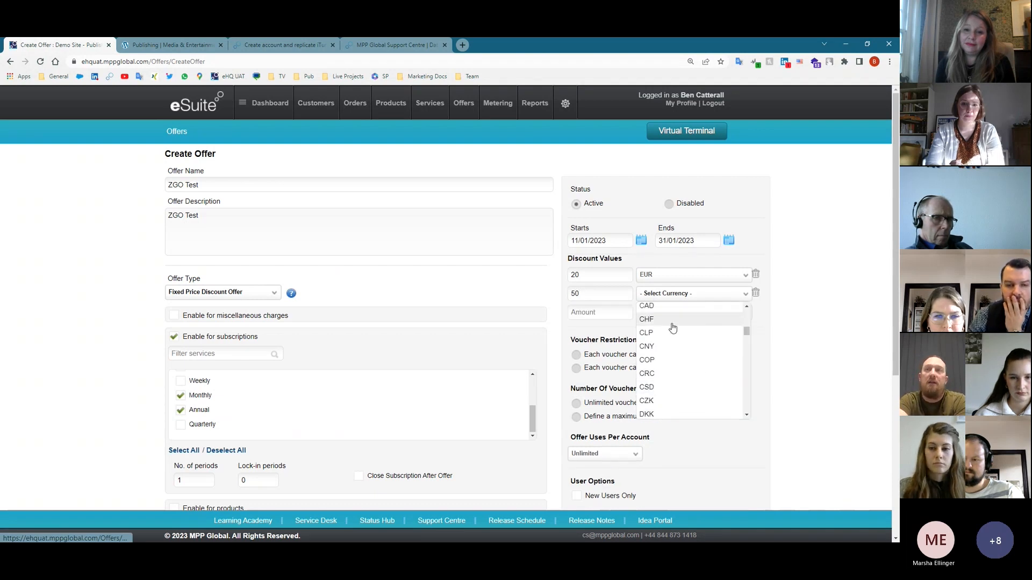
click(672, 320)
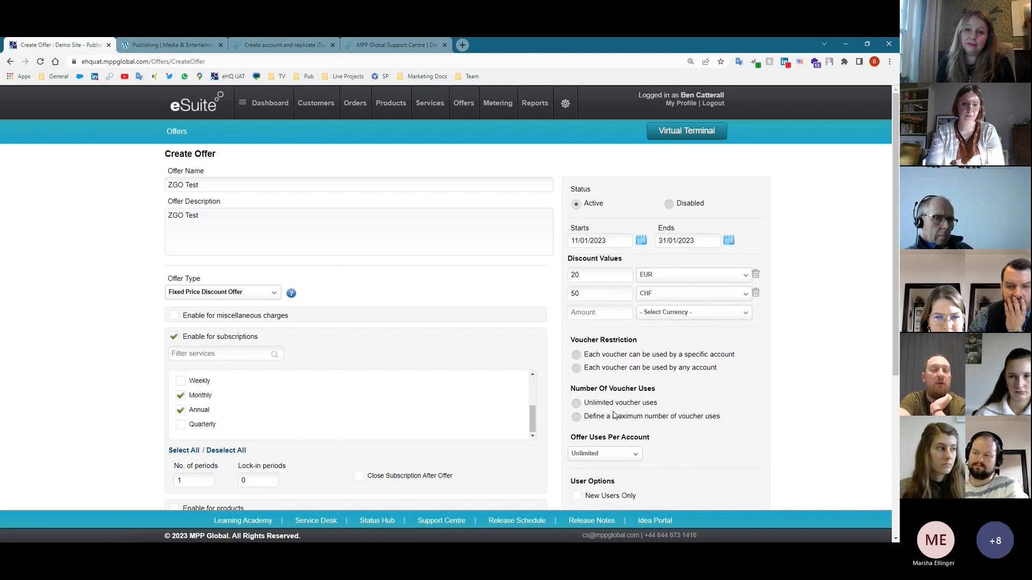
- Tie vouchers to specific accounts, allow 1 use per account, and cap total voucher uses
click(640, 372)
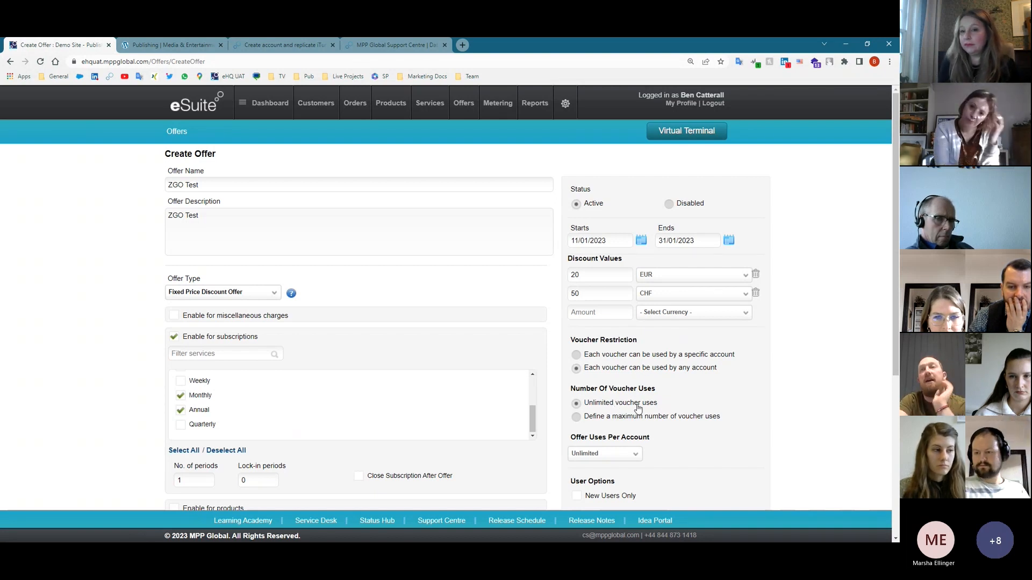
click(615, 455)
click(595, 359)
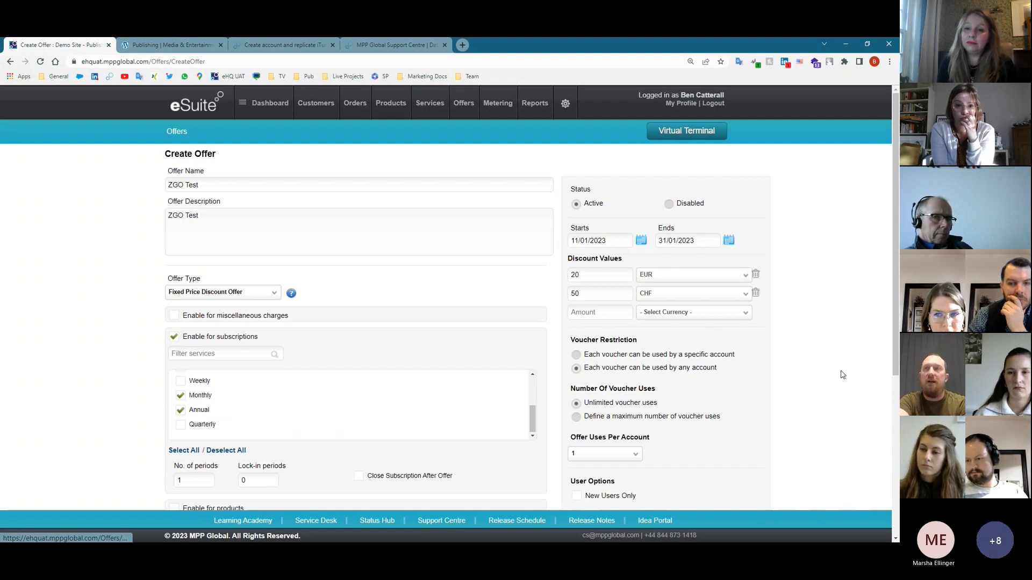
click(701, 354)
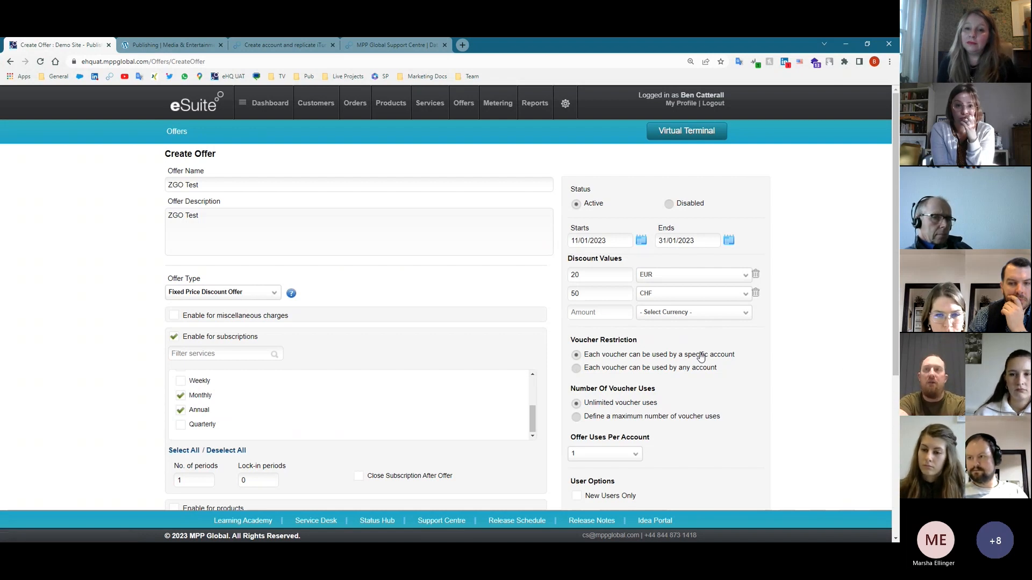
click(654, 418)
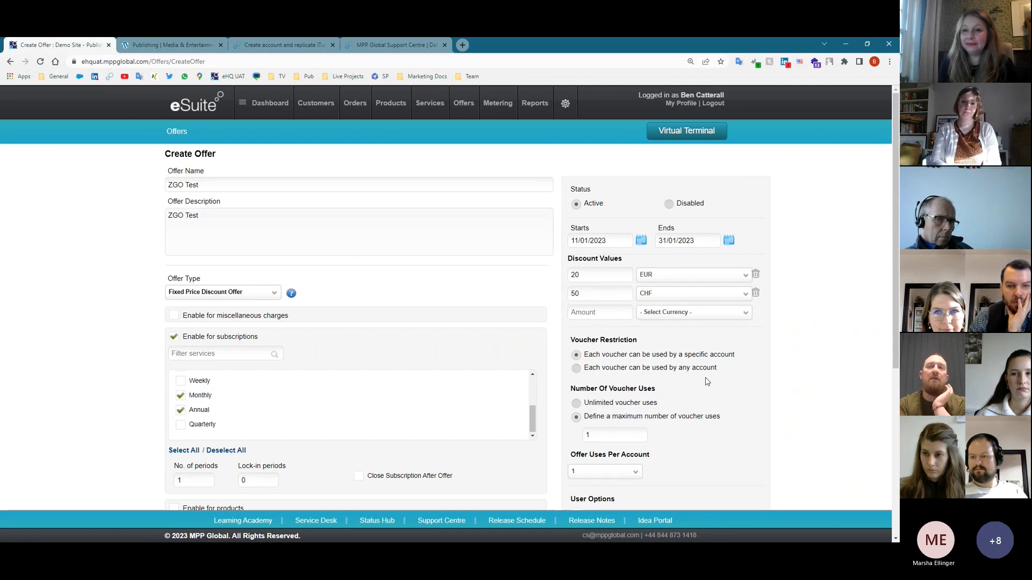
- In User Options, tick then untick New Users Only so the ZGO Test offer stays open to all users
scroll(712, 400, down, 1)
scroll(726, 409, down, 1)
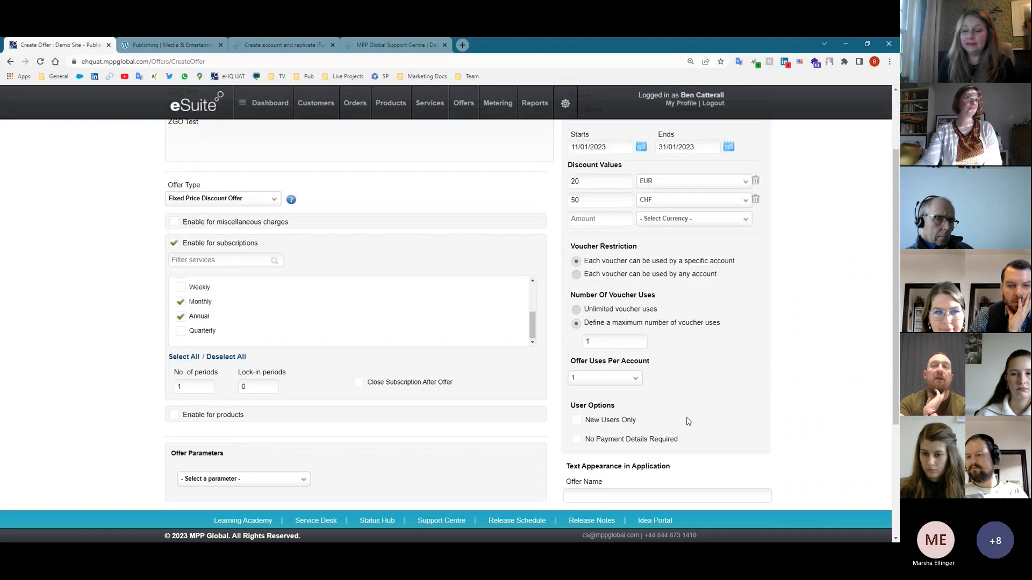
click(615, 428)
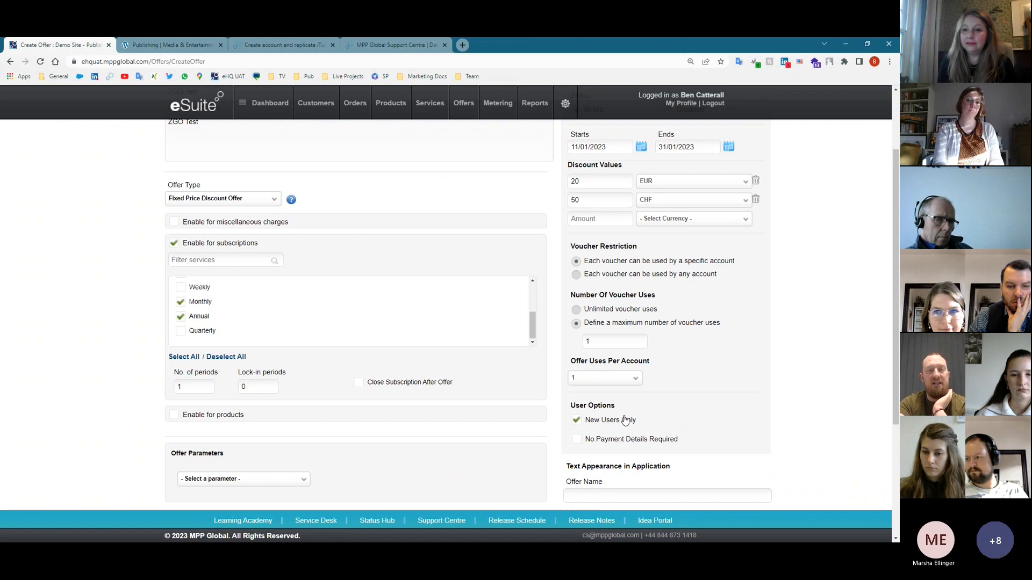
click(626, 420)
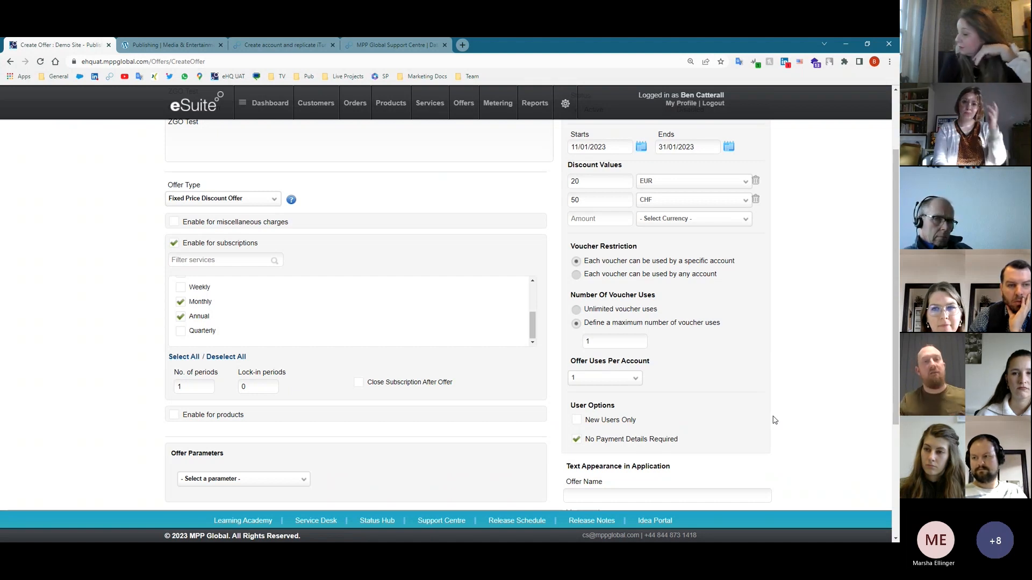
- Return to the top and show the Services overview with its 205 total subscribers
scroll(777, 409, up, 3)
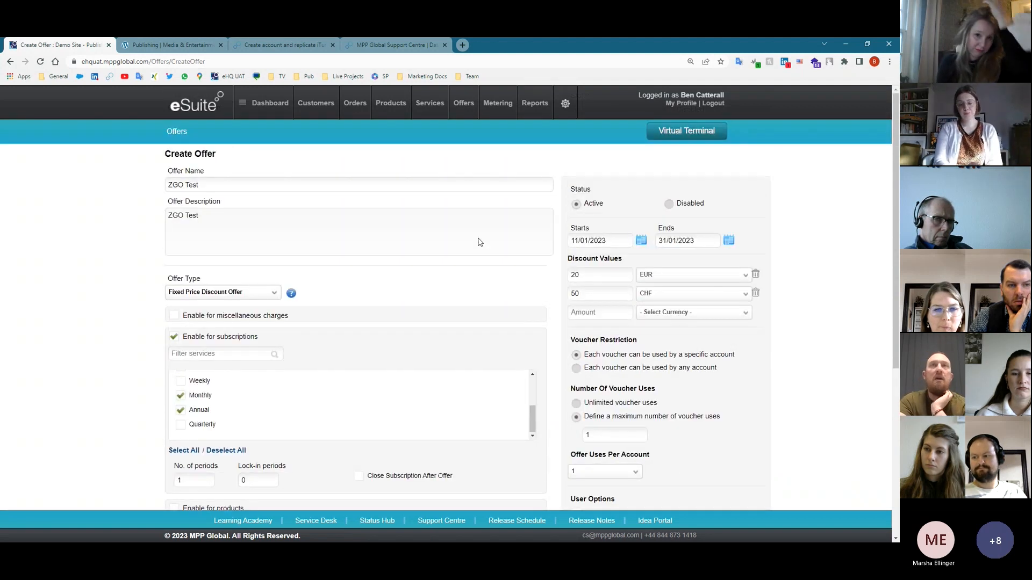
mouse_move(428, 103)
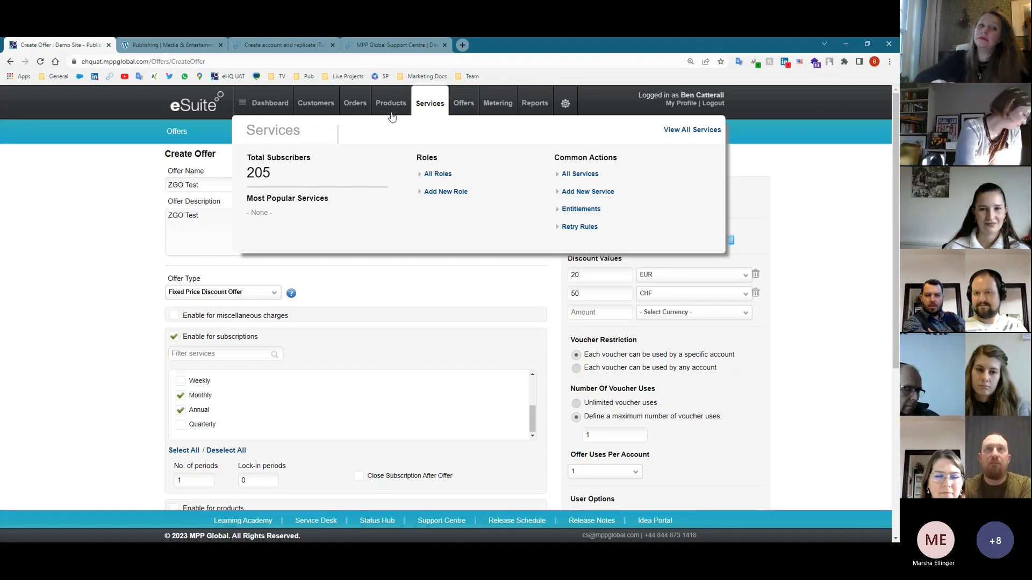
mouse_move(391, 112)
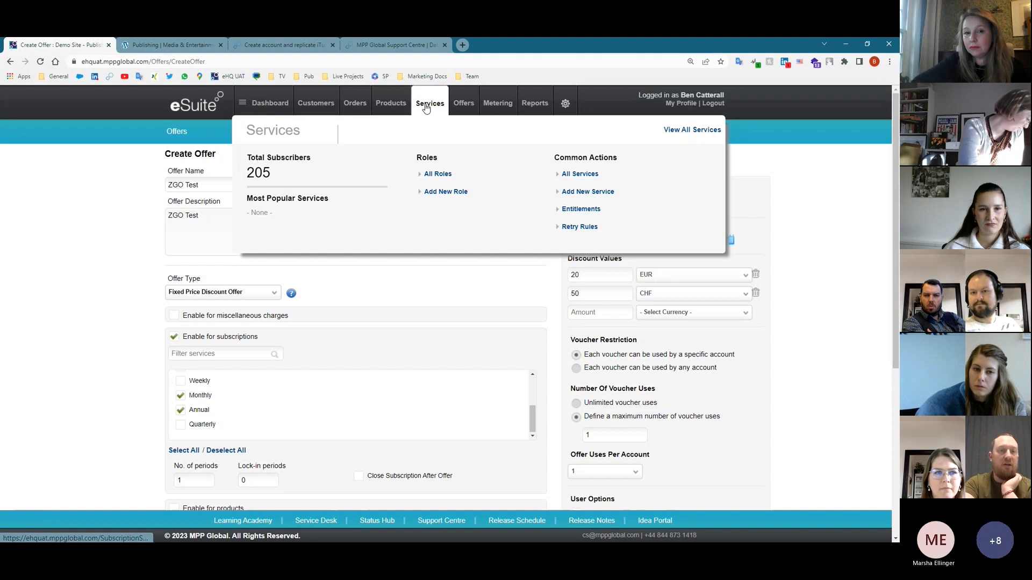
- Open the full Products list and scroll the results down to Weekday Newspaper
click(381, 106)
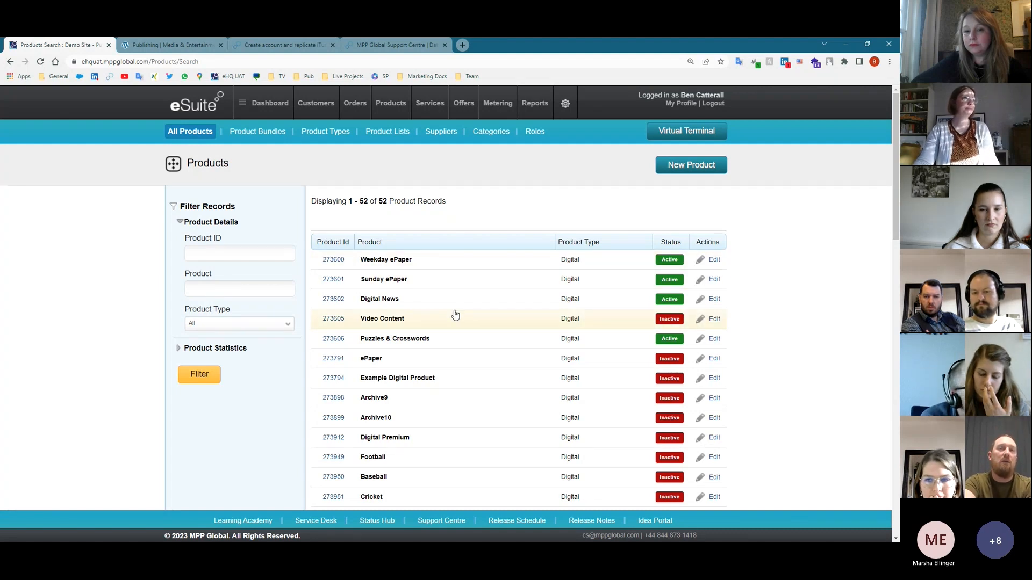
scroll(456, 314, down, 5)
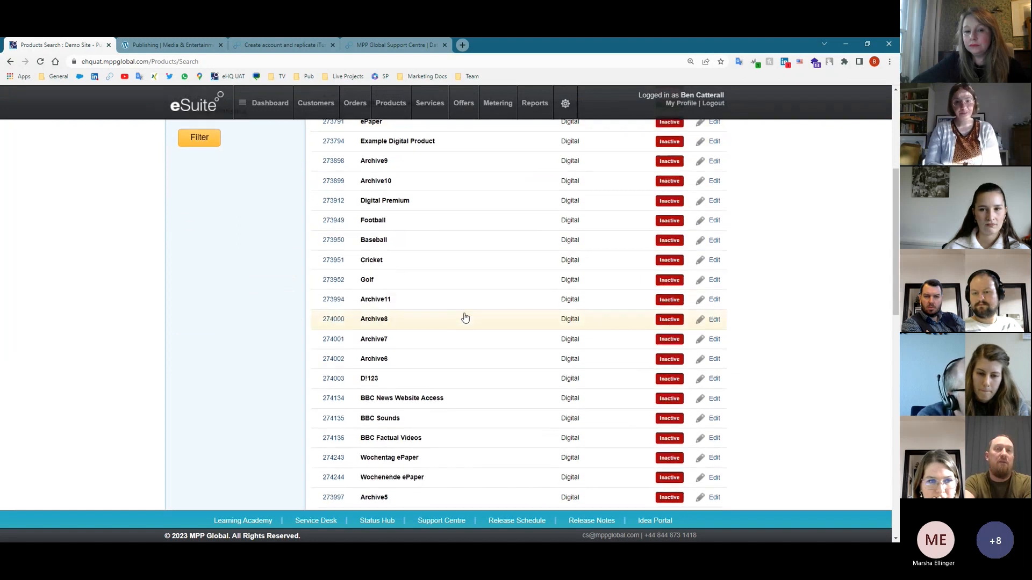
scroll(465, 317, down, 2)
scroll(532, 359, down, 1)
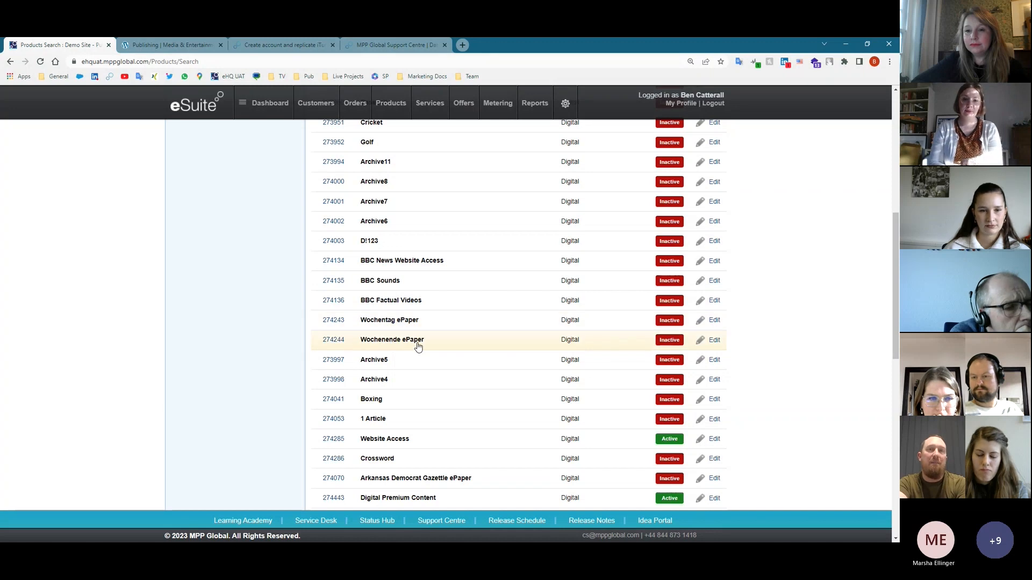
scroll(420, 341, down, 2)
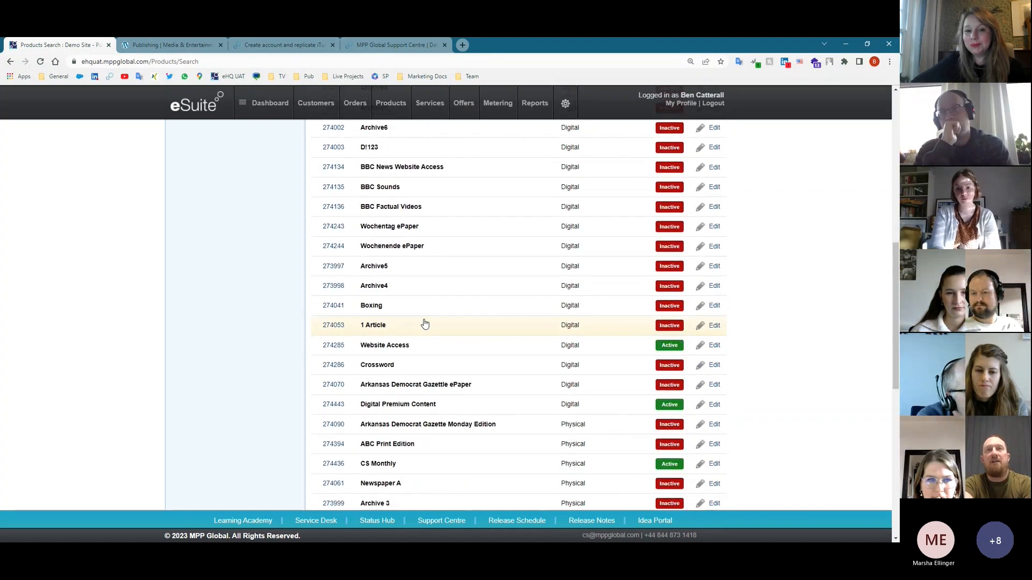
scroll(424, 323, down, 4)
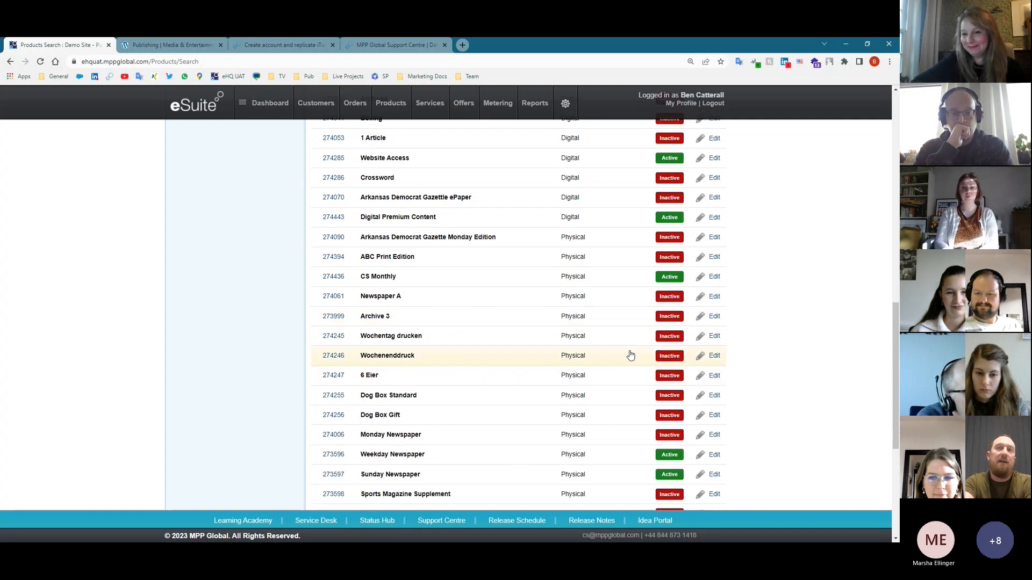
scroll(575, 357, up, 3)
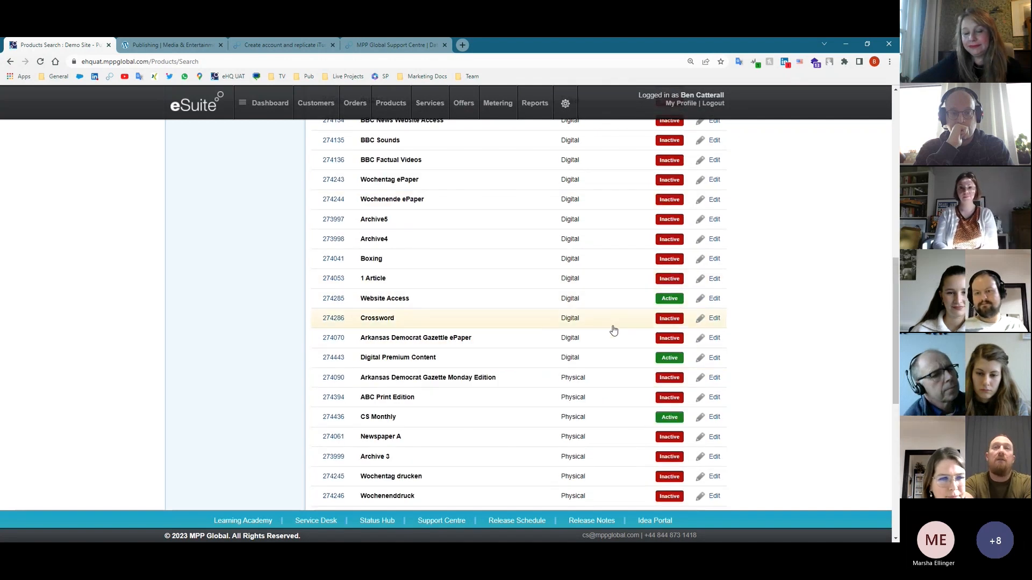
scroll(615, 343, down, 1)
scroll(617, 344, down, 4)
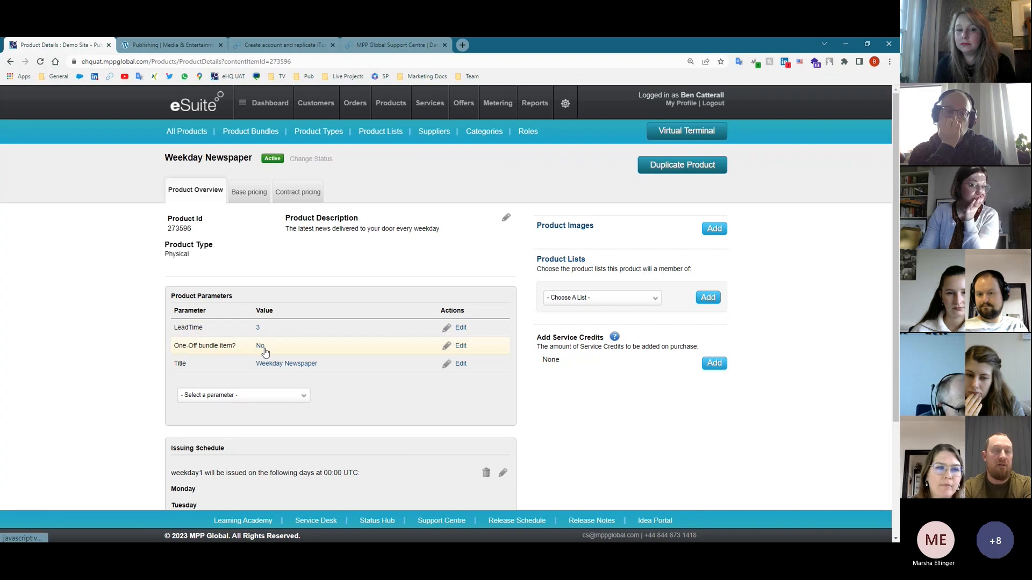
click(238, 398)
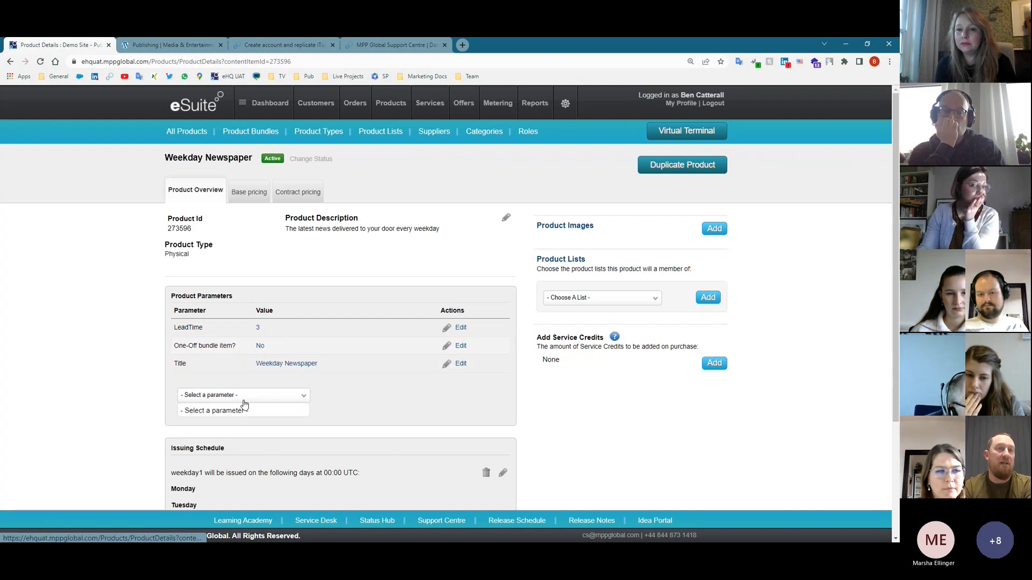
click(237, 400)
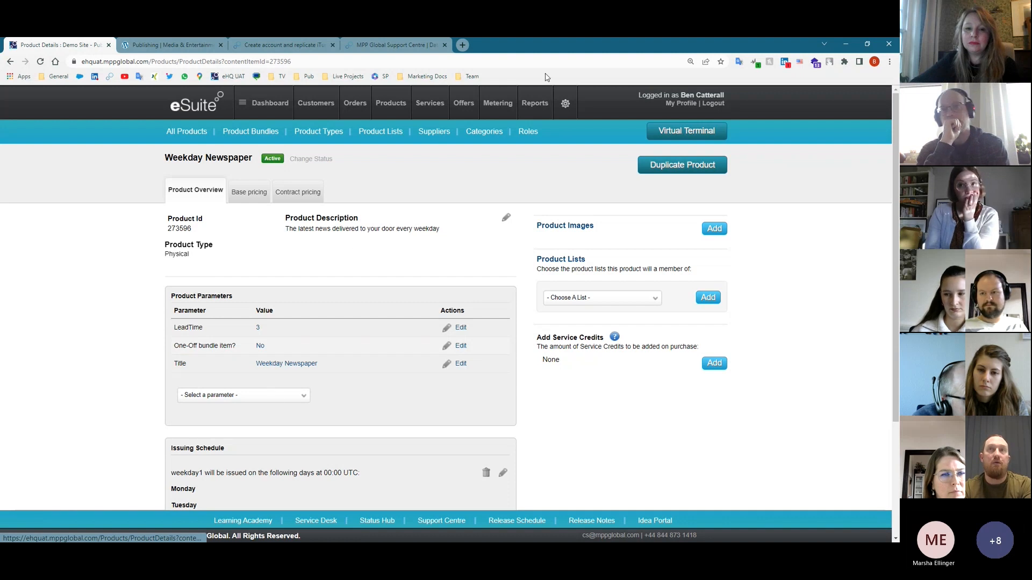
mouse_move(383, 220)
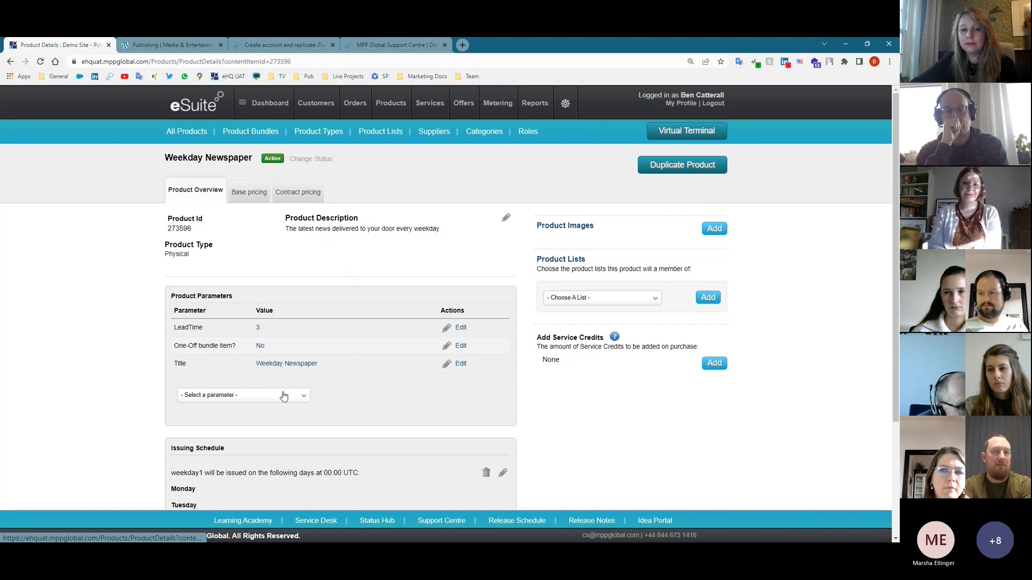
scroll(384, 352, down, 1)
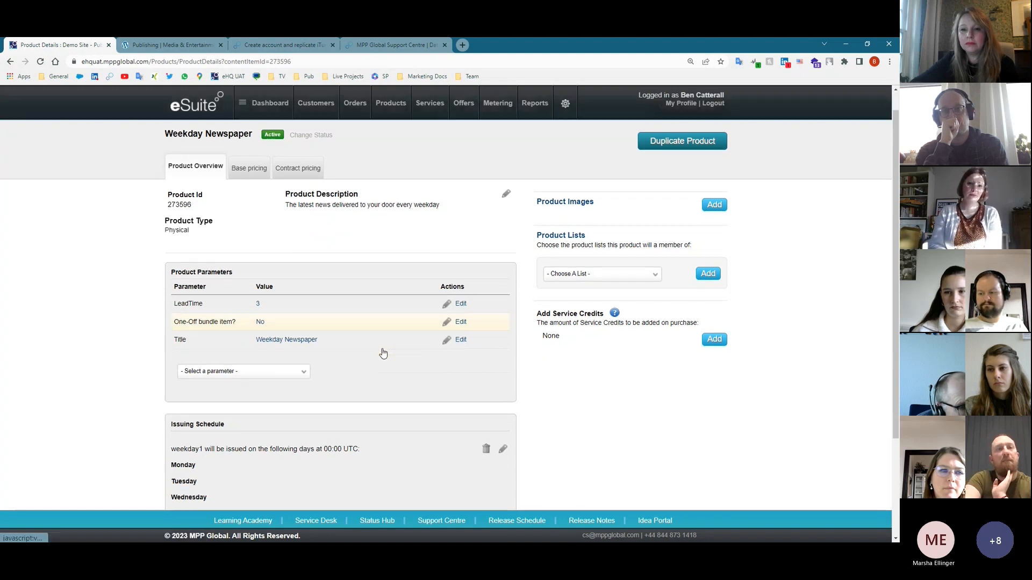
scroll(383, 352, down, 2)
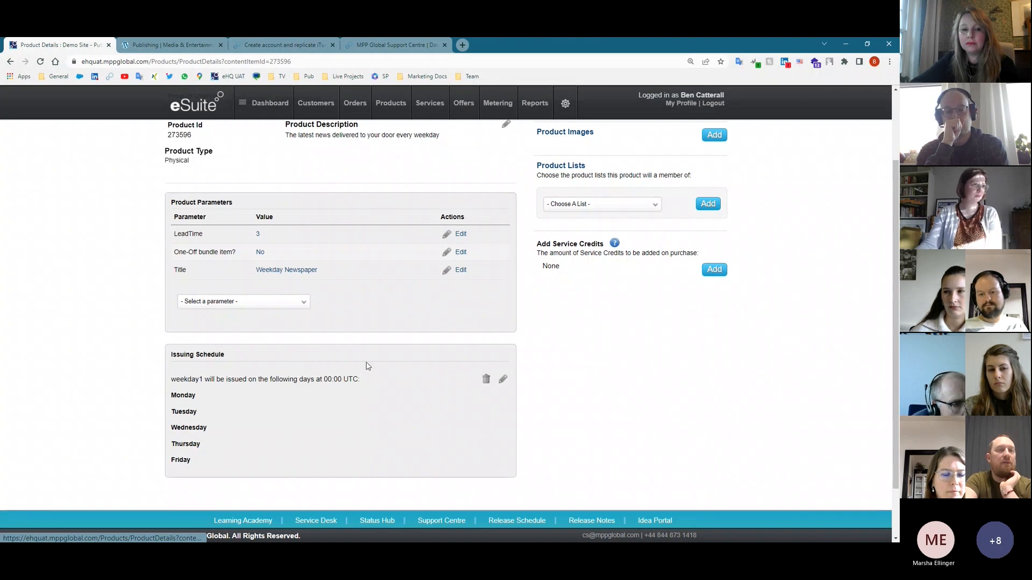
scroll(233, 198, up, 3)
scroll(232, 198, down, 3)
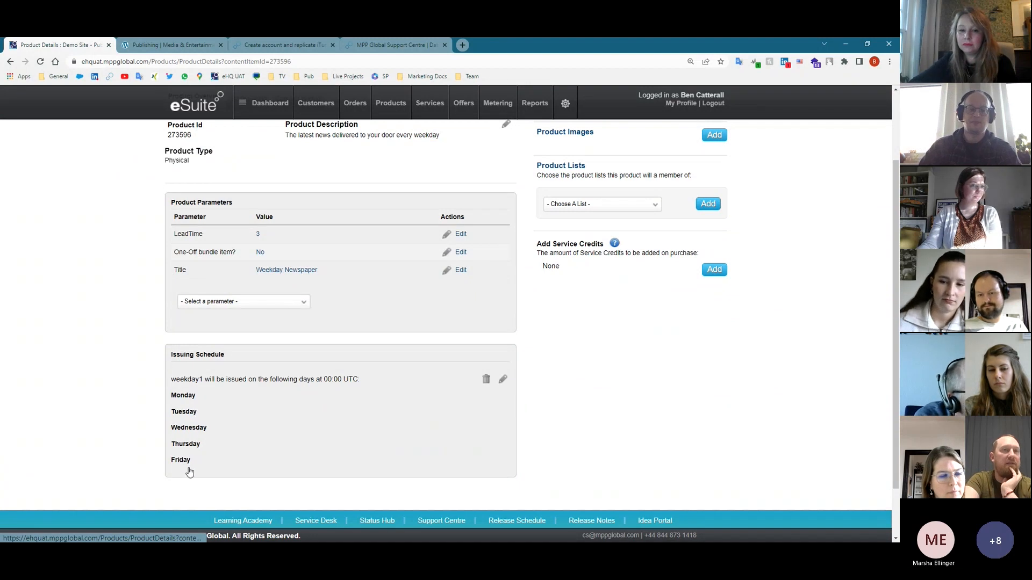
click(503, 380)
scroll(498, 427, down, 2)
scroll(492, 414, down, 2)
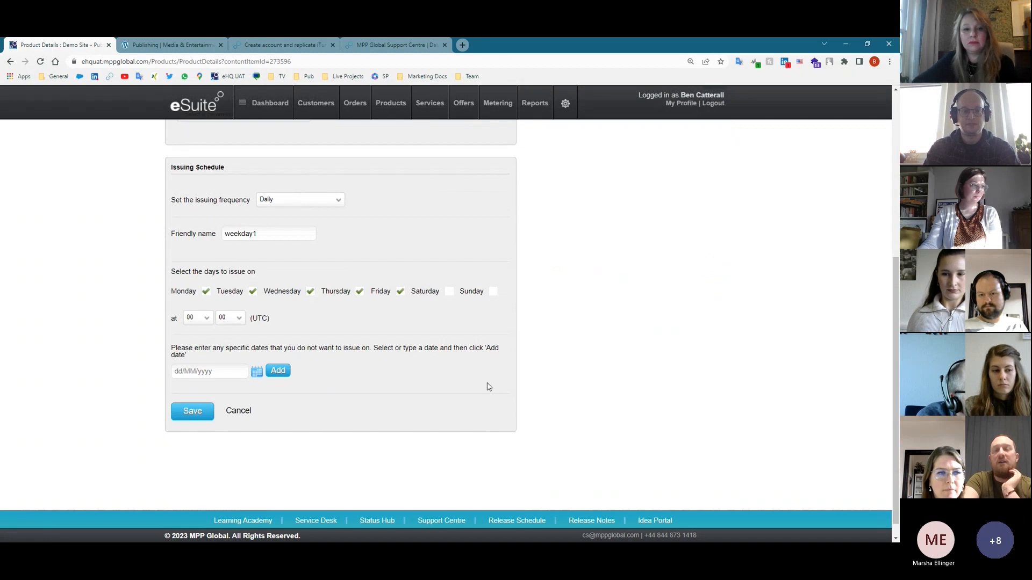
scroll(487, 385, up, 1)
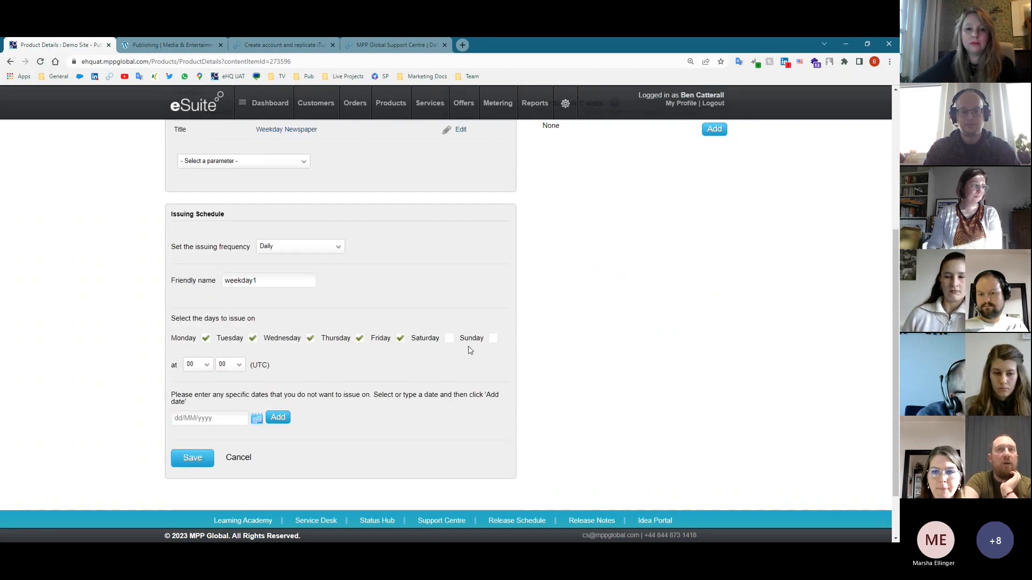
click(450, 338)
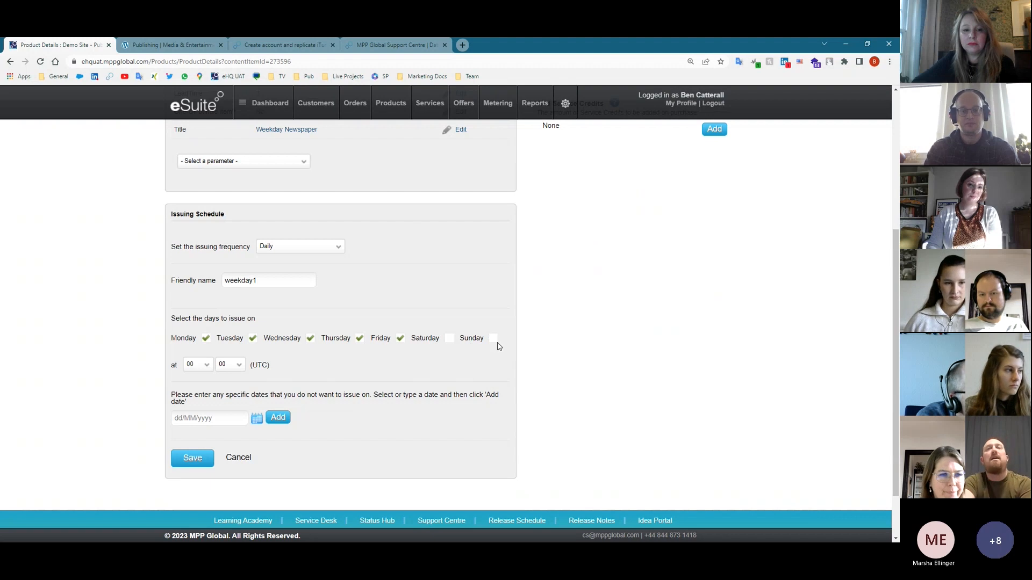
click(311, 250)
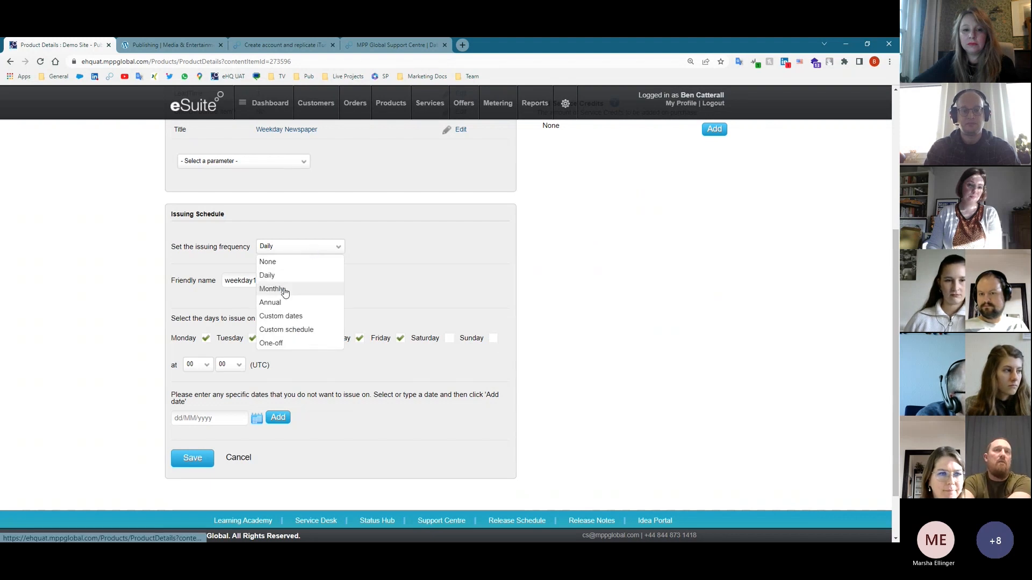
click(285, 290)
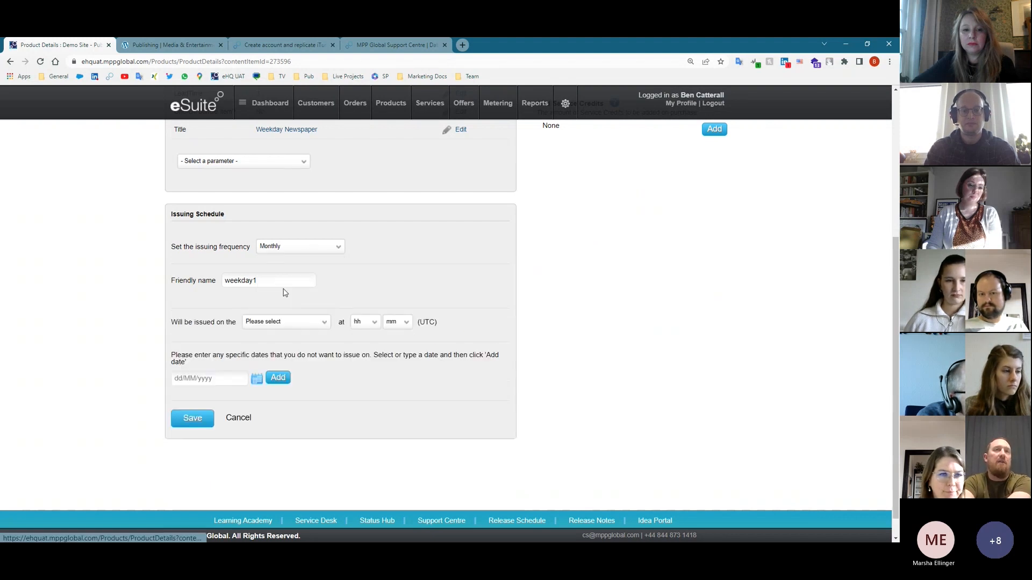
click(277, 324)
scroll(277, 376, down, 1)
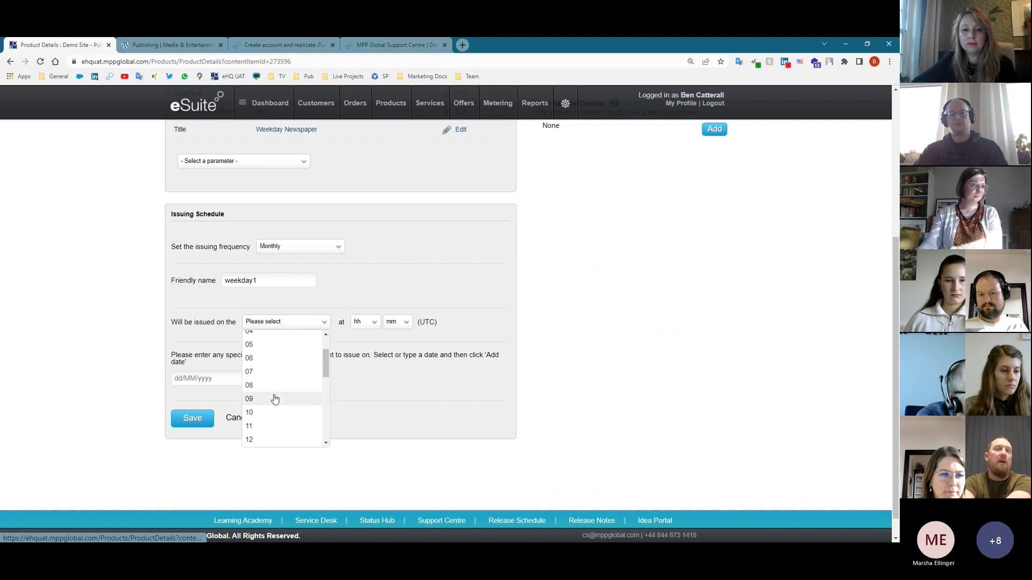
click(274, 399)
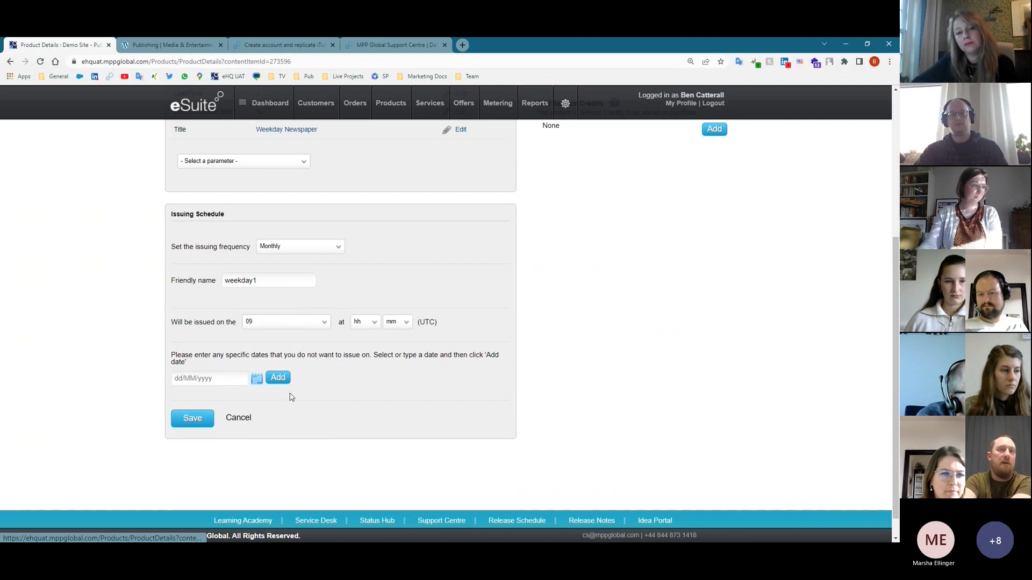
click(301, 247)
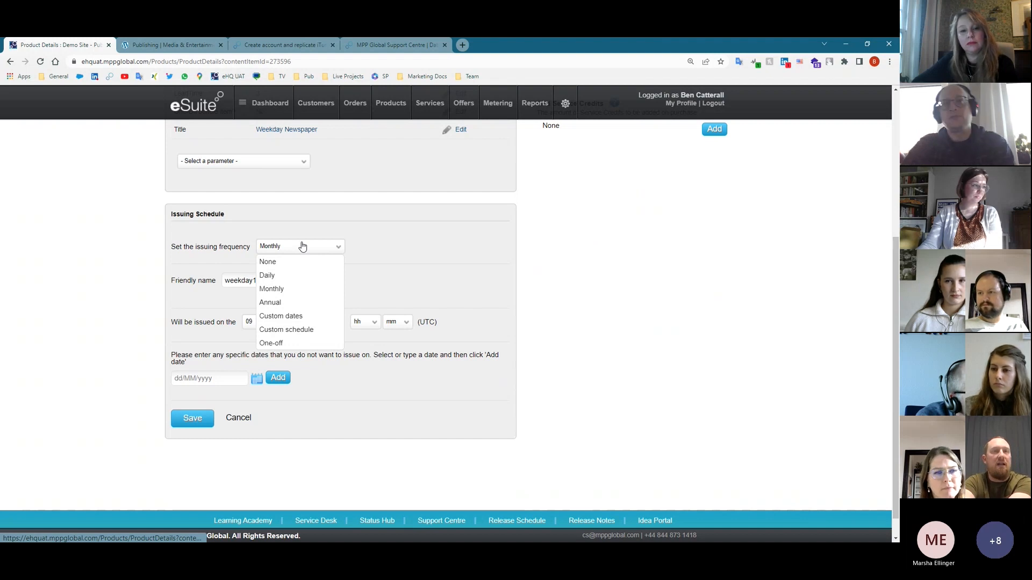
click(294, 317)
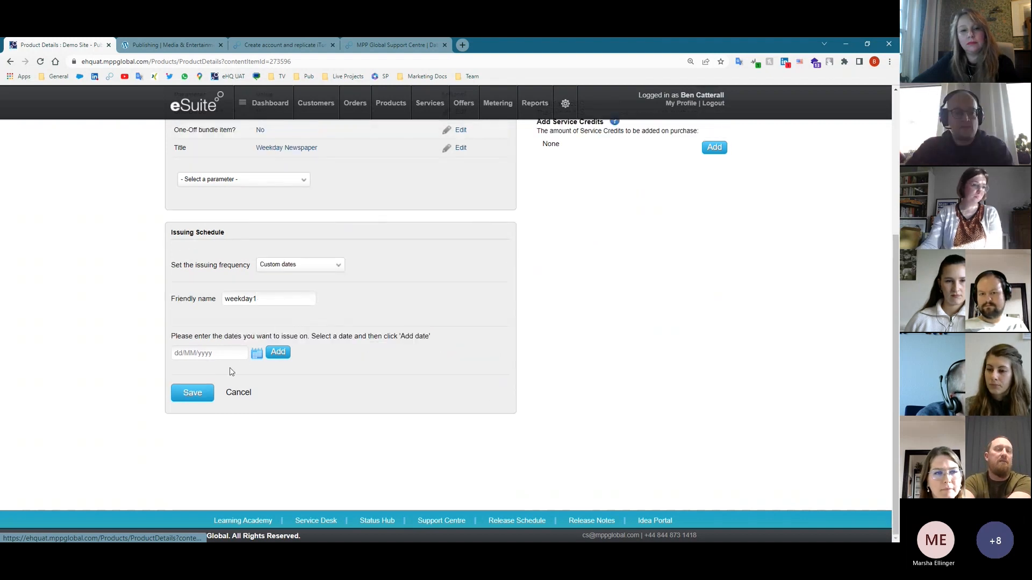
click(291, 269)
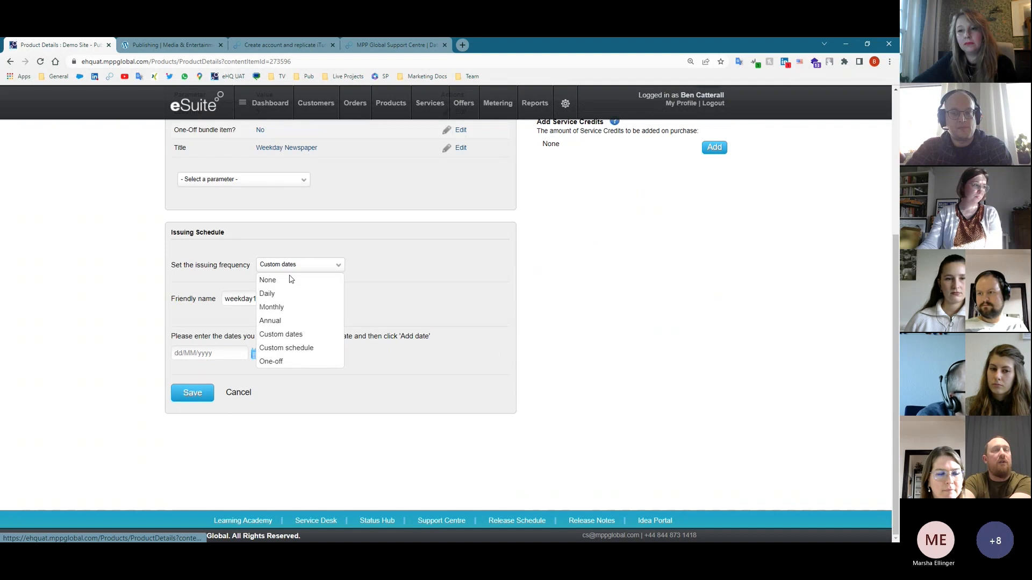
click(295, 294)
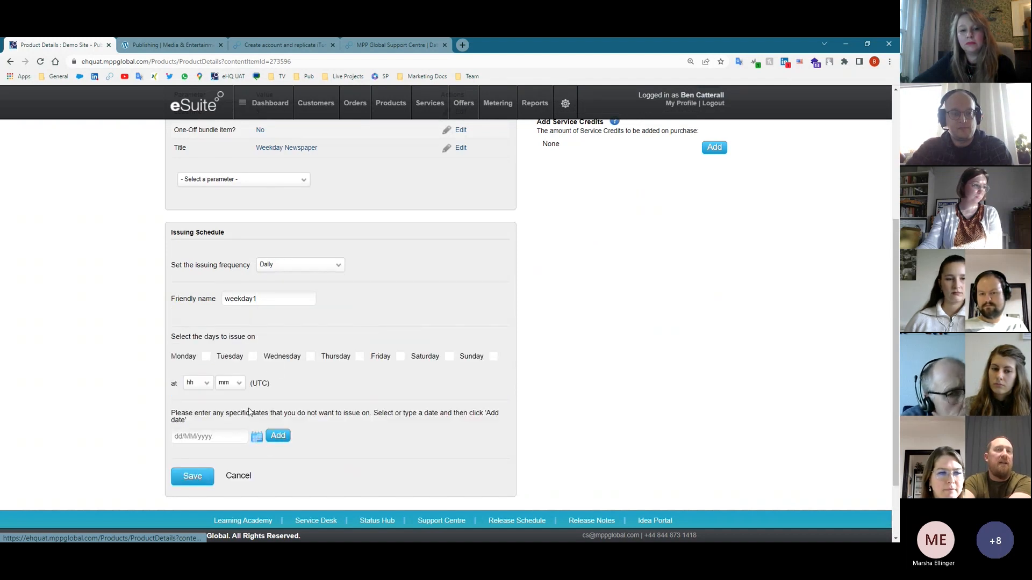
click(256, 441)
click(297, 330)
click(297, 330)
click(297, 330)
click(297, 330)
click(298, 330)
click(297, 330)
click(298, 330)
click(297, 330)
click(297, 330)
click(298, 330)
click(297, 330)
click(297, 330)
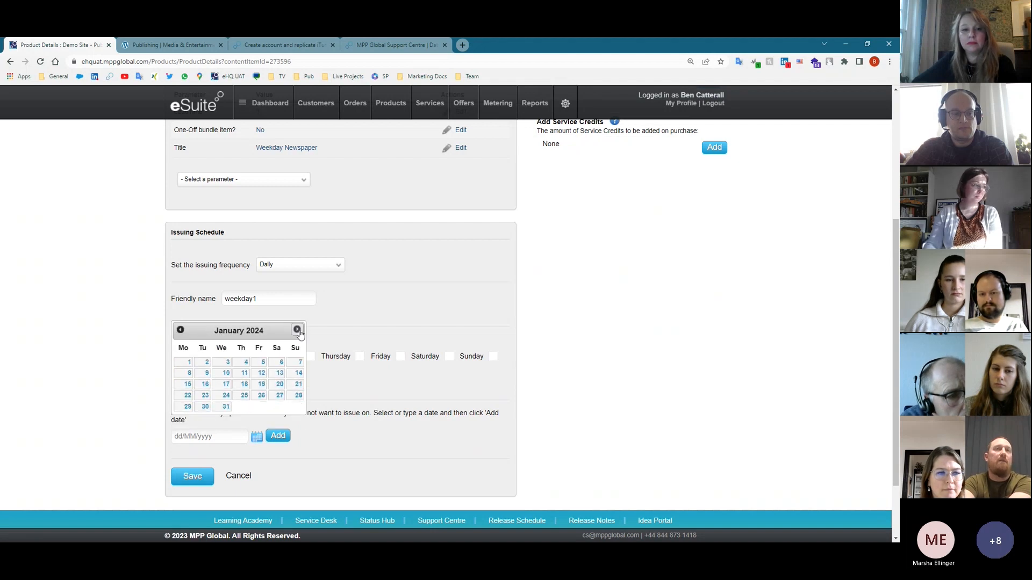
click(181, 330)
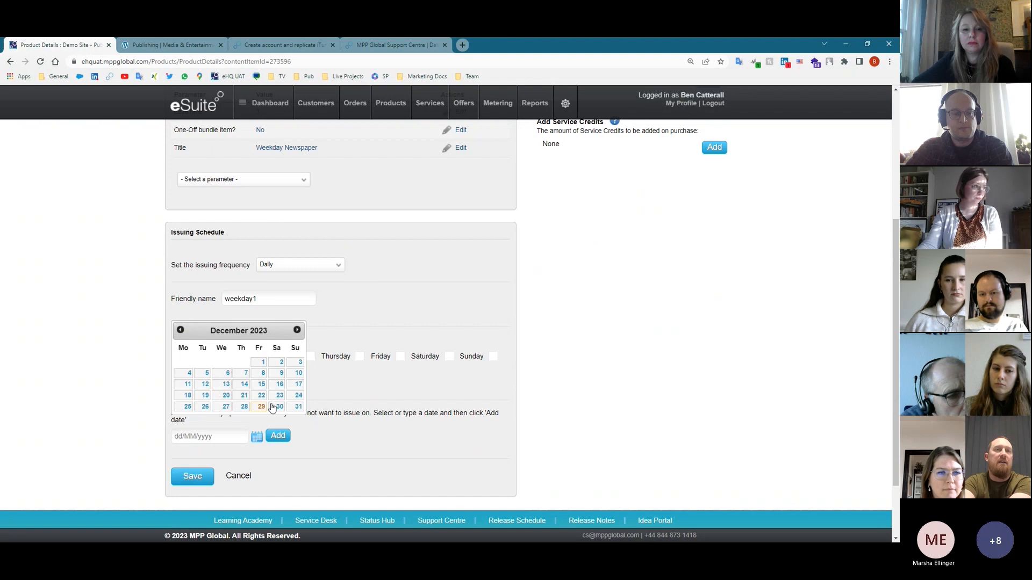
click(188, 407)
click(278, 435)
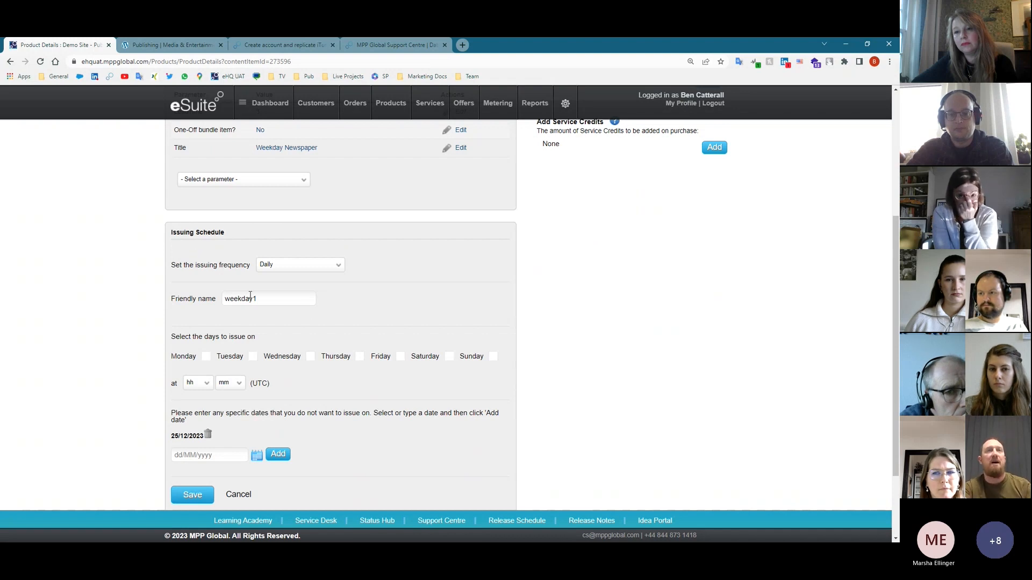
scroll(224, 300, up, 4)
scroll(377, 447, down, 3)
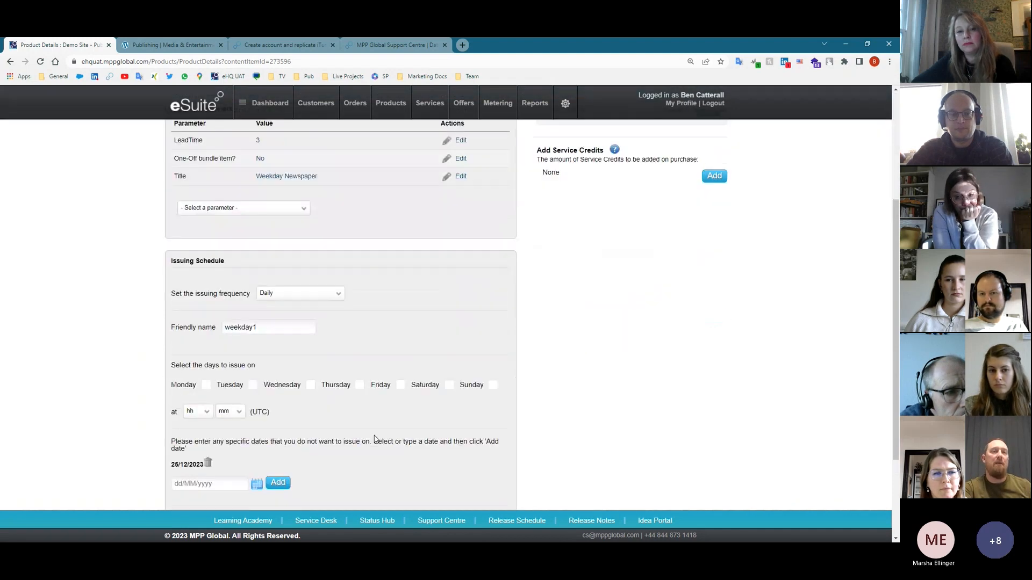
scroll(391, 365, down, 2)
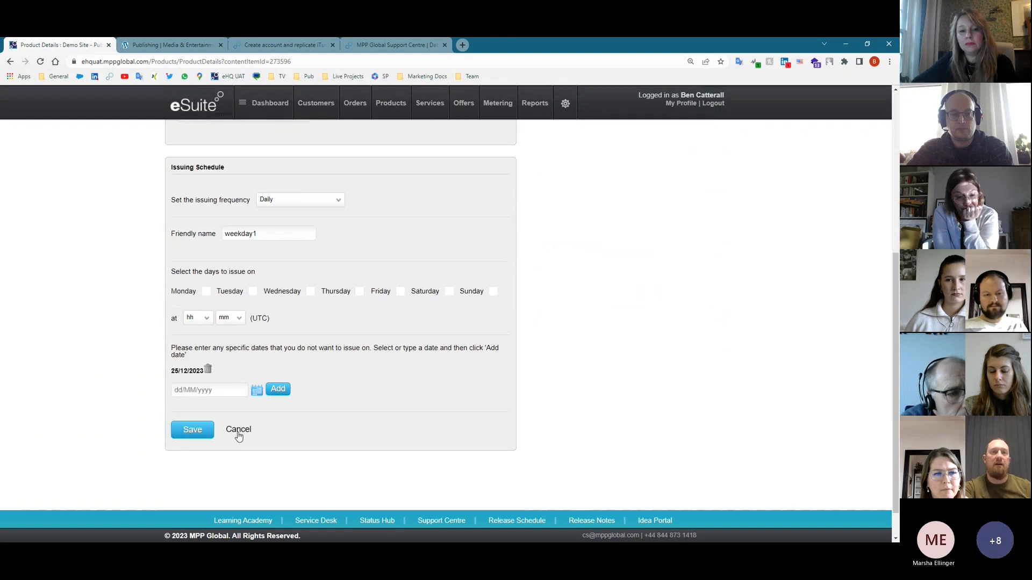
click(236, 432)
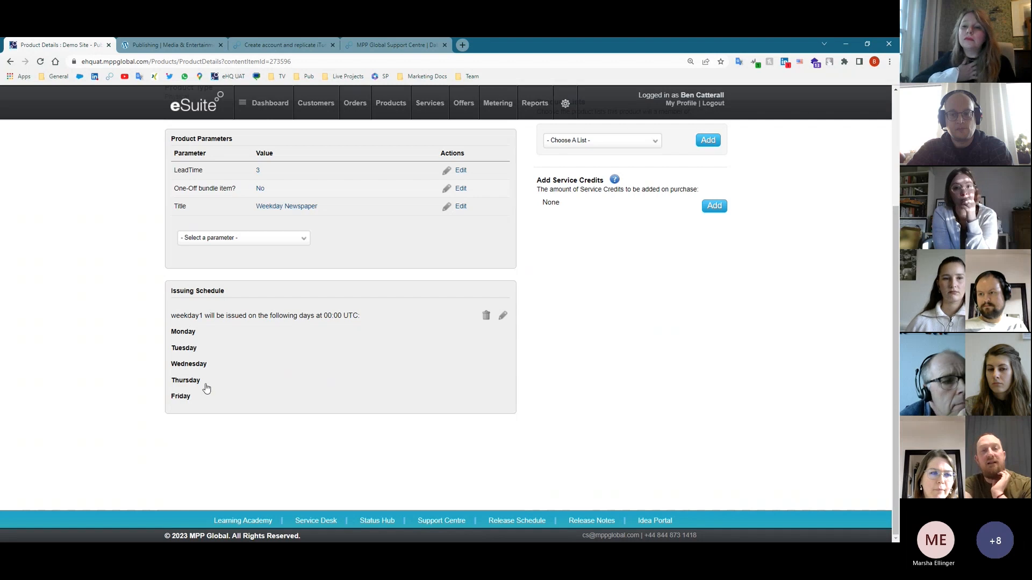
scroll(411, 477, up, 3)
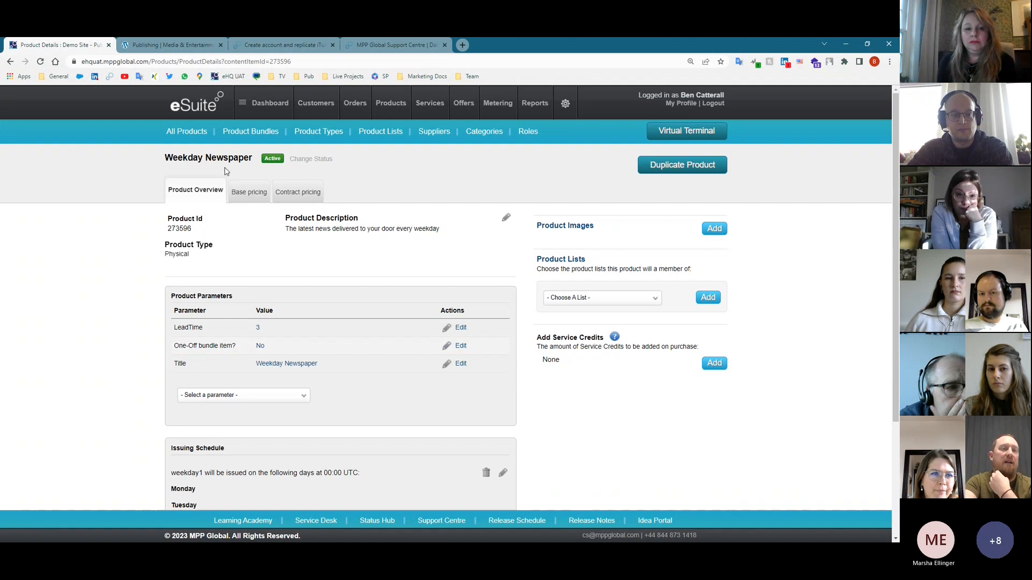
click(251, 195)
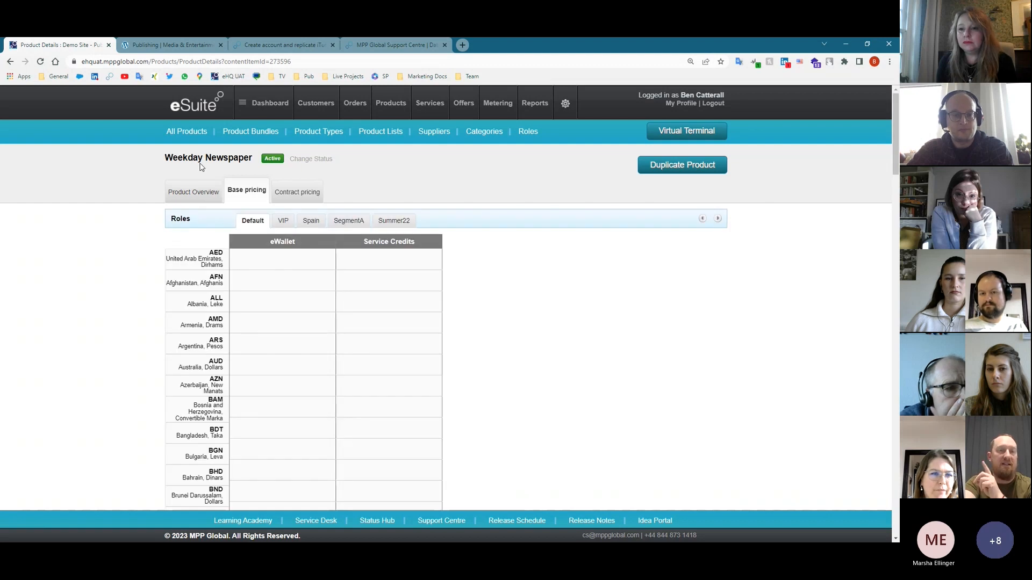
scroll(357, 441, down, 3)
scroll(357, 441, down, 1)
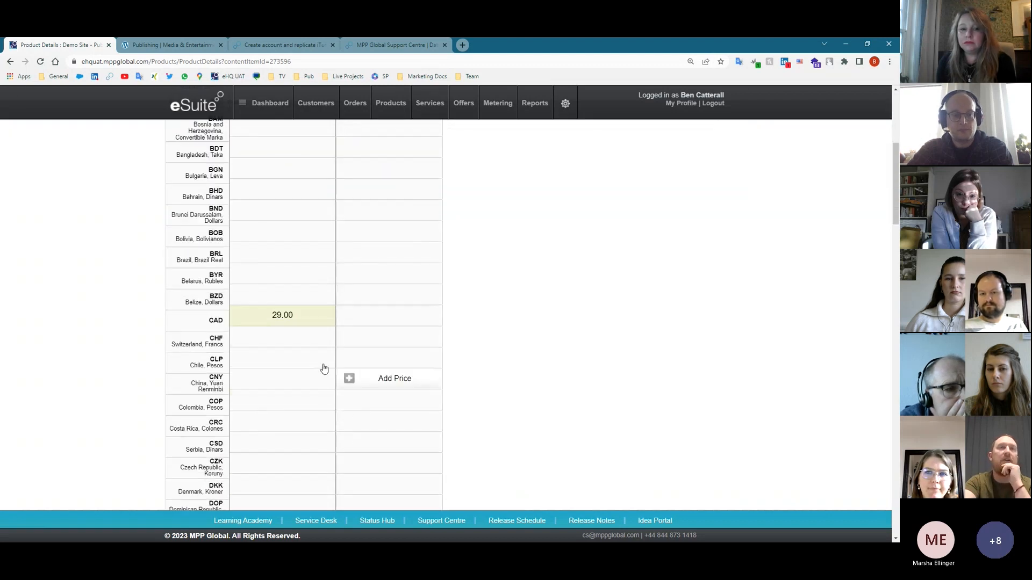
click(284, 322)
scroll(307, 376, down, 4)
click(310, 353)
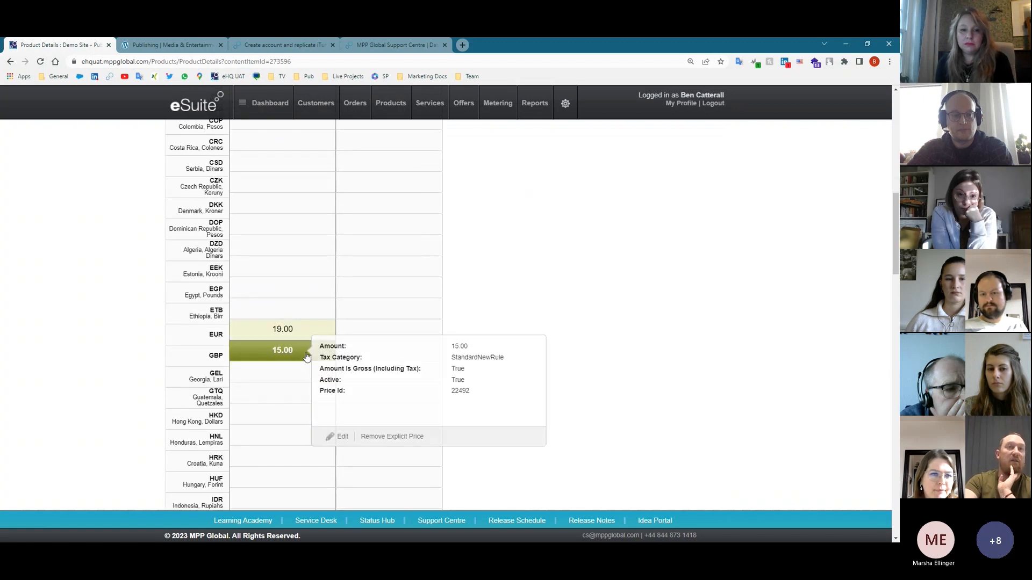
scroll(278, 423, down, 6)
scroll(278, 423, down, 15)
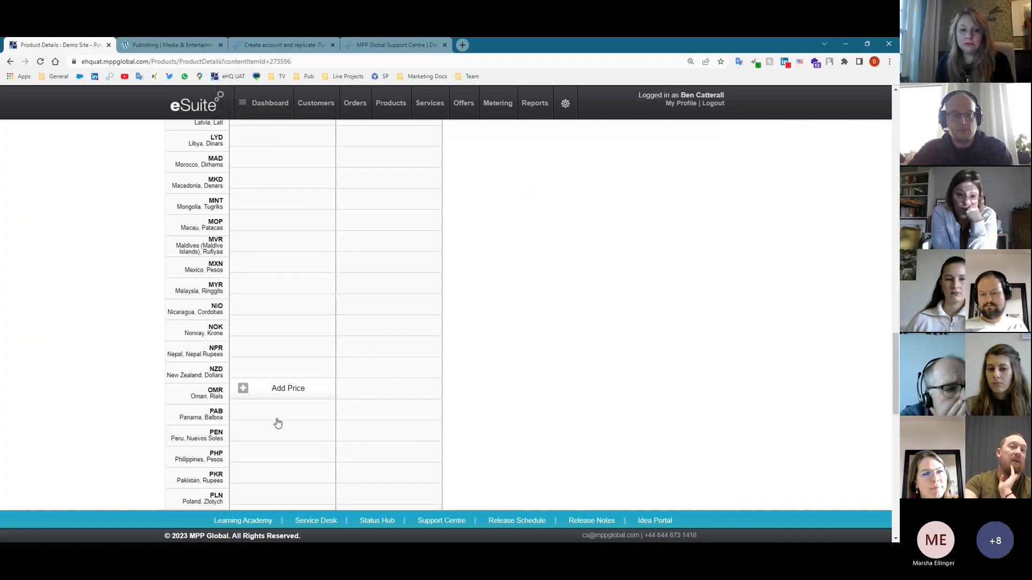
click(295, 417)
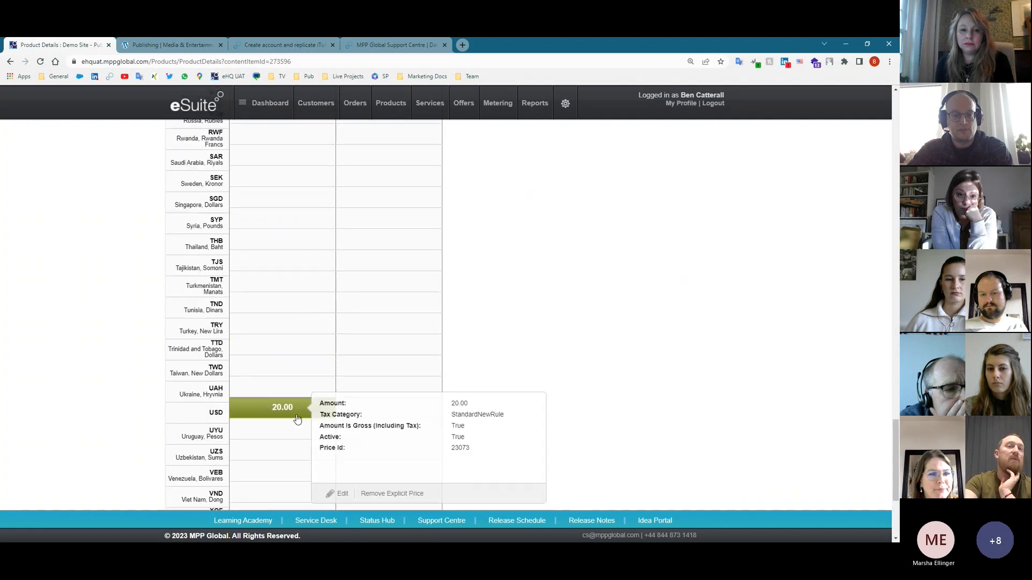
scroll(290, 415, up, 20)
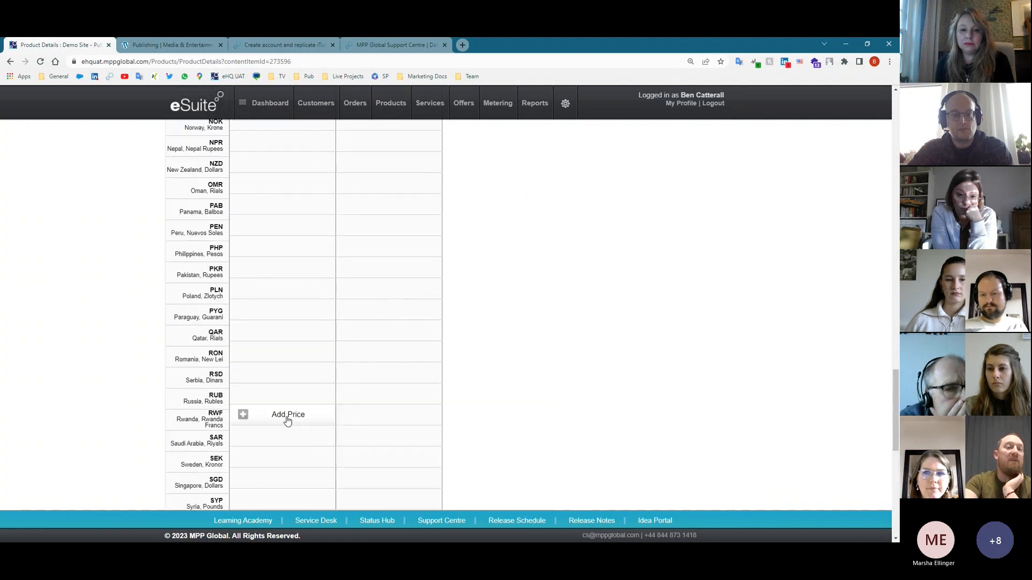
scroll(292, 432, up, 10)
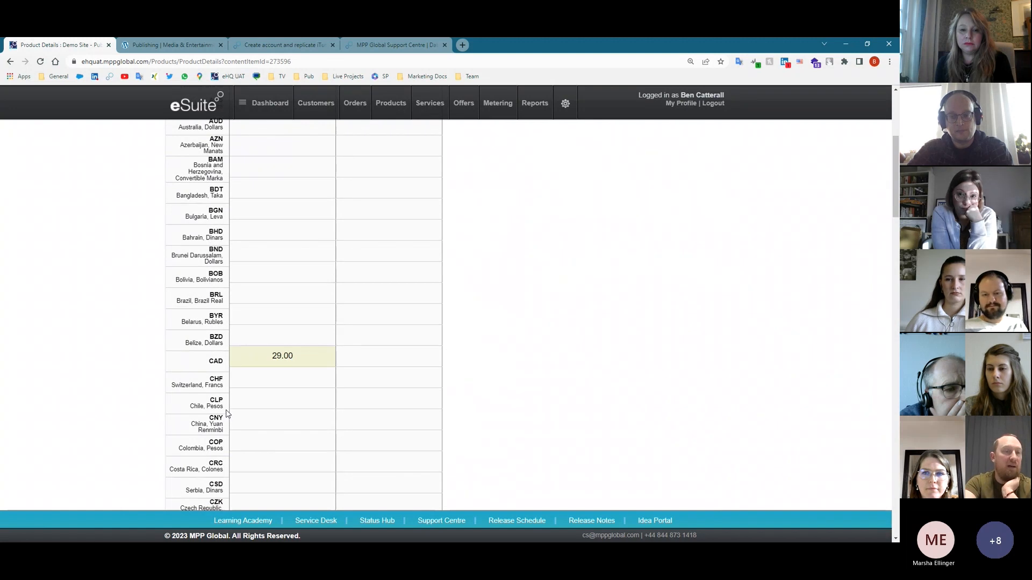
scroll(316, 405, up, 4)
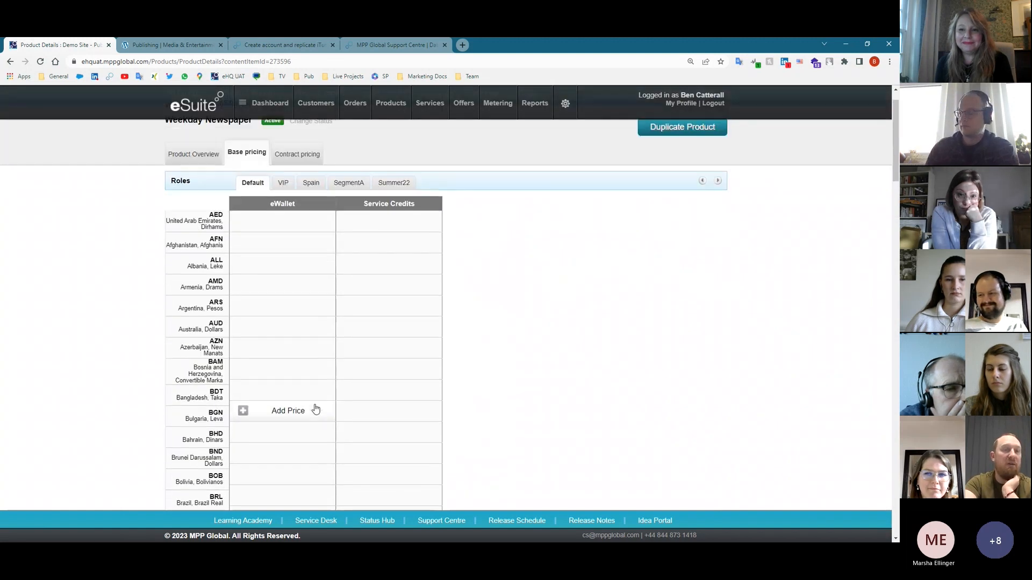
scroll(316, 410, up, 1)
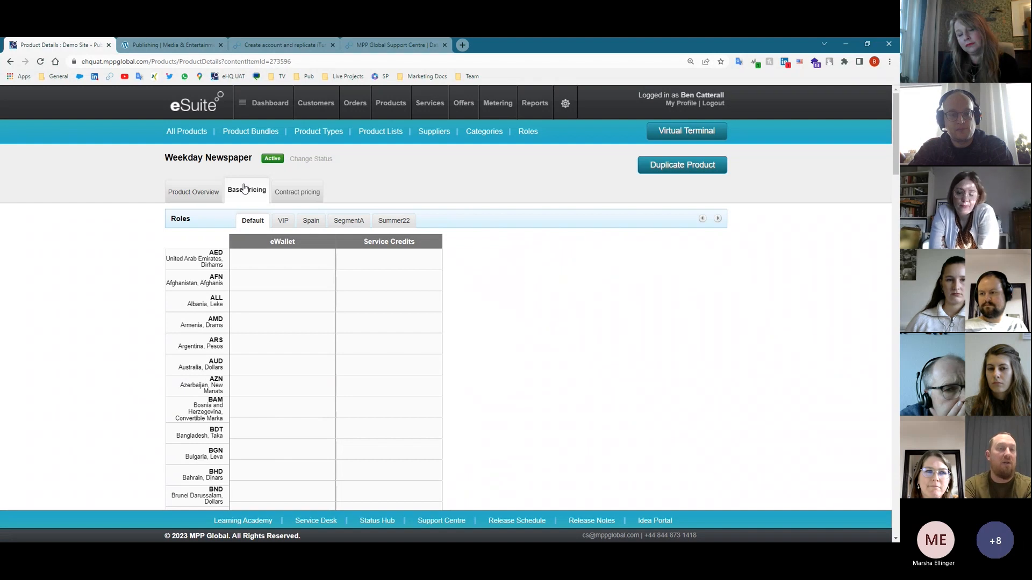
- Show Weekday Newspaper's contract pricing and inspect the SGD 124.00 contract price
click(277, 201)
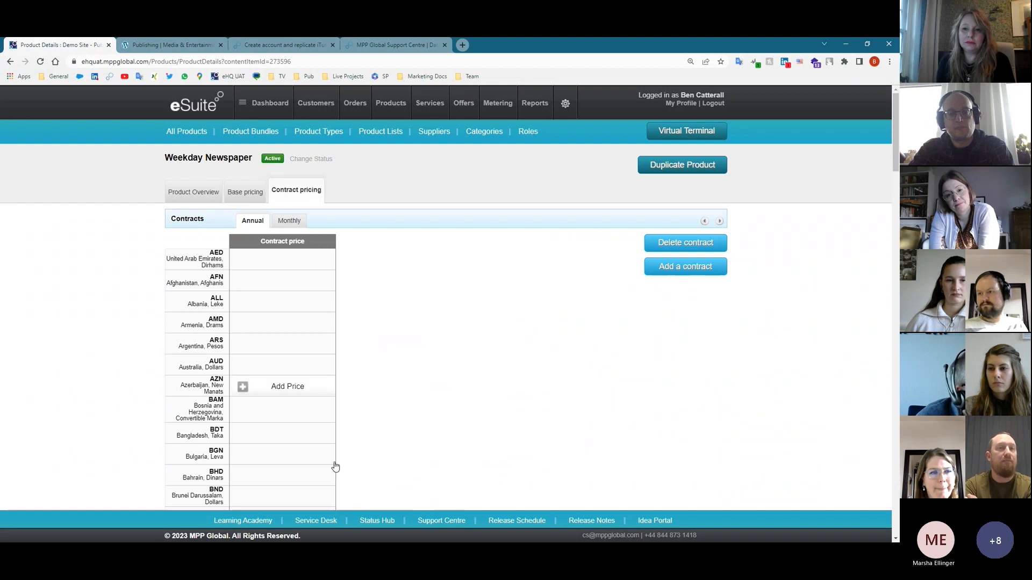
scroll(323, 421, down, 7)
scroll(321, 420, down, 20)
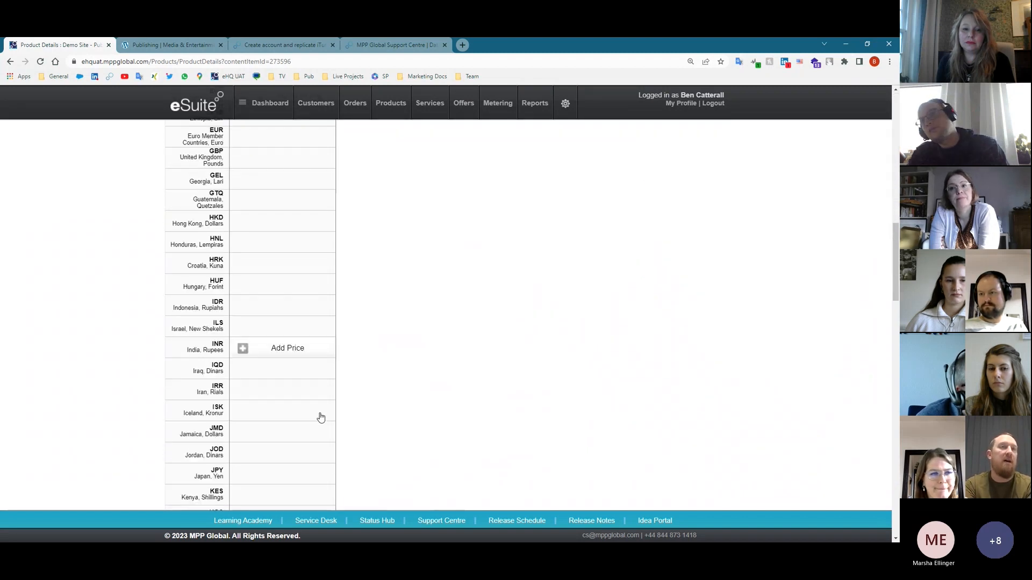
scroll(295, 395, down, 3)
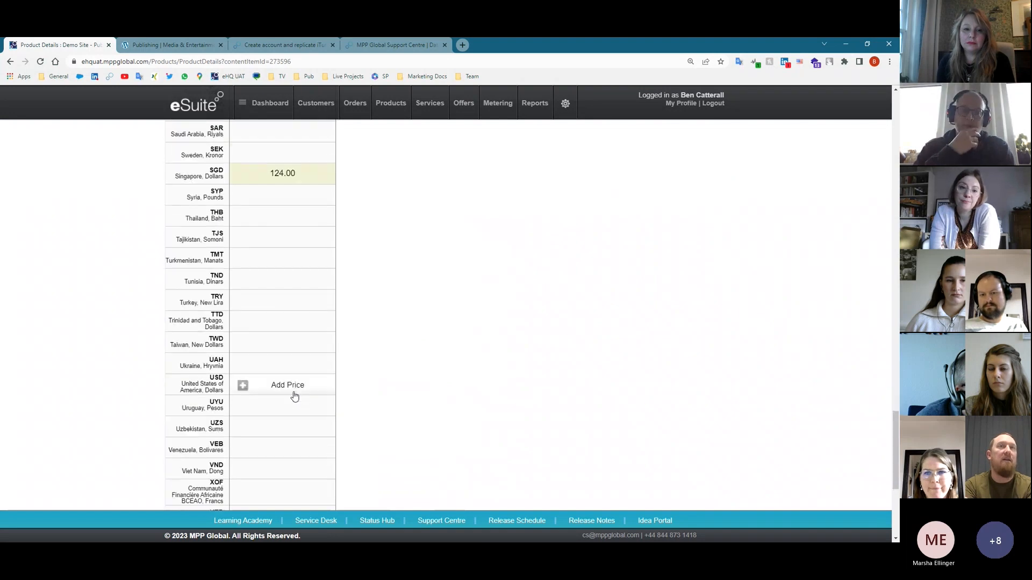
scroll(280, 349, up, 2)
click(263, 309)
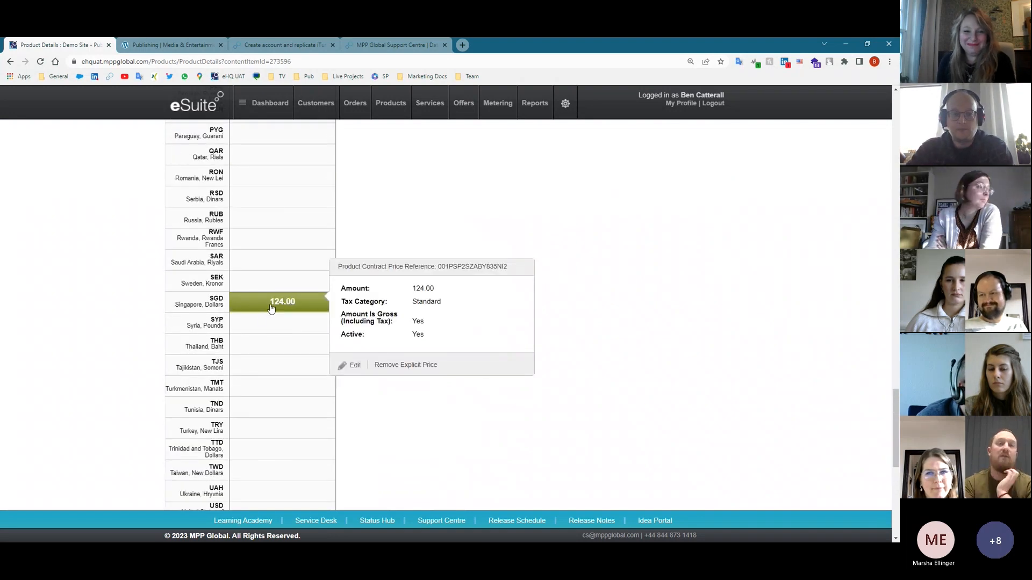
- Compare the Monthly and Annual contract prices, then return to the list of all 52 products
scroll(277, 314, up, 20)
scroll(290, 334, up, 5)
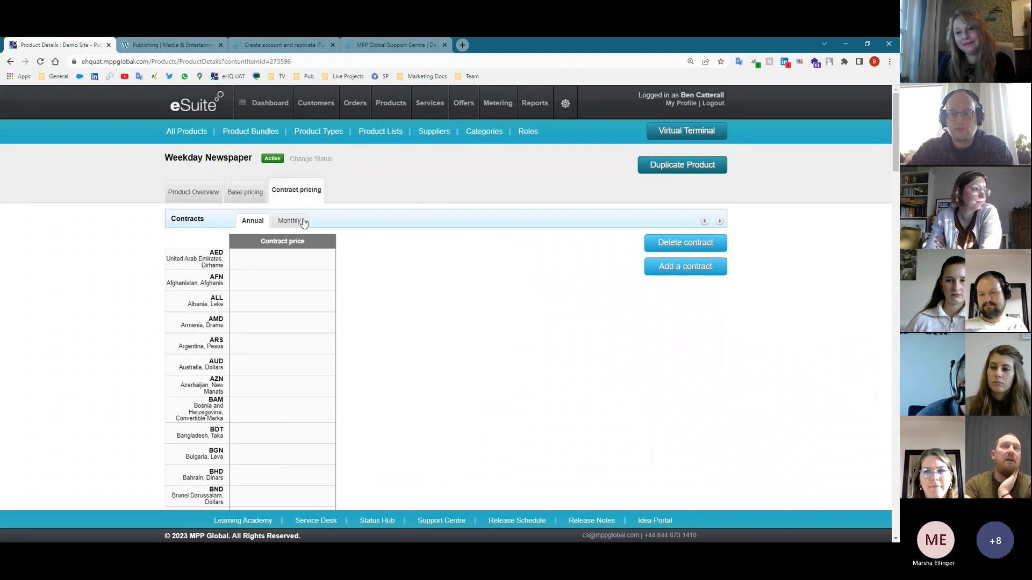
click(283, 223)
click(260, 224)
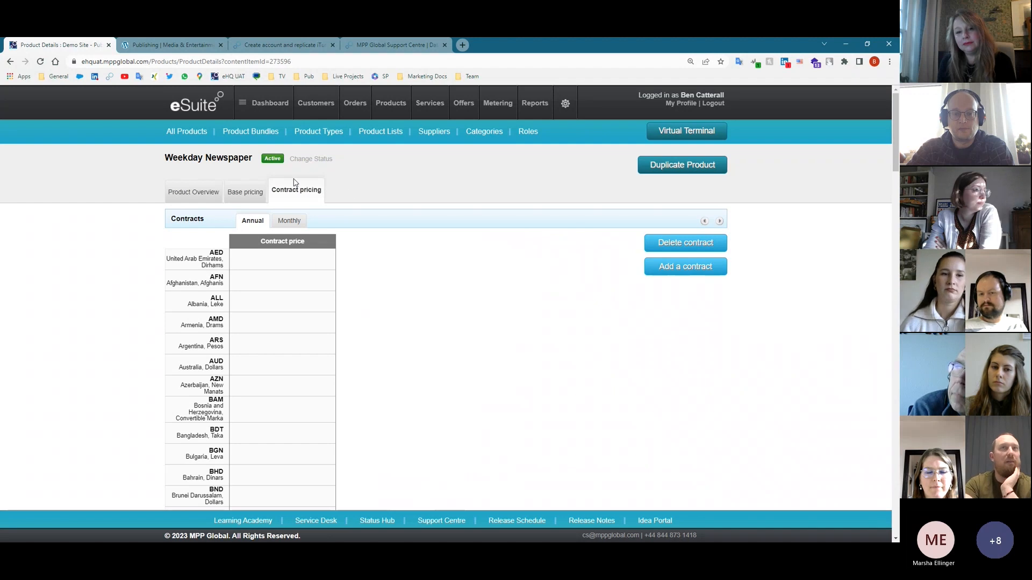
click(391, 105)
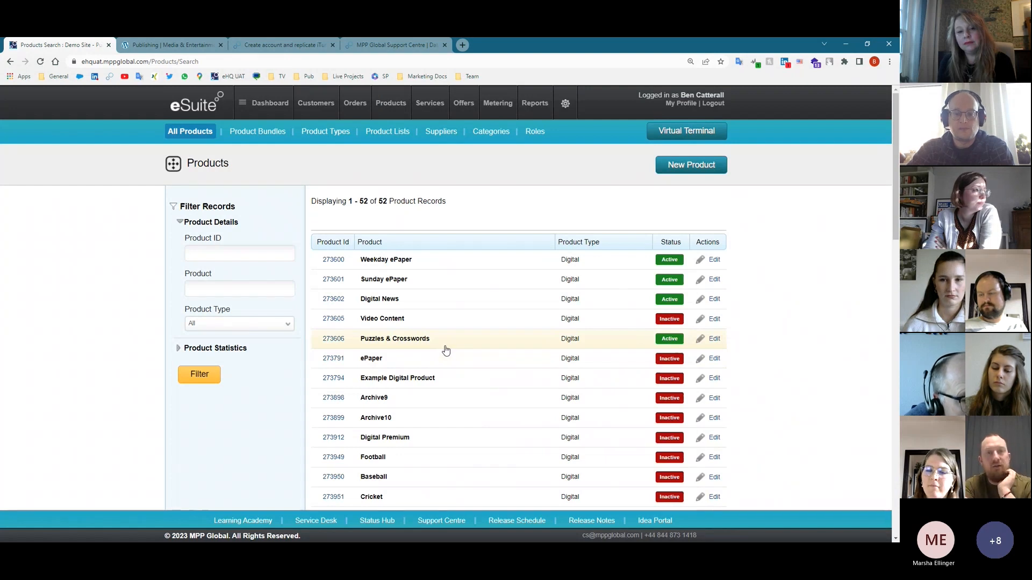
- Go to the Services list and expand the Standard Contracts service group
click(430, 105)
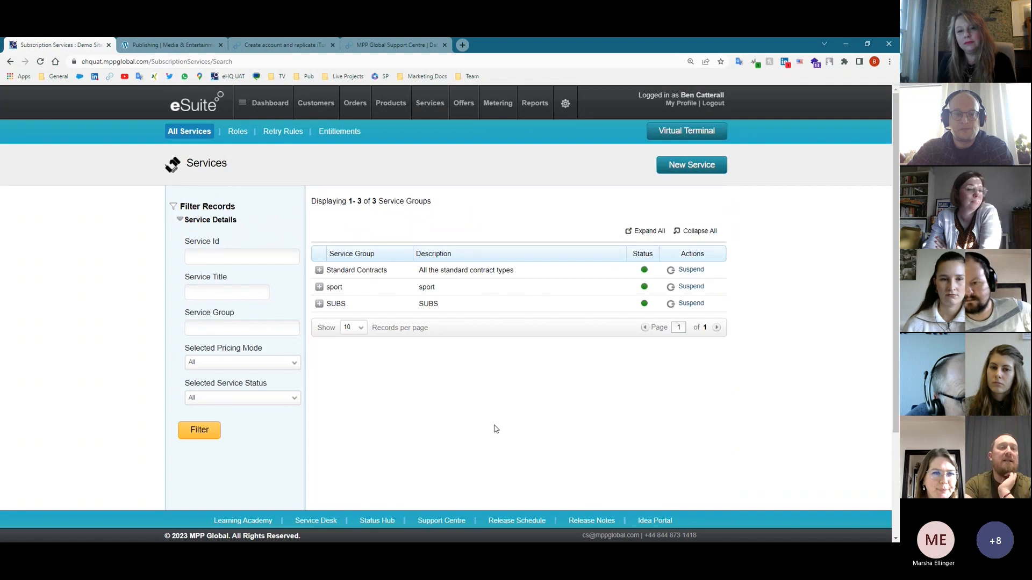
click(320, 271)
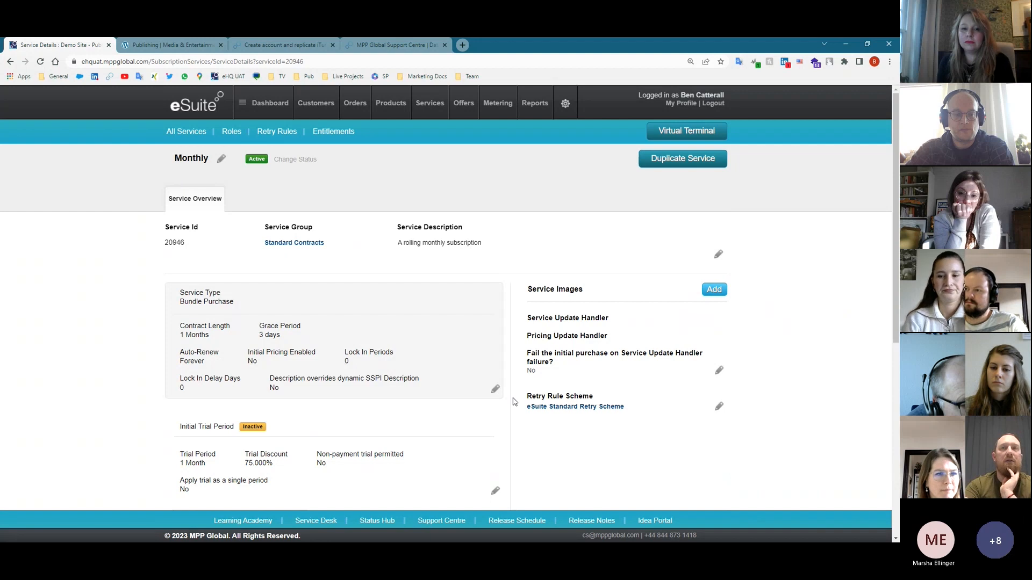
- Put the Monthly service's Service Type panel into edit mode and view its contract settings
click(495, 389)
scroll(497, 396, down, 2)
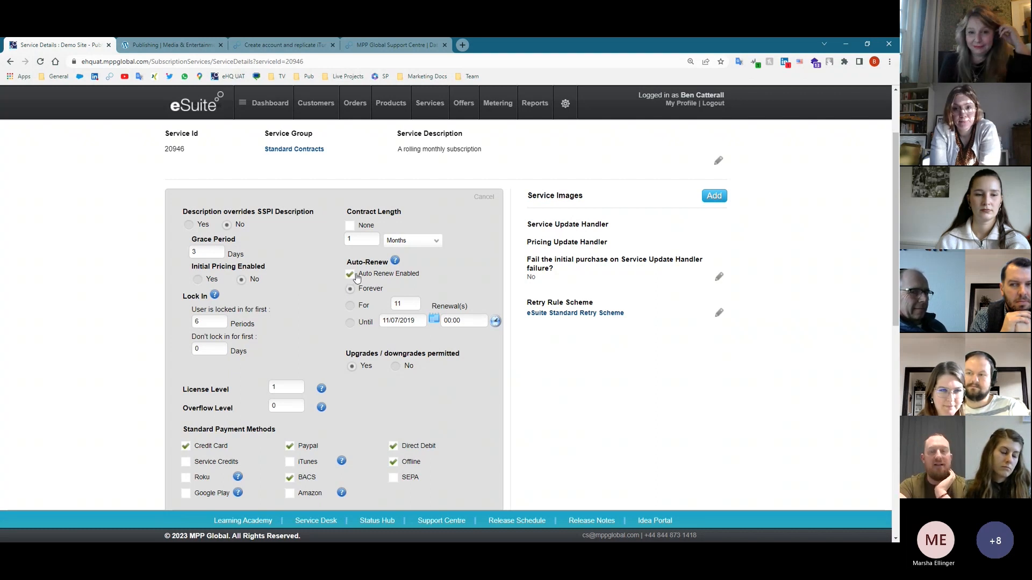
- Try the auto-renew Until and For end options, disable auto-renew and set contract length to Years
click(351, 323)
click(350, 306)
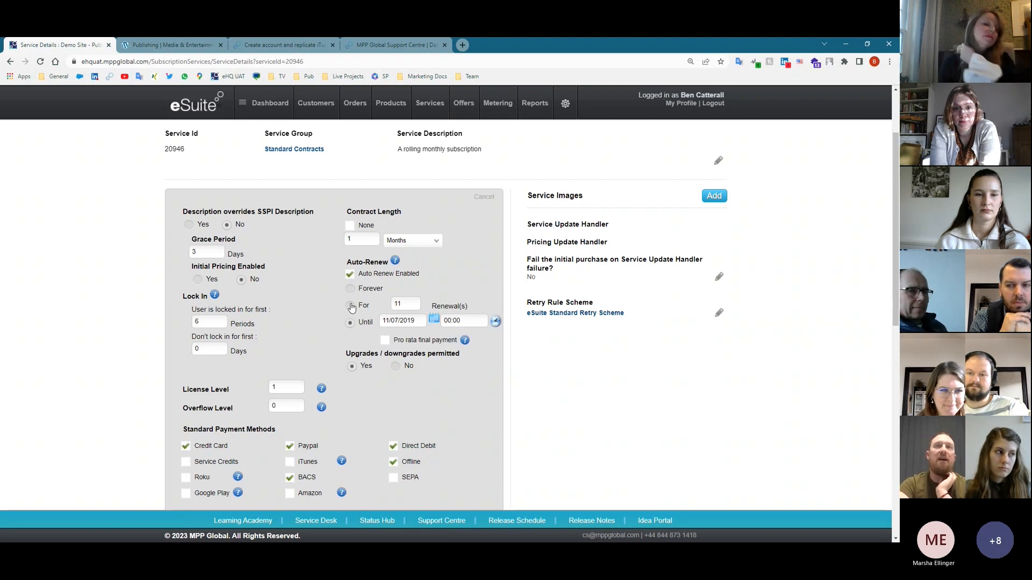
click(350, 274)
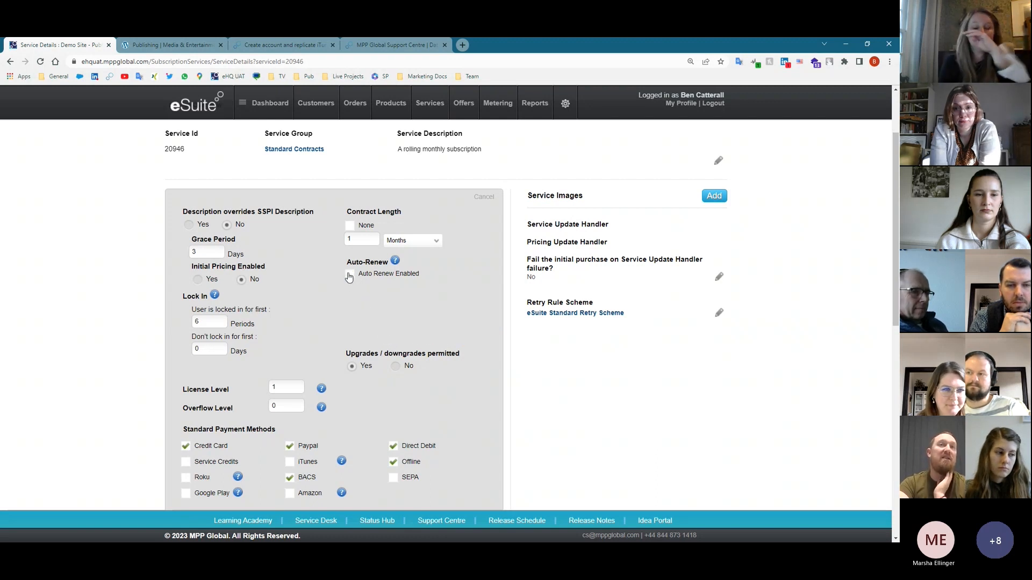
click(419, 242)
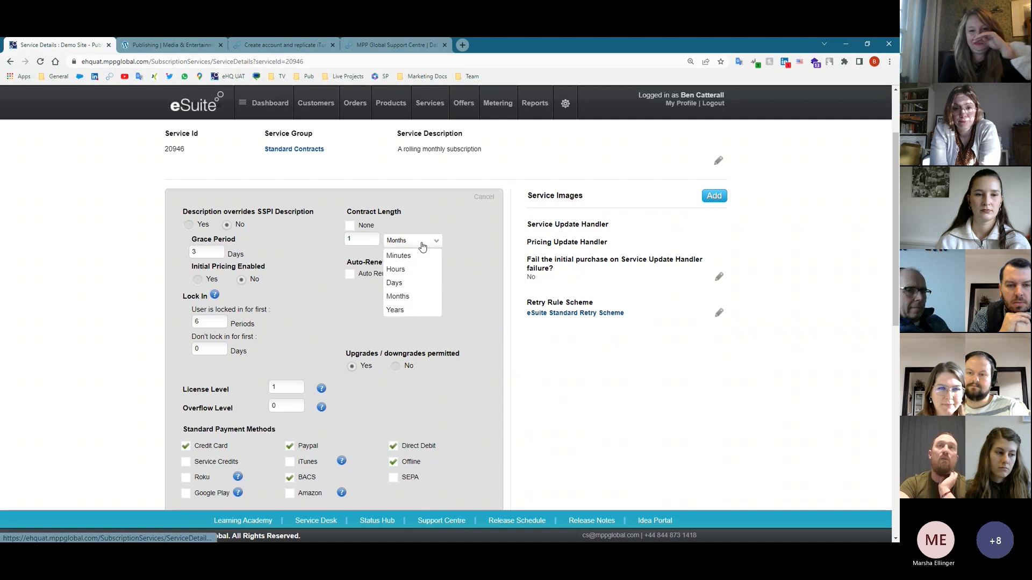
click(409, 312)
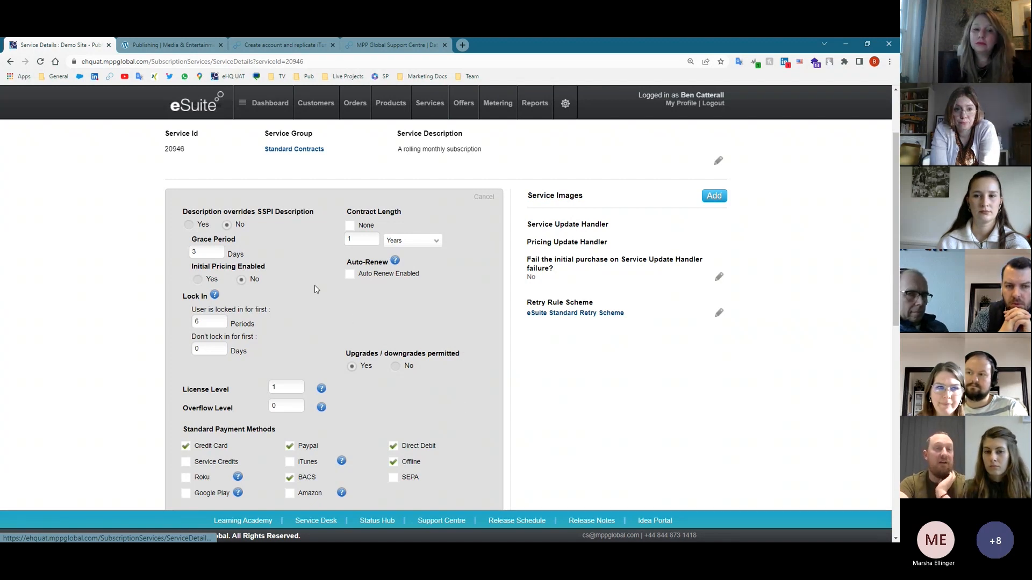
- Re-enable auto-renew, set contract length back to Months, and review the edit form
click(350, 274)
click(403, 243)
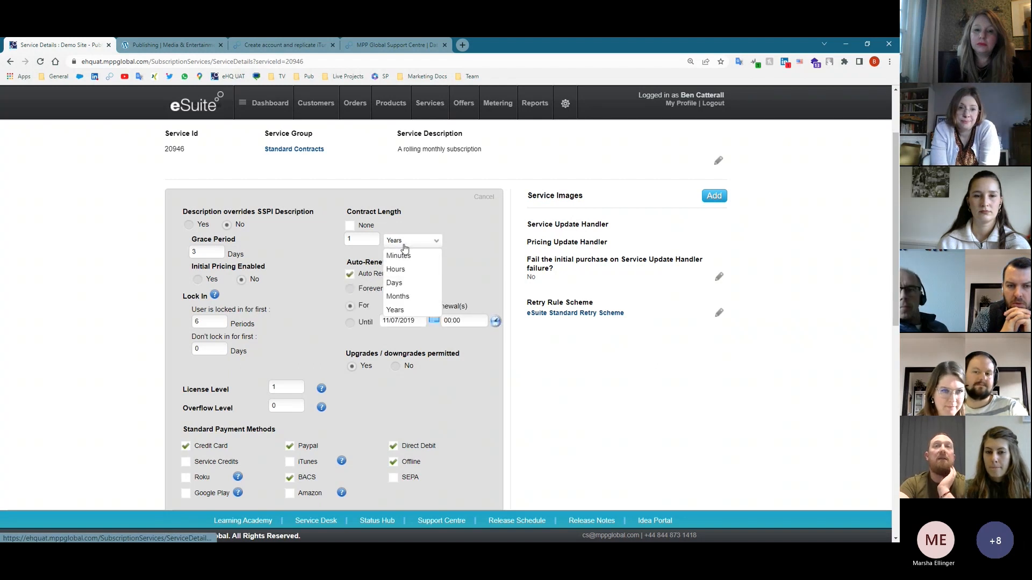
click(398, 296)
scroll(360, 338, down, 2)
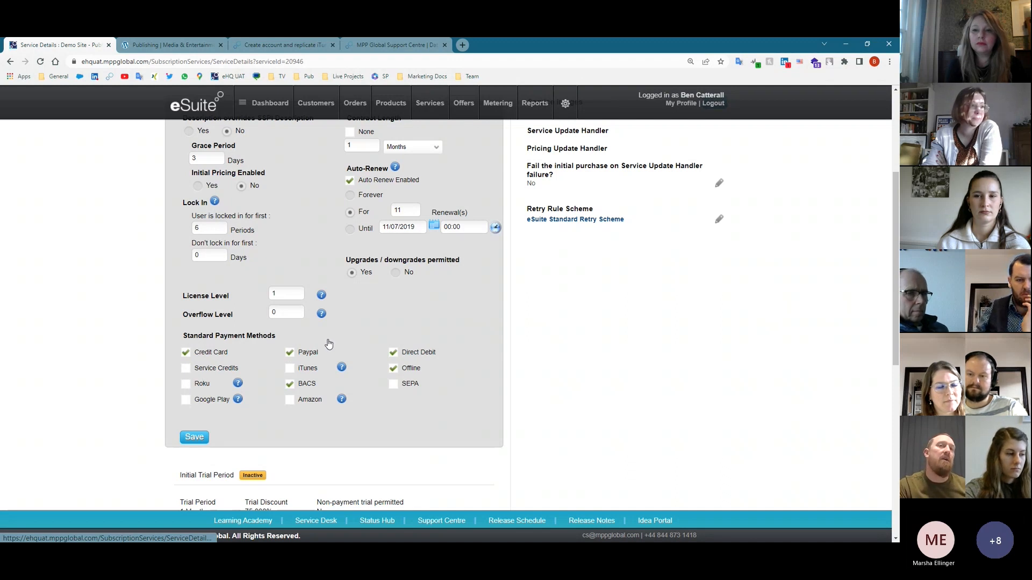
scroll(320, 344, up, 4)
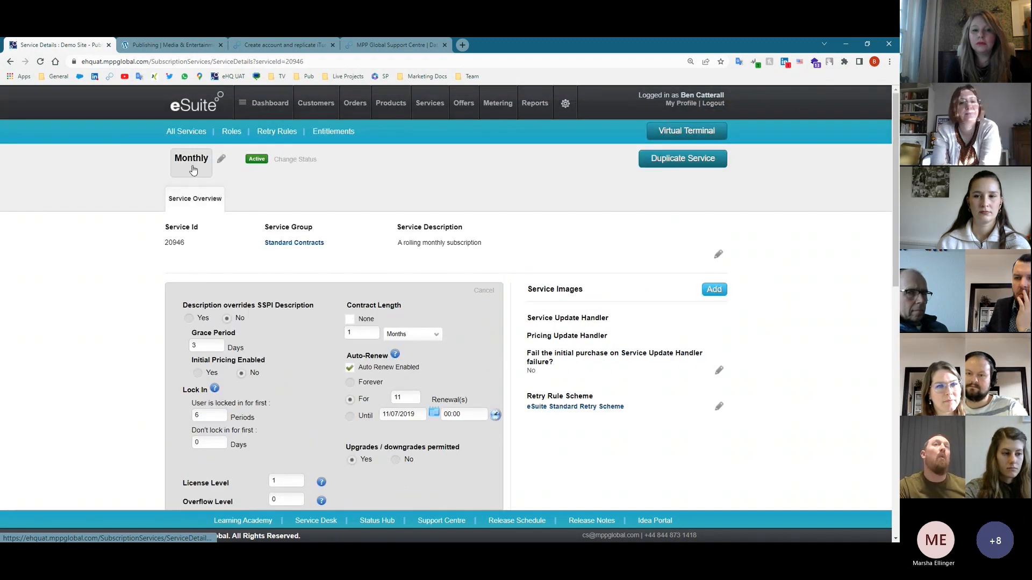
scroll(382, 509, down, 4)
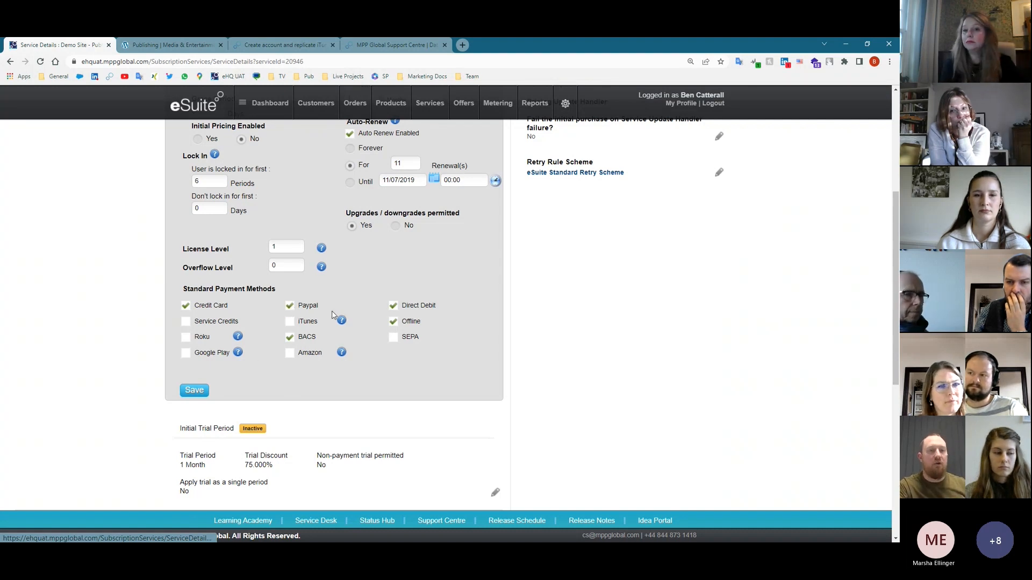
scroll(483, 293, up, 5)
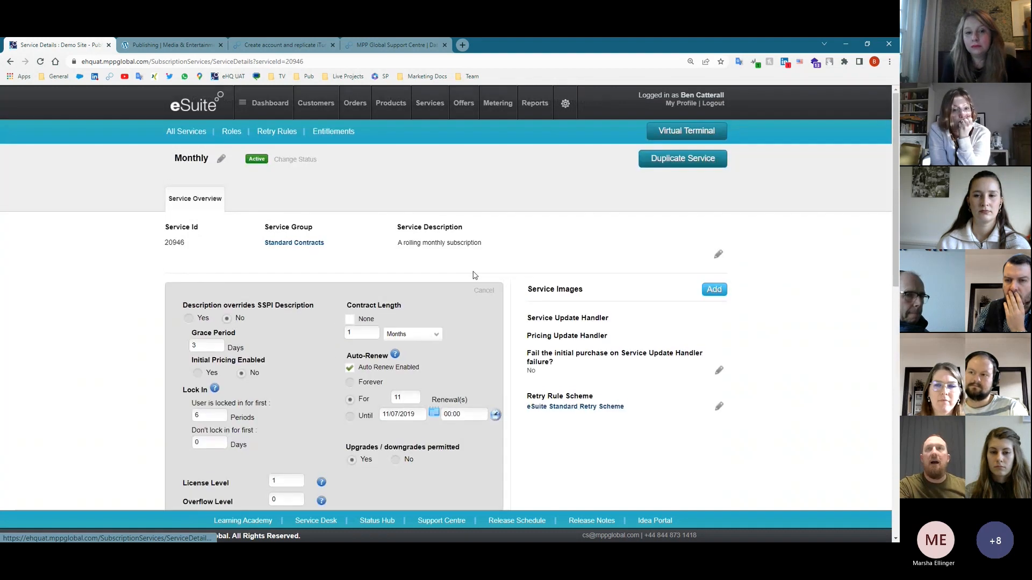
- Discard the service type edits, then view and cancel the cancellation option edit unchanged
click(483, 292)
scroll(336, 352, down, 2)
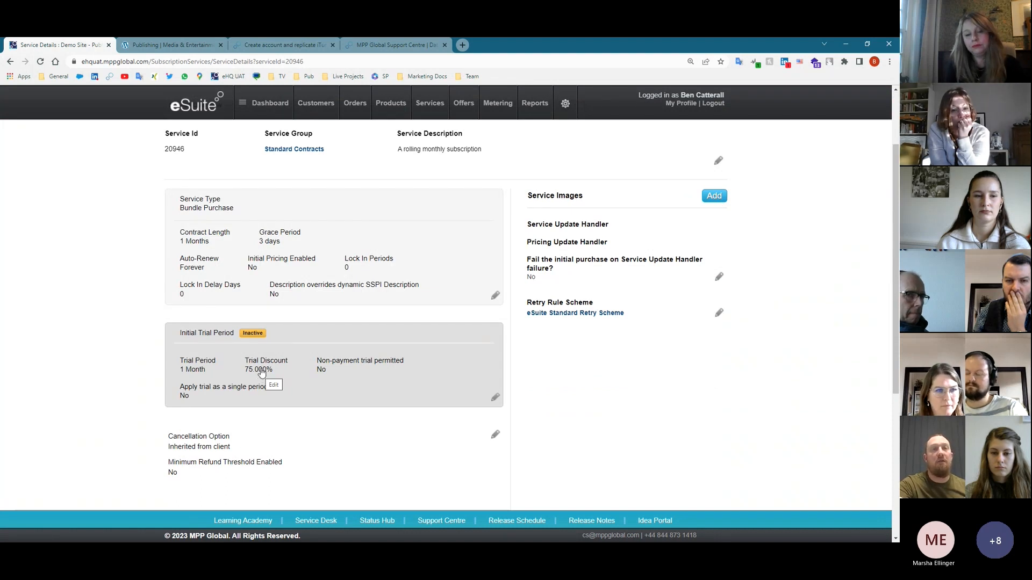
scroll(262, 372, down, 2)
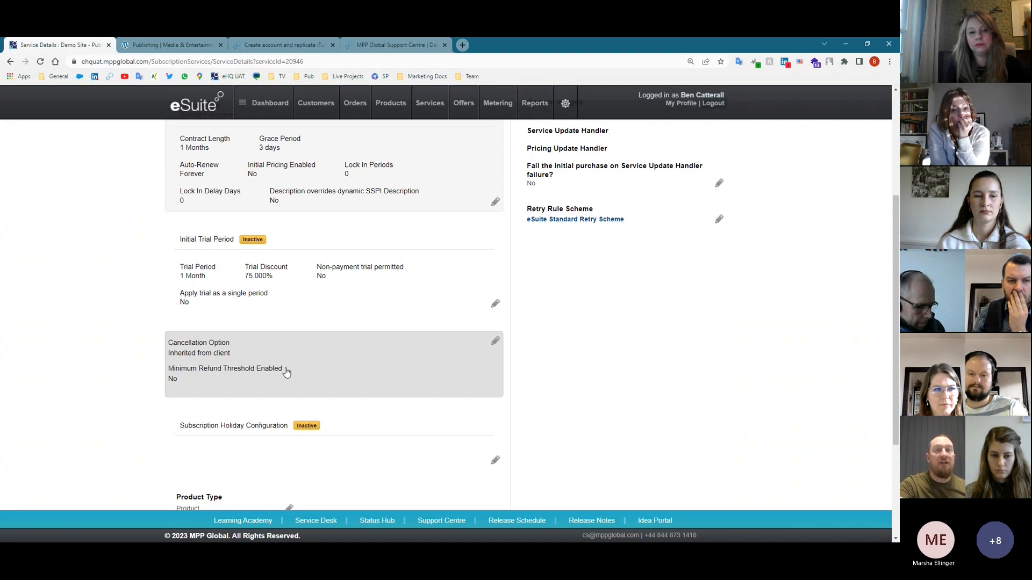
click(495, 341)
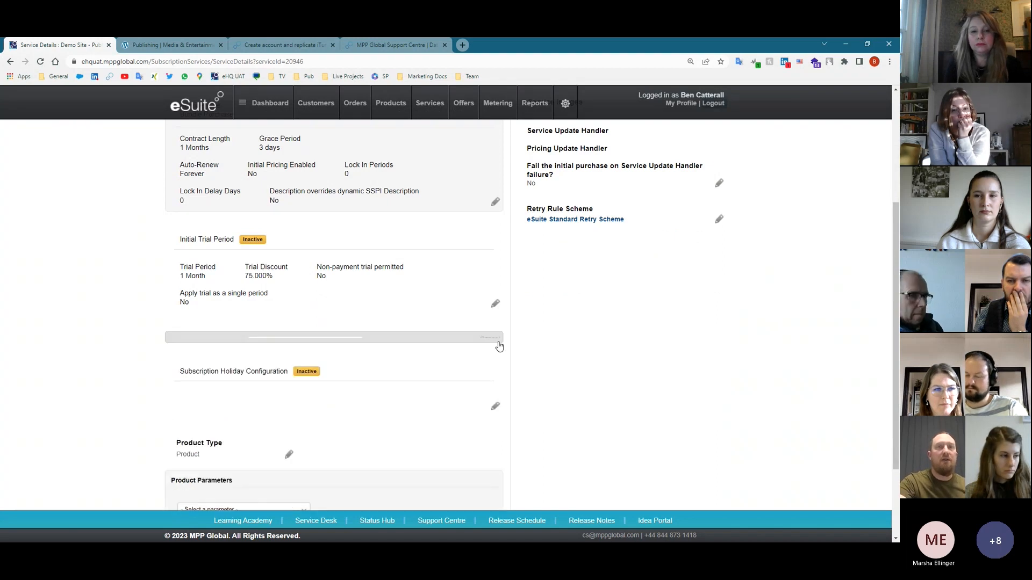
click(287, 346)
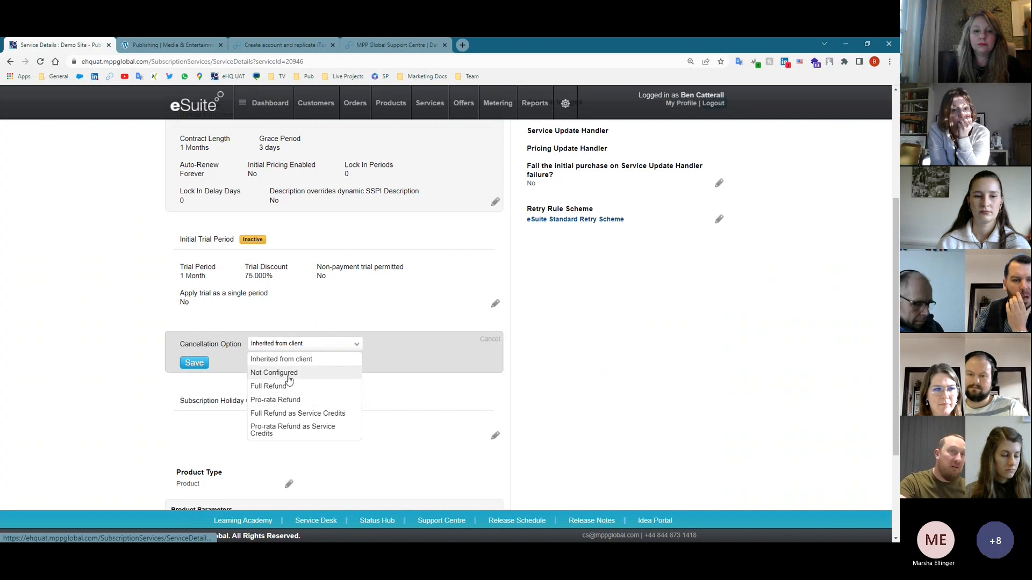
click(490, 339)
- Leave the subscription holiday configuration Inactive and go to the list of all products
click(495, 460)
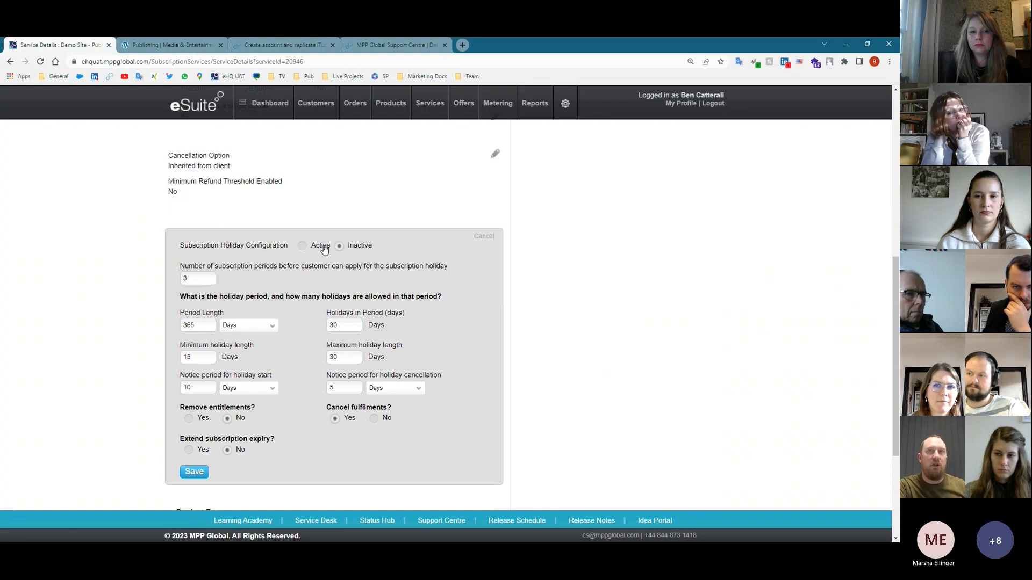
click(483, 237)
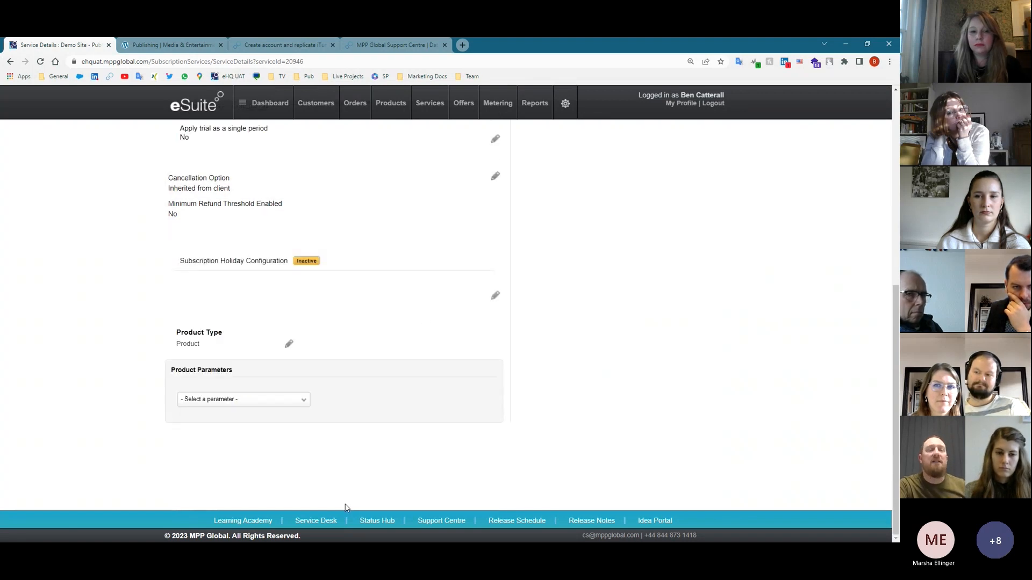
scroll(440, 333, up, 4)
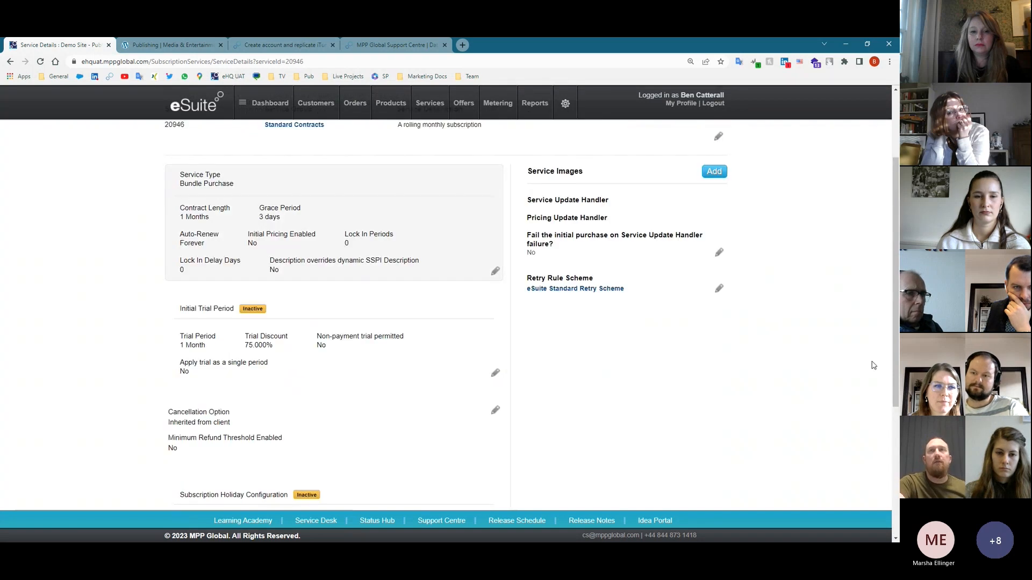
scroll(873, 366, up, 2)
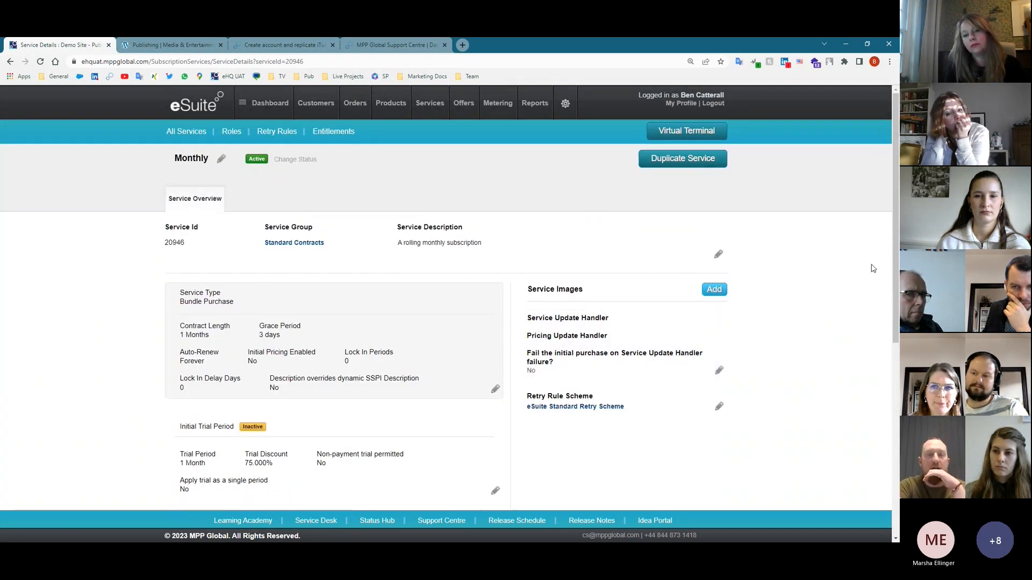
click(388, 105)
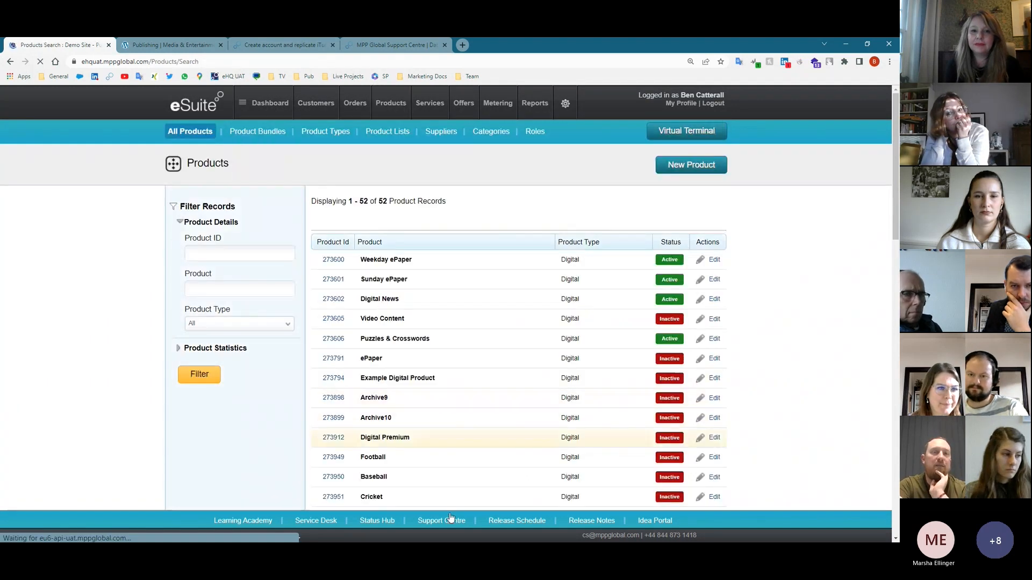
- Start a Bundle purchase with Choose a Bundle on the demo news site, then return to eSuite Services
click(430, 104)
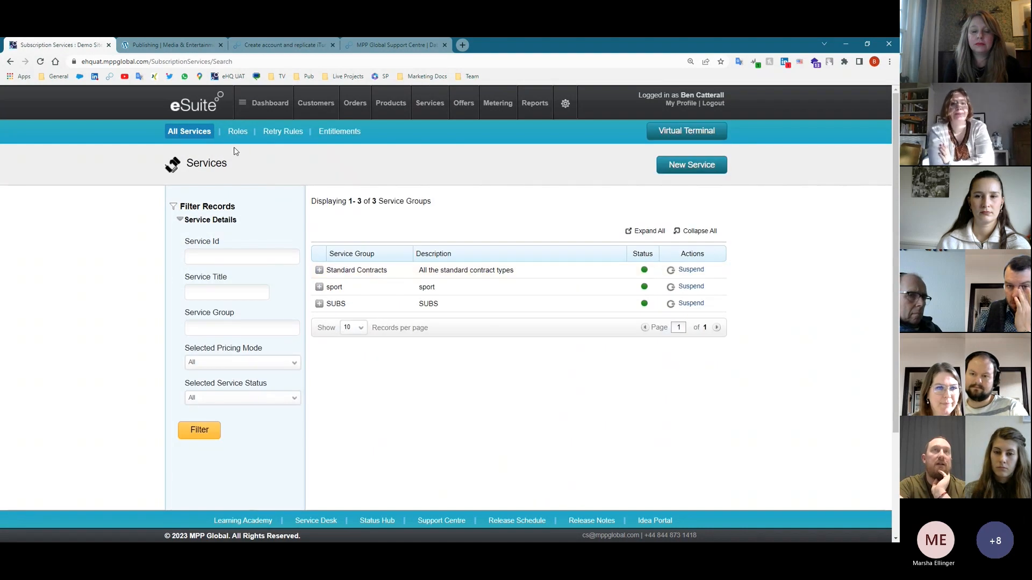
click(194, 45)
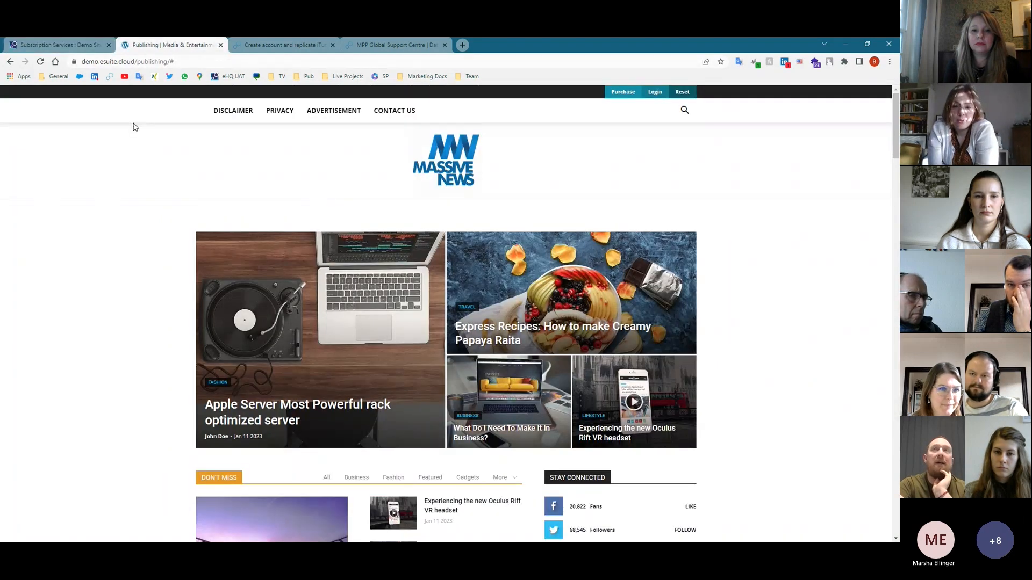
click(622, 110)
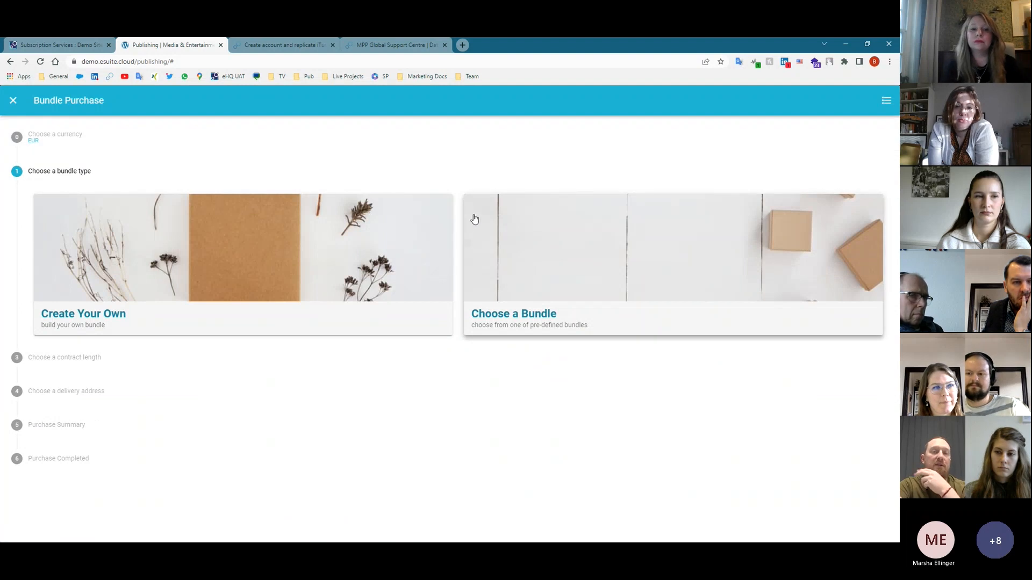
click(691, 286)
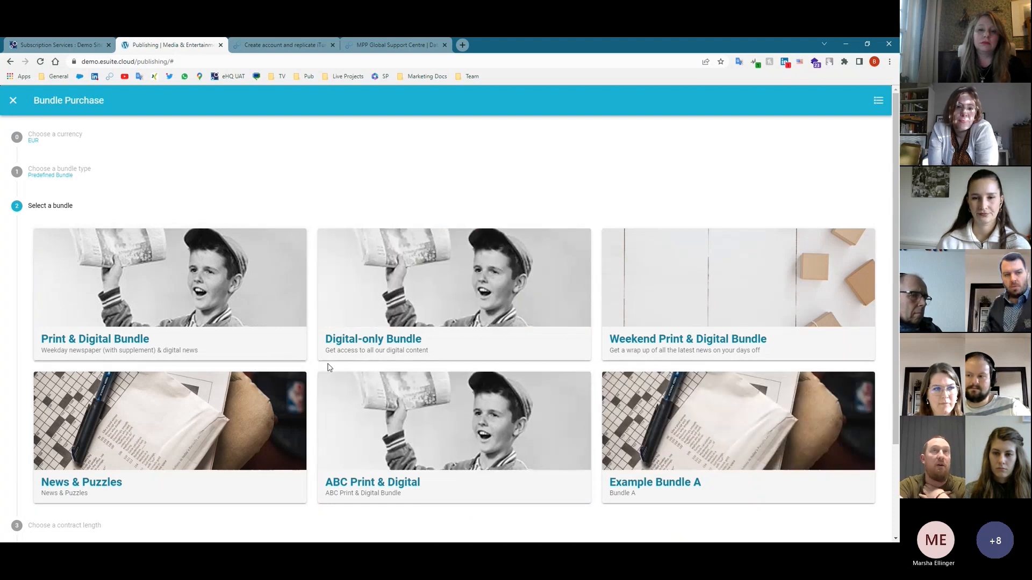
click(61, 46)
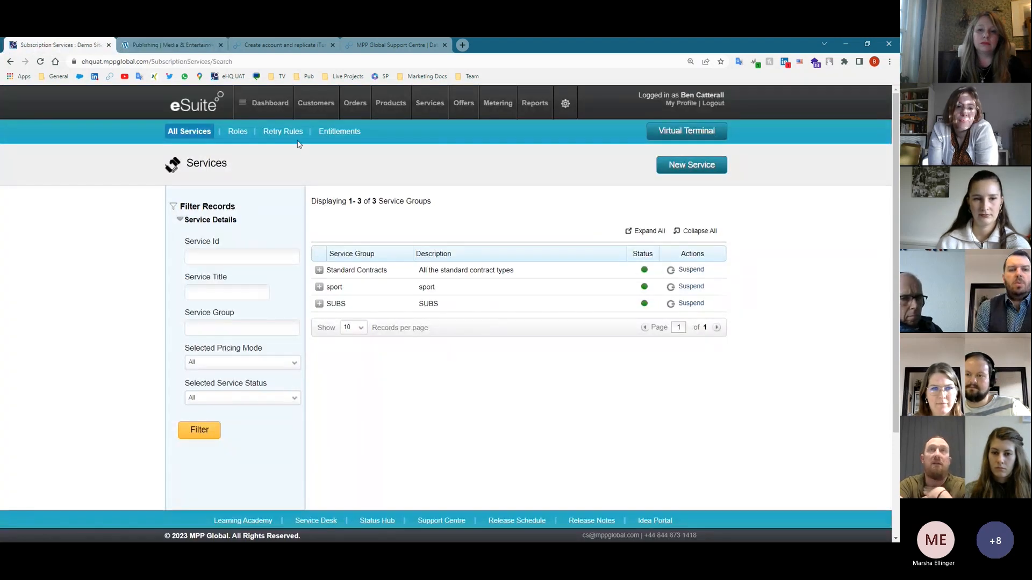
- Open the Print & Digital Bundle for editing from the Product Bundles list
click(381, 106)
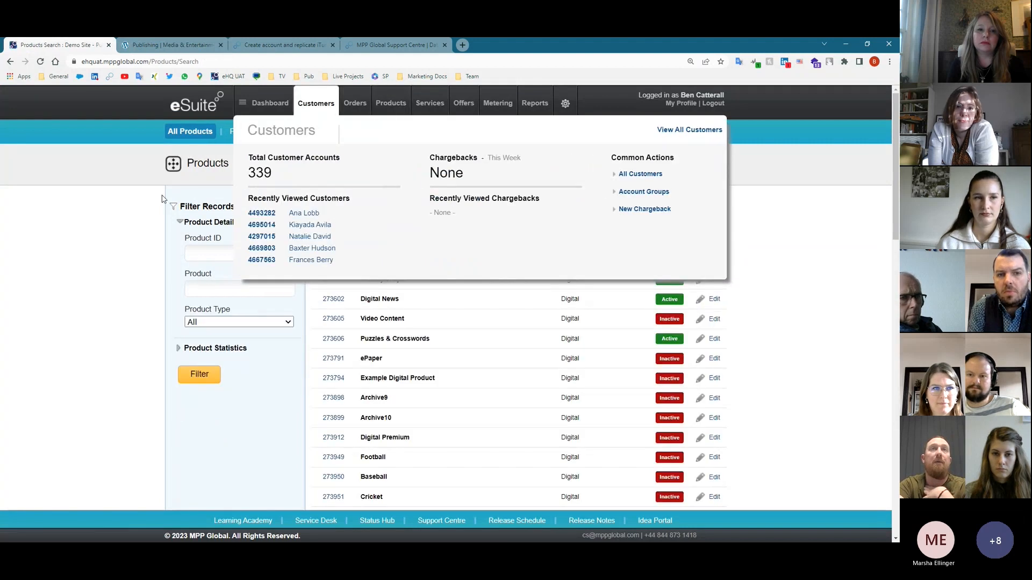
click(257, 132)
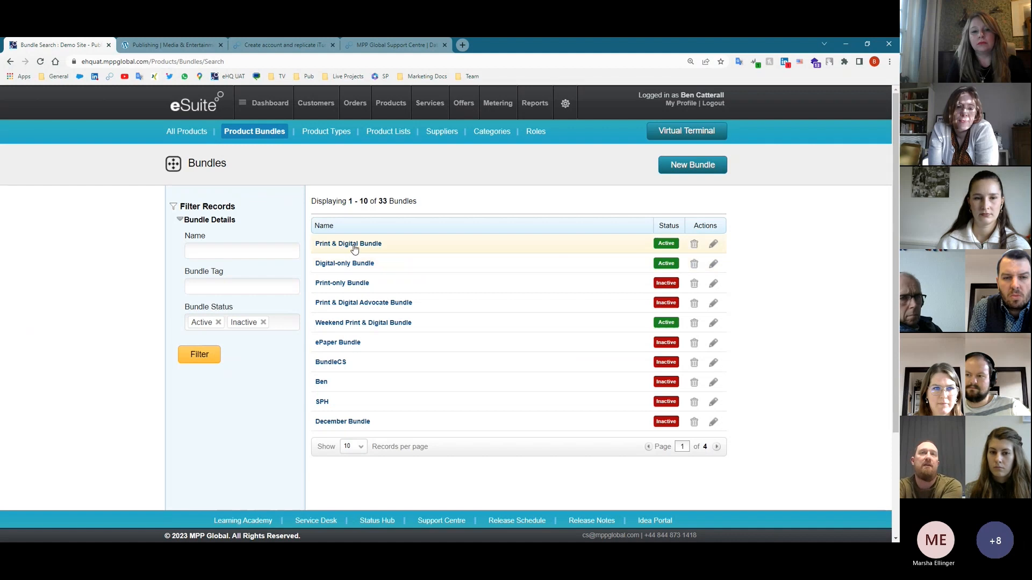
click(714, 245)
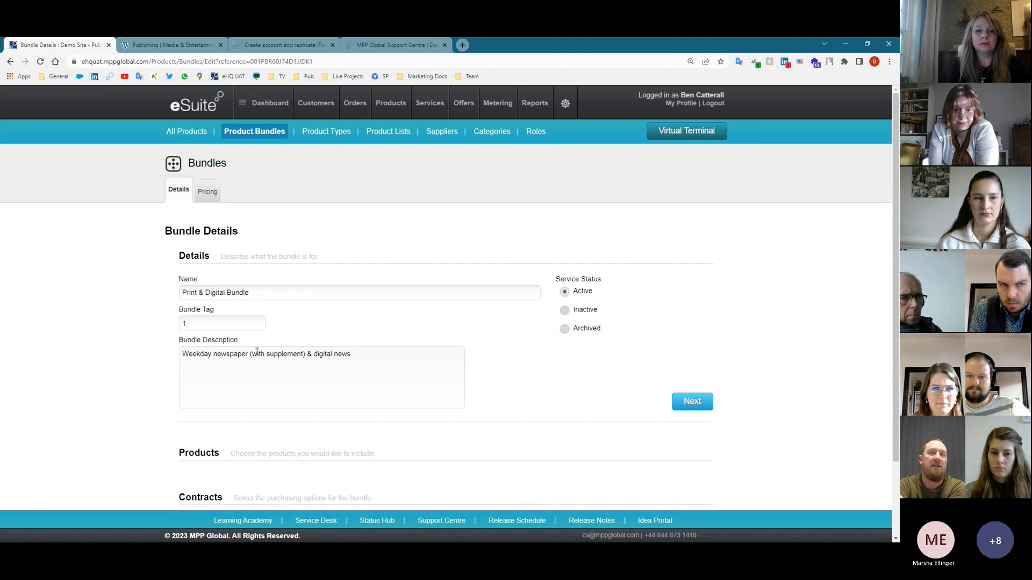
- Page through the bundle's selected products to its Annual, Monthly and Weekly contracts
click(703, 404)
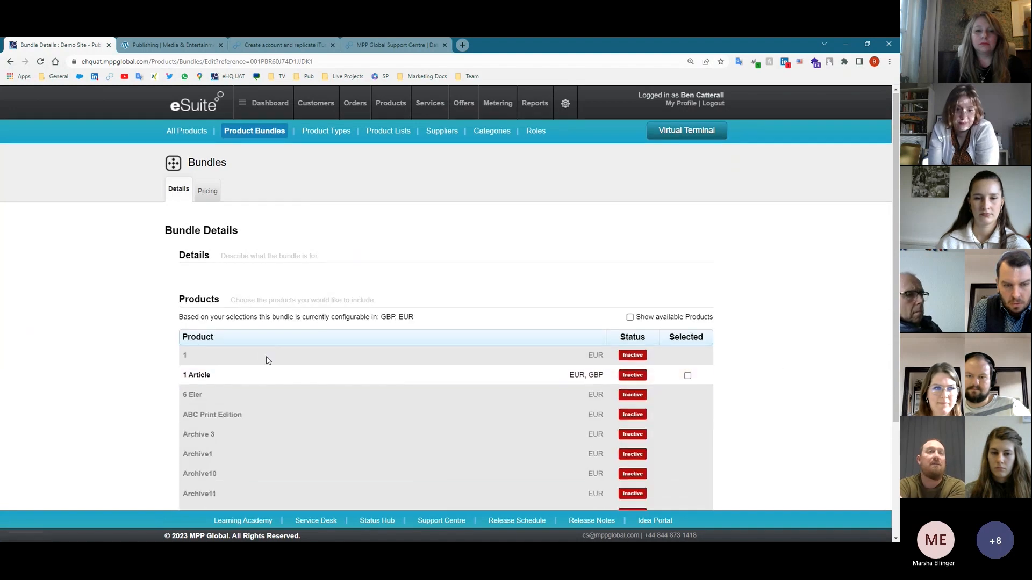
scroll(268, 360, down, 2)
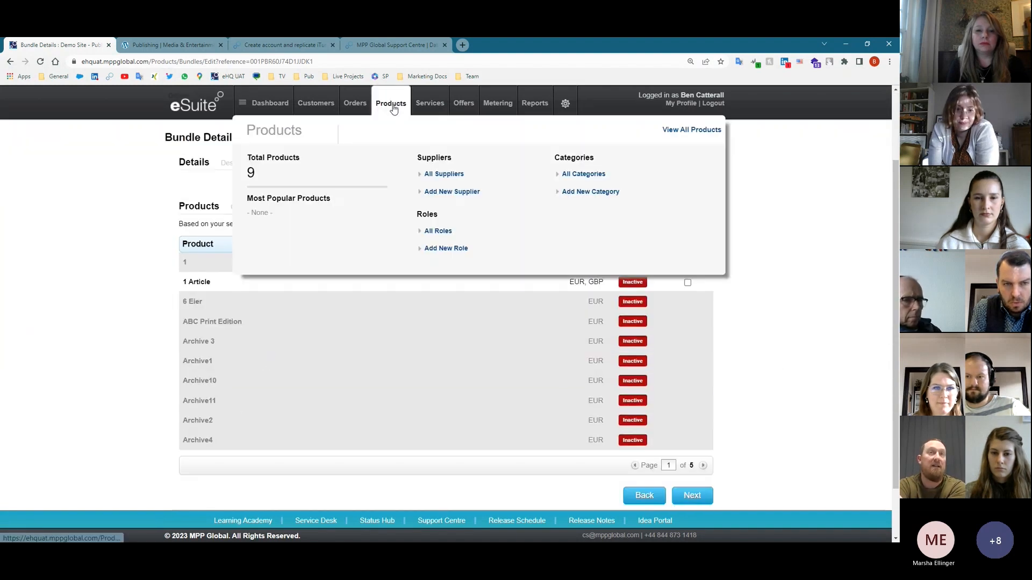
click(703, 466)
click(703, 466)
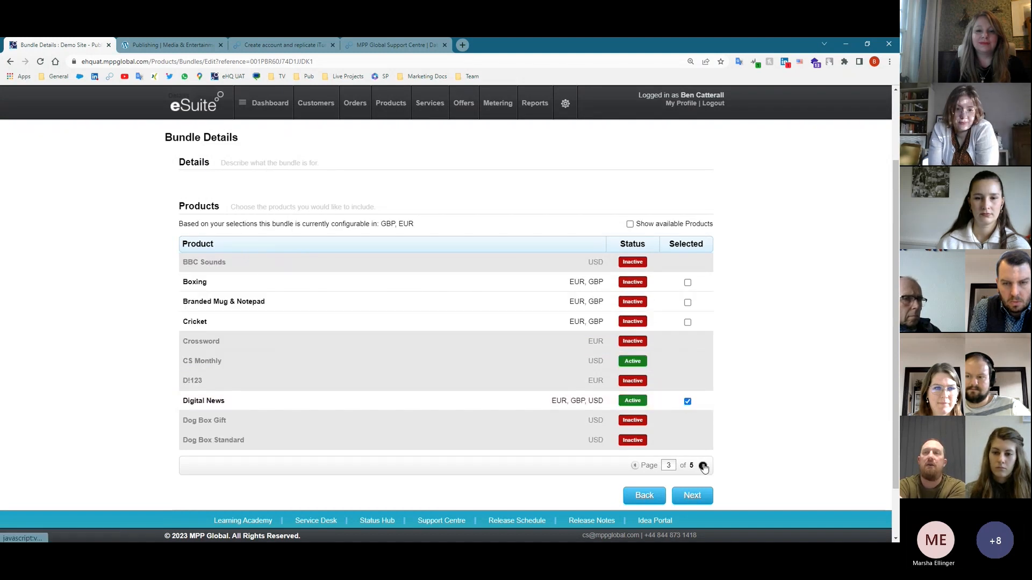
click(703, 466)
click(703, 466)
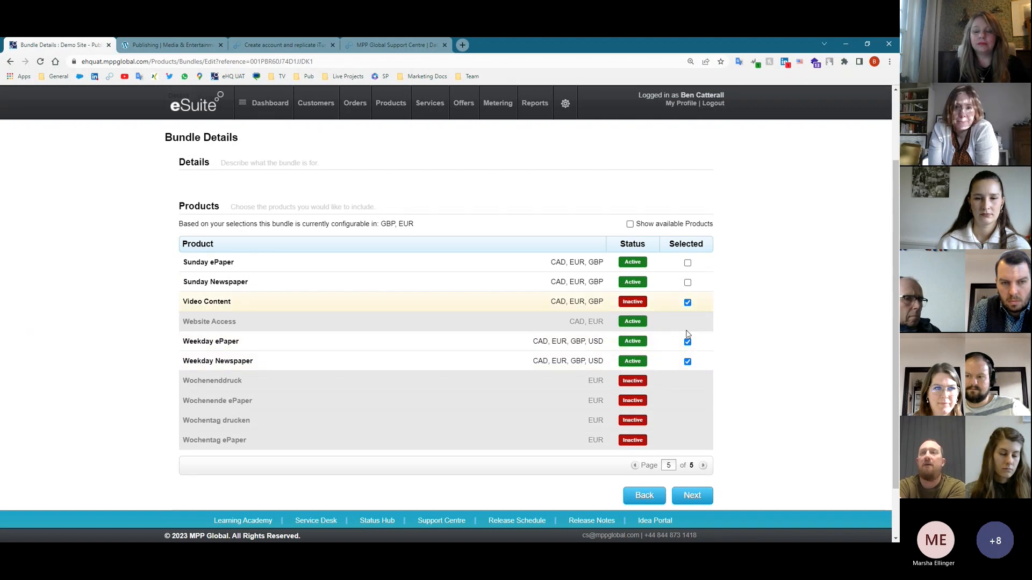
click(692, 496)
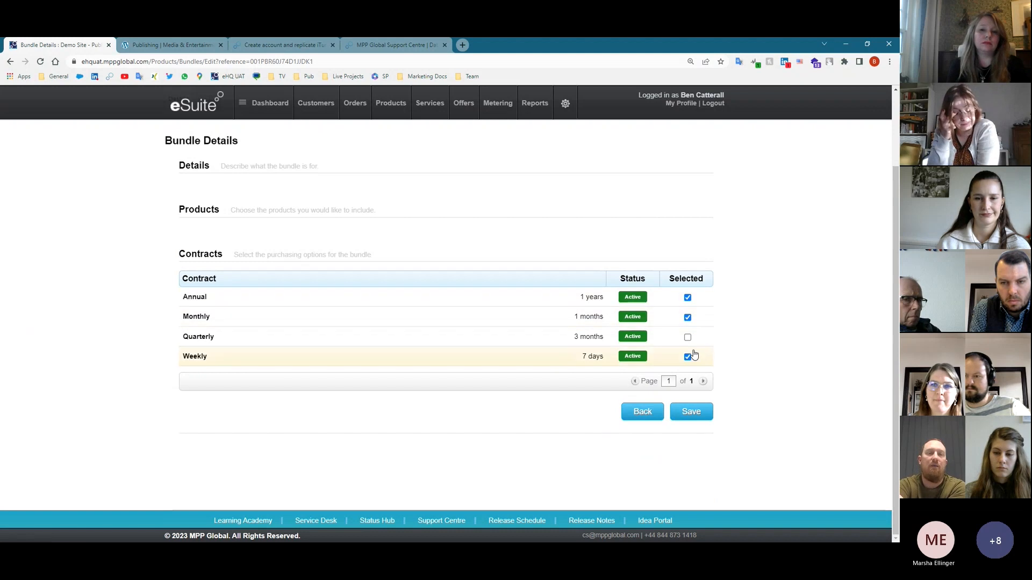
- Show the Print & Digital Bundle's EUR prices (€35.00, €190.00, €46.00), then return to the demo site
click(208, 190)
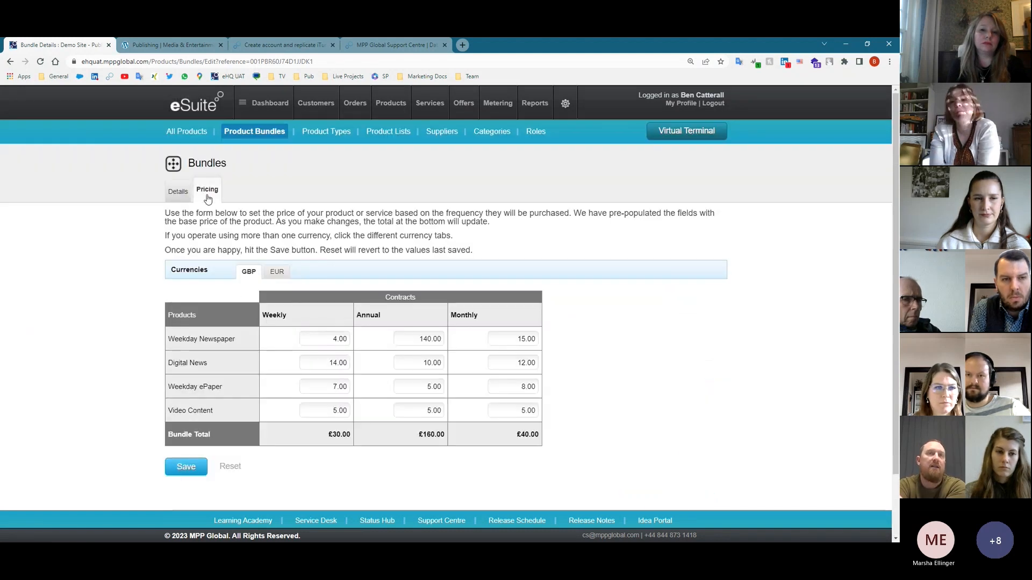
click(268, 270)
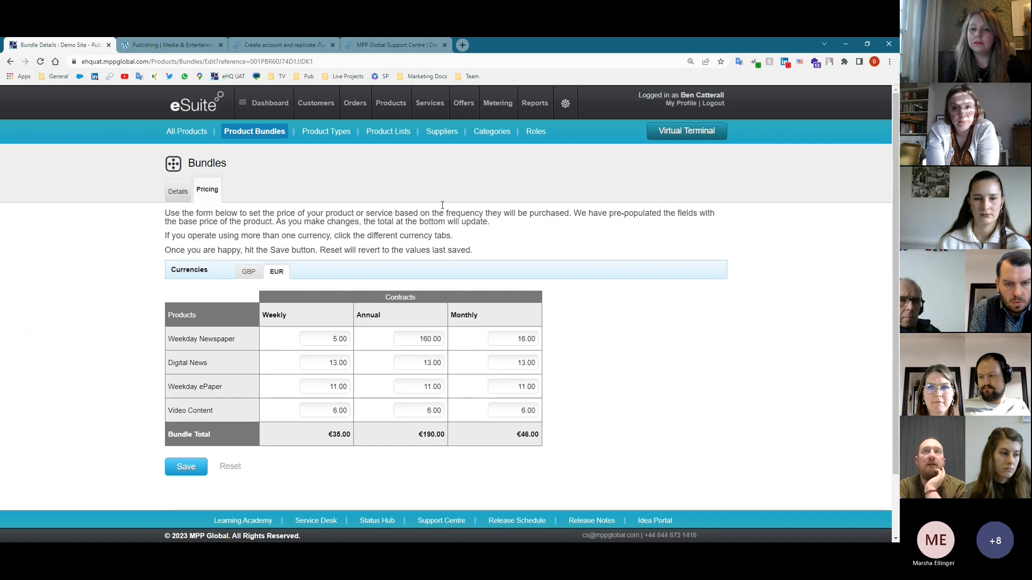
mouse_move(387, 94)
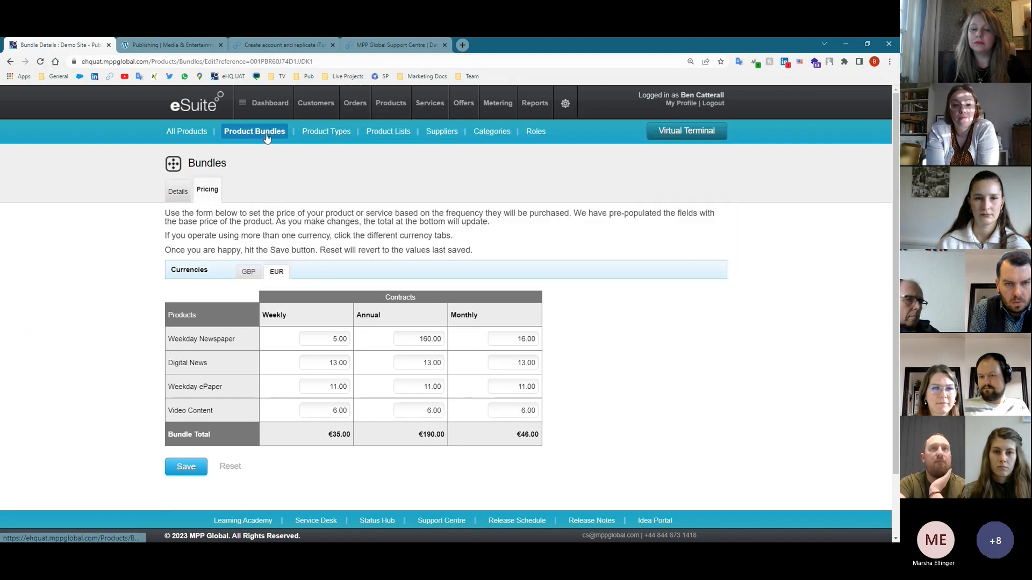
click(179, 43)
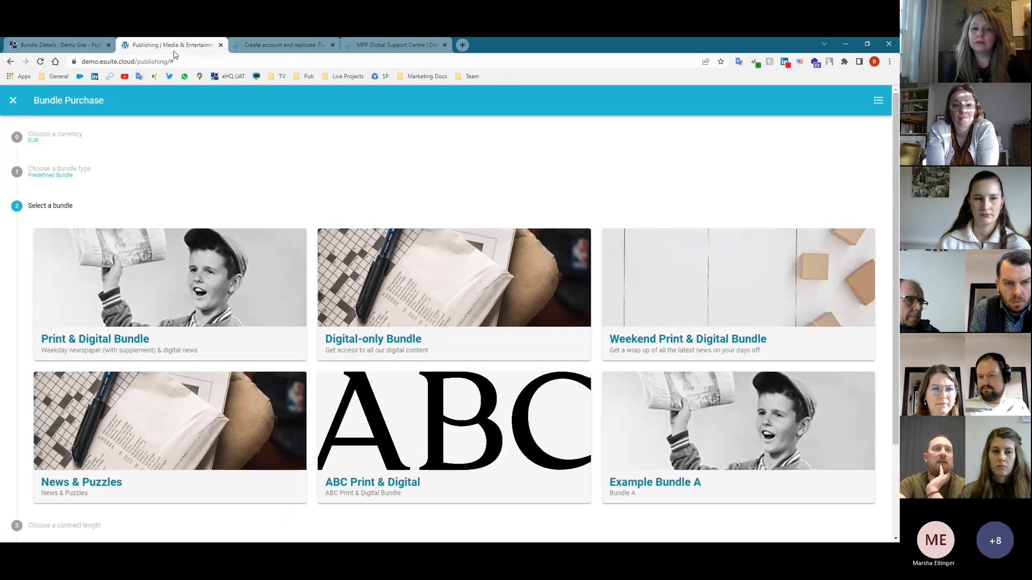
- Pick the Print & Digital Bundle on a weekly contract, dismiss the login prompt, and open the iTunes account API reference
click(189, 297)
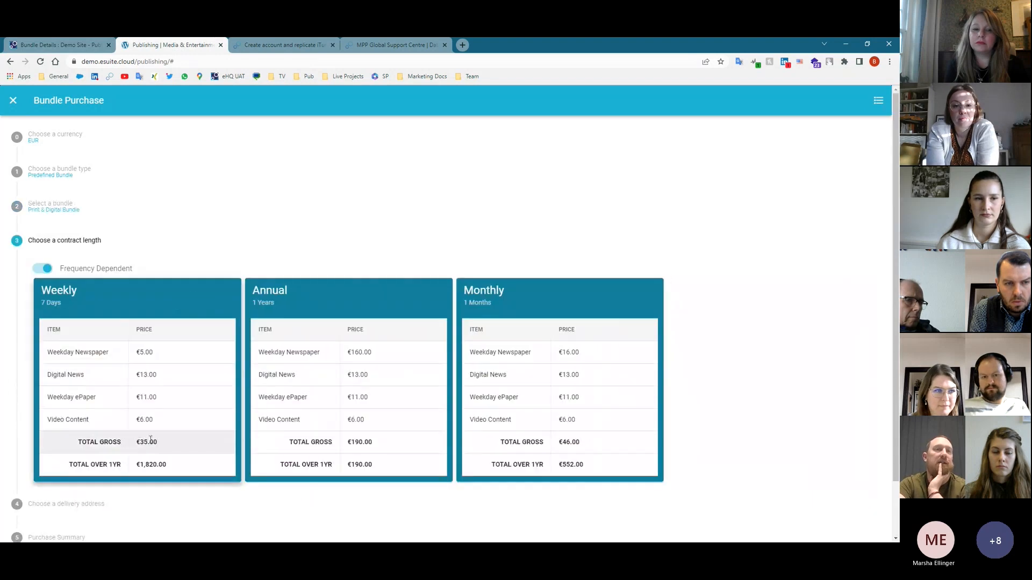
click(148, 441)
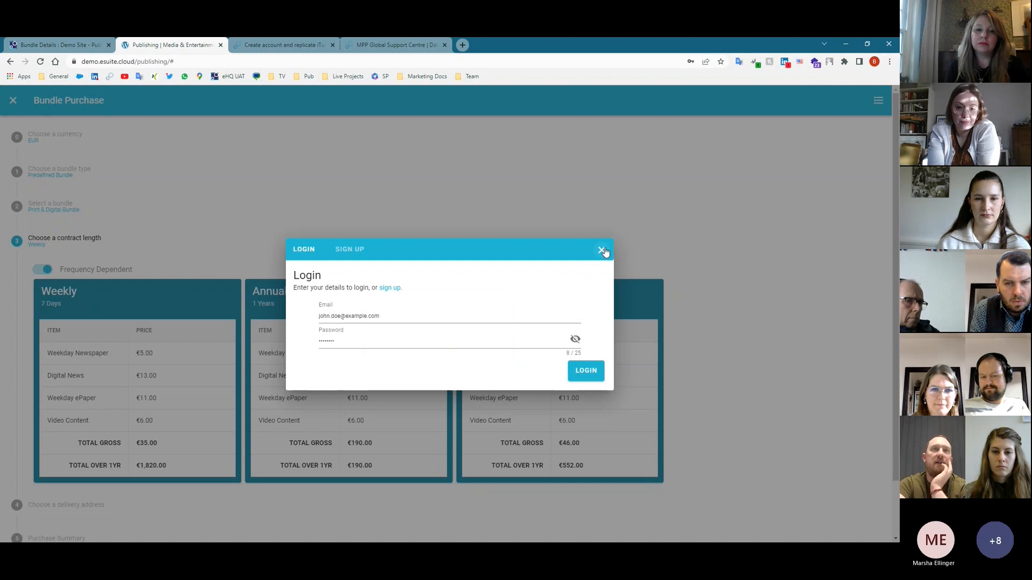
click(601, 250)
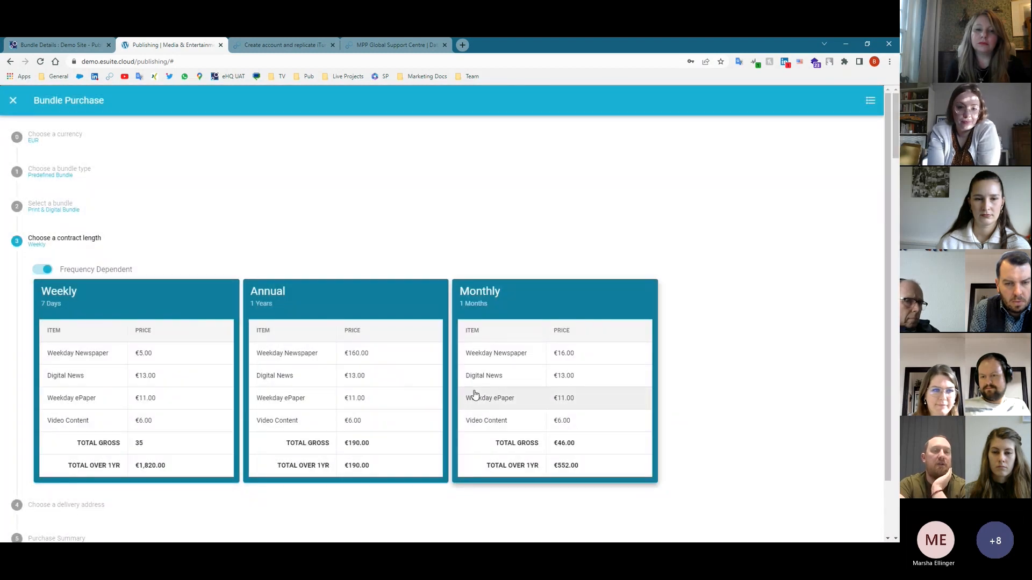
click(68, 43)
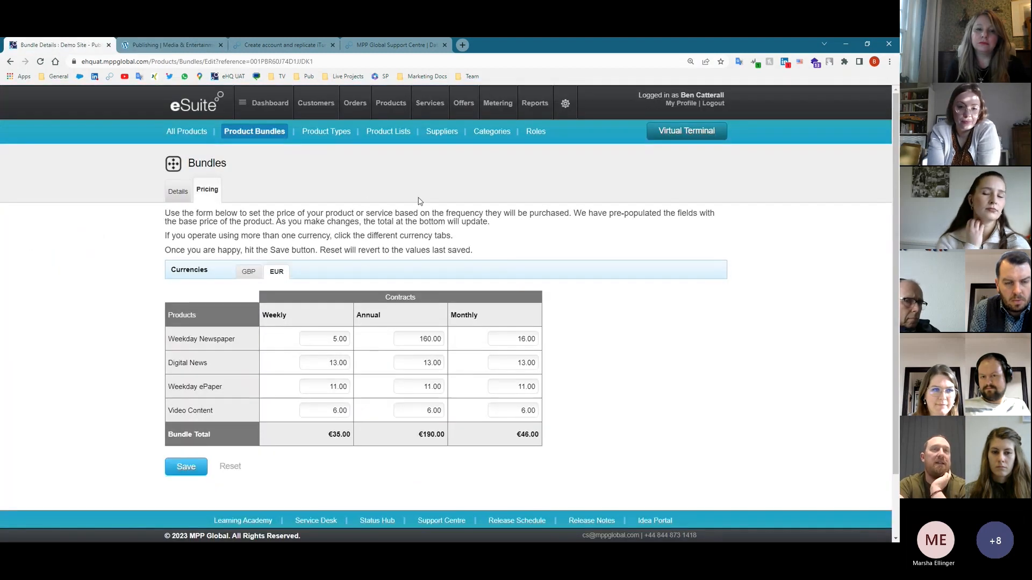
click(285, 45)
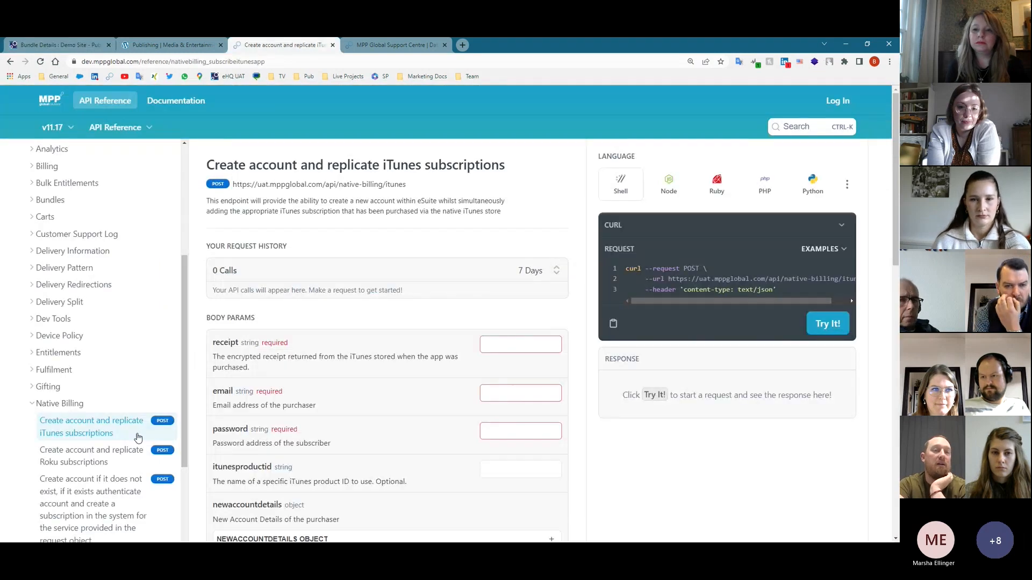
- Glance at the demo site's bundle purchase page, then go back to the iTunes API reference
scroll(138, 435, down, 4)
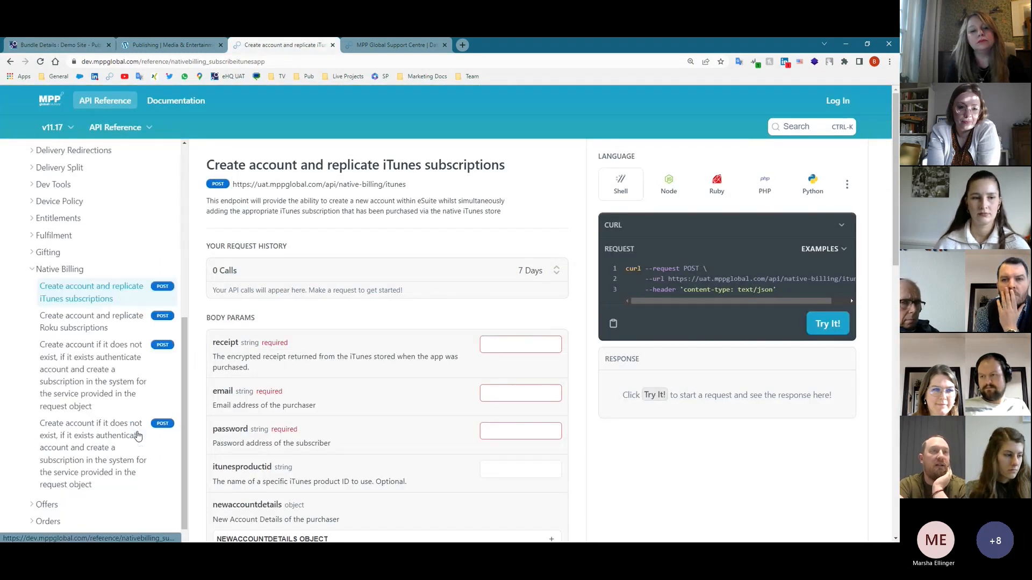
click(175, 48)
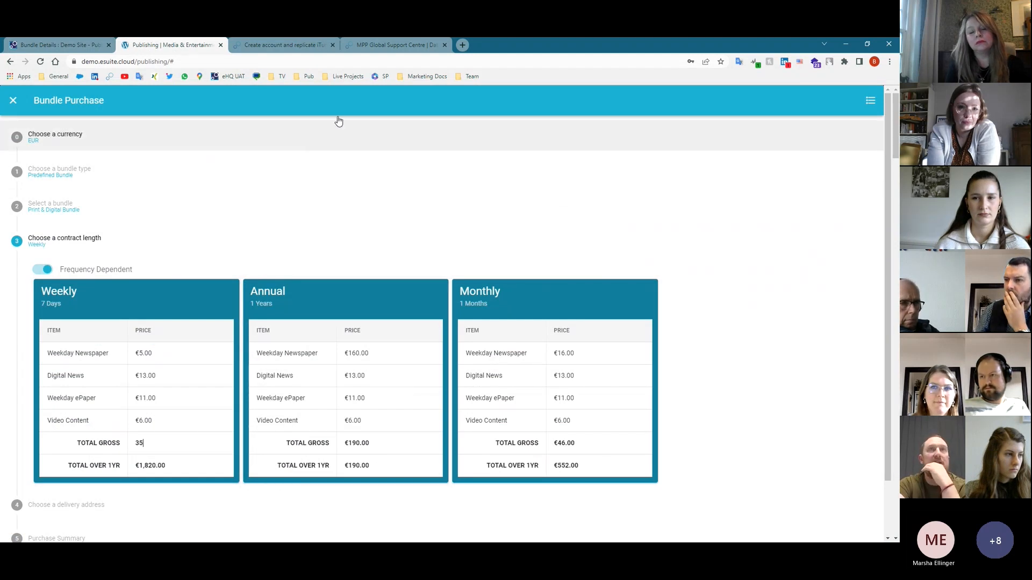
click(310, 46)
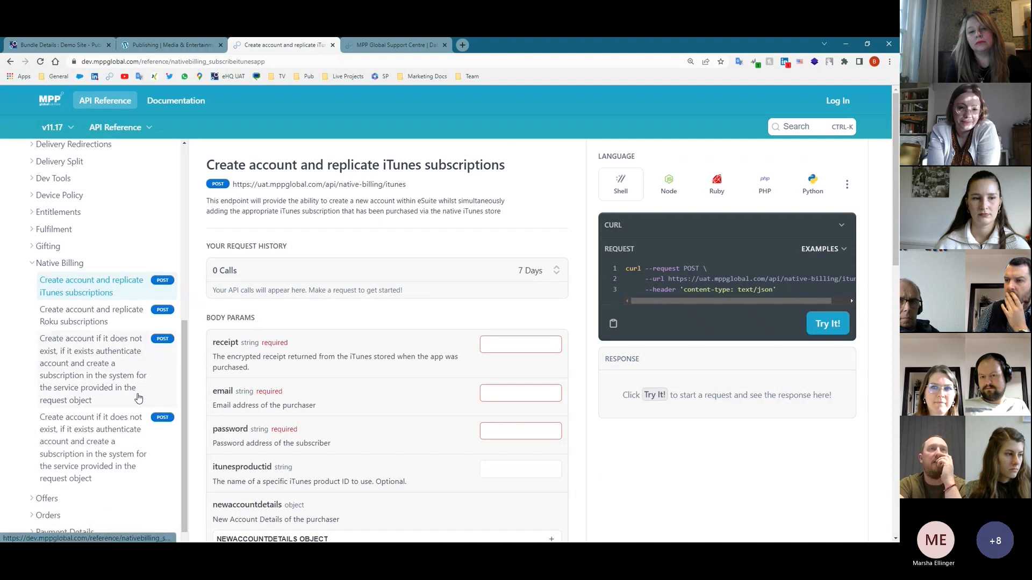
scroll(138, 398, down, 2)
scroll(108, 430, up, 5)
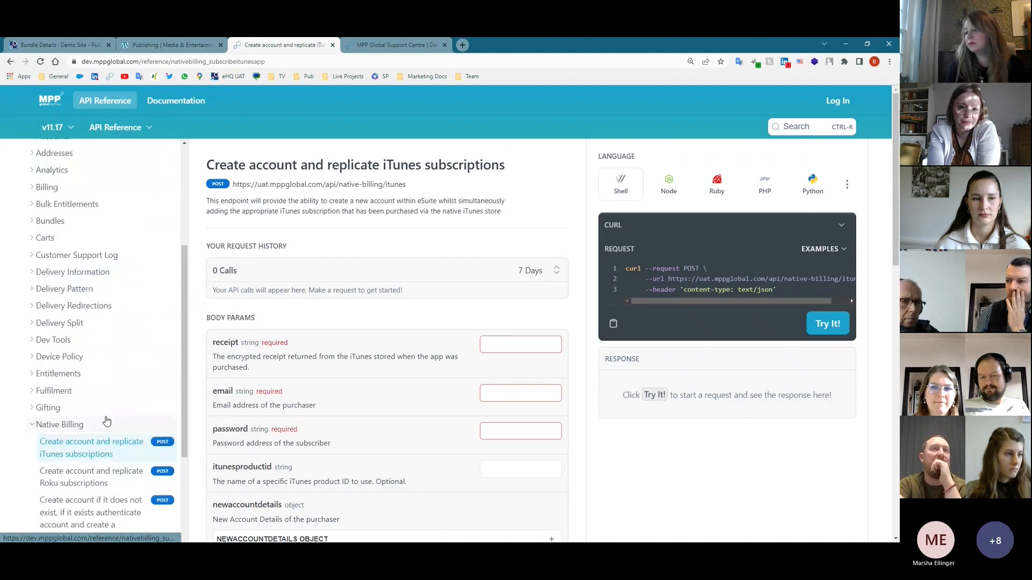
- Open the 'Retrieve Bundles for the affiliate' docs under Bundles, then return to the demo site's bundle purchase
click(39, 221)
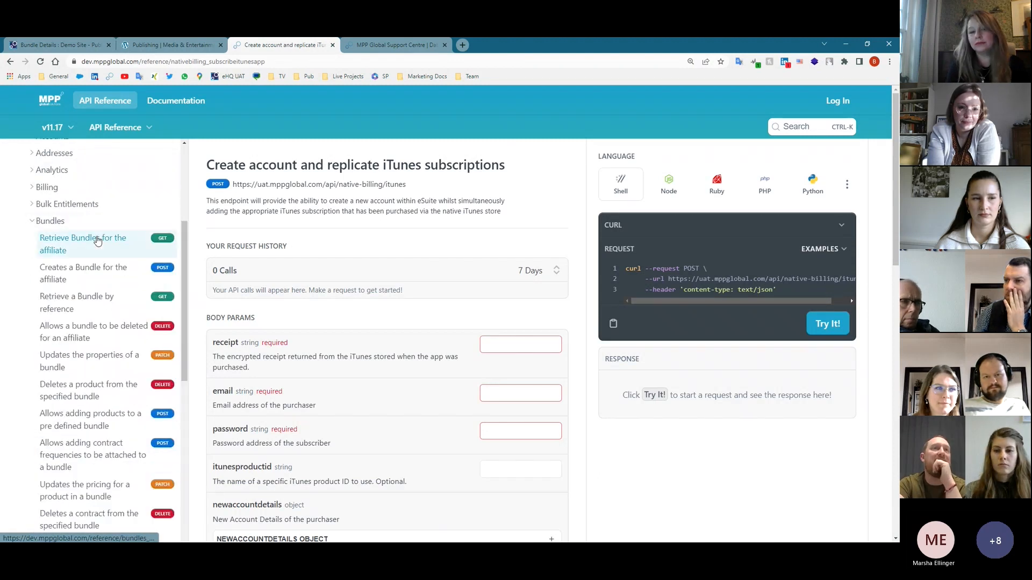
click(97, 241)
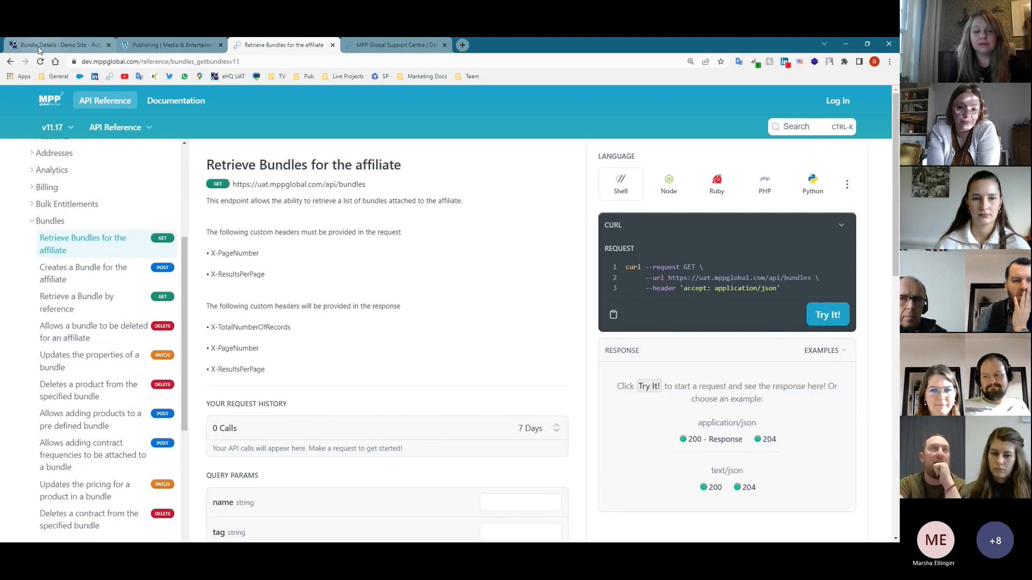
click(59, 44)
click(146, 50)
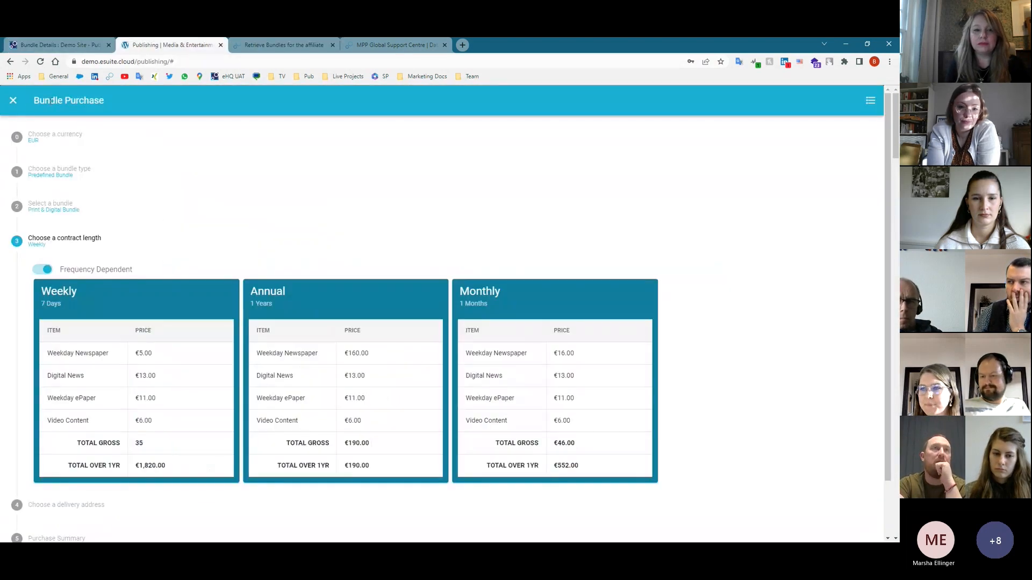
- Reopen the bundle type step and choose Create Your Own
click(45, 204)
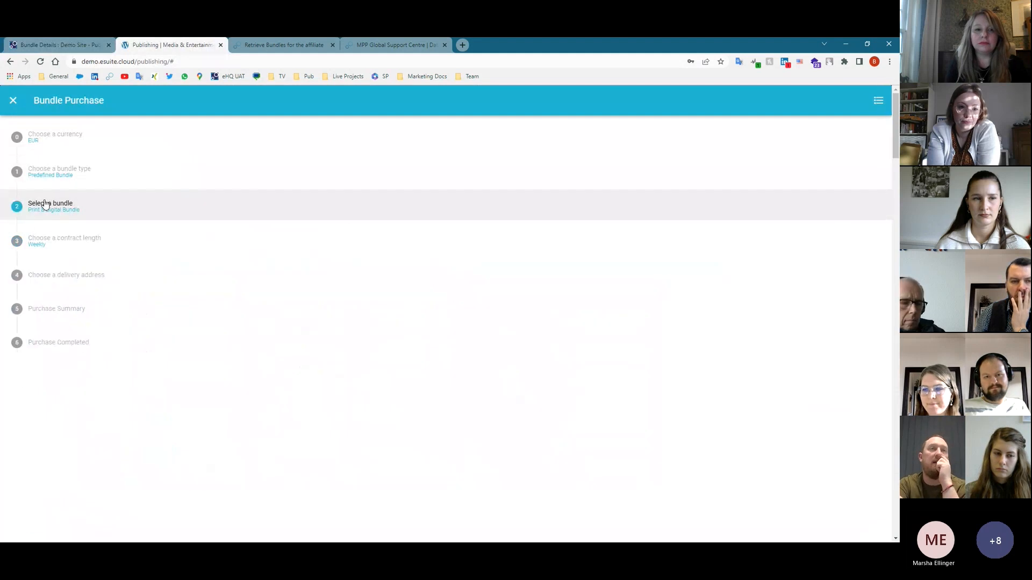
click(46, 175)
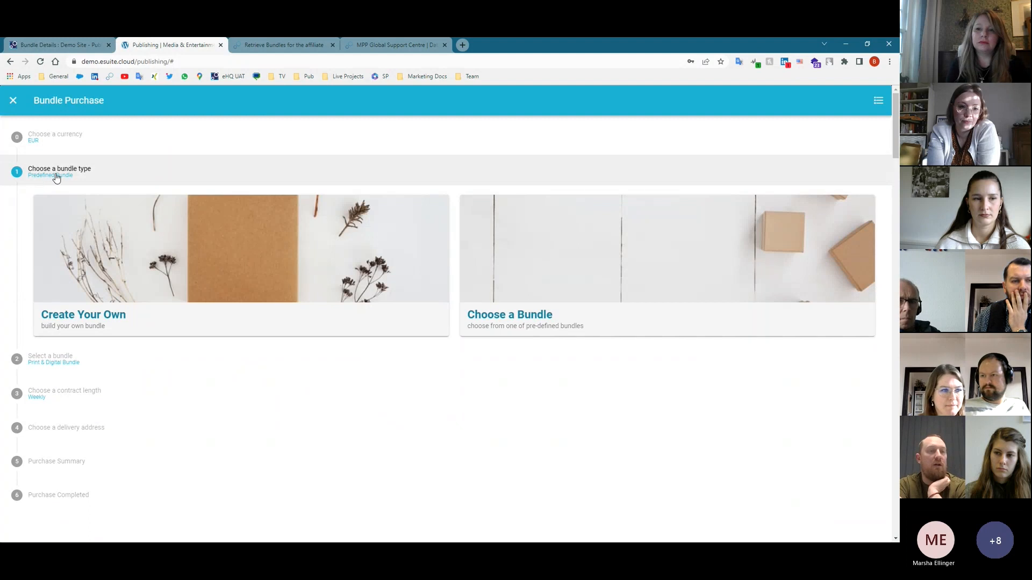
click(163, 280)
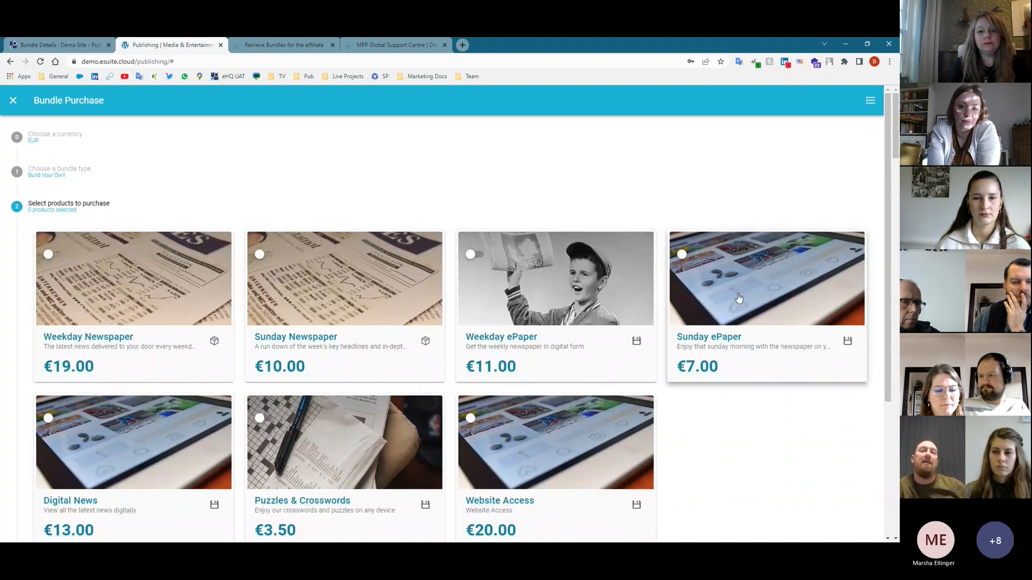
- Add Weekday Newspaper, Sunday ePaper and Puzzles & Crosswords to the bundle and continue to contract length
click(134, 301)
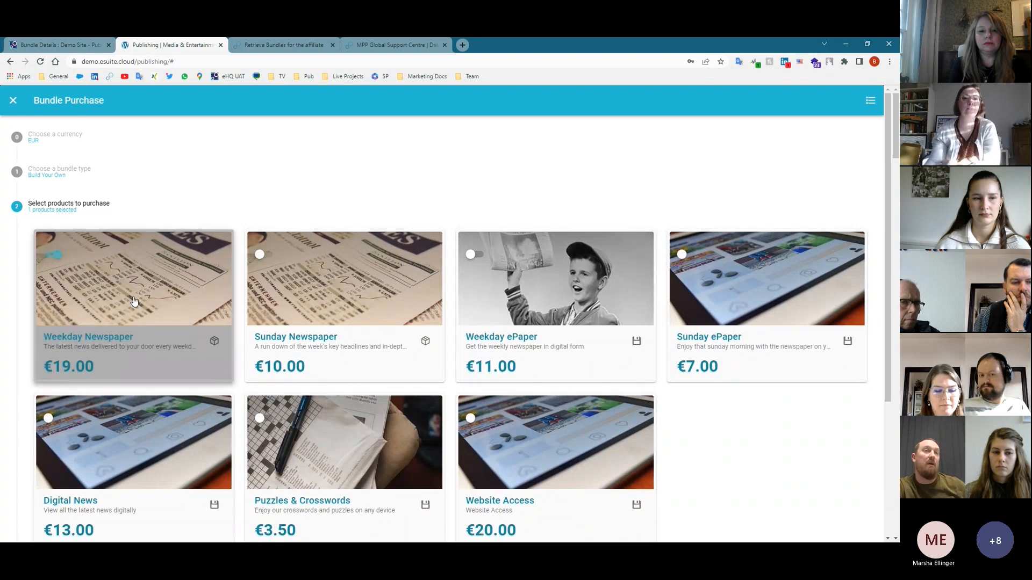
click(734, 305)
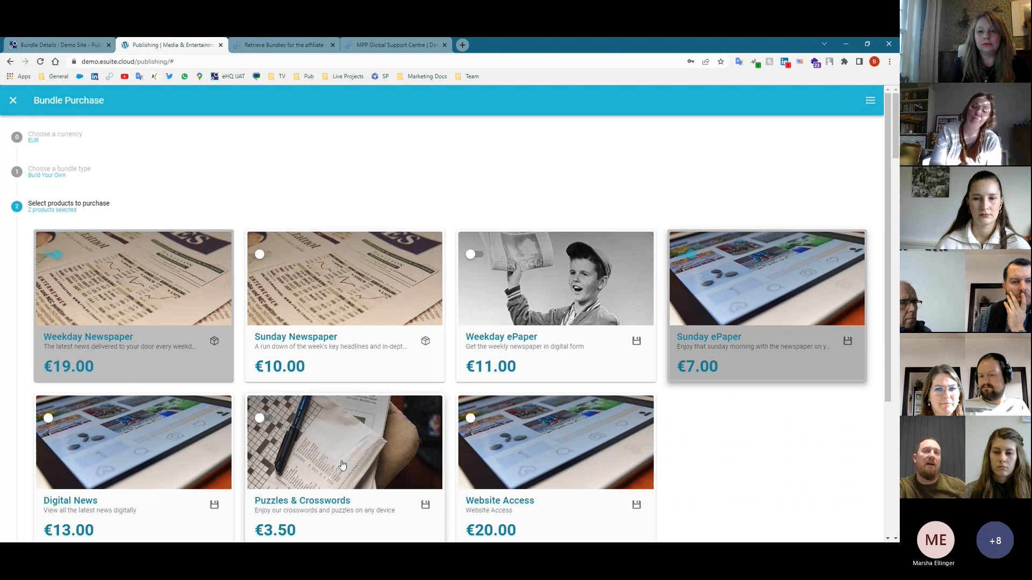
click(289, 478)
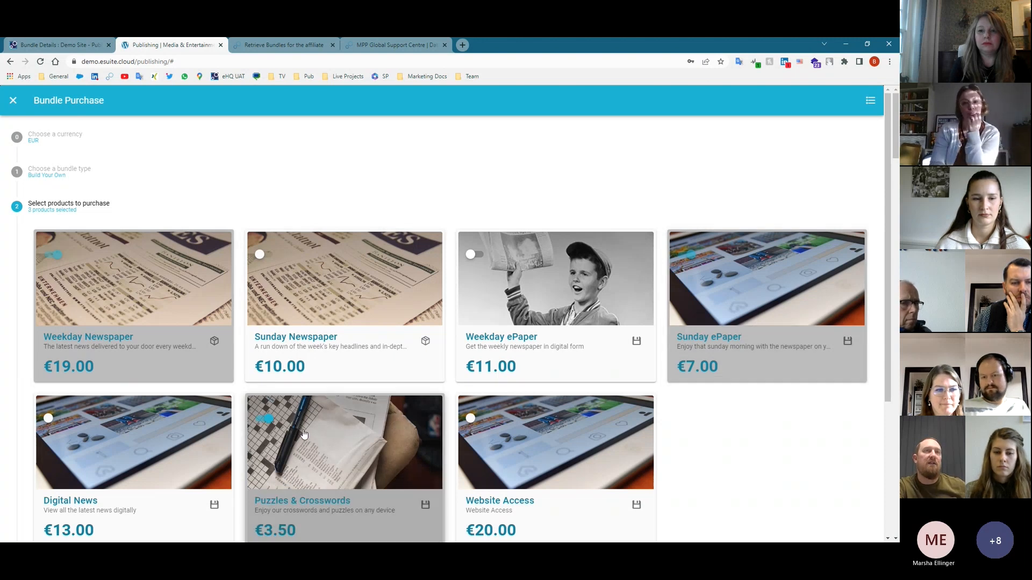
scroll(447, 314, down, 1)
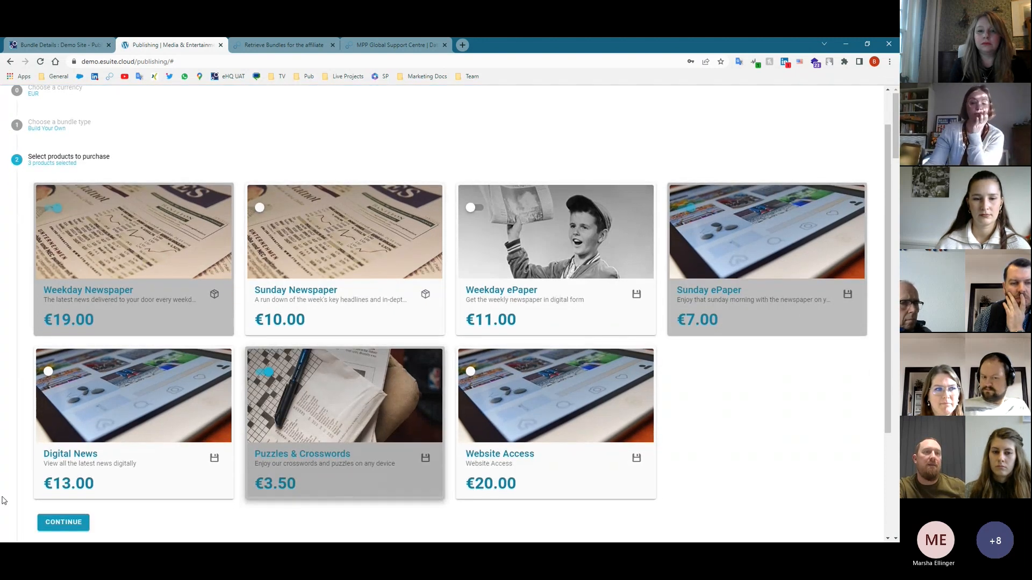
click(60, 523)
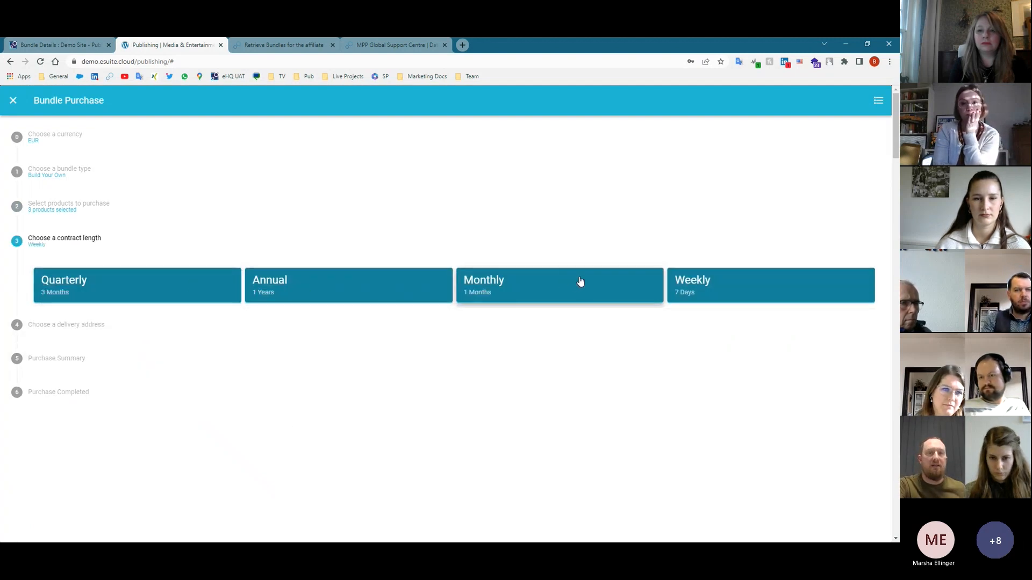
- Check the eSuite bundle pricing, then choose the Monthly contract length on the demo site
click(59, 44)
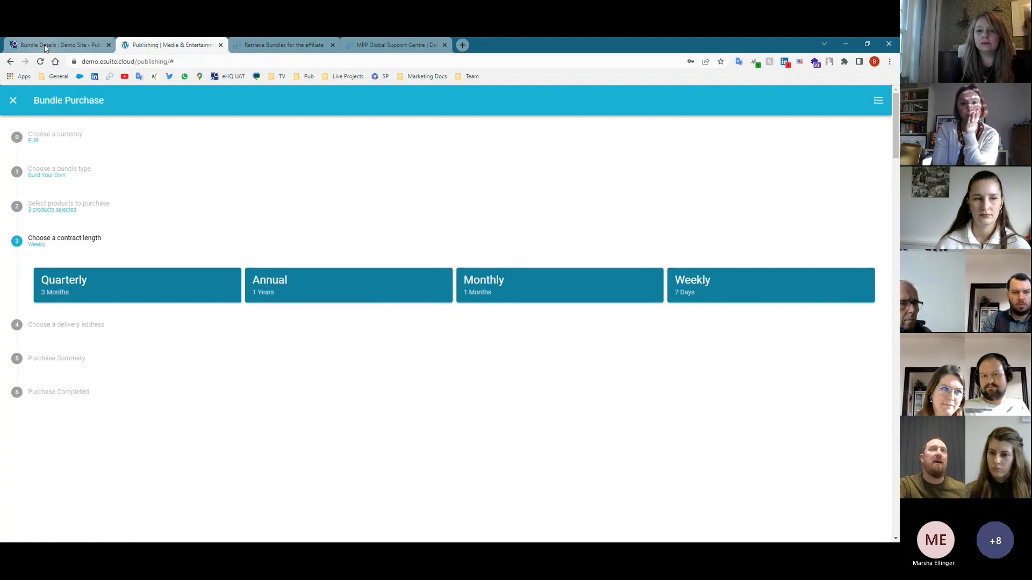
mouse_move(436, 100)
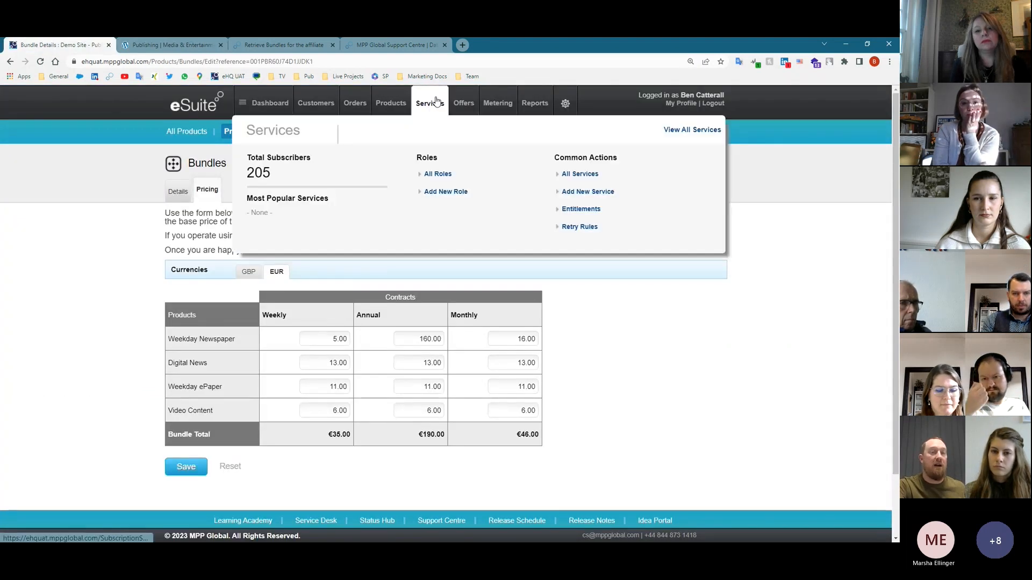
click(145, 46)
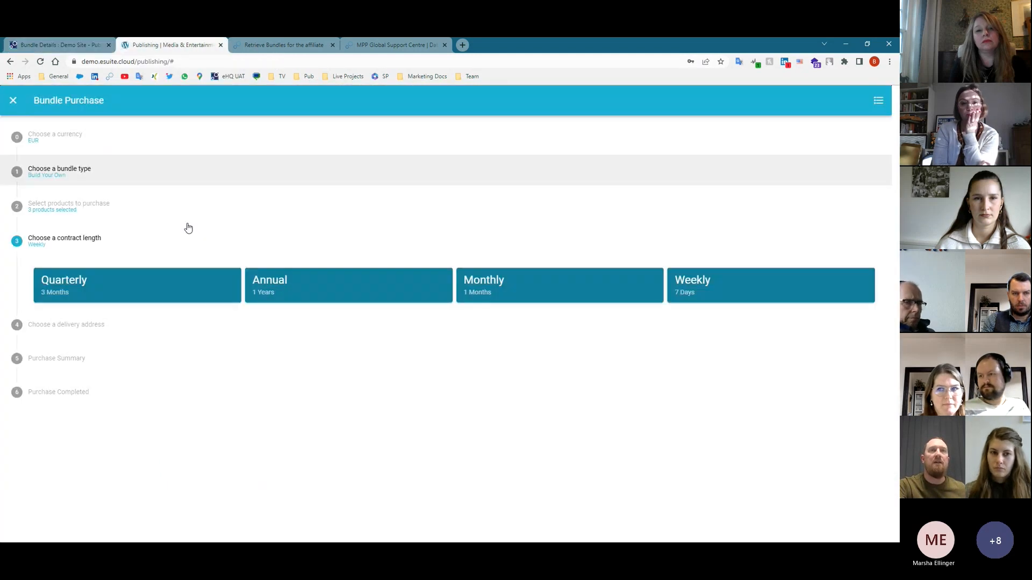
click(534, 288)
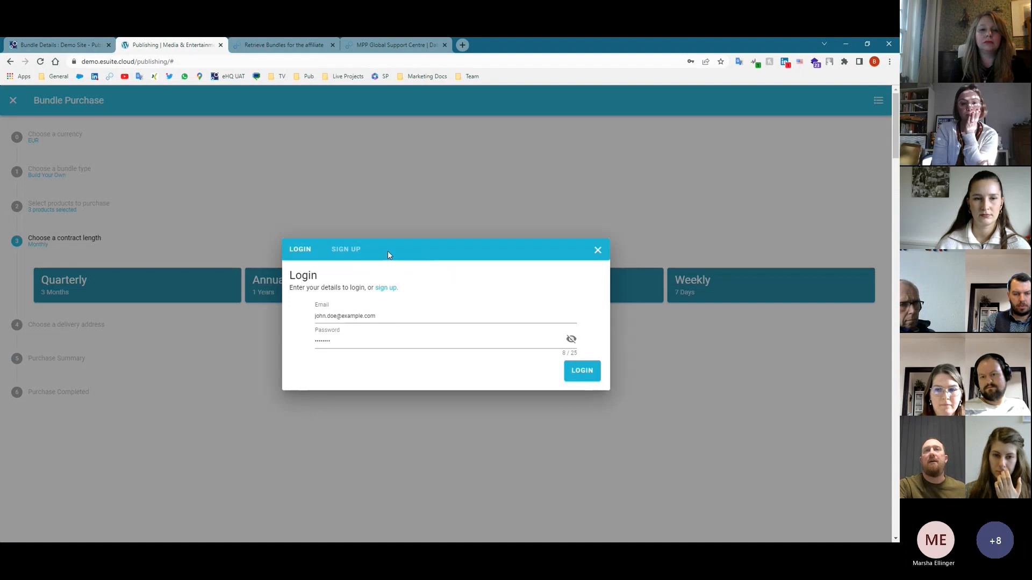
- Sign up a new subscriber account and add a credit card as the payment method
click(346, 249)
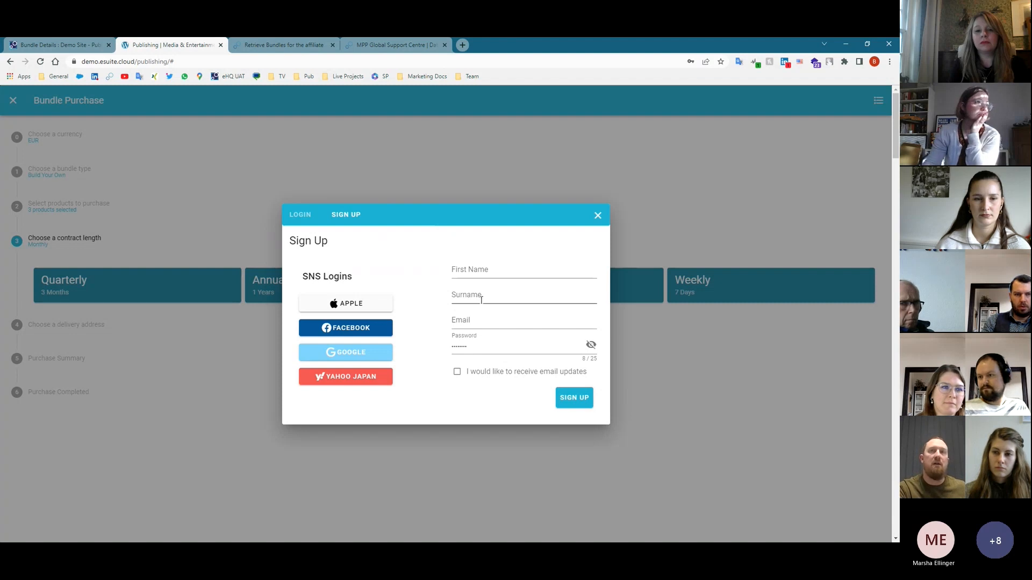
click(582, 398)
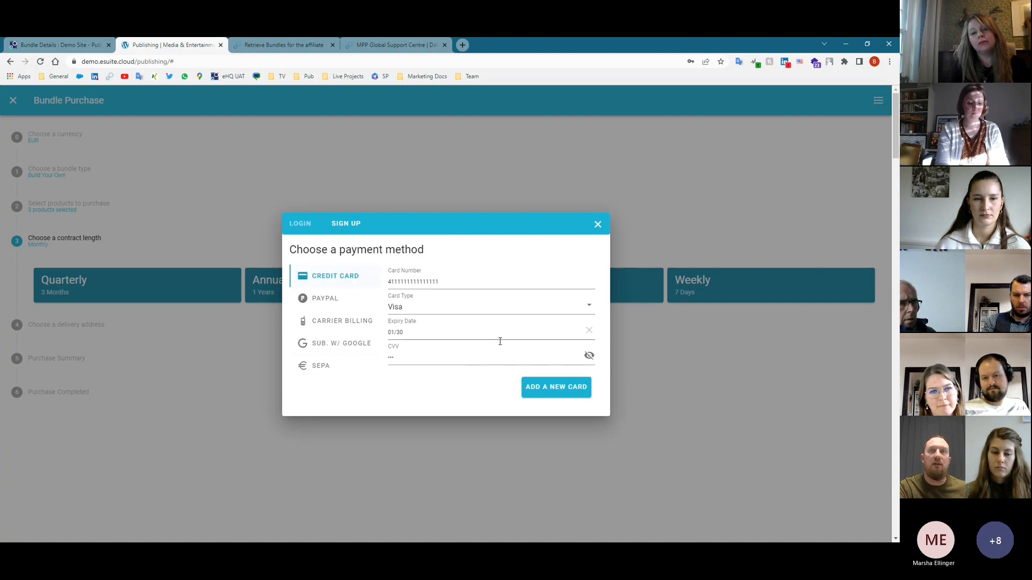
click(557, 390)
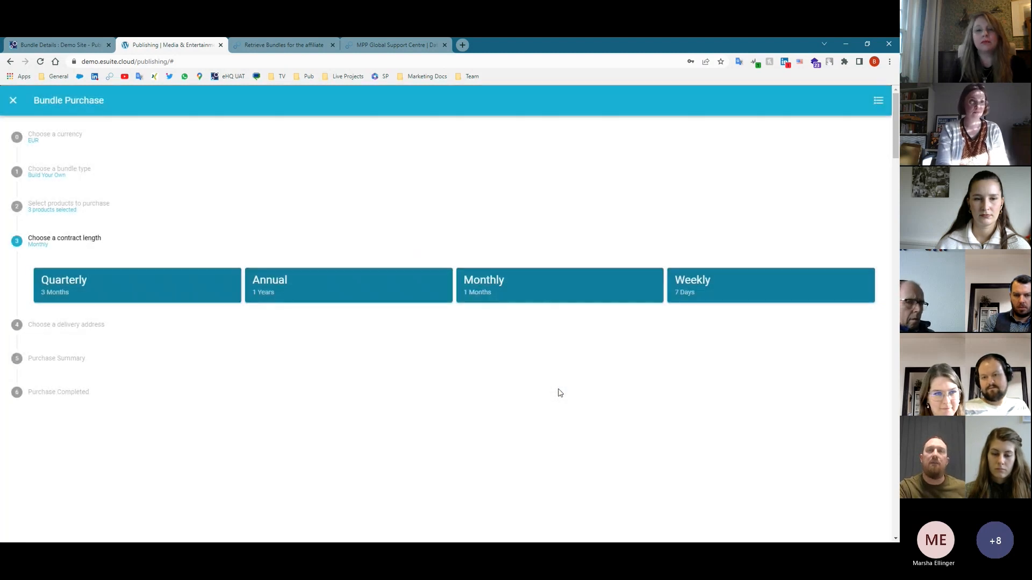
- Save the pre-filled delivery address and purchase the €29.50 build-your-own bundle
click(518, 295)
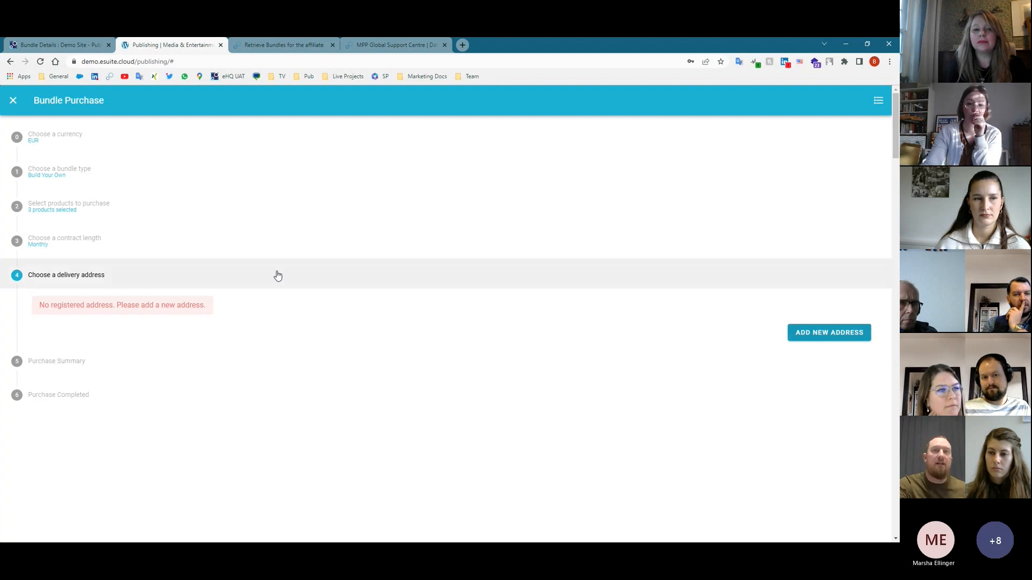
click(803, 338)
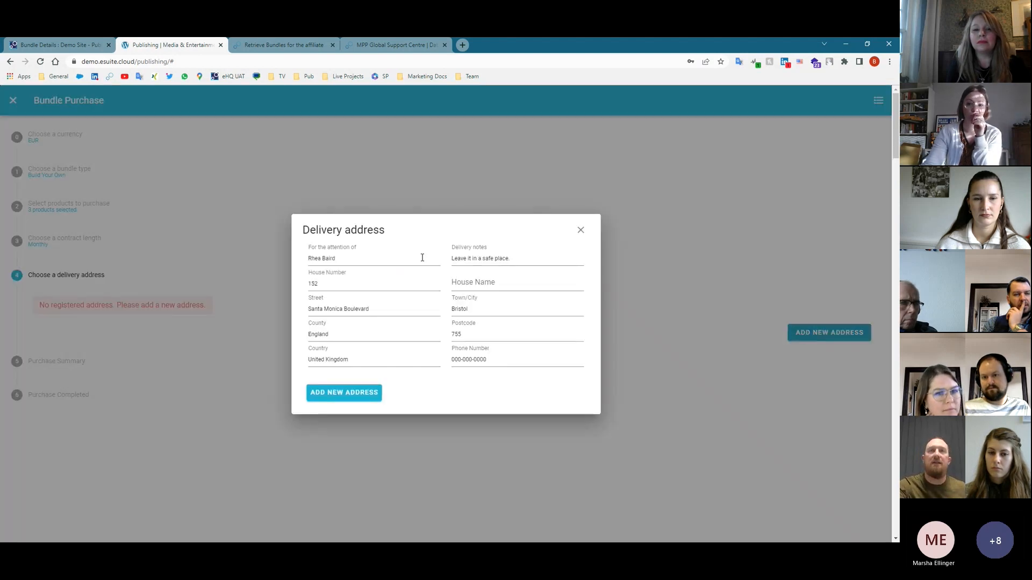
click(345, 393)
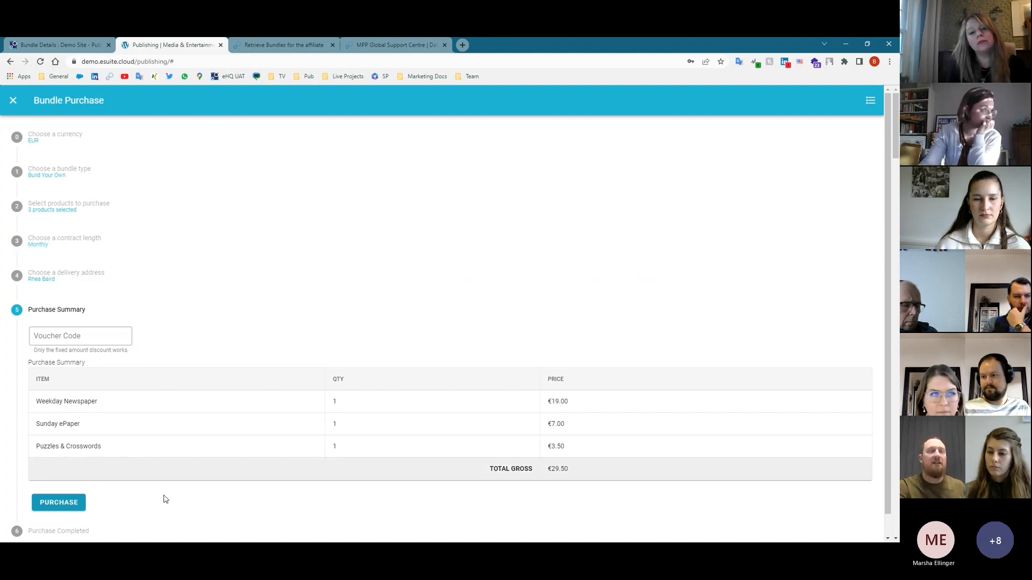
click(76, 505)
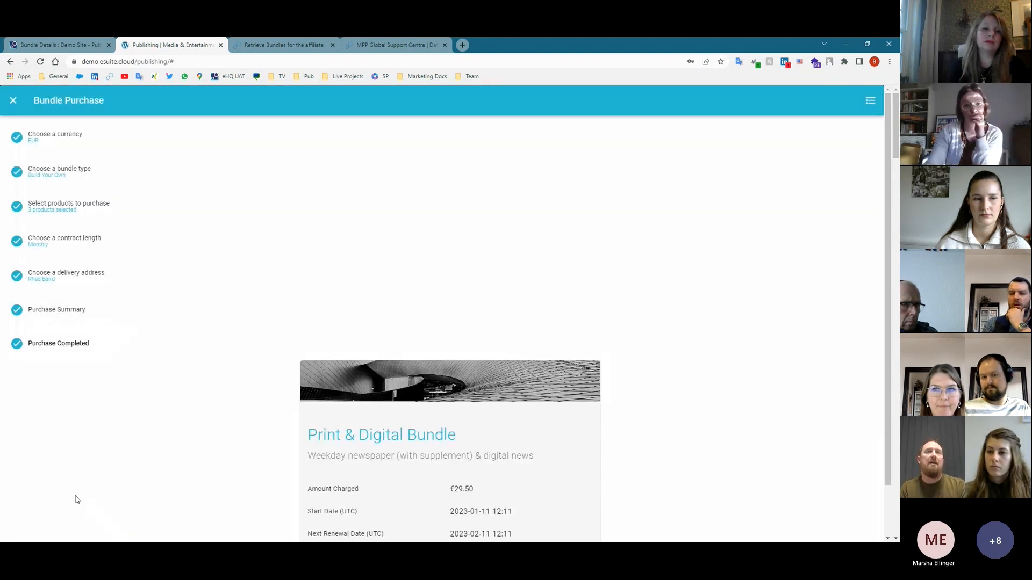
scroll(467, 490, down, 1)
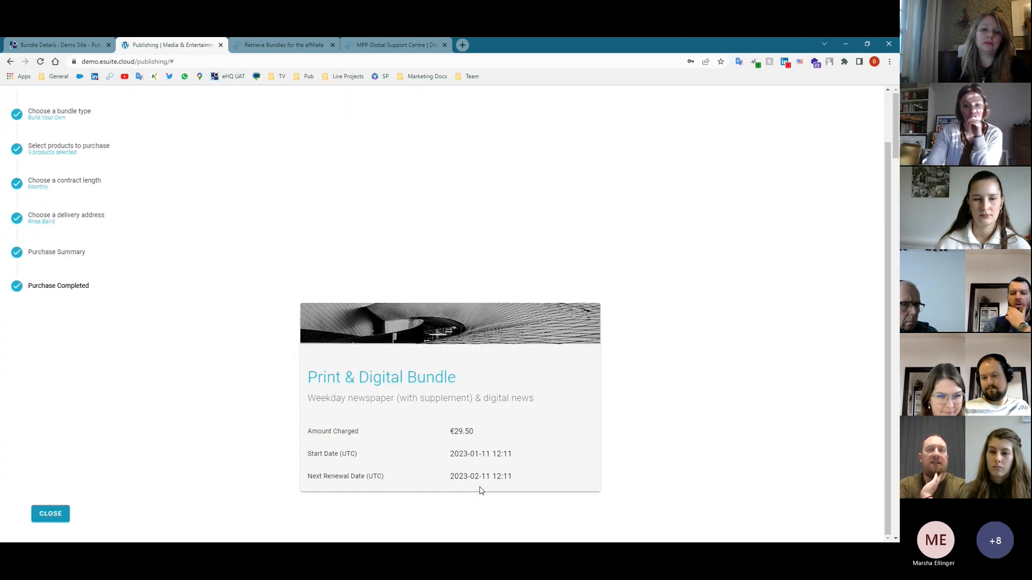
- Close the purchase confirmation and switch to the eSuite HQ dashboard
click(51, 515)
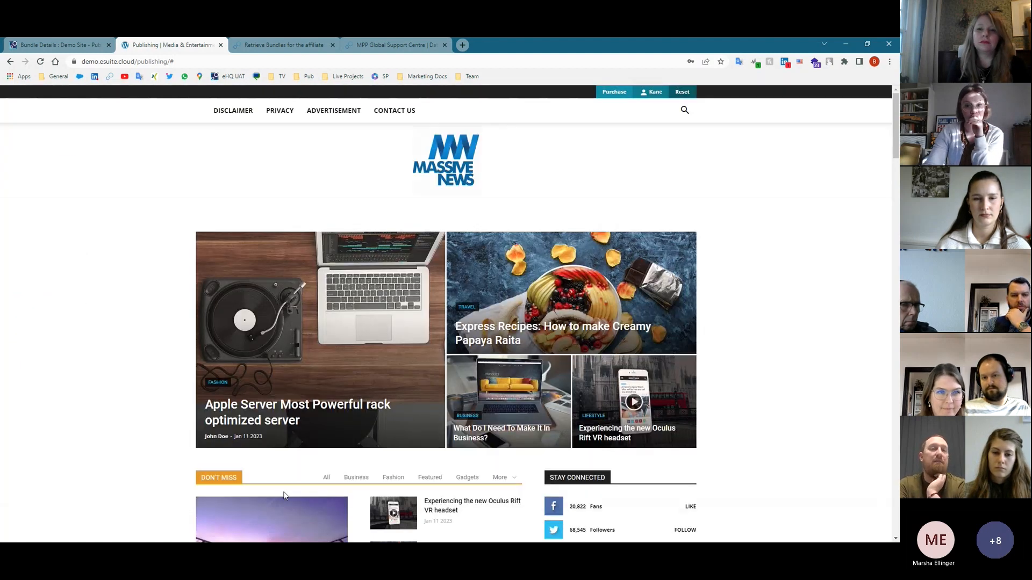
scroll(482, 370, down, 2)
scroll(595, 382, up, 3)
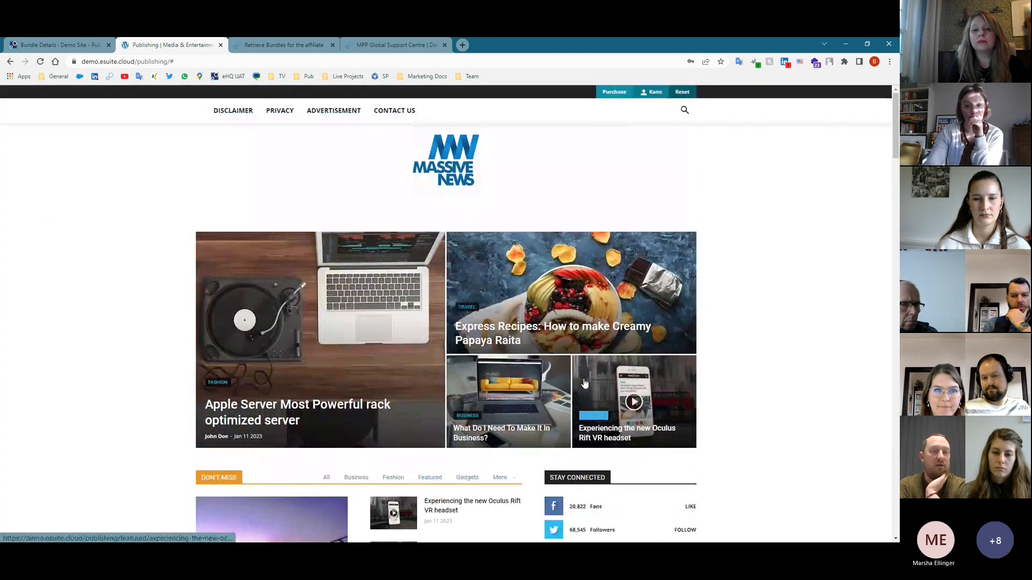
mouse_move(656, 97)
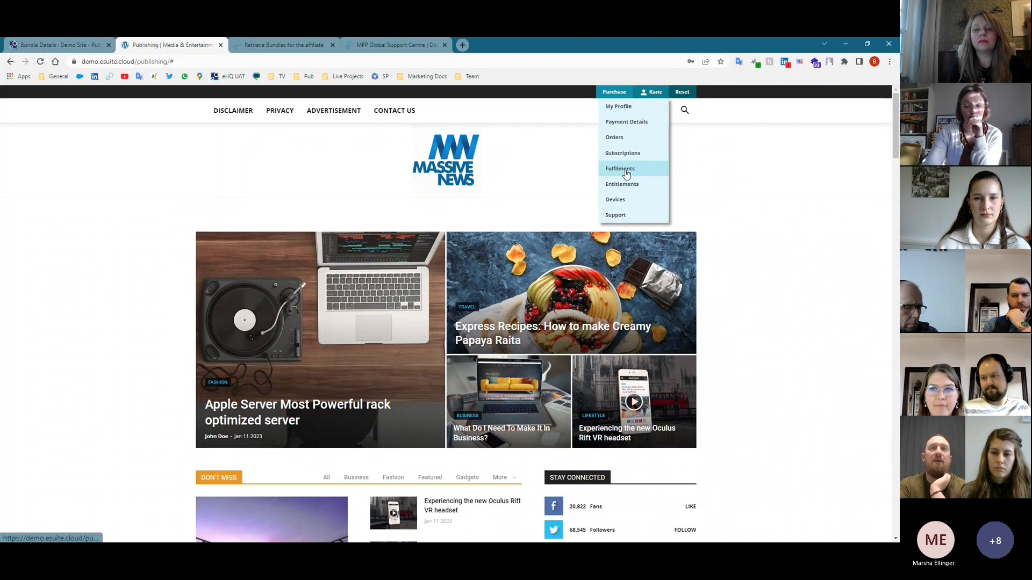
click(53, 47)
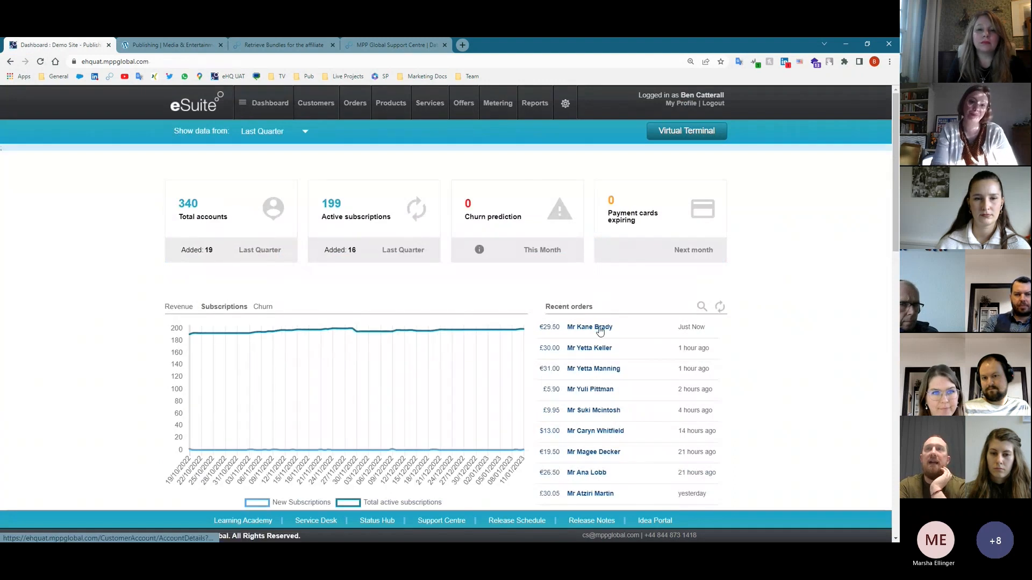
click(601, 328)
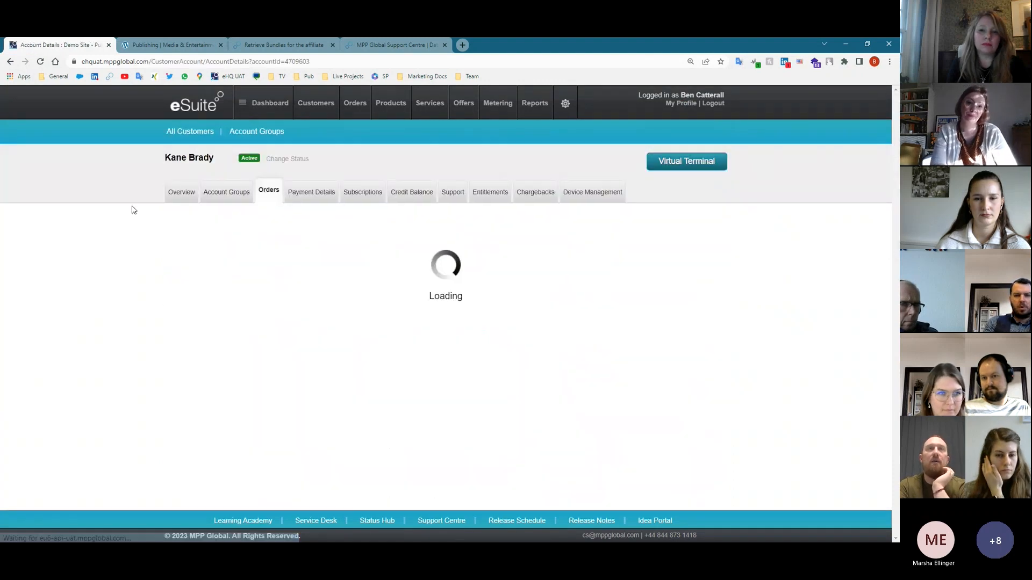
click(174, 195)
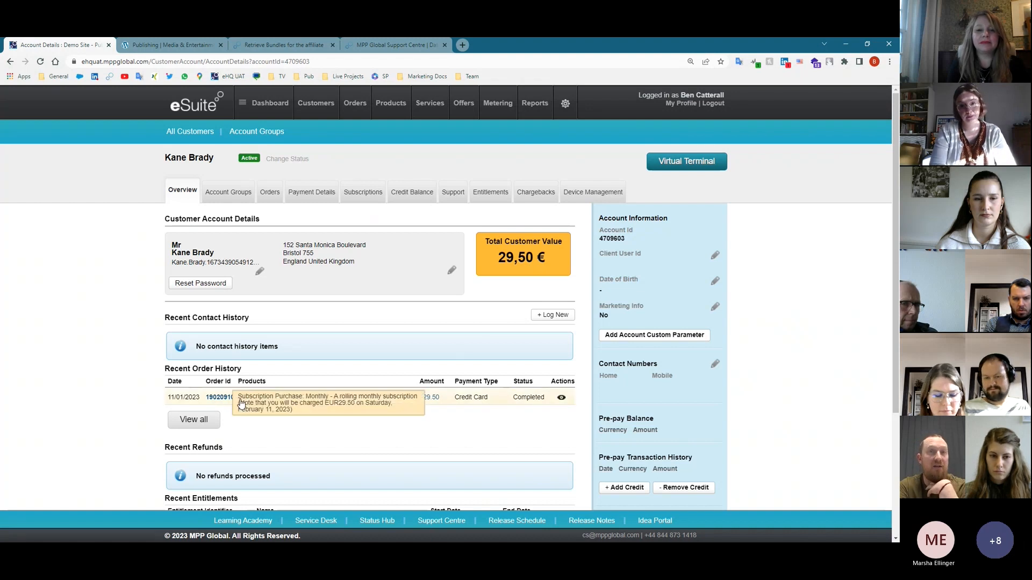
scroll(226, 402, down, 3)
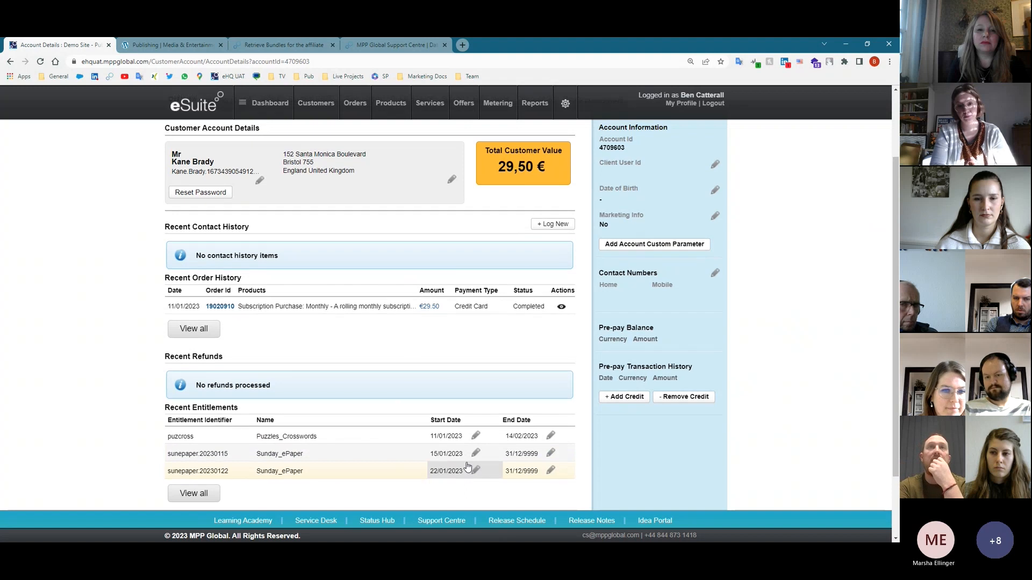
scroll(355, 323, up, 3)
click(238, 192)
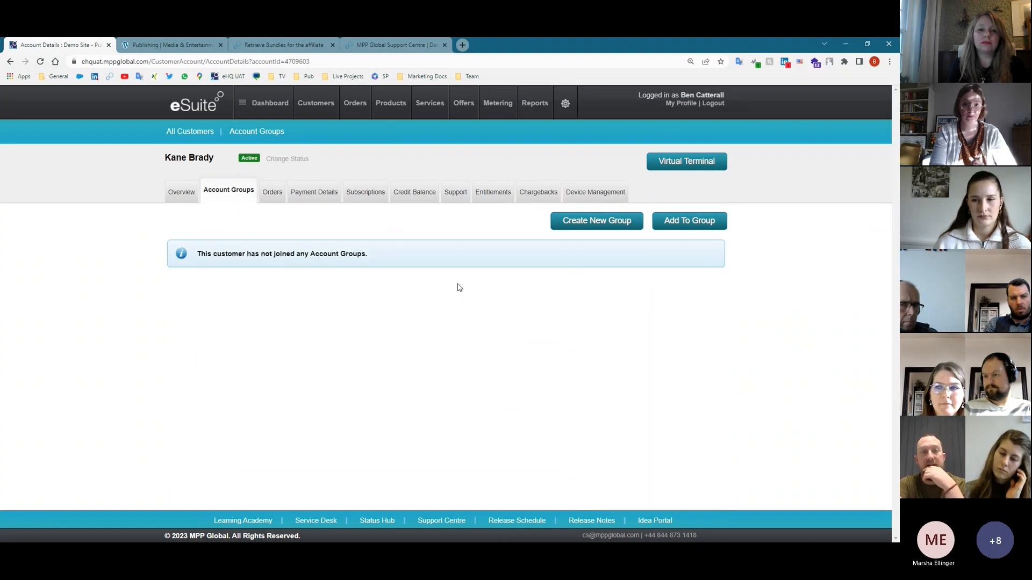
click(270, 199)
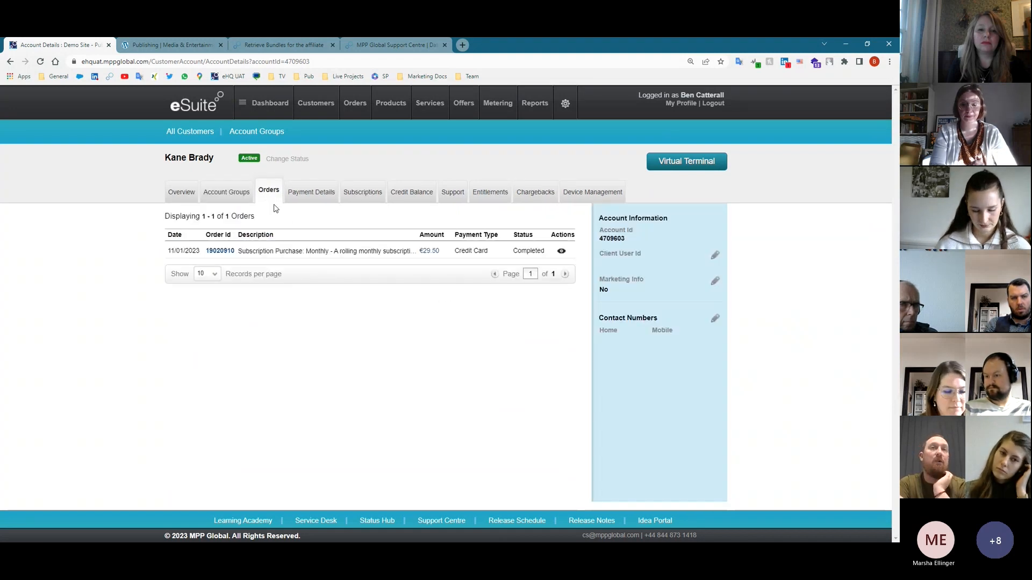
click(220, 252)
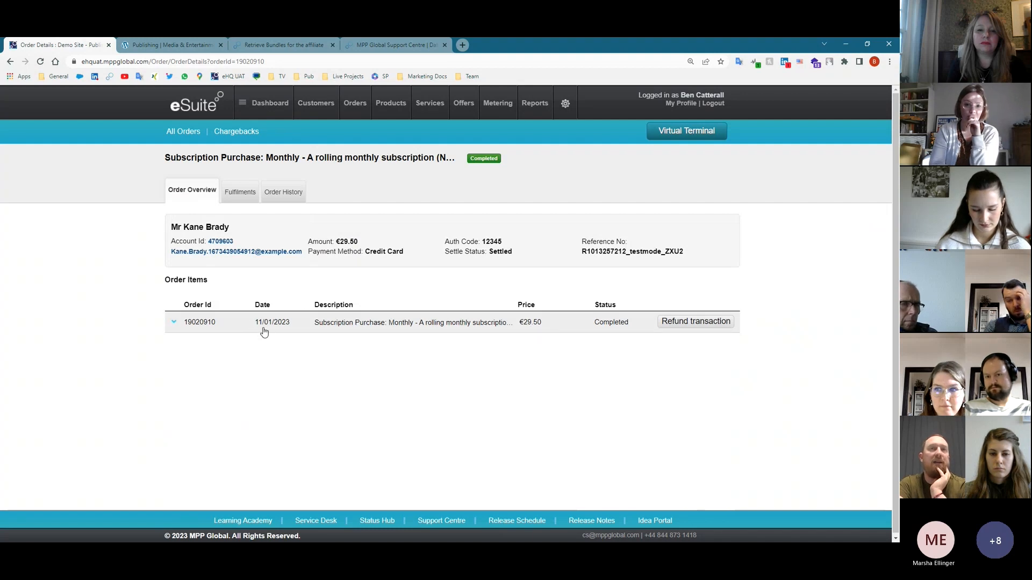
- Expand the order's tax breakdown, then draft a Sunday ePaper refund with reason 'App Faile' and cancel it
click(173, 323)
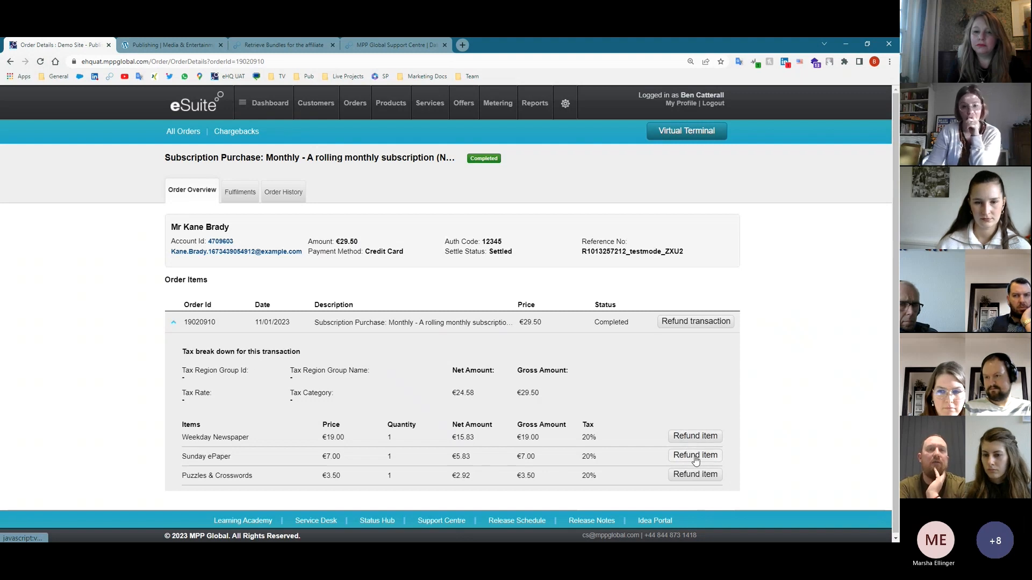
click(701, 460)
scroll(691, 451, down, 3)
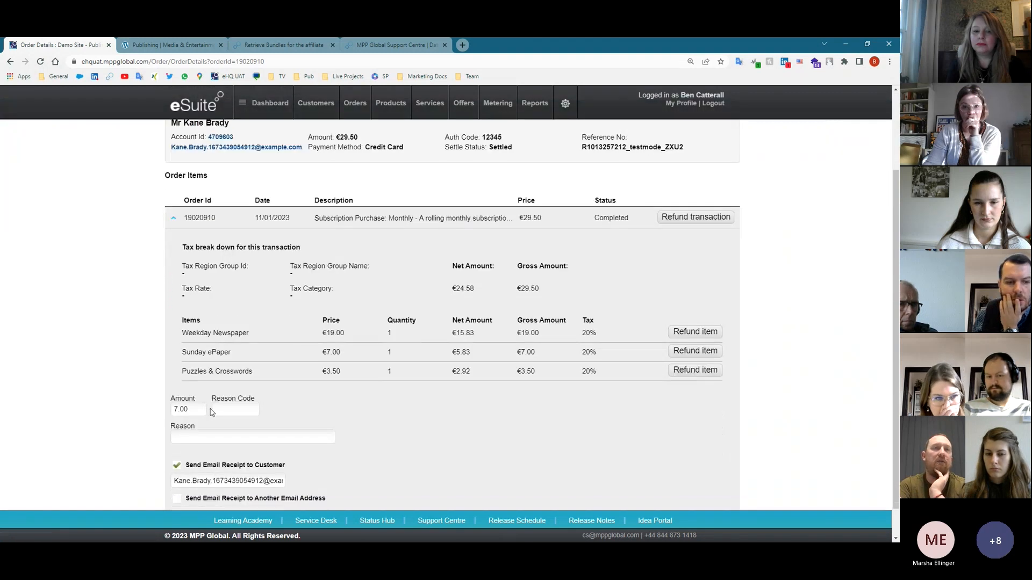
click(243, 375)
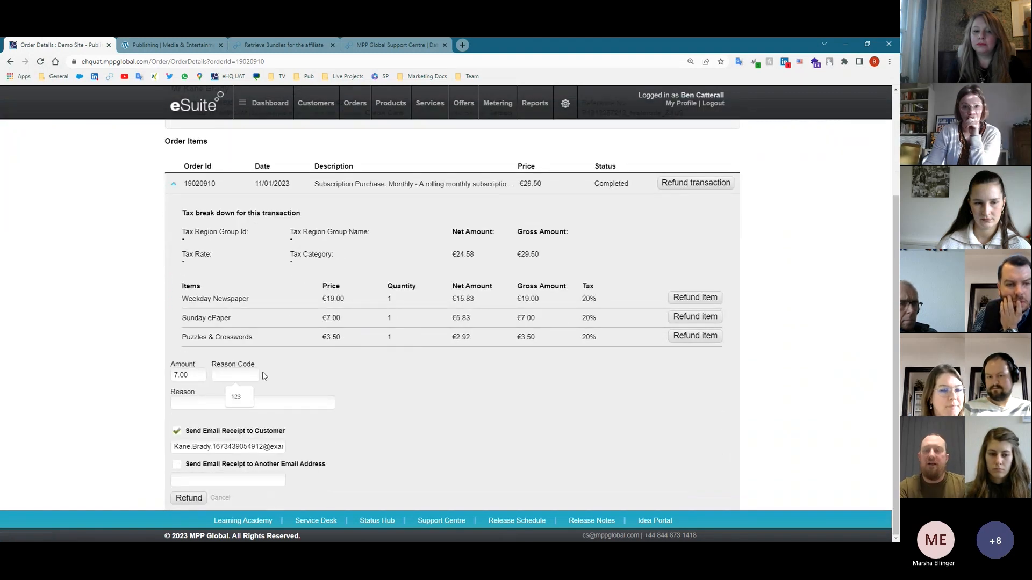
key(Tab)
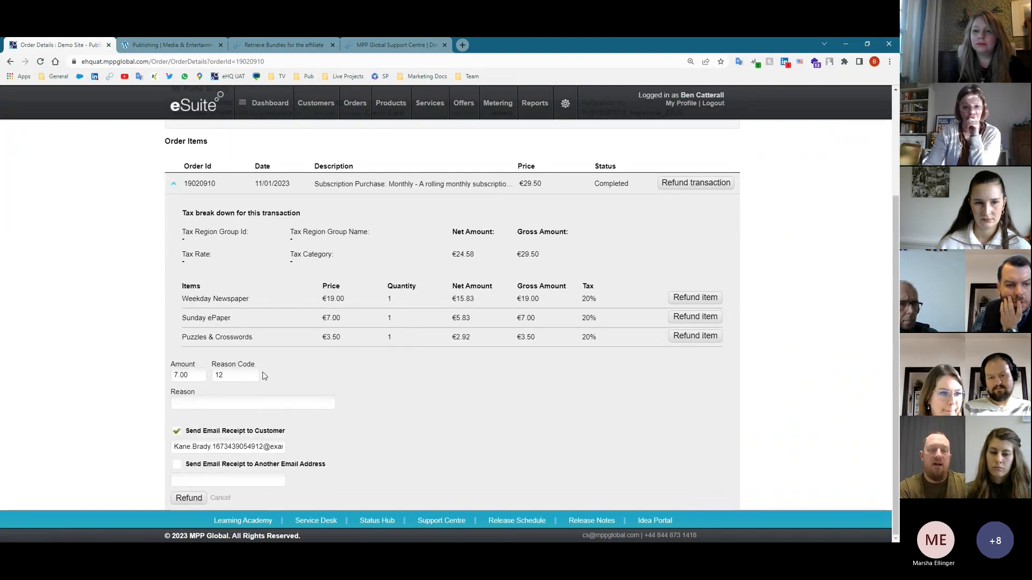
text(App Failed)
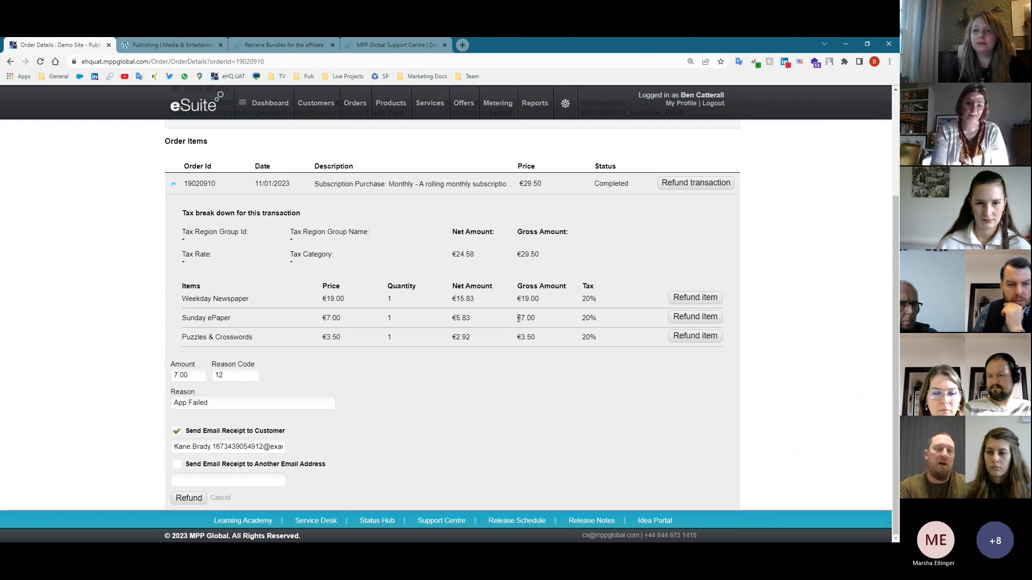
click(220, 497)
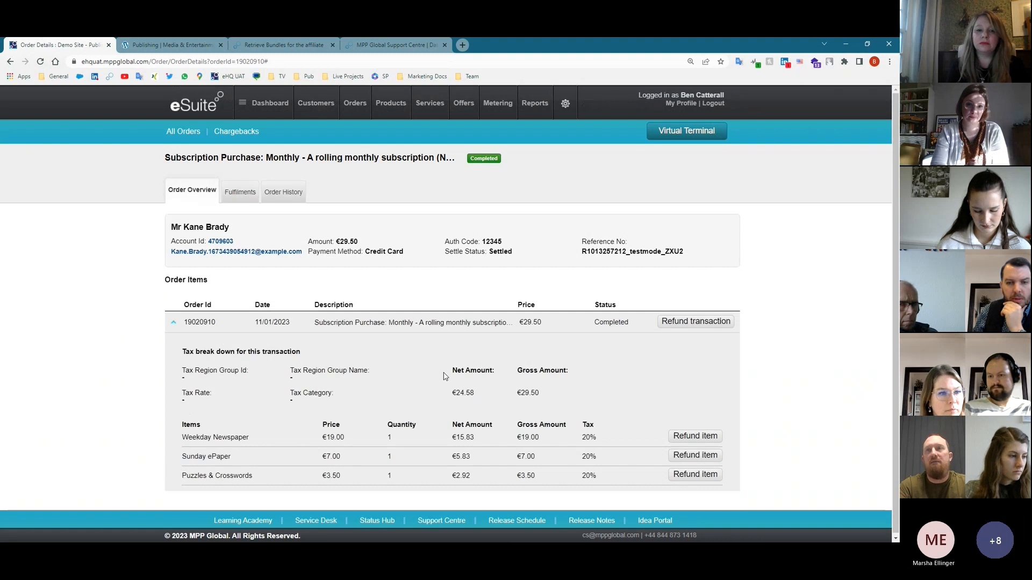
- Open the order's Fulfilments and view the second fulfilment's delivery details
click(234, 200)
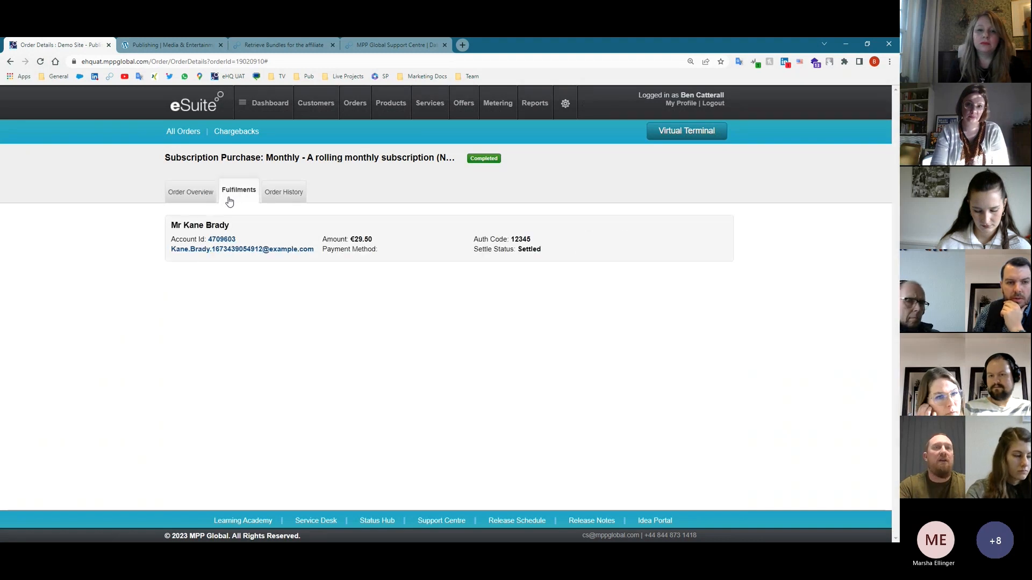
scroll(186, 353, down, 1)
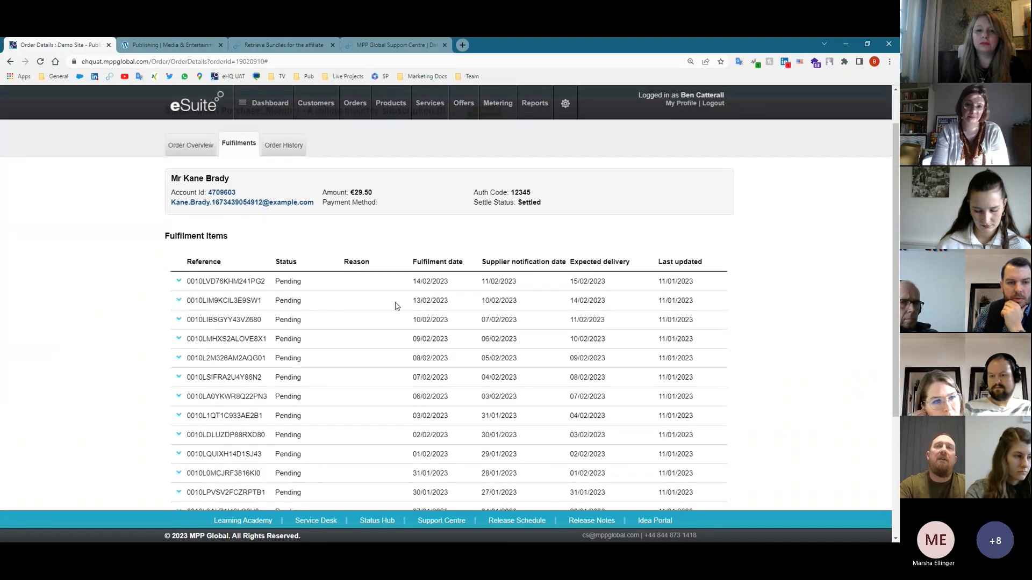
click(179, 301)
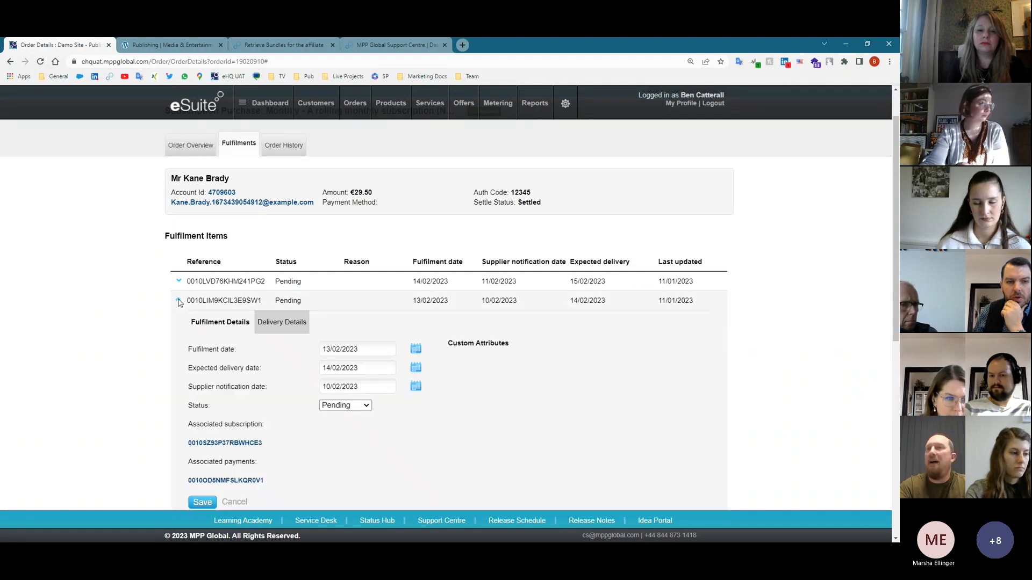
click(280, 323)
scroll(303, 349, down, 3)
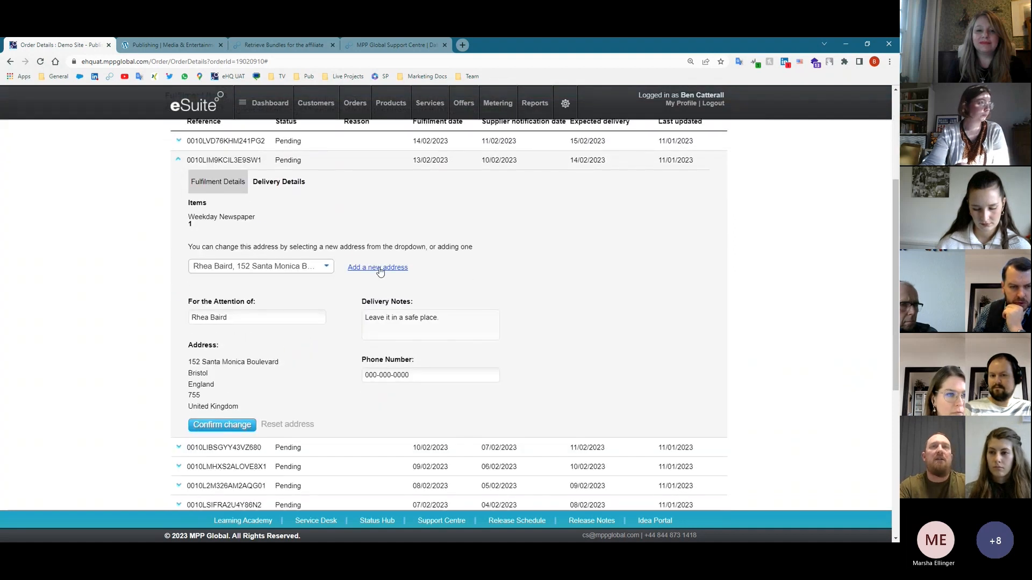
- Start a new delivery address with a street name, then return via Order Overview to the customer's account
click(379, 268)
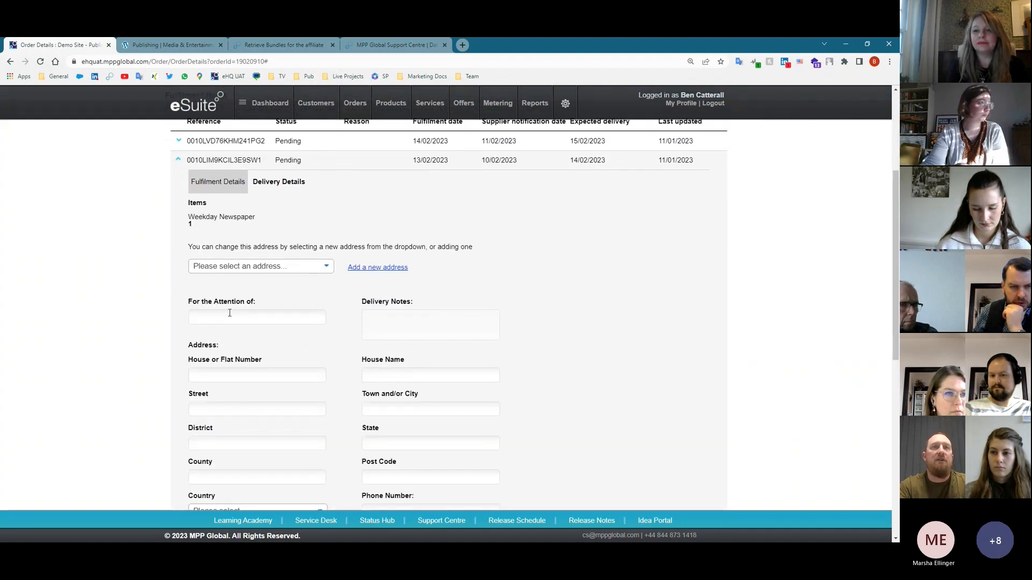
click(218, 409)
text(Beach S)
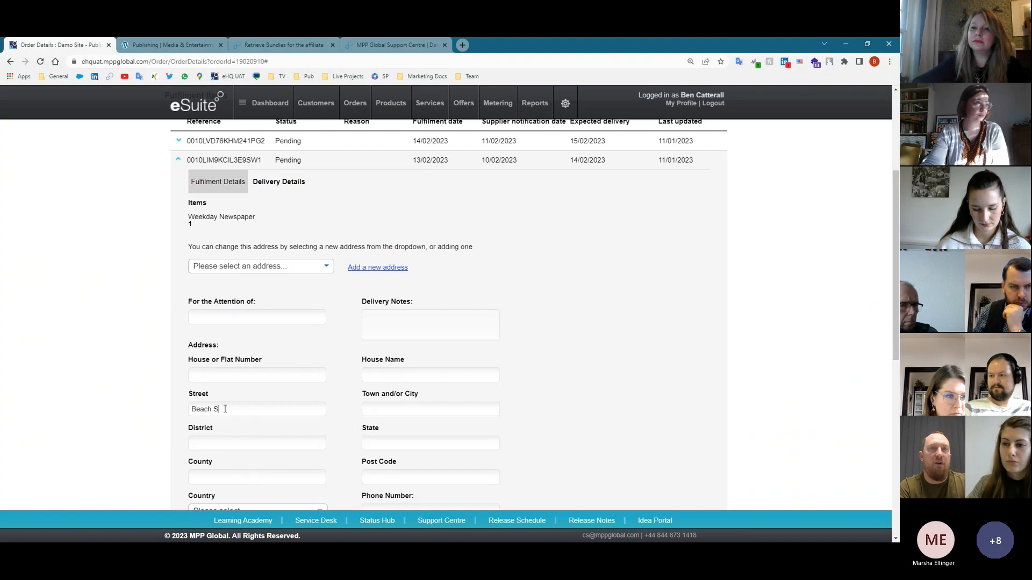
text(d)
key(BackSpace)
text(oad)
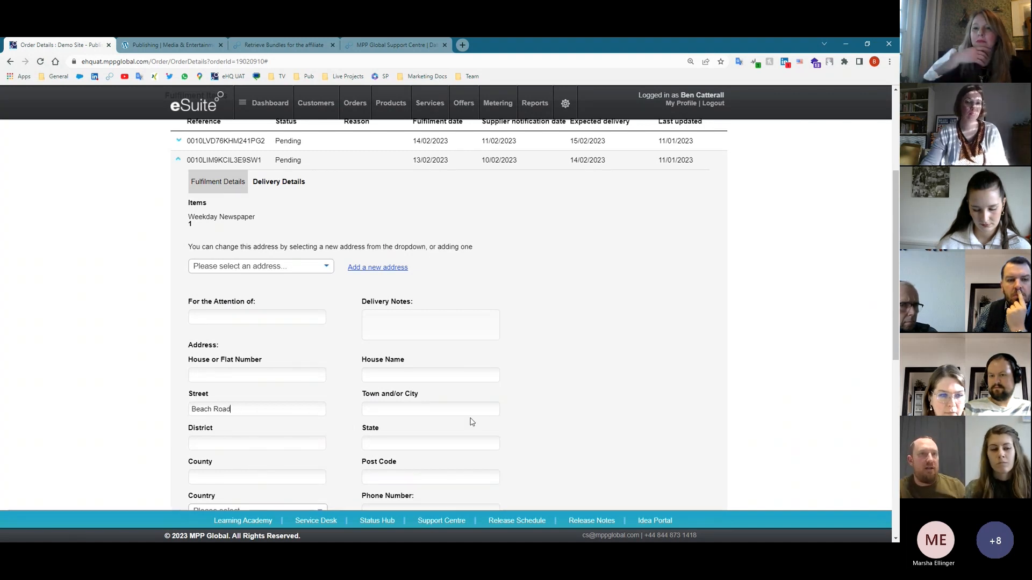
scroll(469, 419, down, 1)
scroll(345, 467, down, 2)
scroll(257, 402, up, 7)
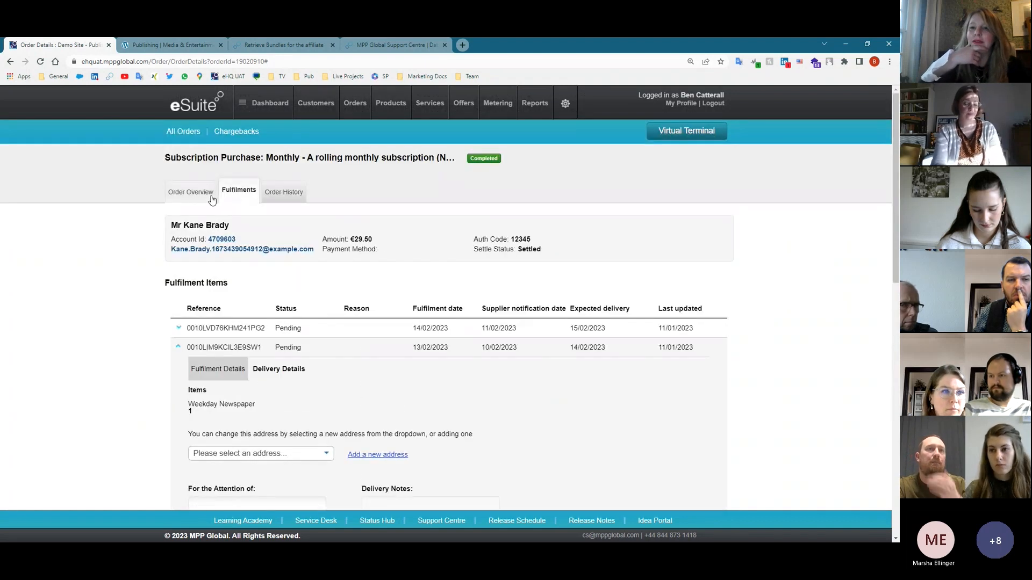
click(210, 202)
click(226, 243)
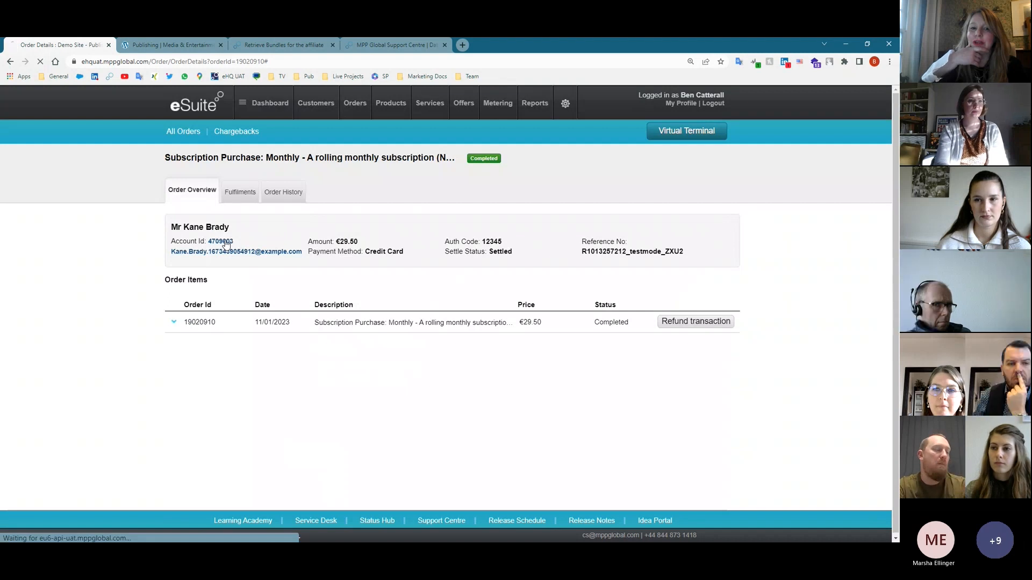
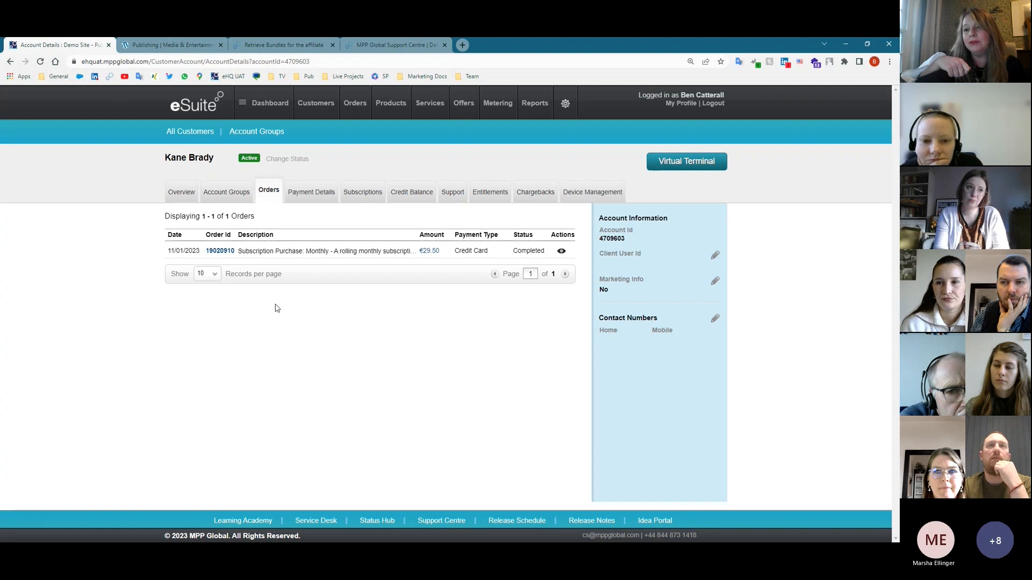
- On the Massive News site, open the account's orders and expand the completed order's products
click(188, 47)
mouse_move(652, 92)
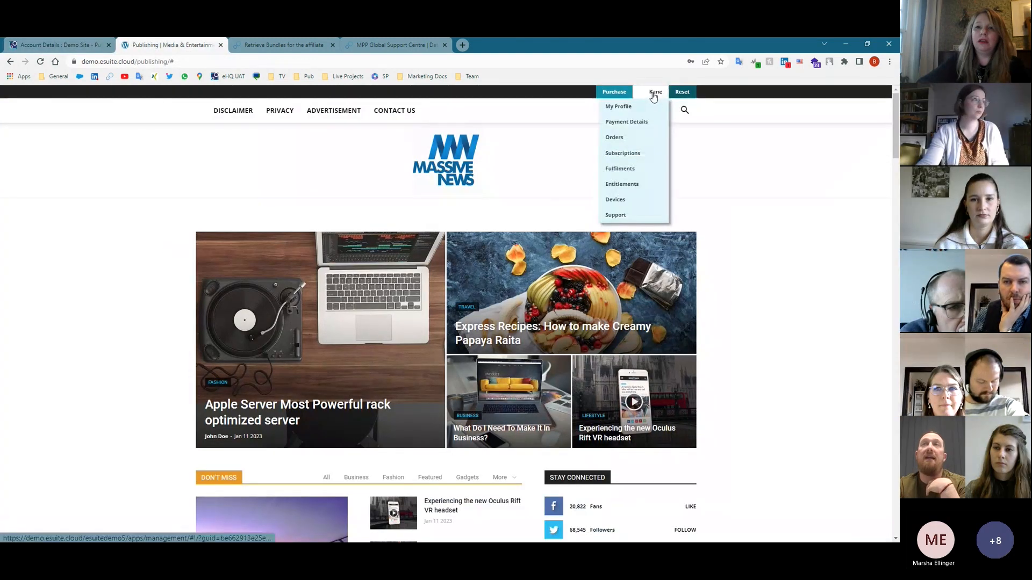
click(614, 137)
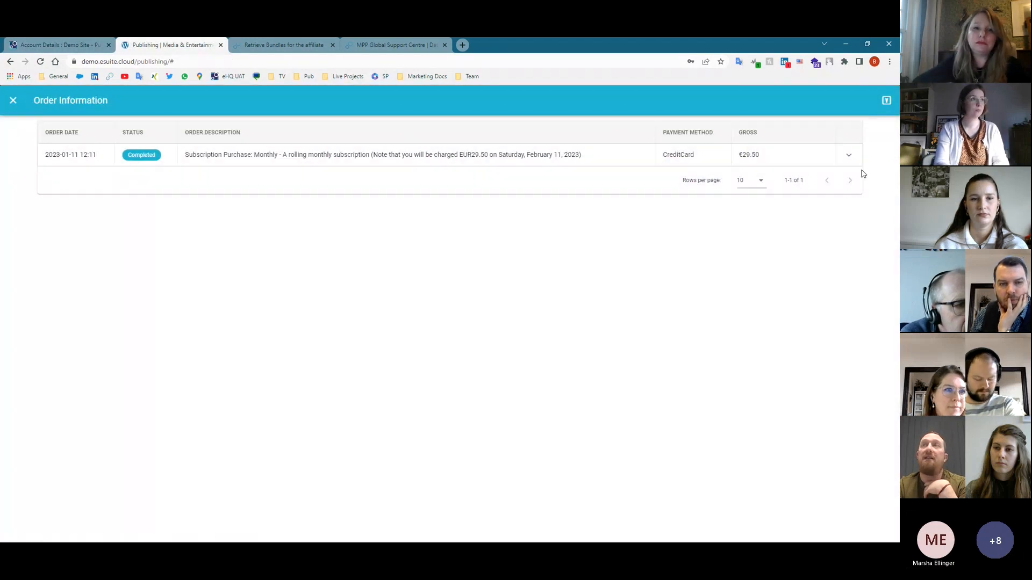
click(848, 156)
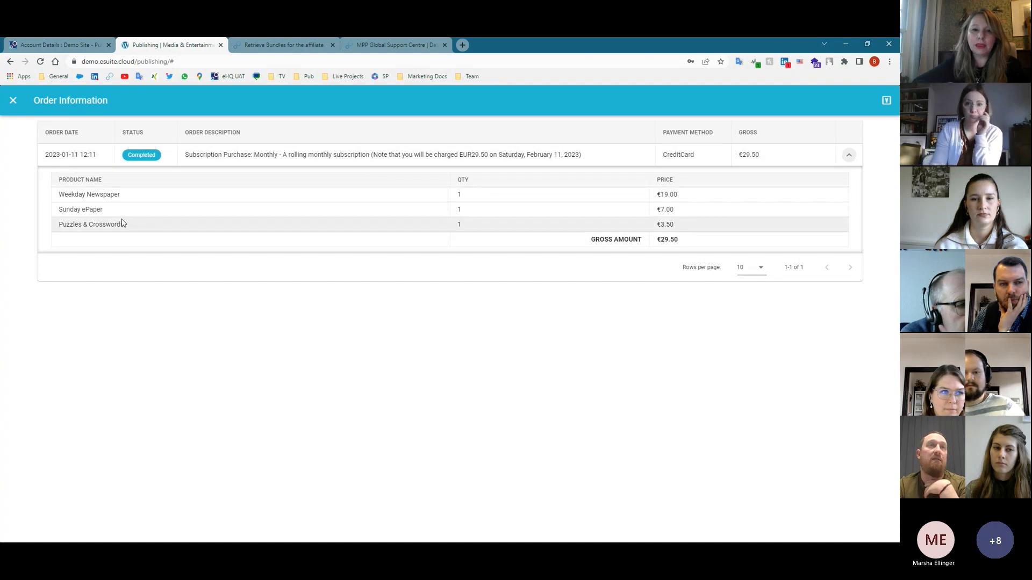
click(13, 101)
- Open Fulfilments, show the 2023-01-17 delivery details and its address editor, then go to the API bundles page
click(652, 92)
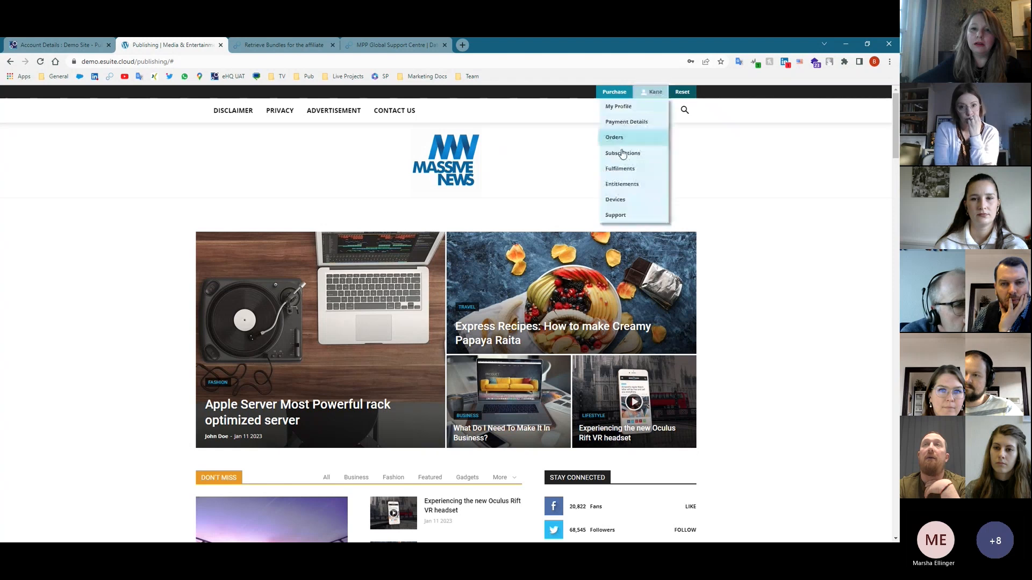
click(616, 169)
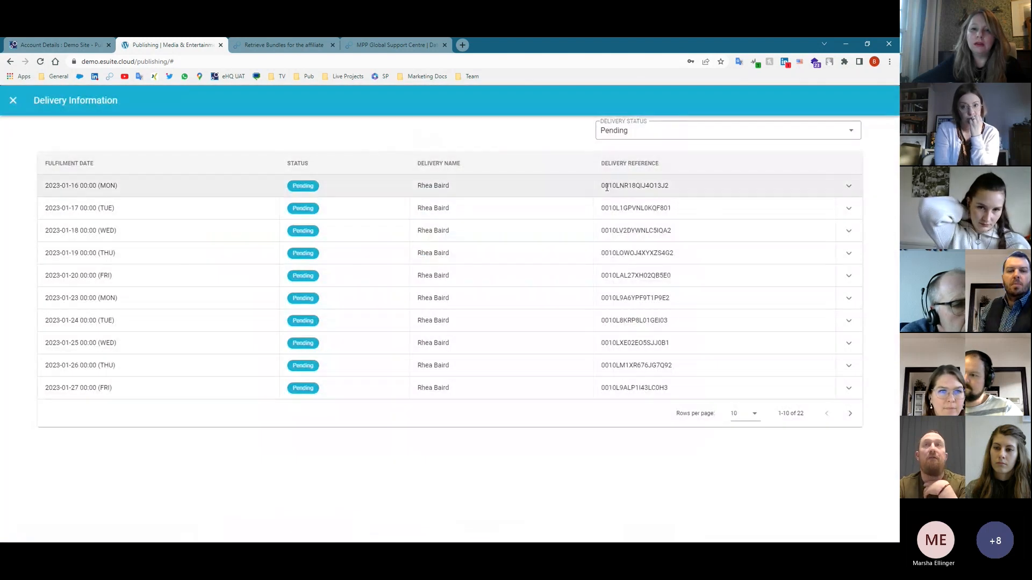
click(848, 208)
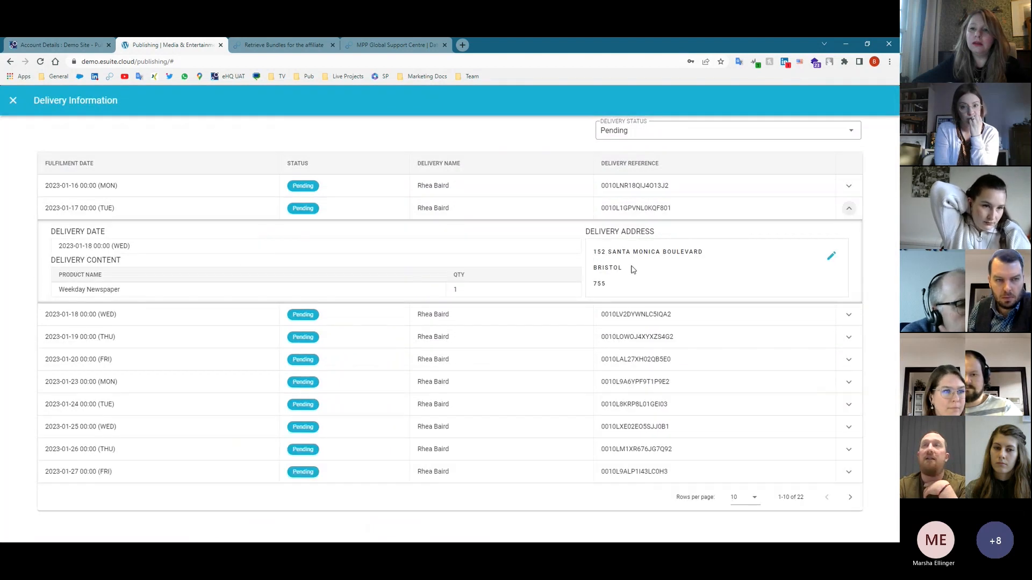
click(831, 257)
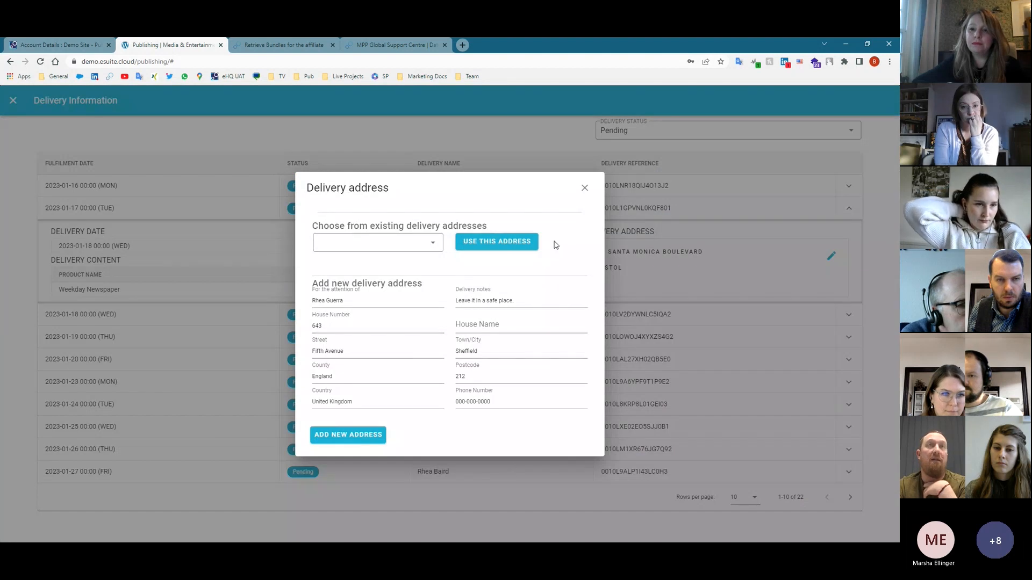
click(275, 46)
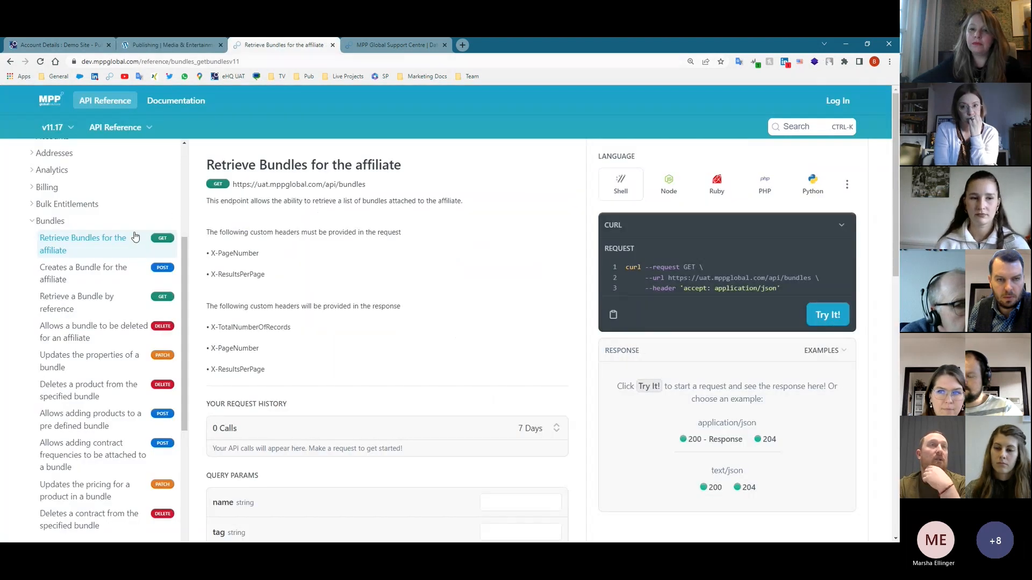
- Collapse Bundles, expand Accounts and open the 'Update an account.' endpoint documentation
click(39, 224)
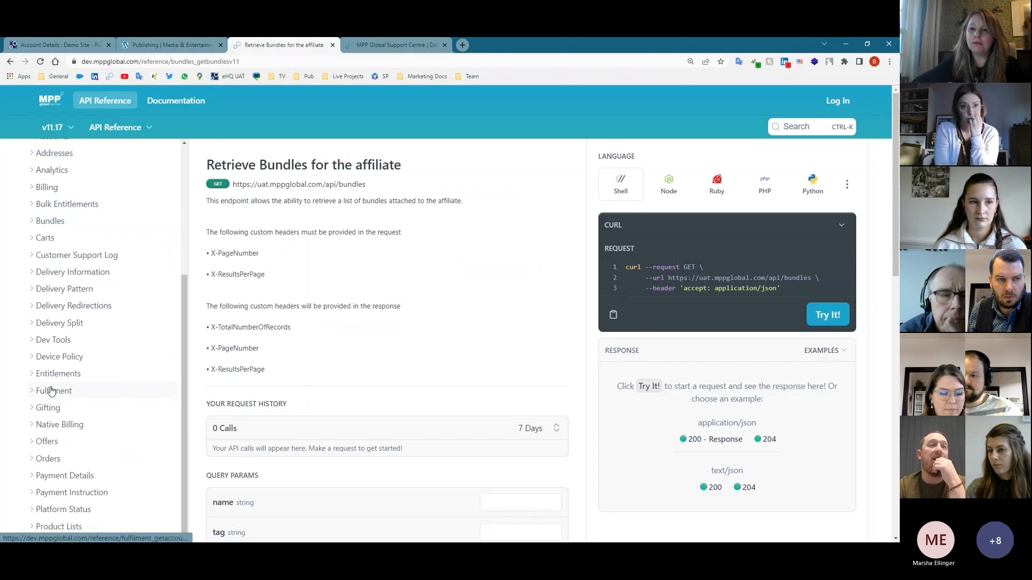
scroll(52, 390, down, 1)
scroll(51, 393, up, 5)
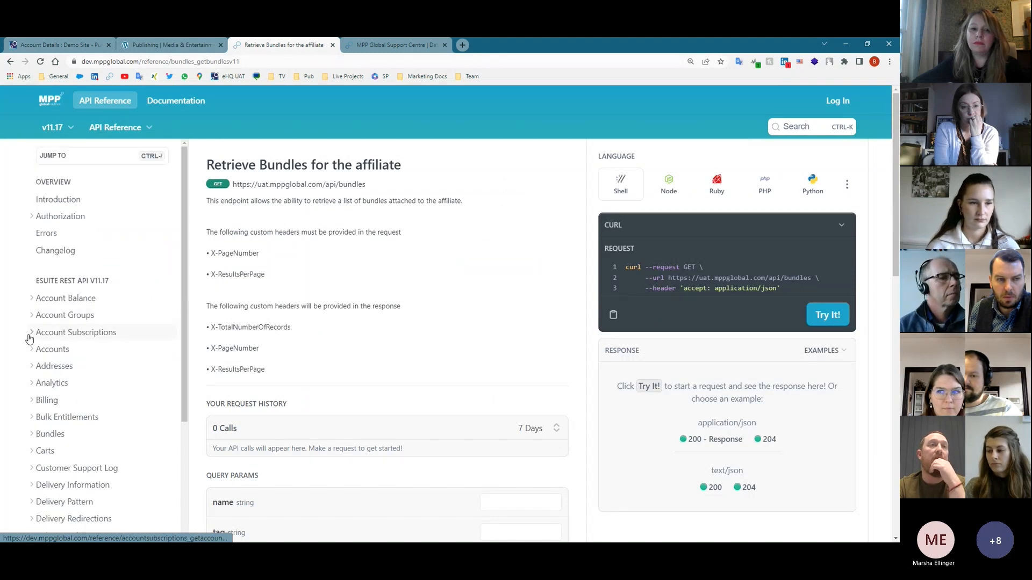
click(31, 358)
scroll(70, 406, down, 2)
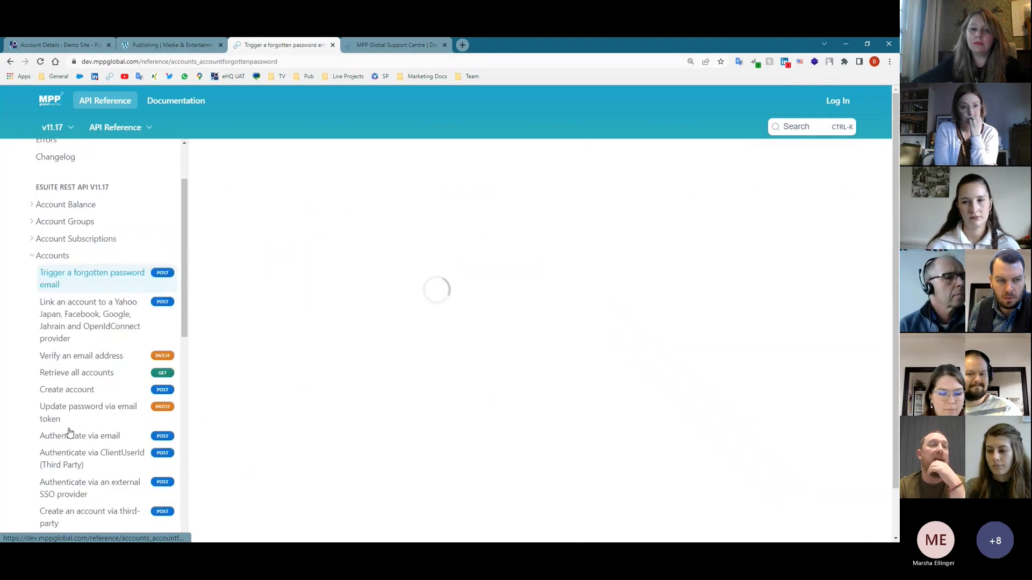
scroll(72, 432, down, 2)
click(76, 480)
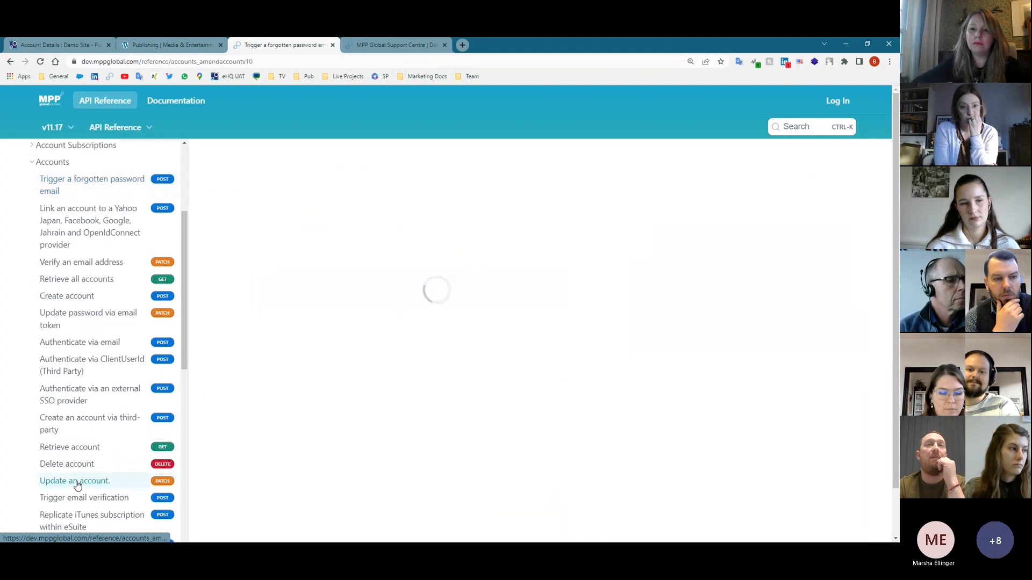
- Expand the Delivery Pattern, Delivery Information and Addresses endpoint groups, then return to eSuite HQ
scroll(46, 415, down, 8)
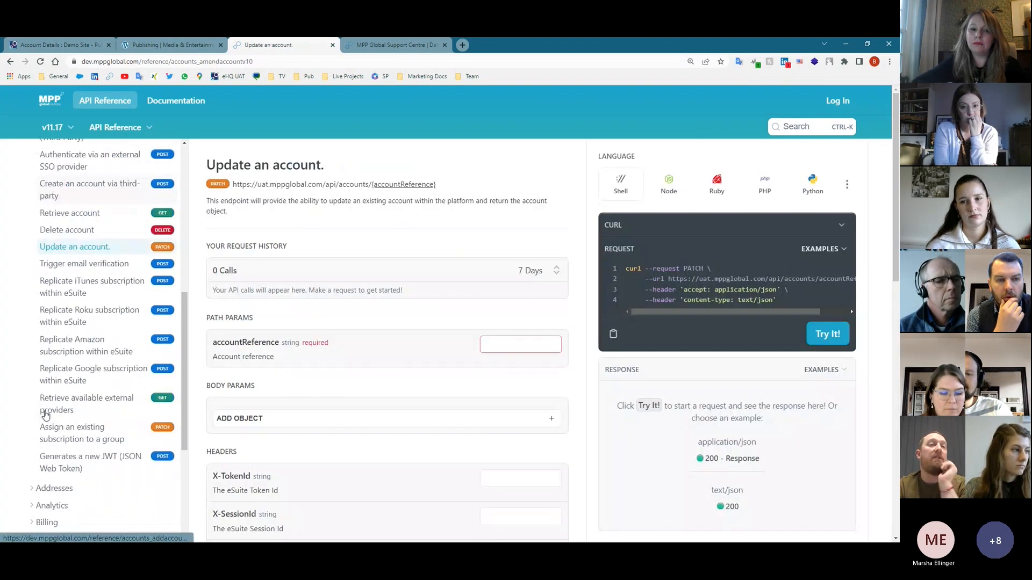
scroll(43, 424, down, 2)
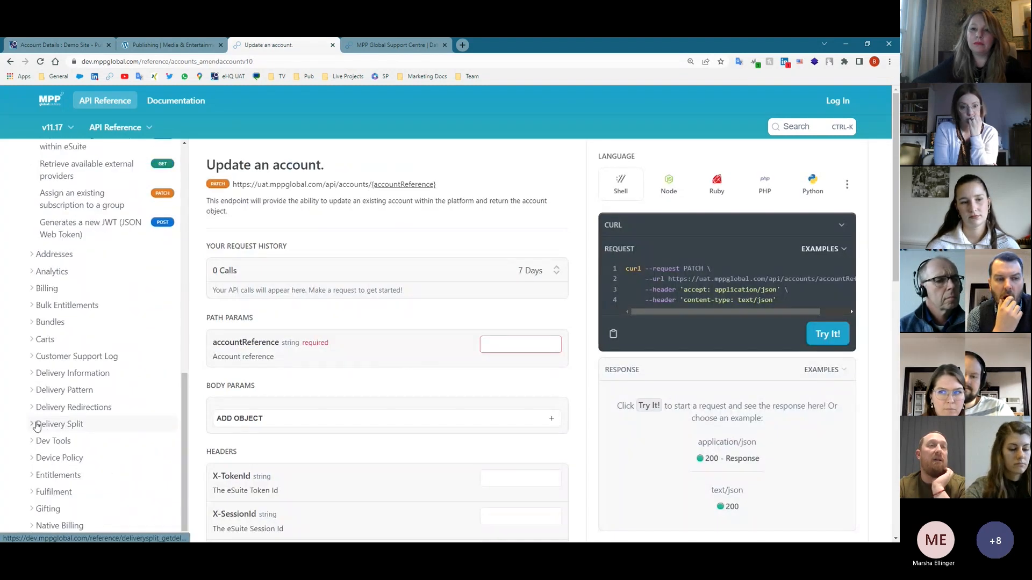
click(35, 392)
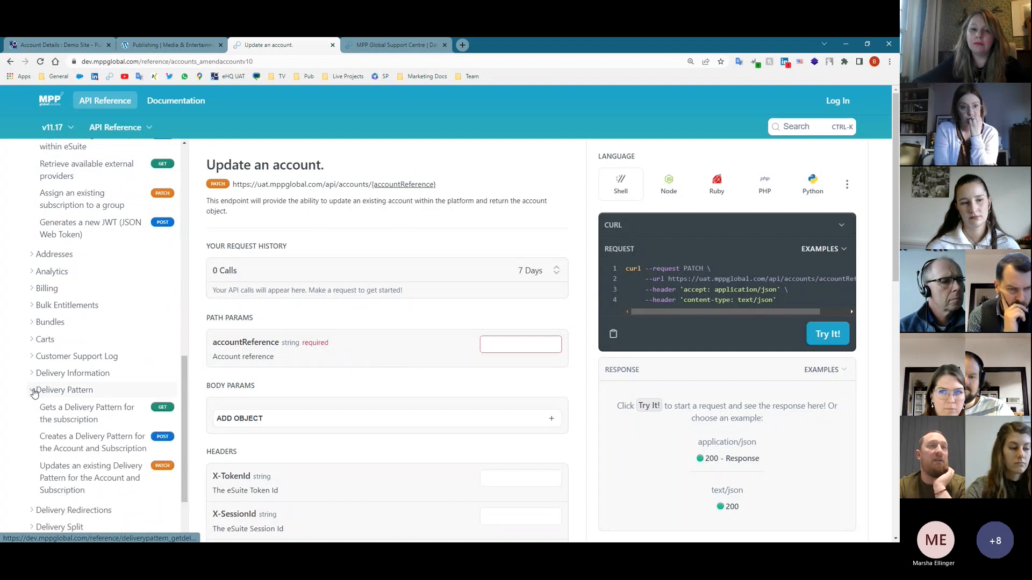
click(31, 373)
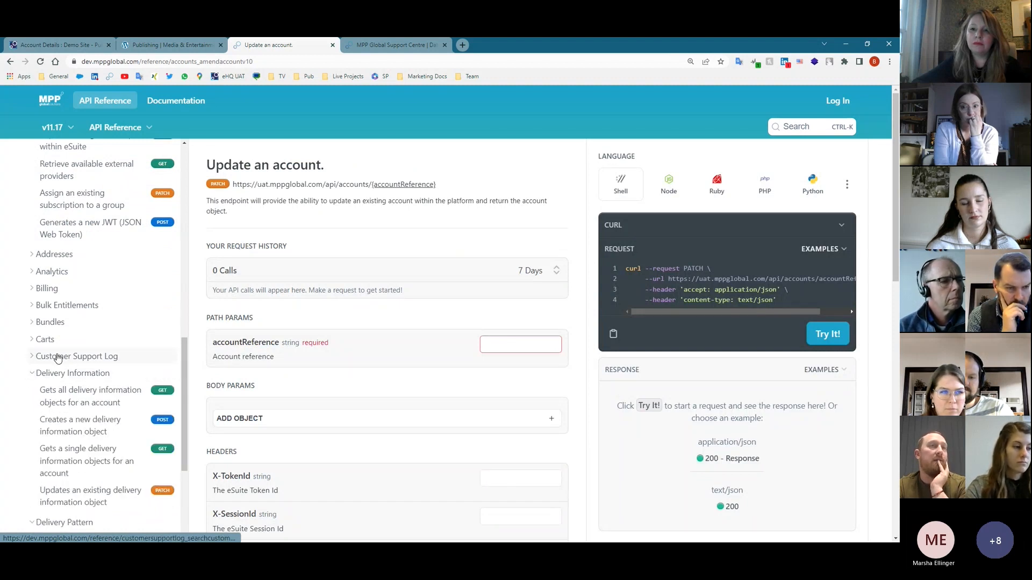
click(32, 256)
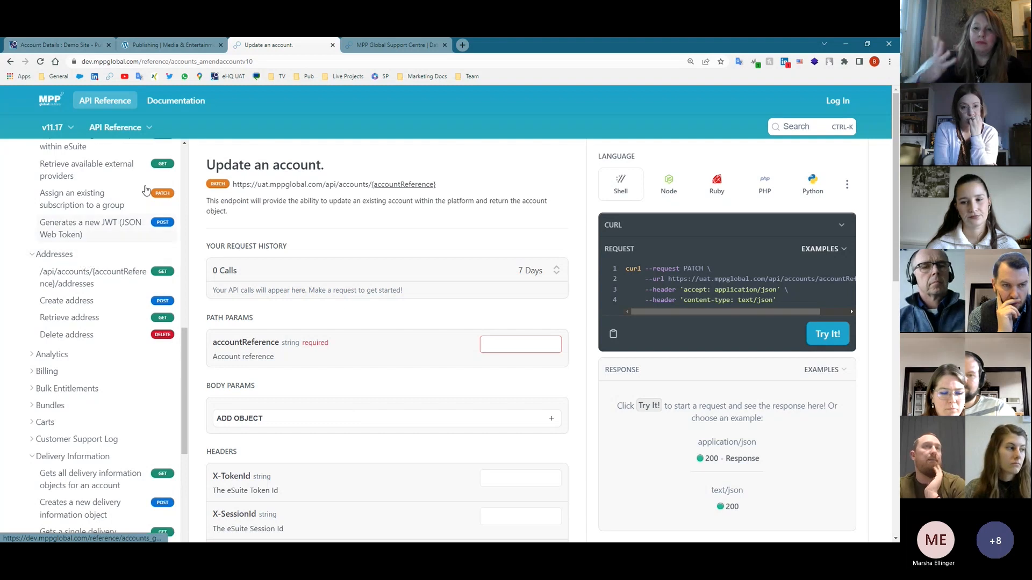
click(91, 43)
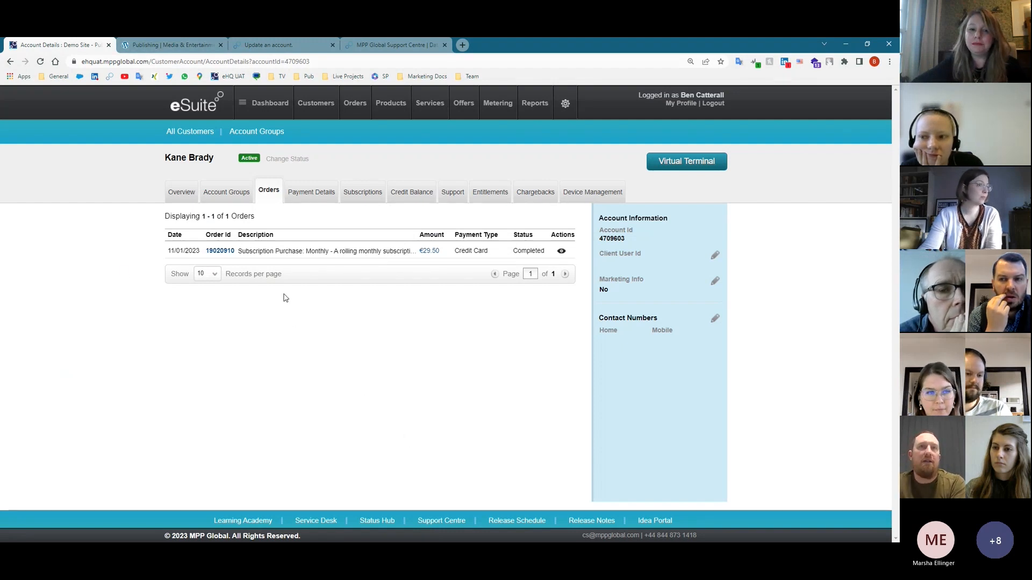
- Open the stored card under Payment Details, cancel without changes, then show the Subscriptions tab
click(328, 202)
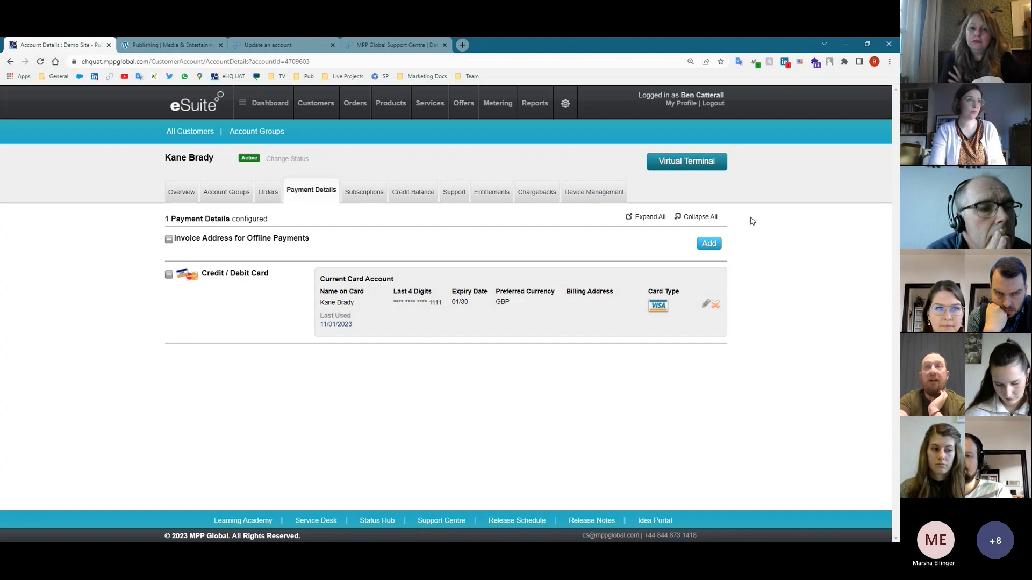
click(706, 304)
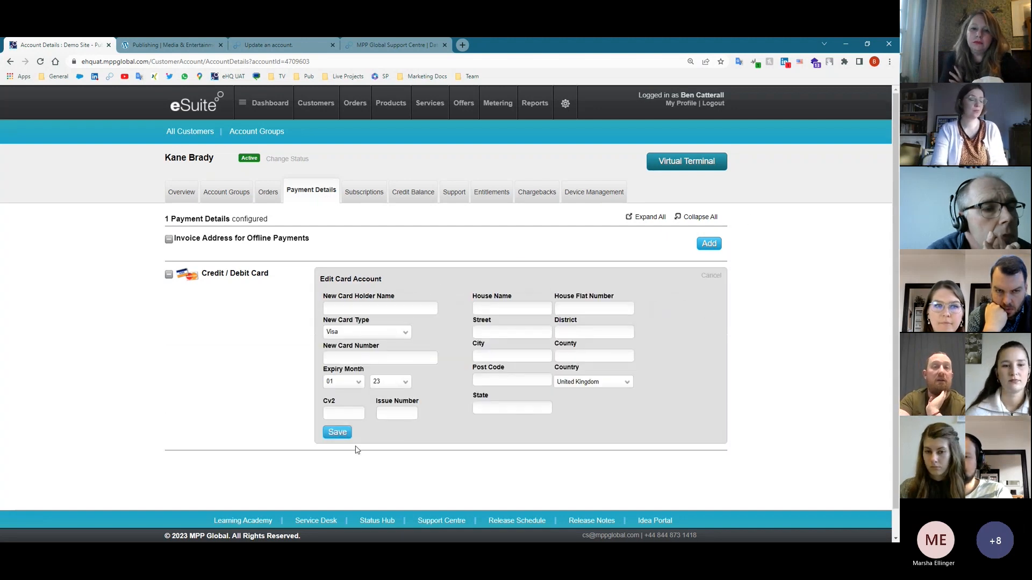
click(706, 276)
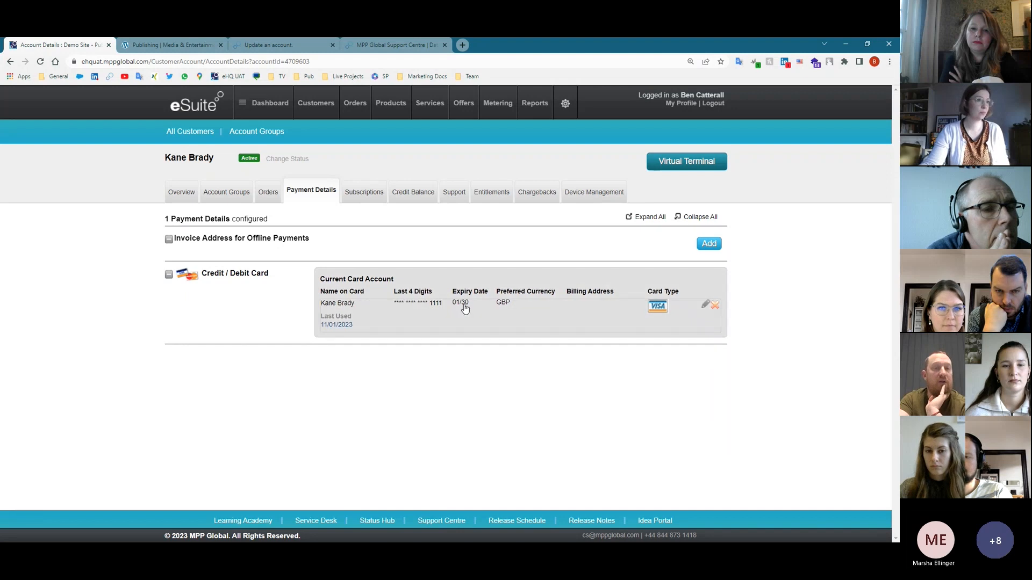
click(348, 193)
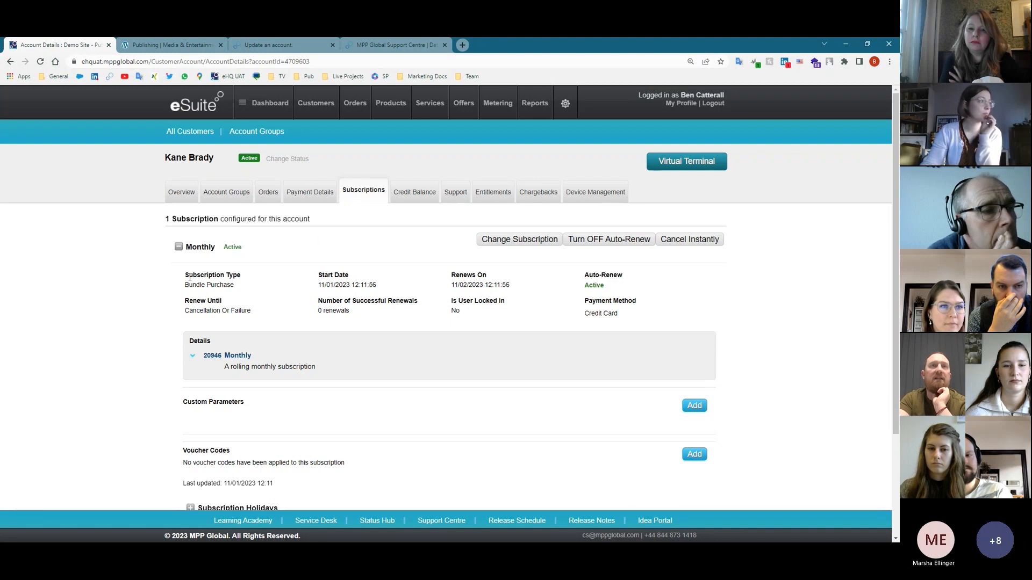
- List the Monthly subscription's items, then start and cancel applying a voucher code
click(192, 357)
scroll(548, 371, down, 1)
scroll(548, 370, up, 1)
scroll(549, 370, down, 3)
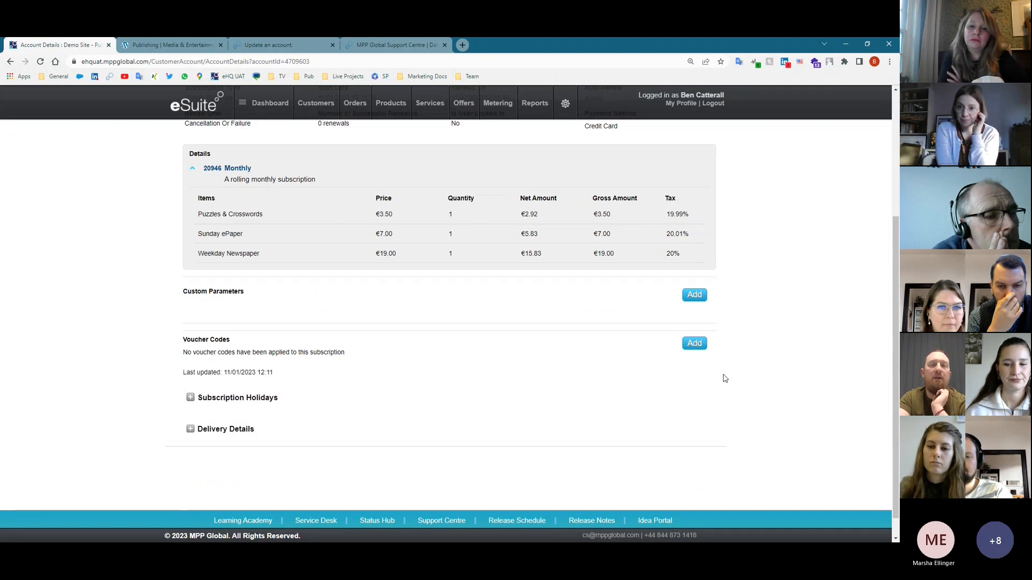
click(693, 347)
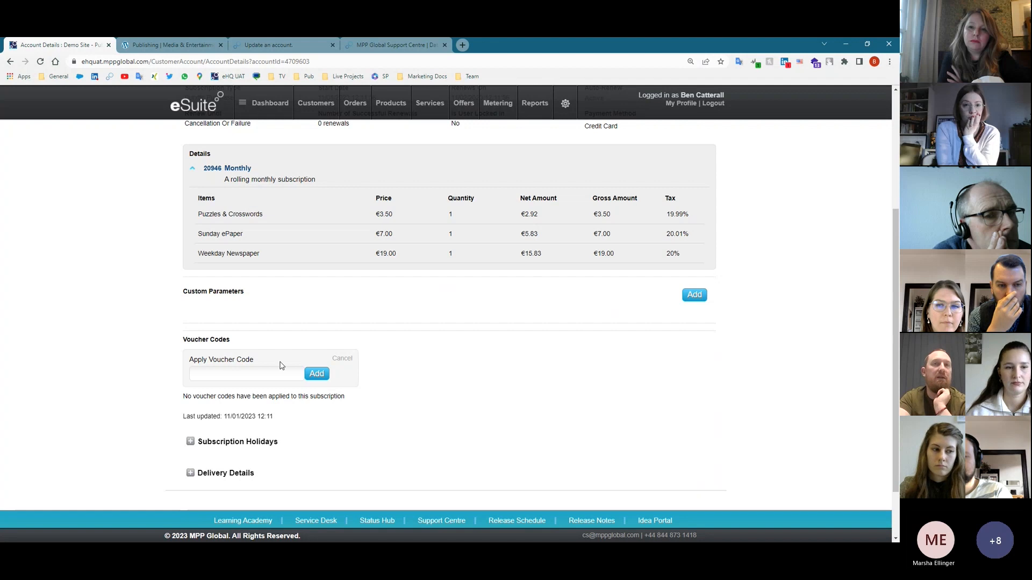
click(343, 359)
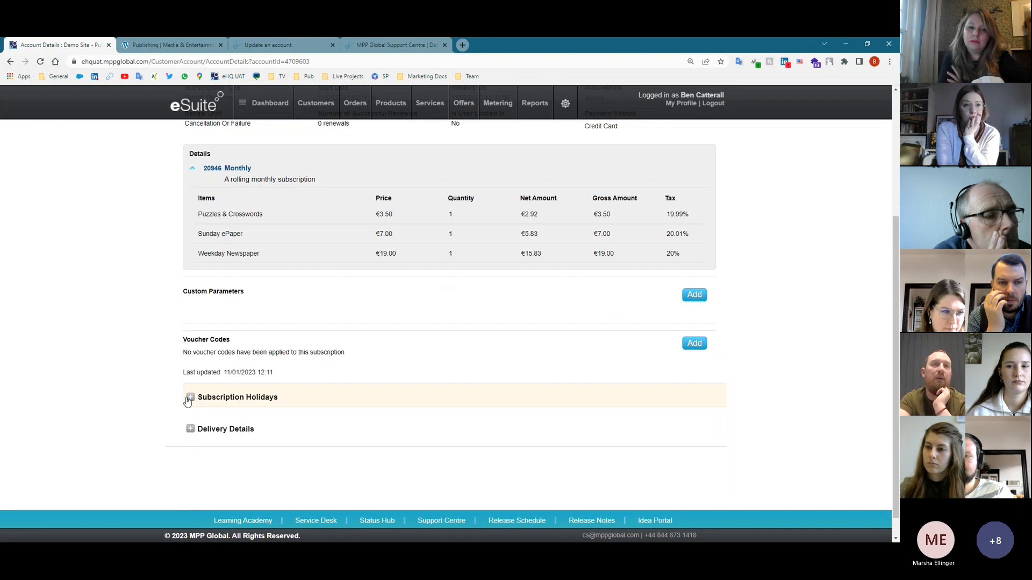
- Expand Subscription Holidays and Delivery Details, checking the empty Delivery Pattern and Redirections/Stops tabs
click(191, 398)
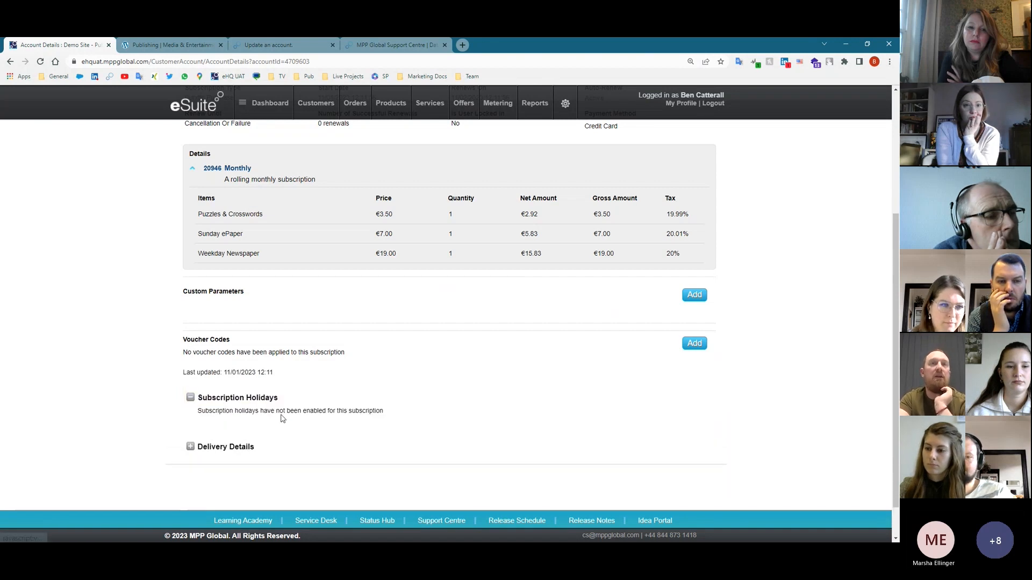
scroll(271, 409, down, 1)
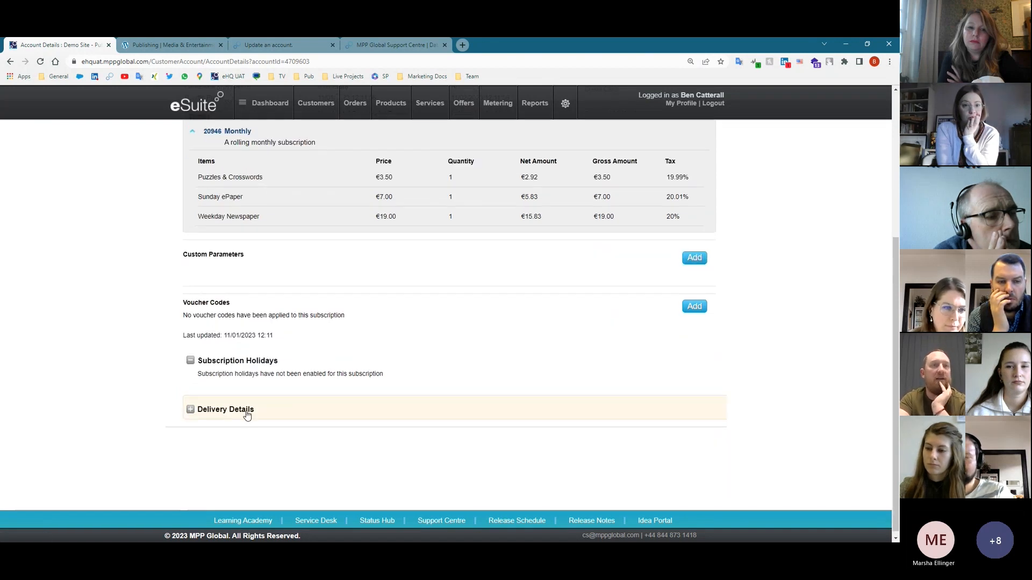
click(191, 405)
scroll(196, 414, down, 2)
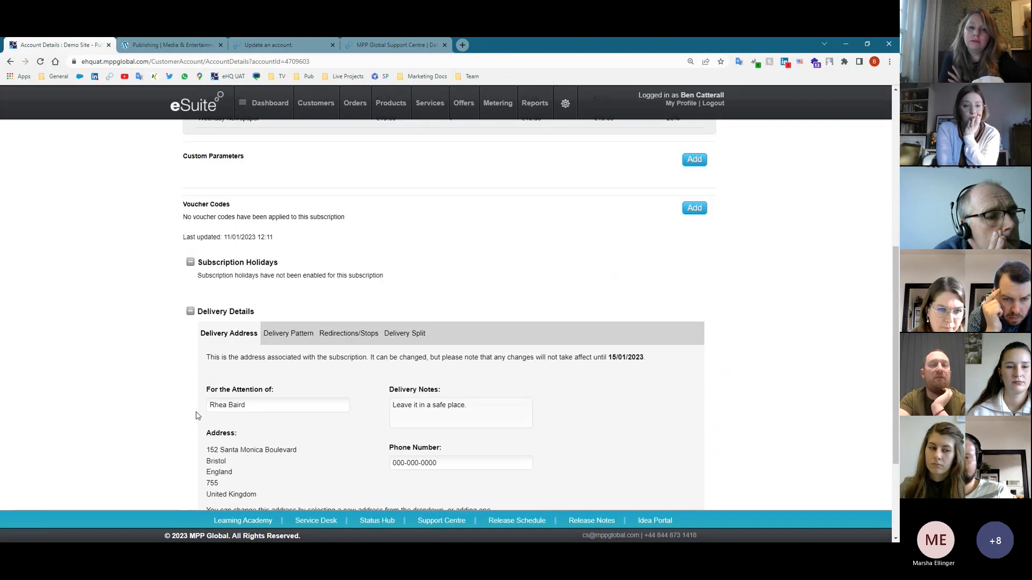
scroll(196, 415, down, 1)
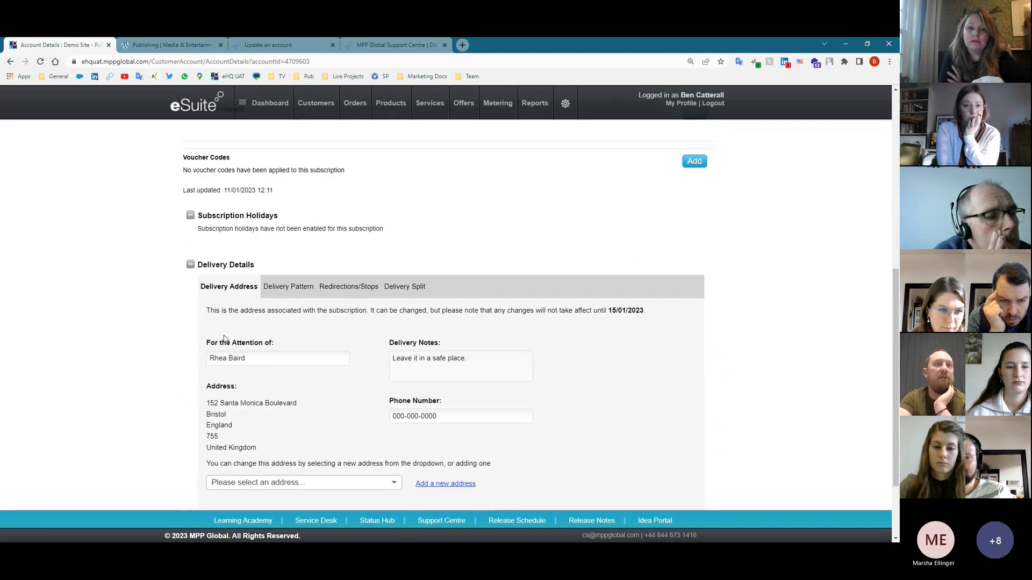
click(288, 286)
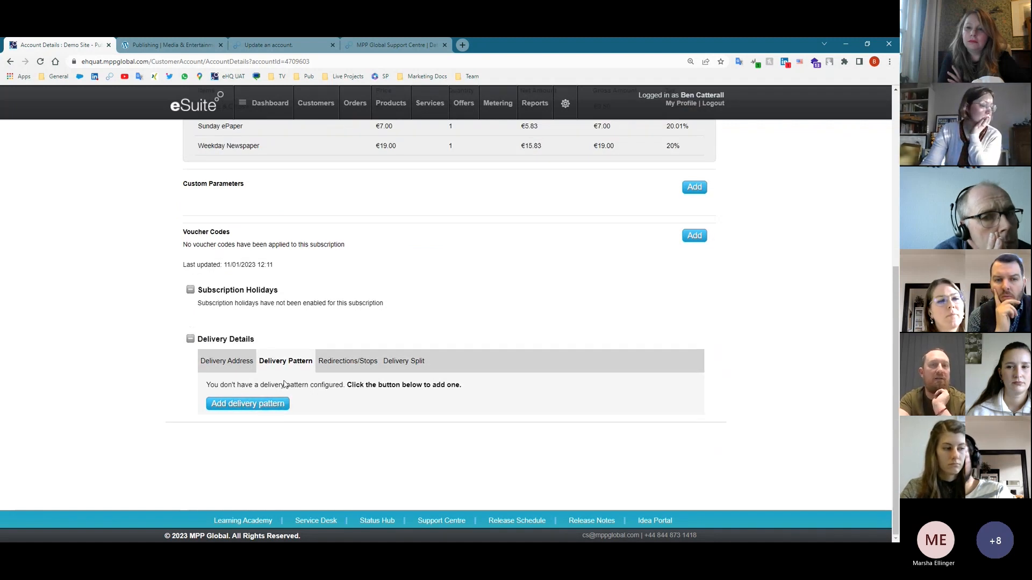
click(352, 363)
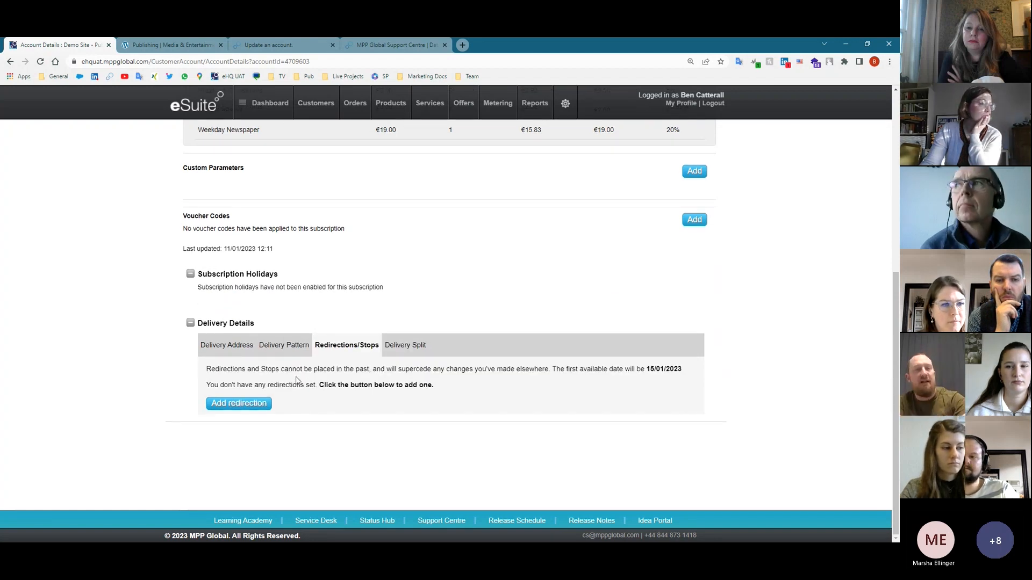
scroll(371, 338, up, 5)
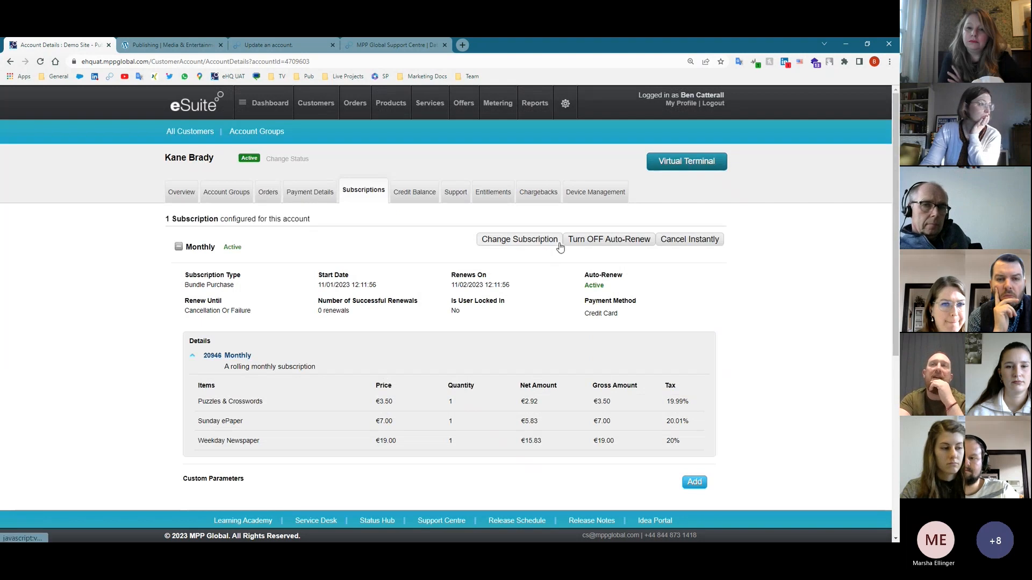
- Preview changing the subscription to Example Bundle A at €31.50 monthly, then close without applying
drag(682, 243, 691, 240)
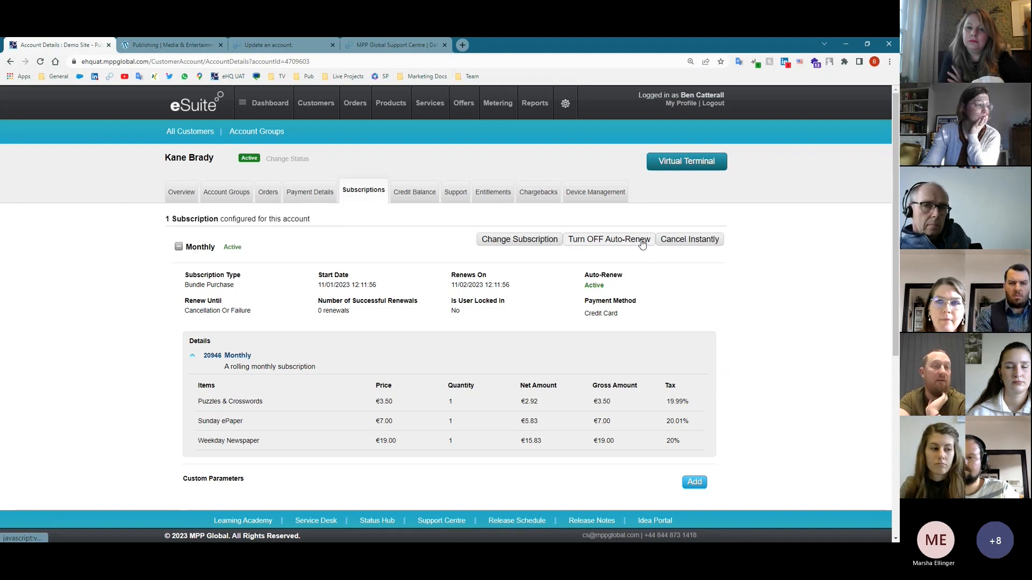
click(557, 245)
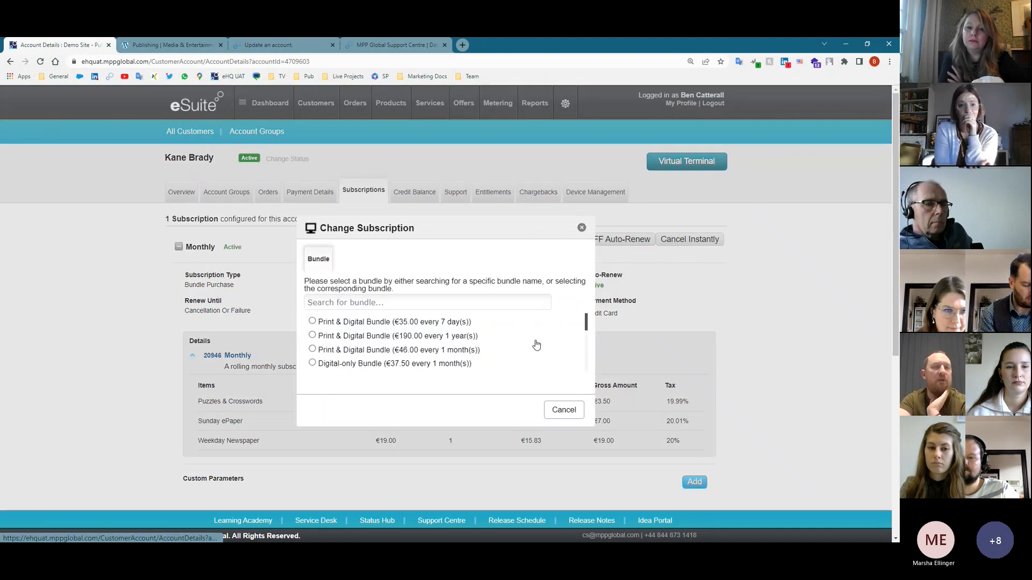
scroll(537, 356, down, 5)
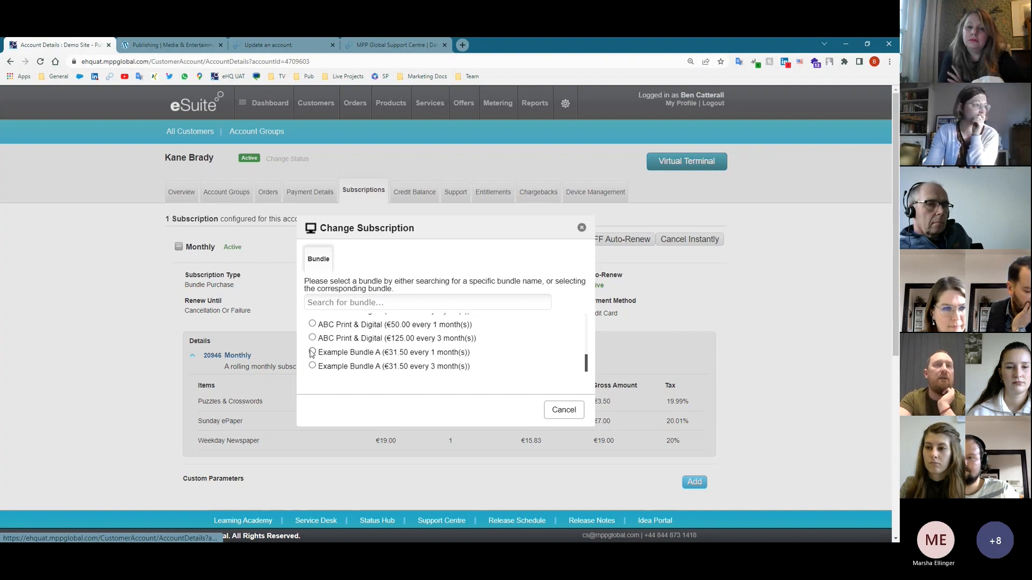
click(312, 352)
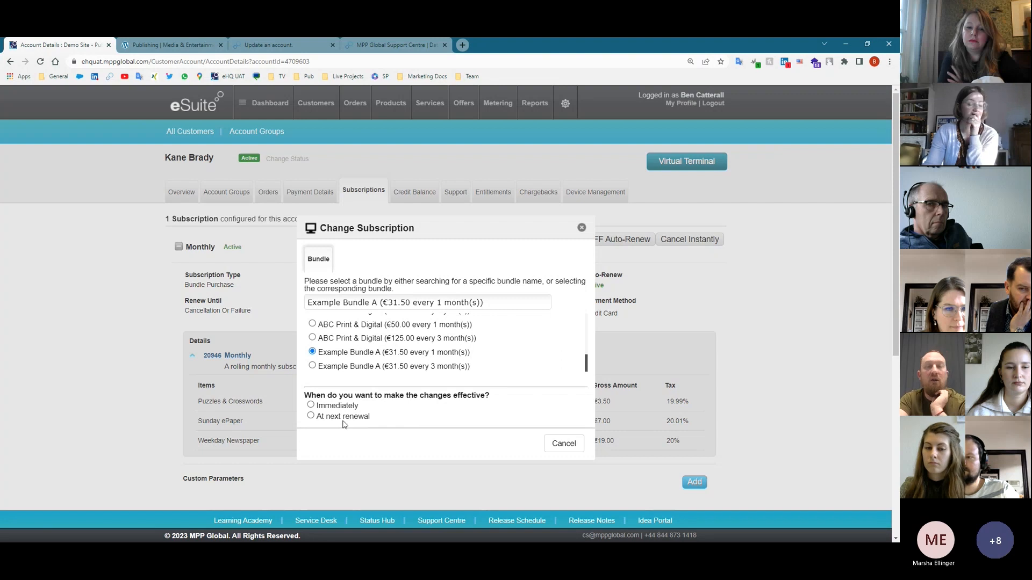
click(582, 227)
- Under Credit Balance, add and save a 5 EUR credit with reason 'Failed Delivery'
click(417, 198)
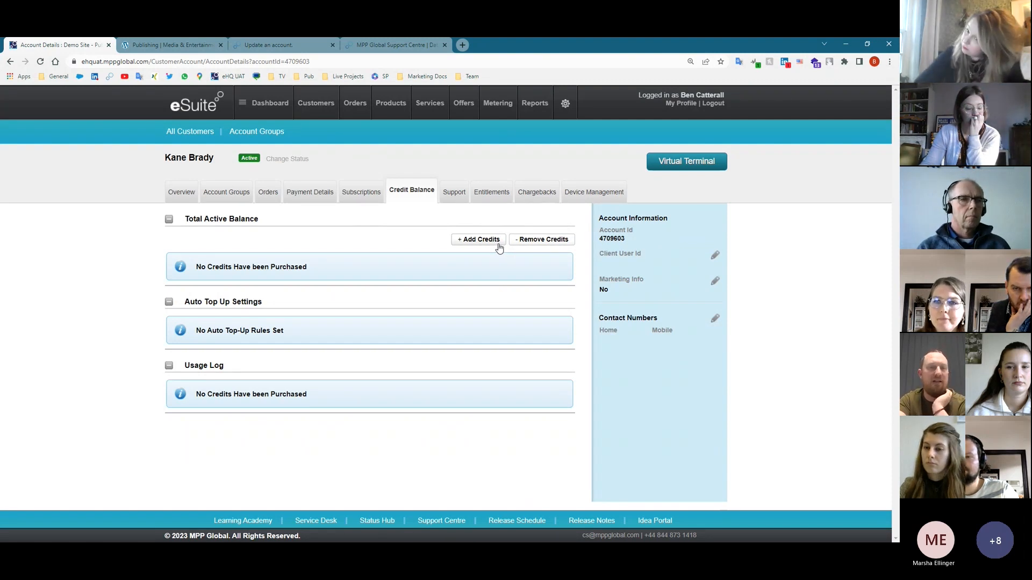
click(498, 246)
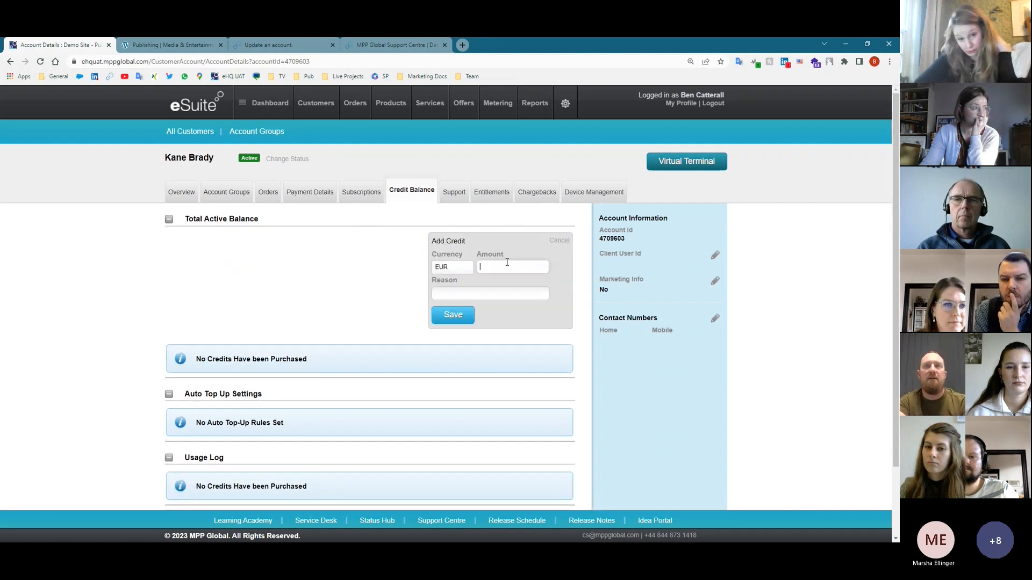
click(505, 262)
text(5)
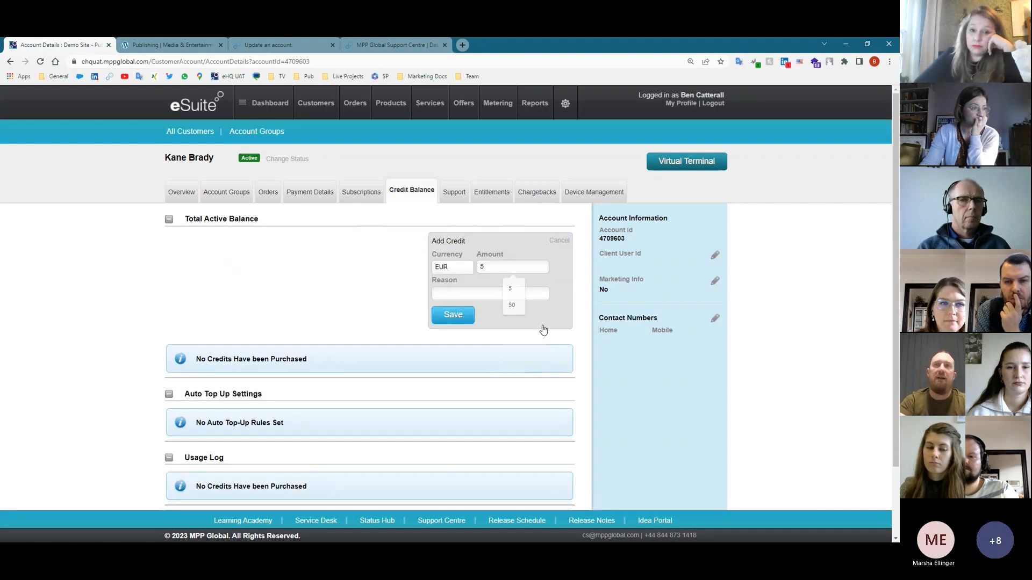
click(465, 291)
text(Failed )
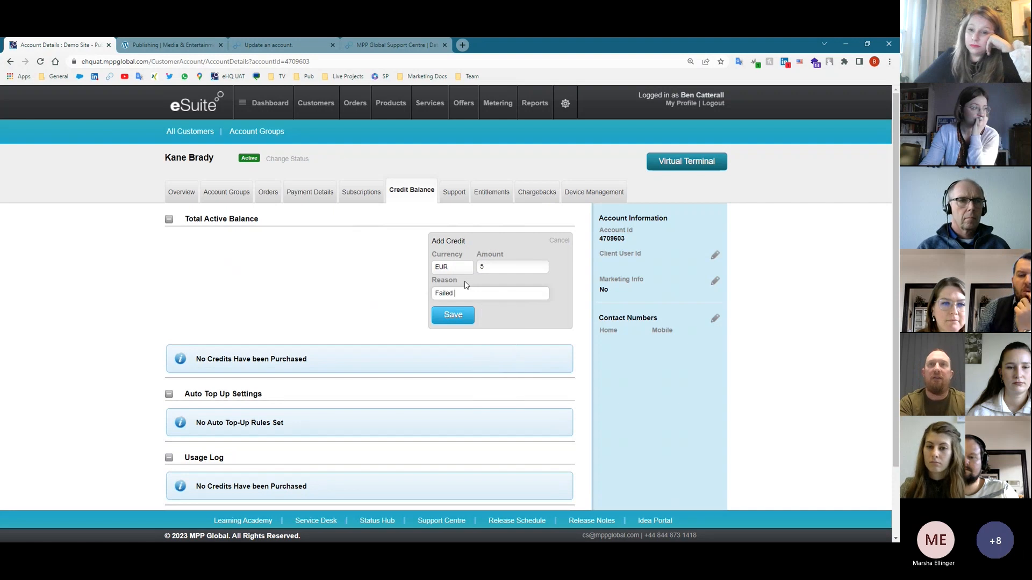
text(Delivery)
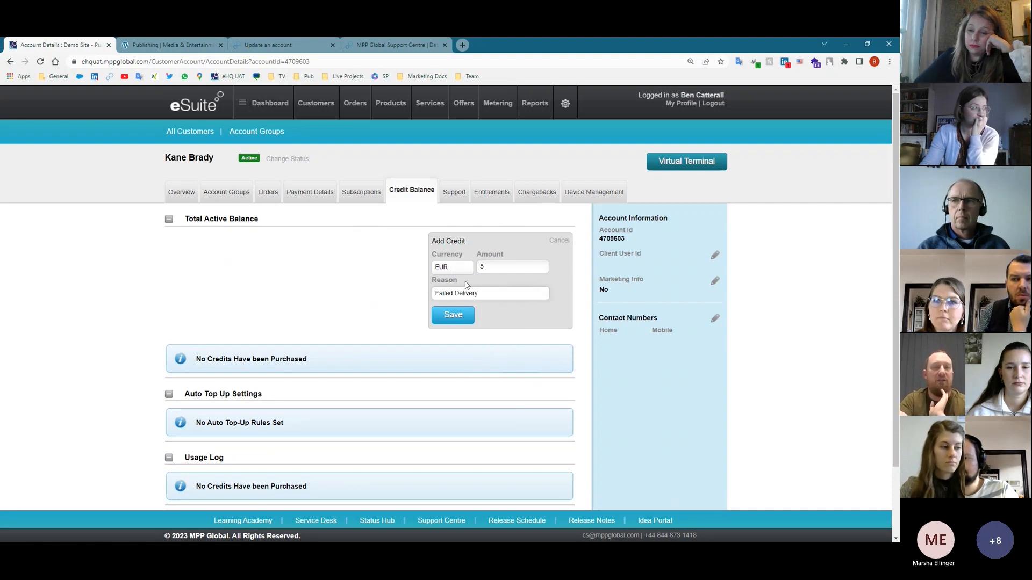
click(476, 315)
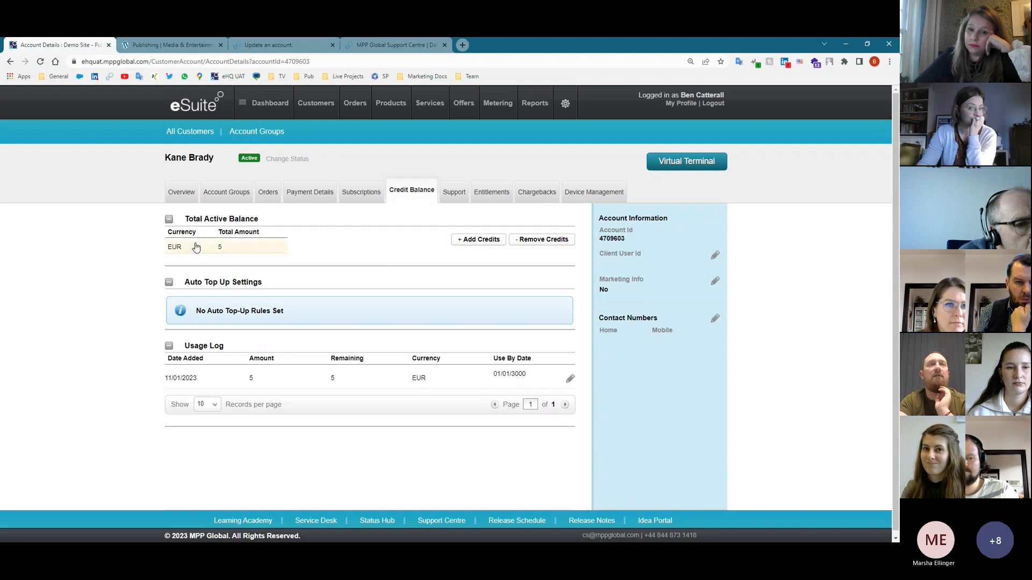
- Open the Support log and highlight the credits addition entry
click(454, 194)
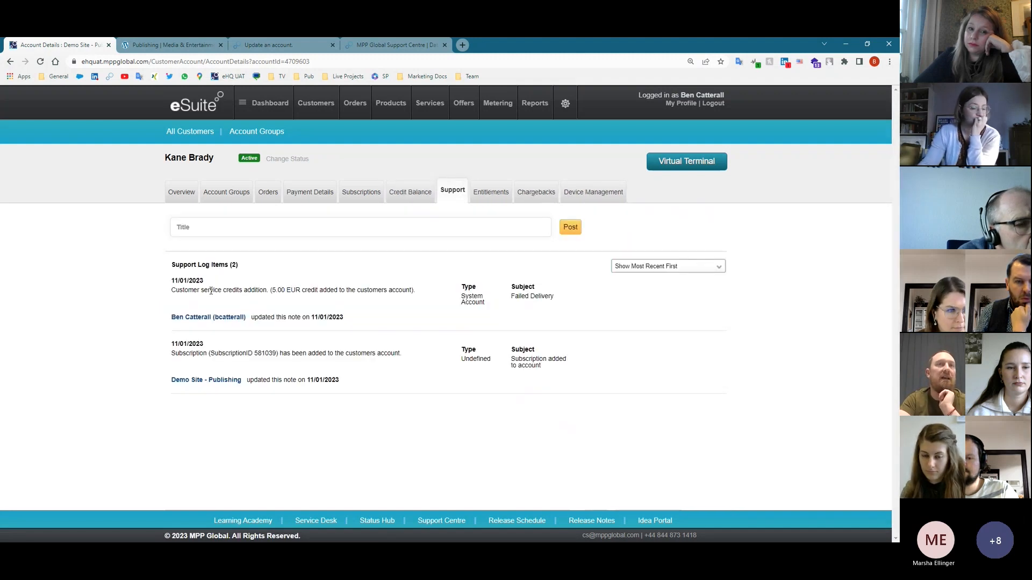
drag(234, 291, 290, 299)
click(291, 299)
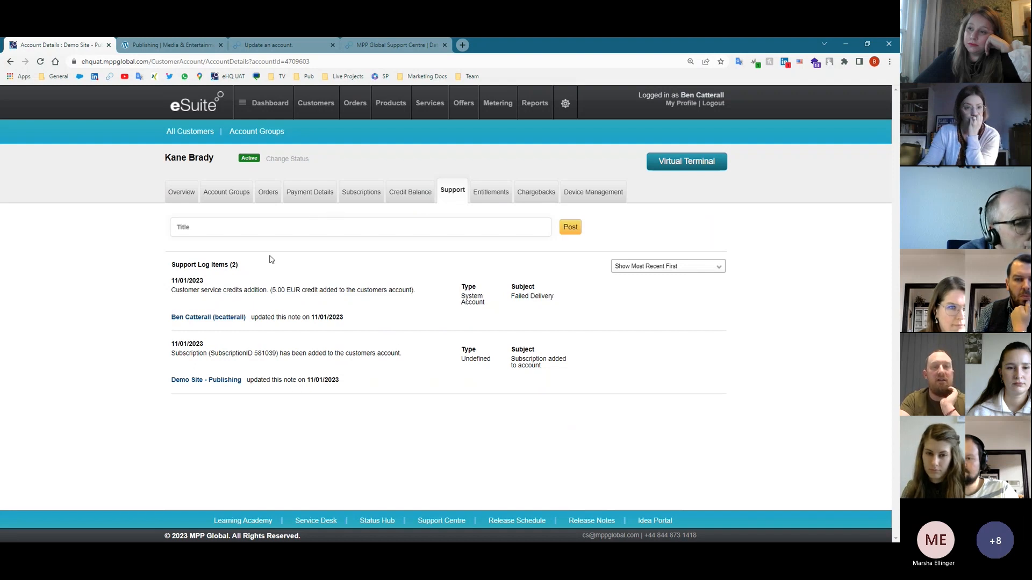
- Open and close a new support note's type list, then show the six entitlements
click(355, 233)
click(183, 345)
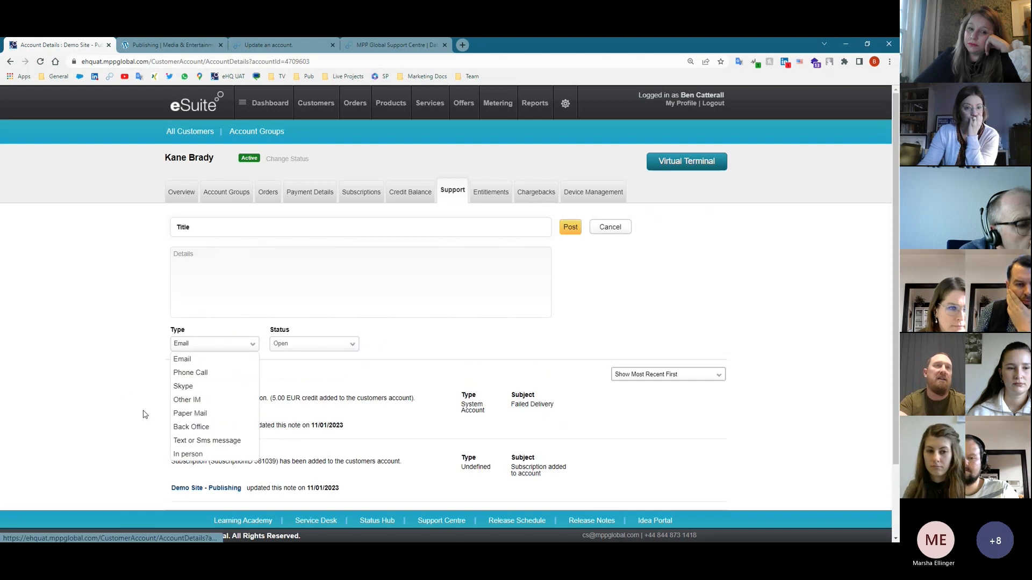
click(125, 390)
click(503, 195)
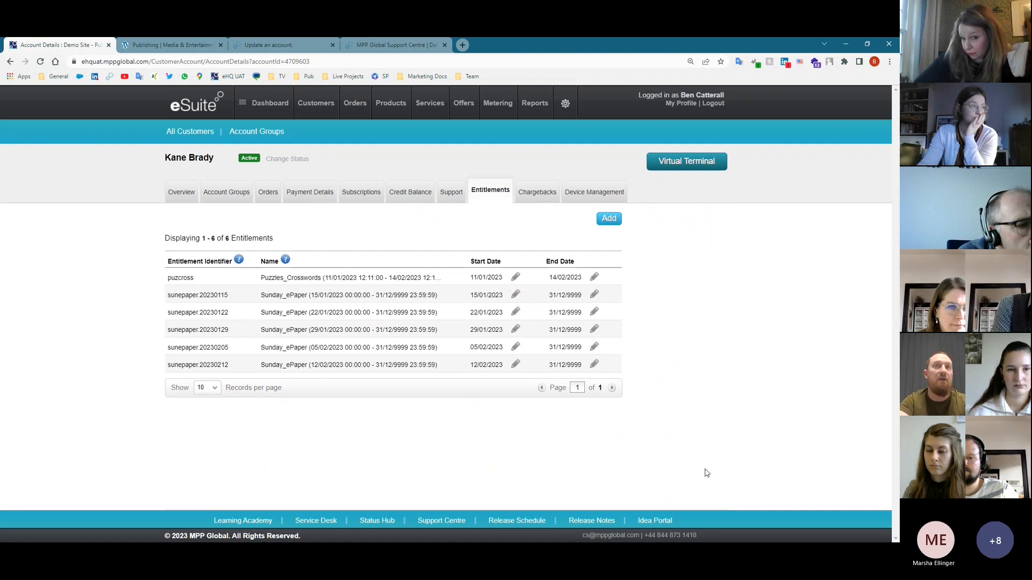
- In the API reference, expand Entitlements and open 'Validate access for an entitlement', then return to Account Details
click(252, 47)
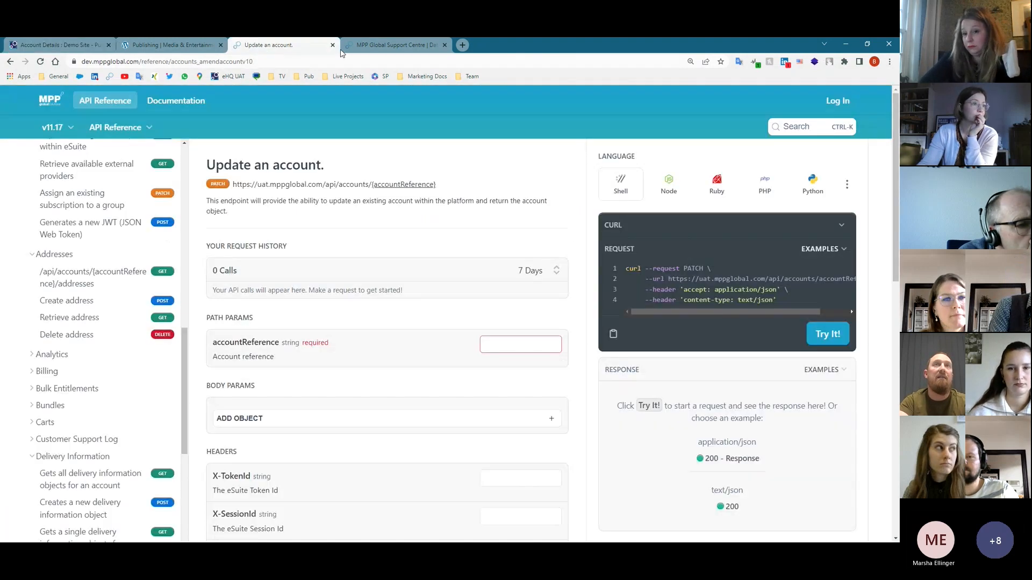
scroll(100, 357, up, 3)
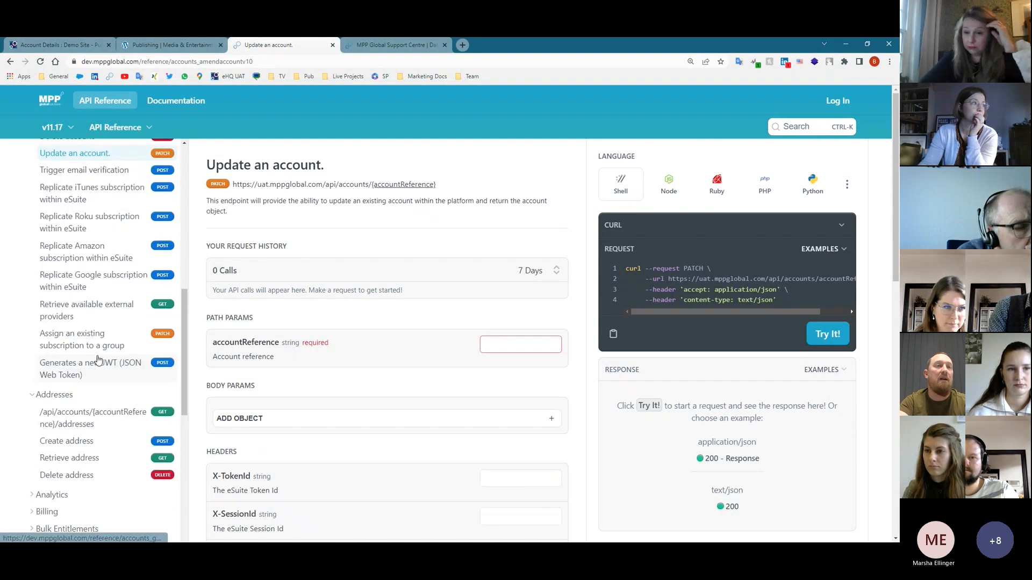
scroll(97, 371, down, 9)
click(33, 423)
scroll(37, 424, down, 1)
click(80, 430)
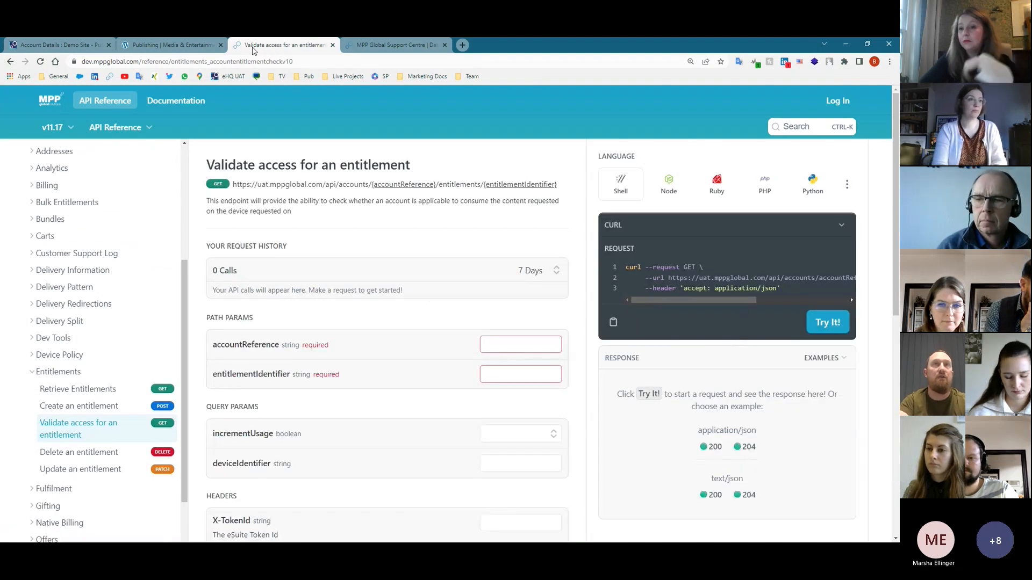
click(57, 44)
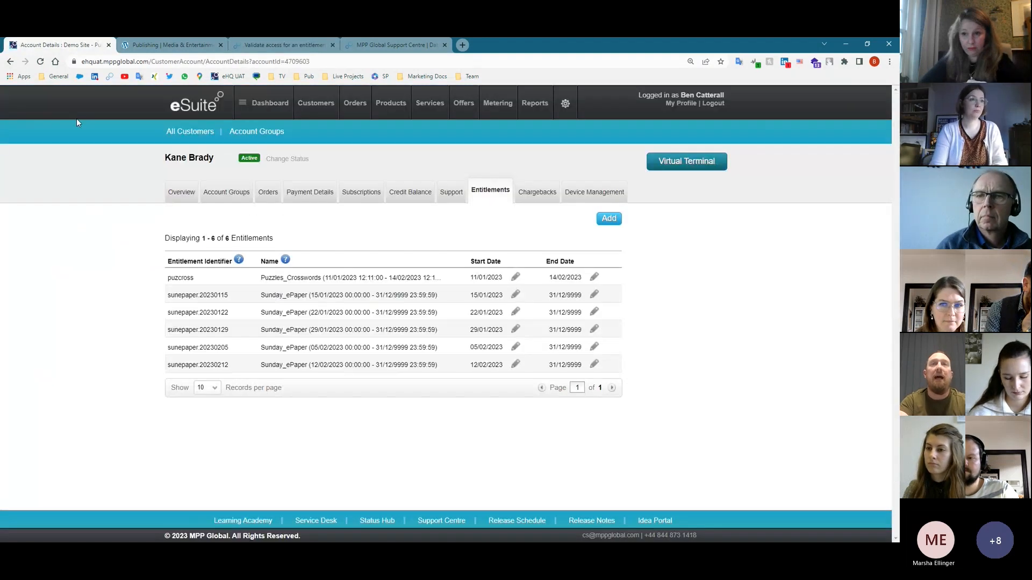
- Check Chargebacks and Device Management, which lists one Chrome device, then switch to the NOW site window
click(534, 194)
click(585, 202)
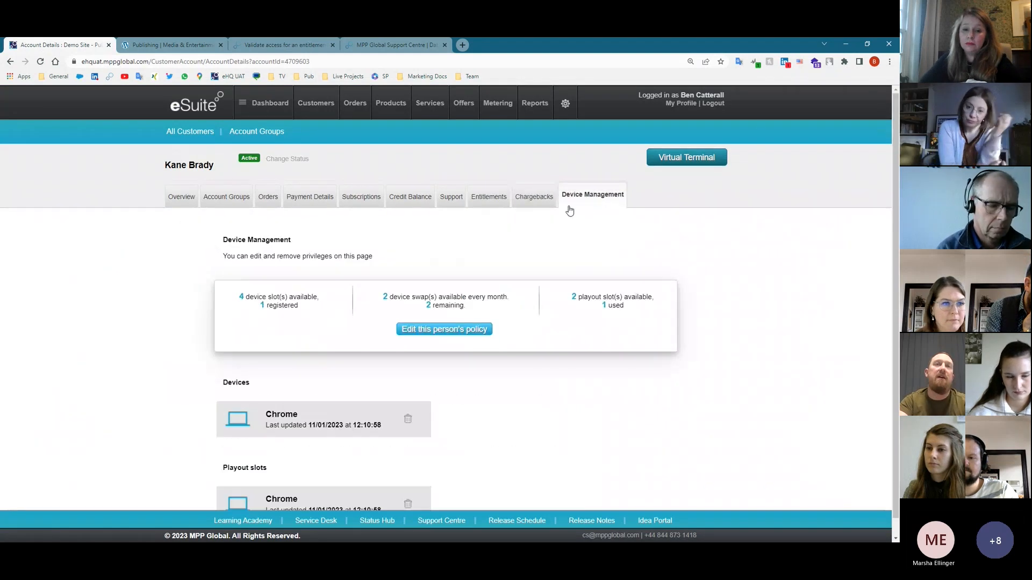
scroll(158, 350, down, 1)
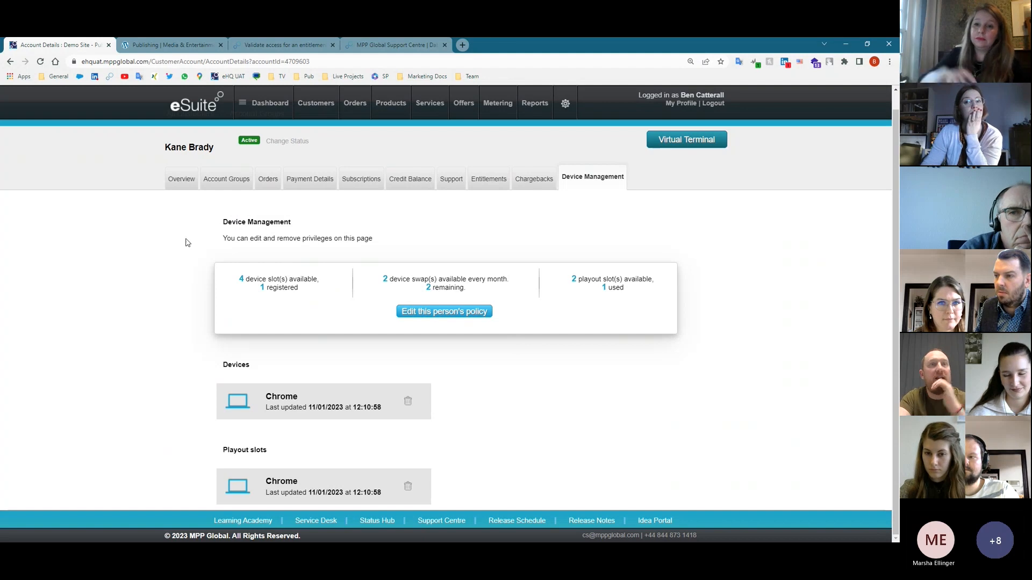
key(alt+Tab)
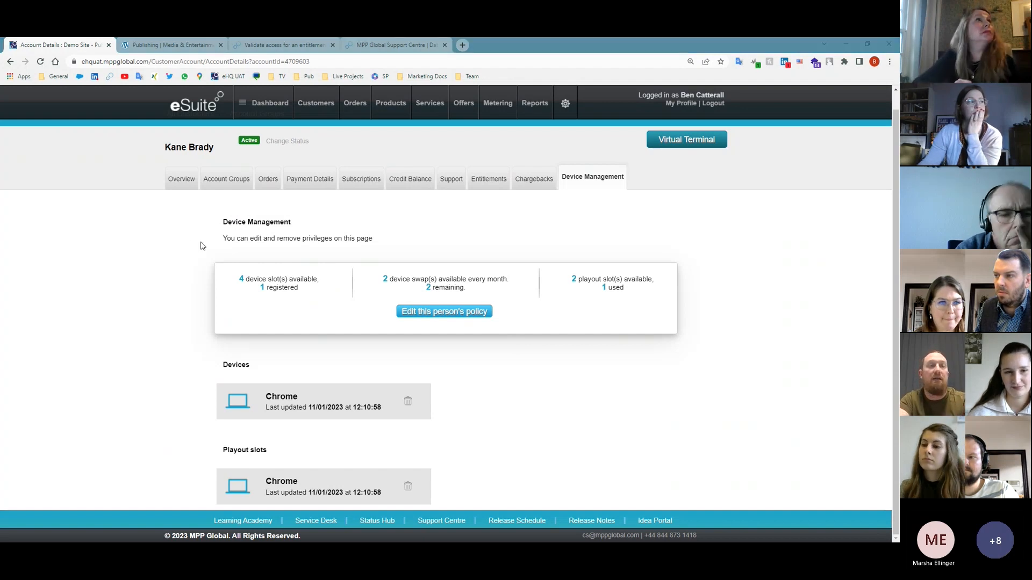
key(alt+Tab)
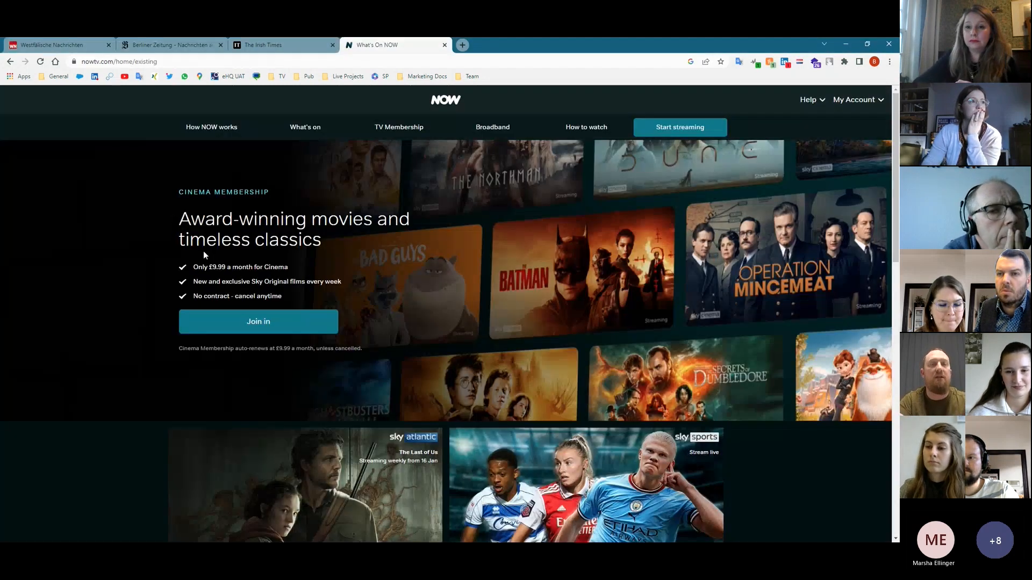
- Back on Massive News, close the delivery address dialog and the delivery information panel
click(81, 49)
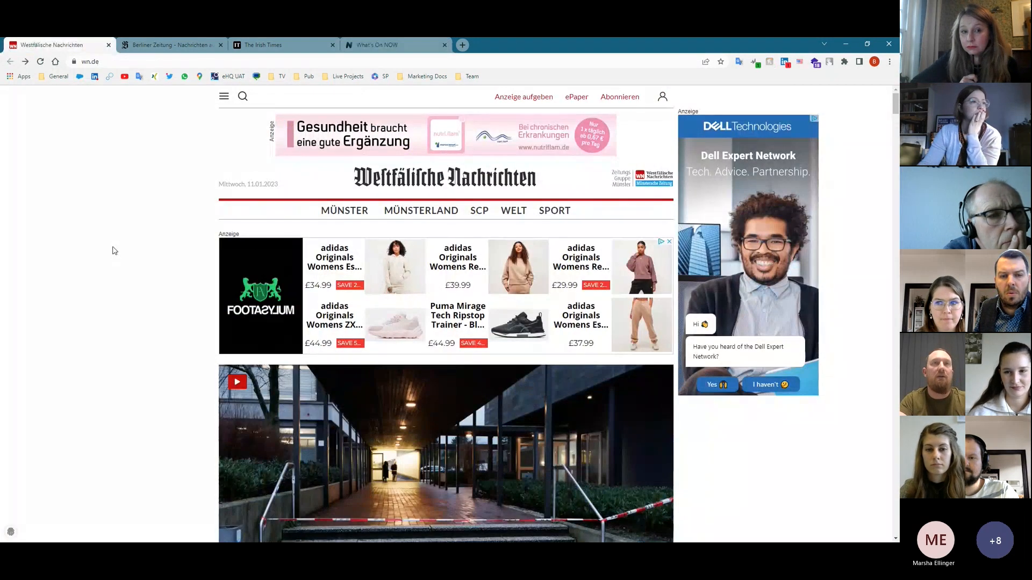
key(alt+Tab)
click(155, 49)
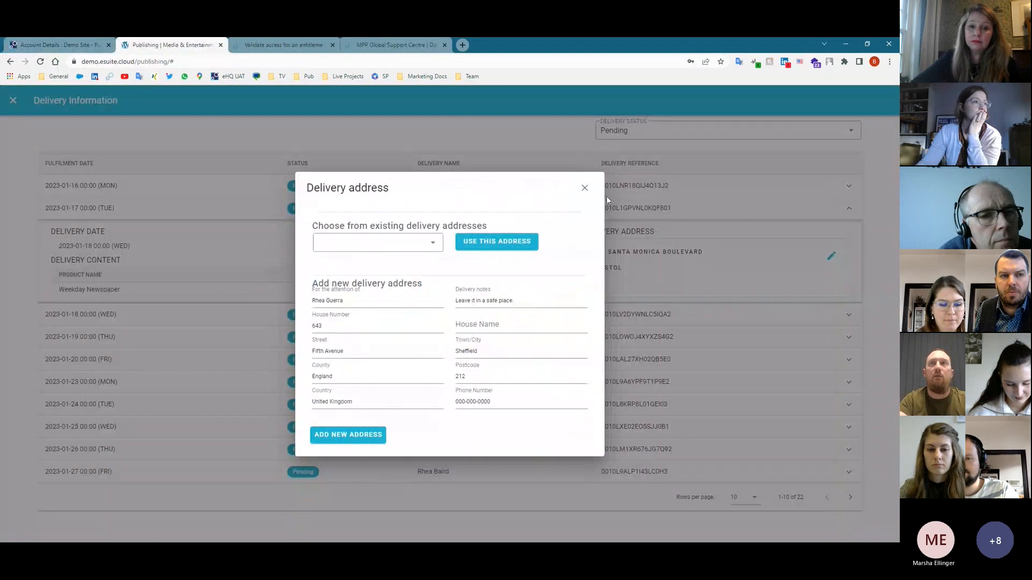
click(585, 188)
click(13, 100)
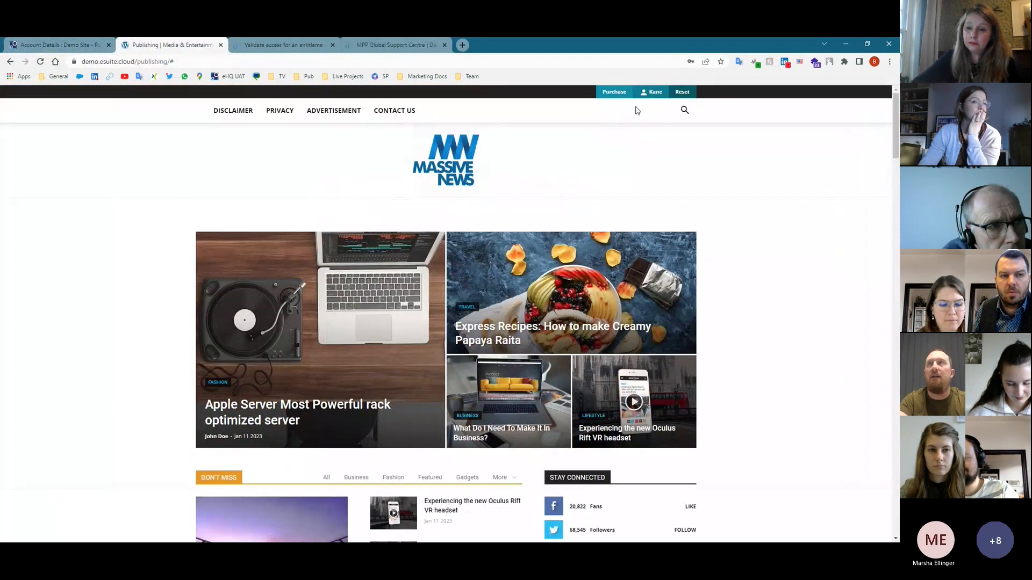
- Log the customer out of Massive News and switch to the Westfälische Nachrichten window
mouse_move(651, 92)
click(653, 136)
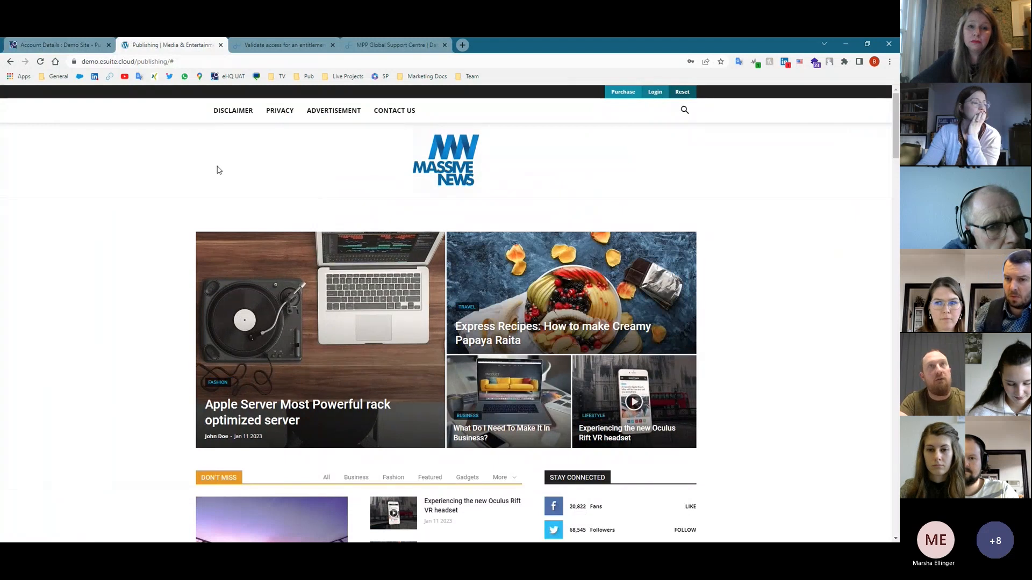
key(alt+Tab)
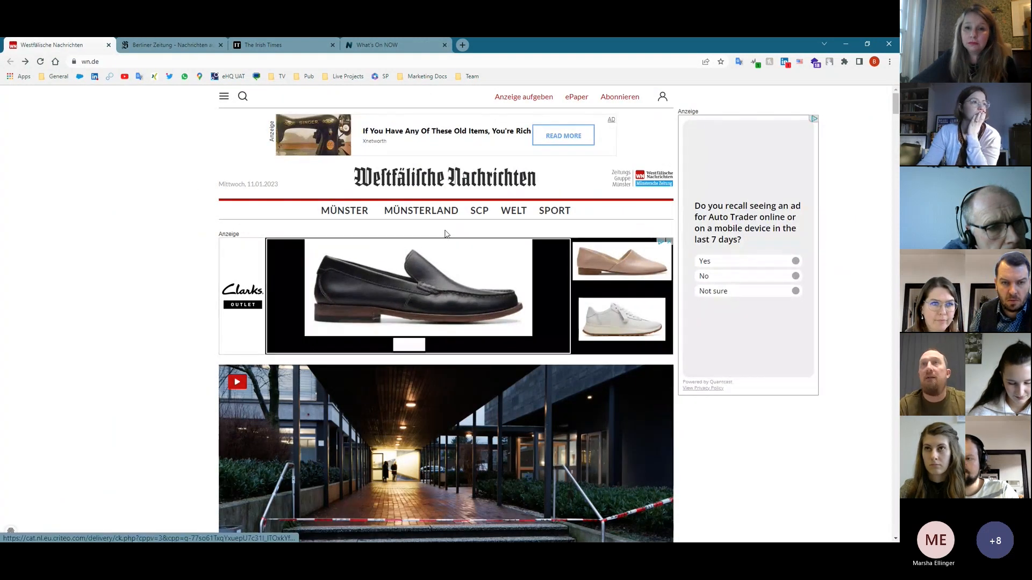
- Open Abonnieren > Zeitungsangebote on wn.de and view the €42,90–47,90 newspaper plans
click(619, 98)
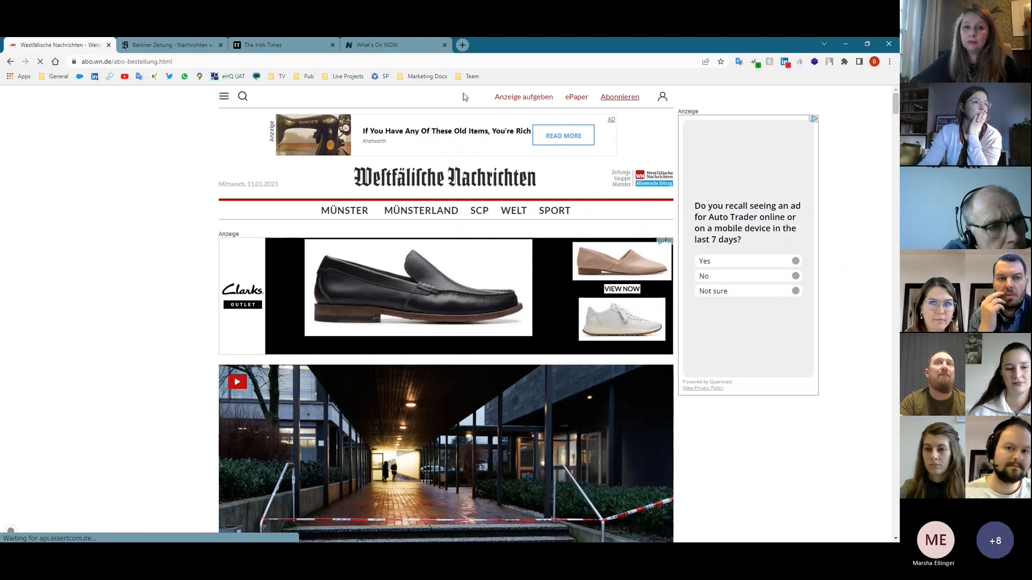
scroll(396, 350, down, 3)
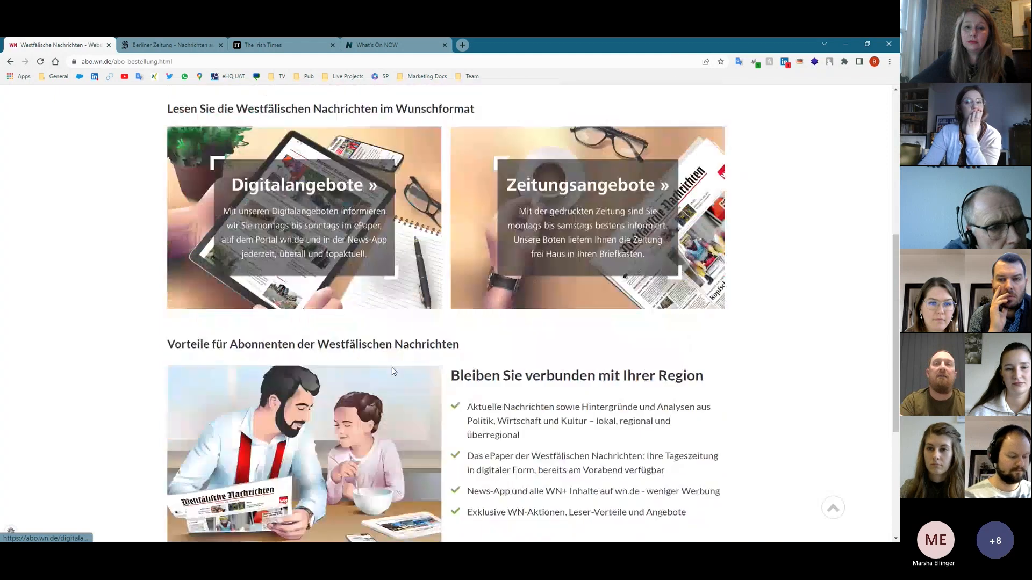
click(599, 211)
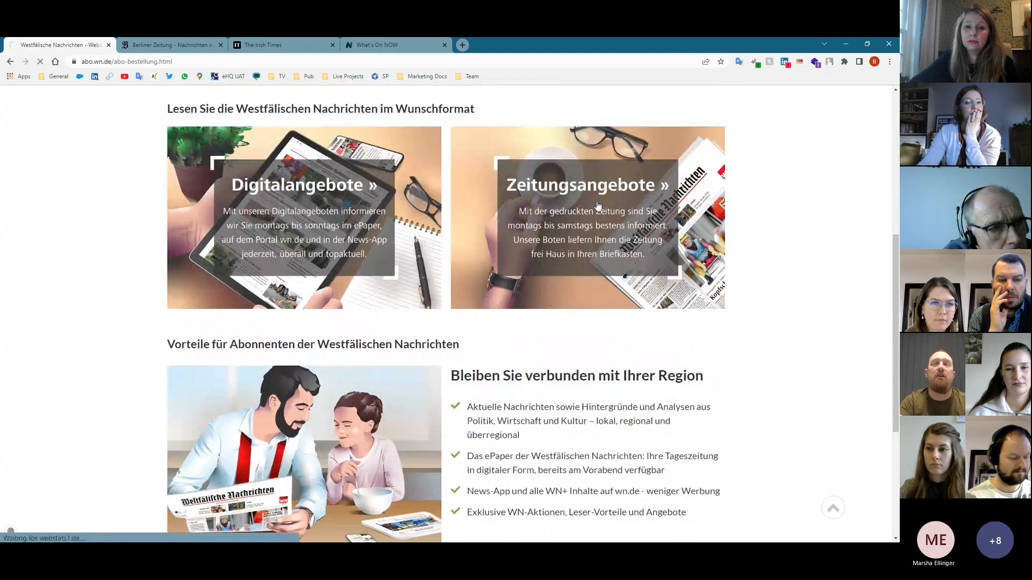
scroll(584, 412, down, 4)
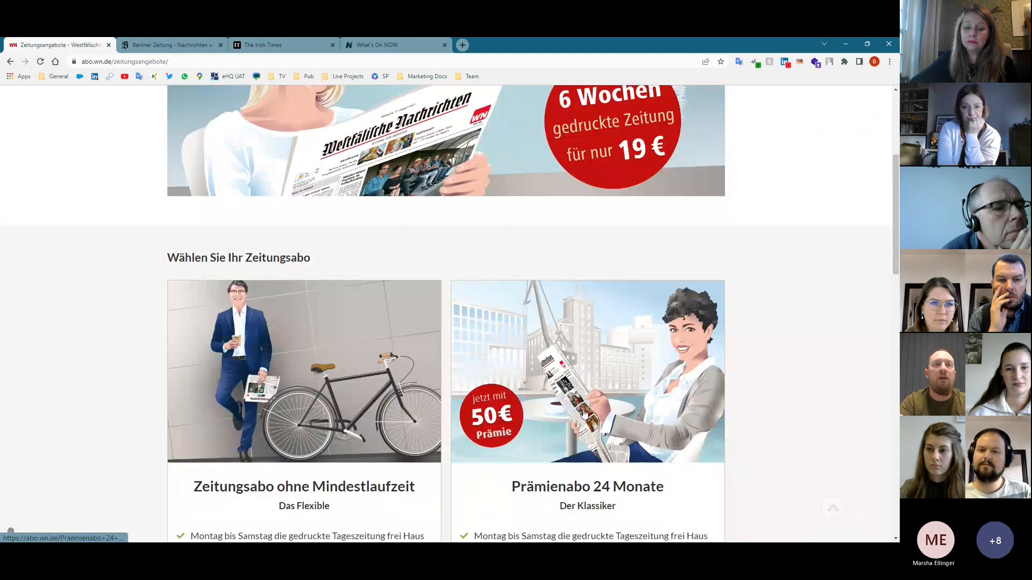
scroll(585, 413, down, 3)
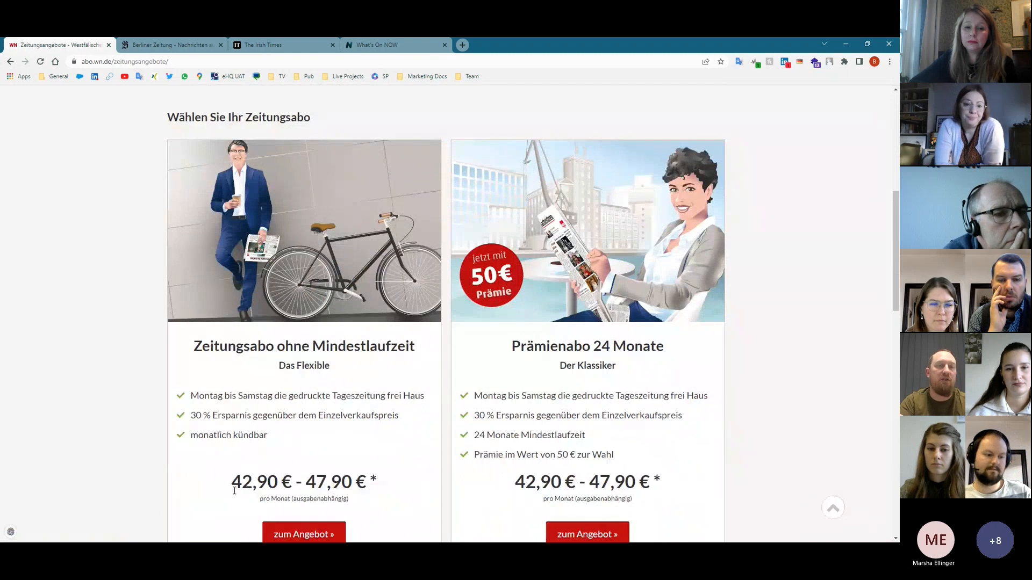
scroll(234, 490, down, 1)
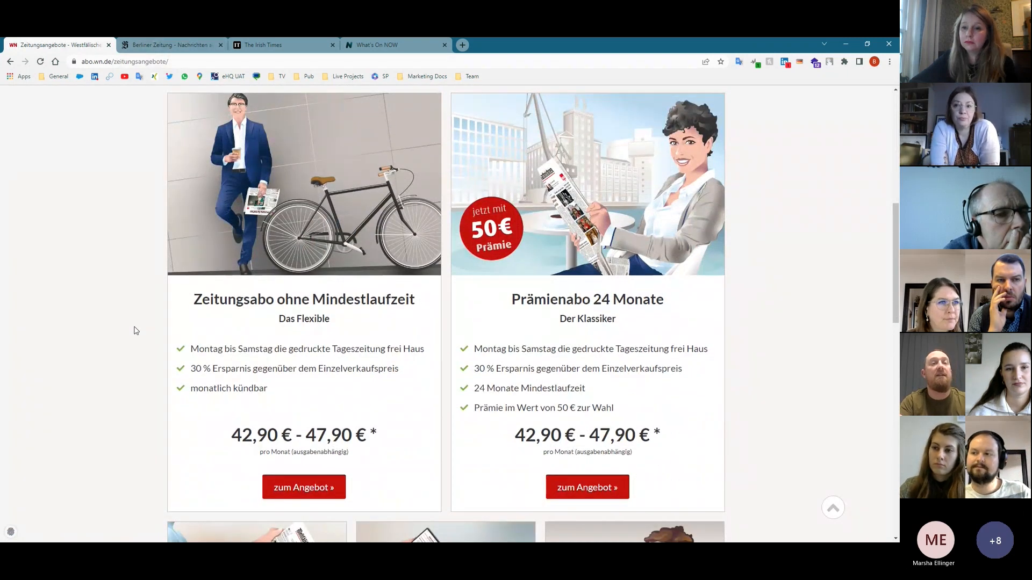
key(alt+Tab)
- Open the Retrieve Subscription Services endpoint under Subscriptions in the MPP API docs, then return to WN offers
click(249, 46)
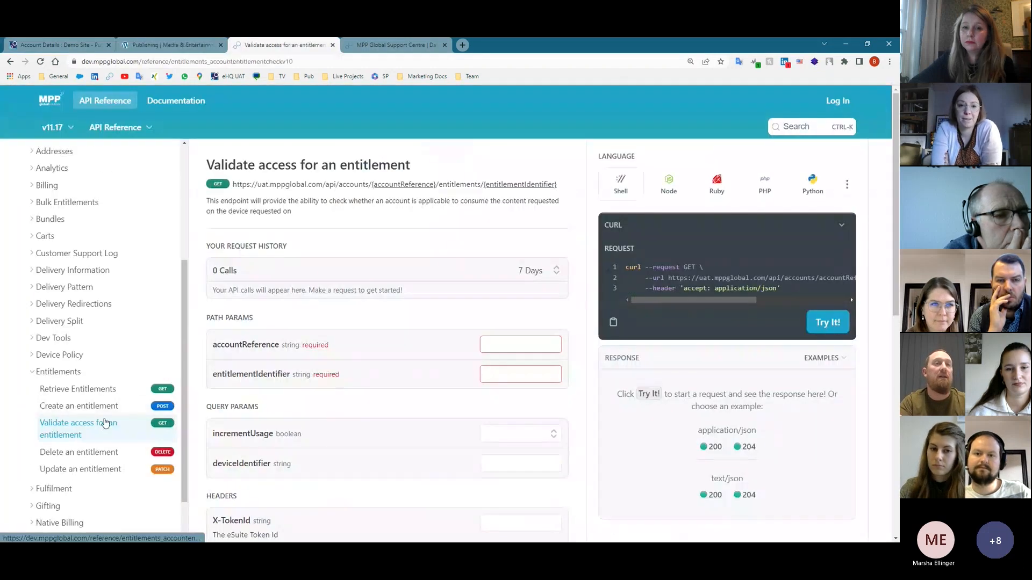
scroll(105, 423, down, 4)
scroll(43, 467, down, 2)
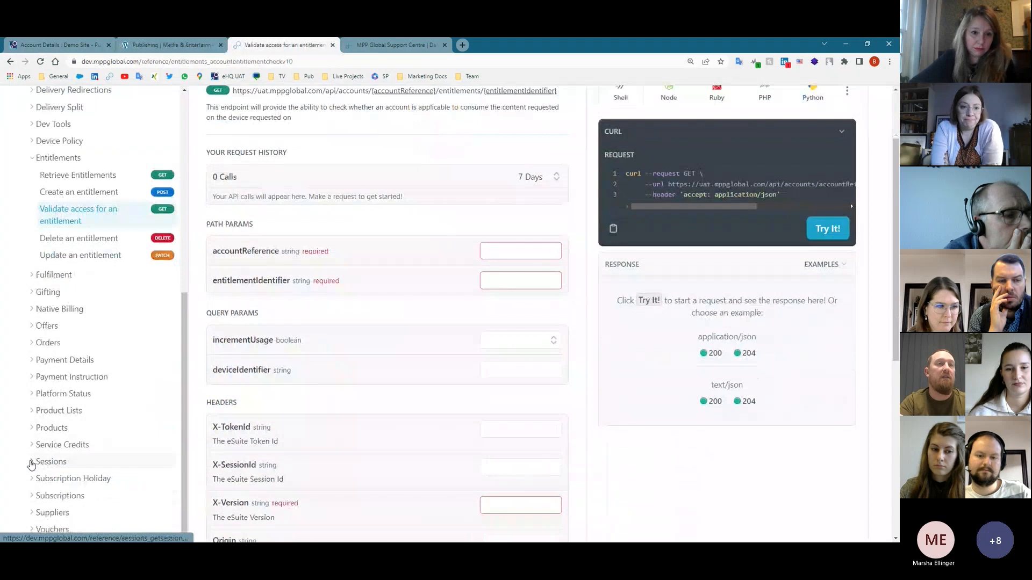
click(35, 496)
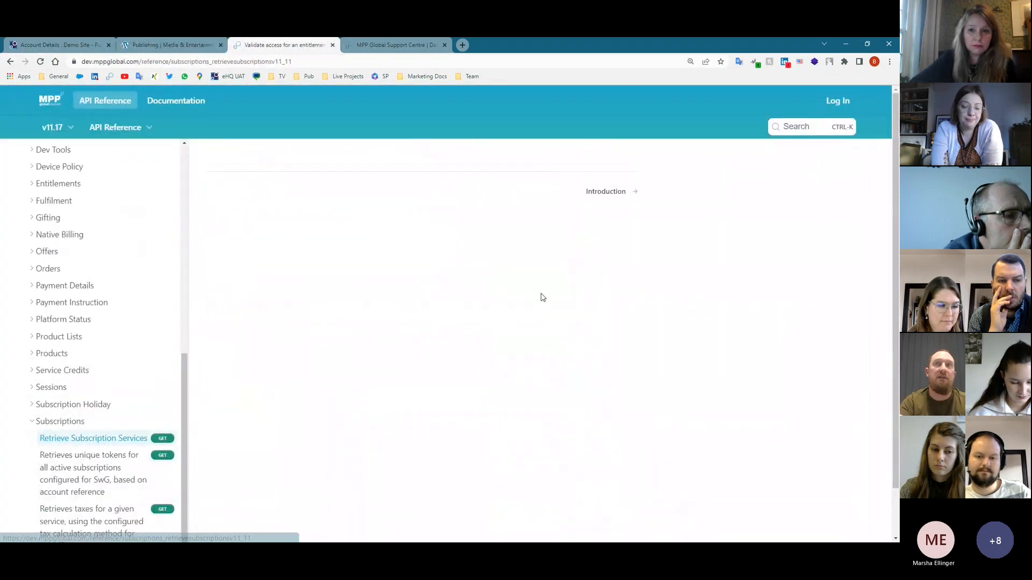
scroll(95, 278, up, 2)
scroll(95, 285, down, 2)
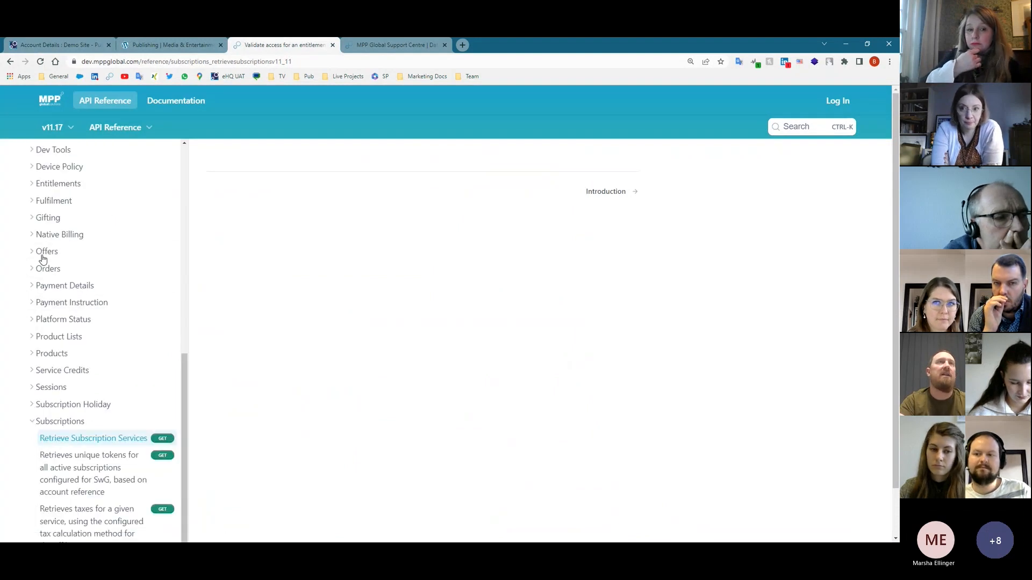
key(alt+Tab)
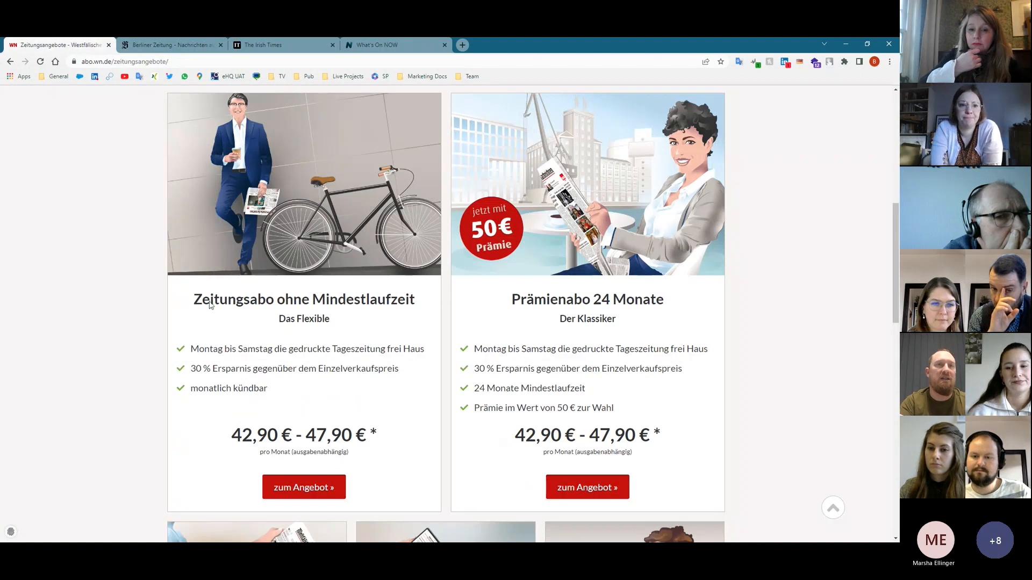
- Compare the Westfälische Nachrichten newspaper plans by scrolling through all the offer cards
scroll(466, 328, down, 4)
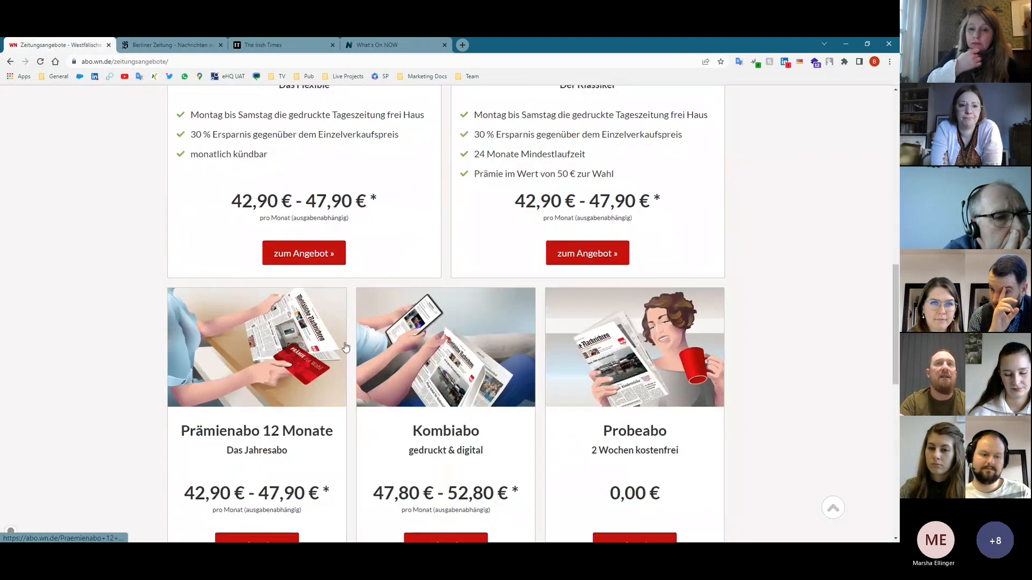
scroll(341, 311, down, 2)
scroll(685, 358, down, 2)
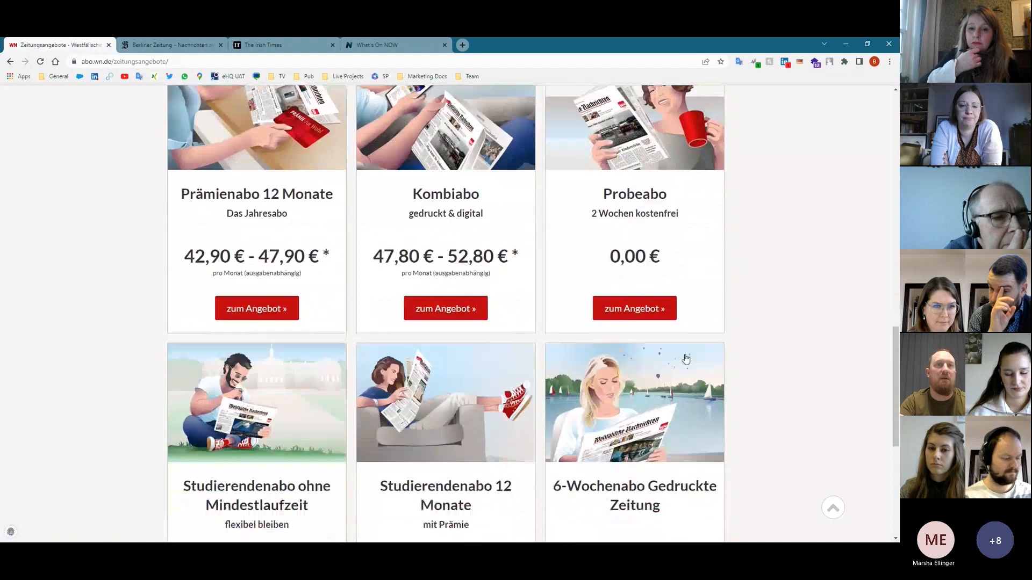
scroll(686, 360, down, 2)
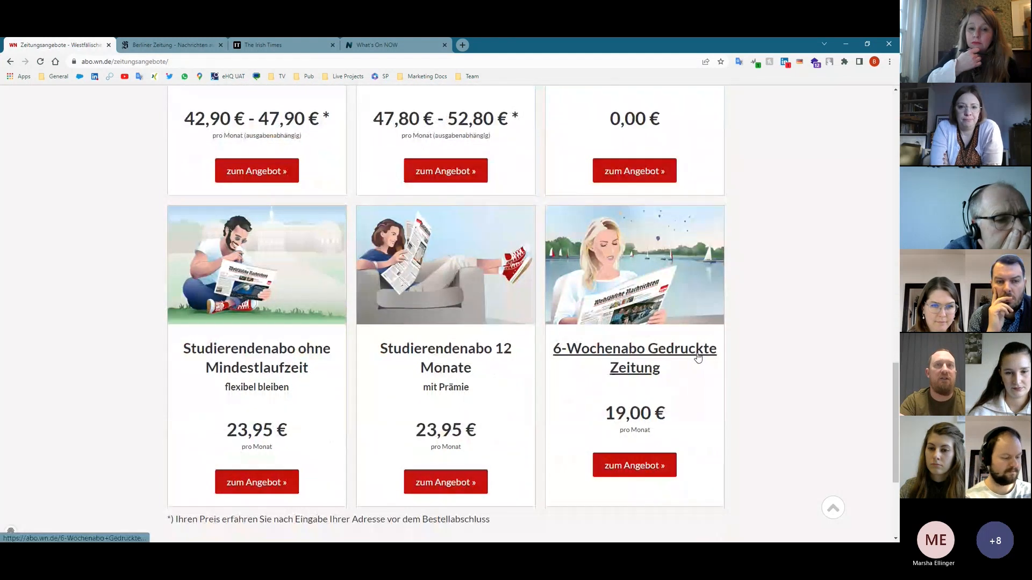
scroll(622, 394, up, 2)
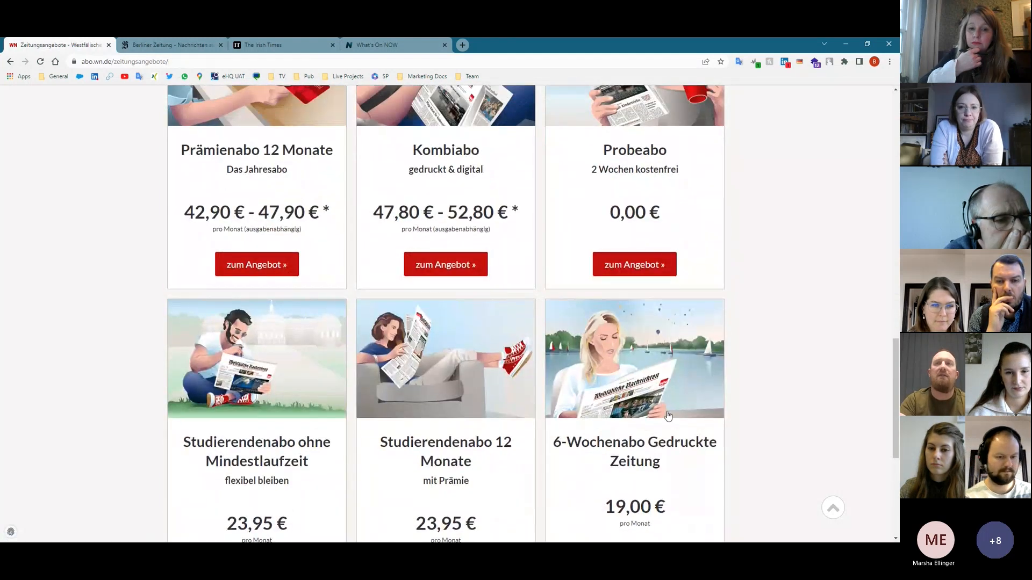
scroll(610, 355, up, 2)
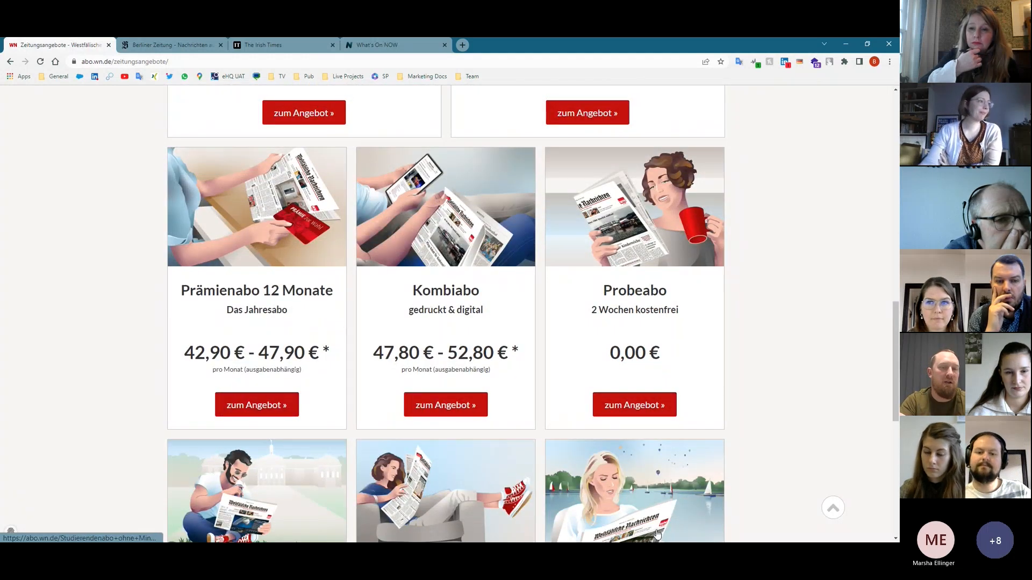
- Open the Prämienabo 12 Monate offer page, then go back to the MPP API reference
click(248, 410)
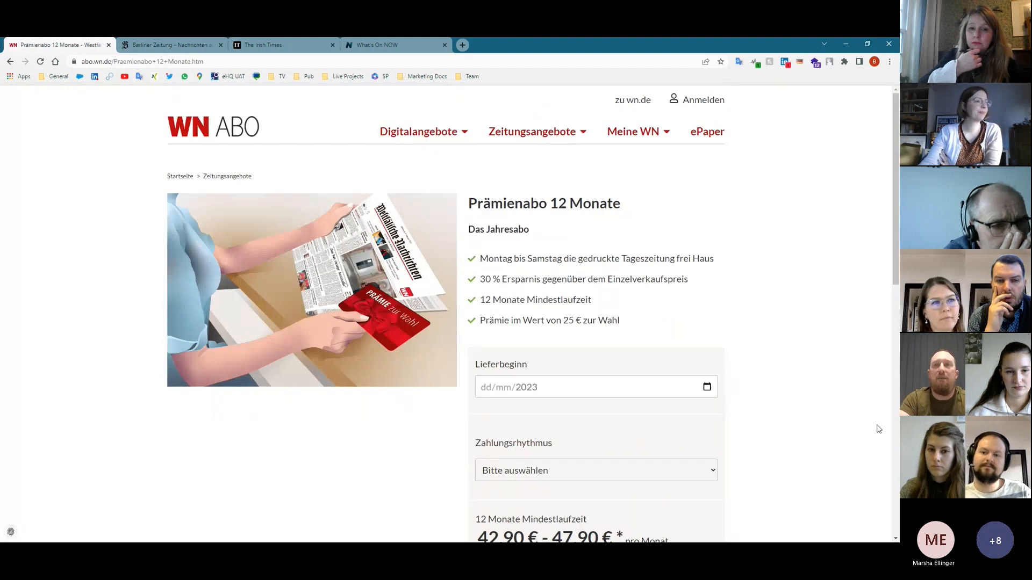
scroll(878, 434, down, 1)
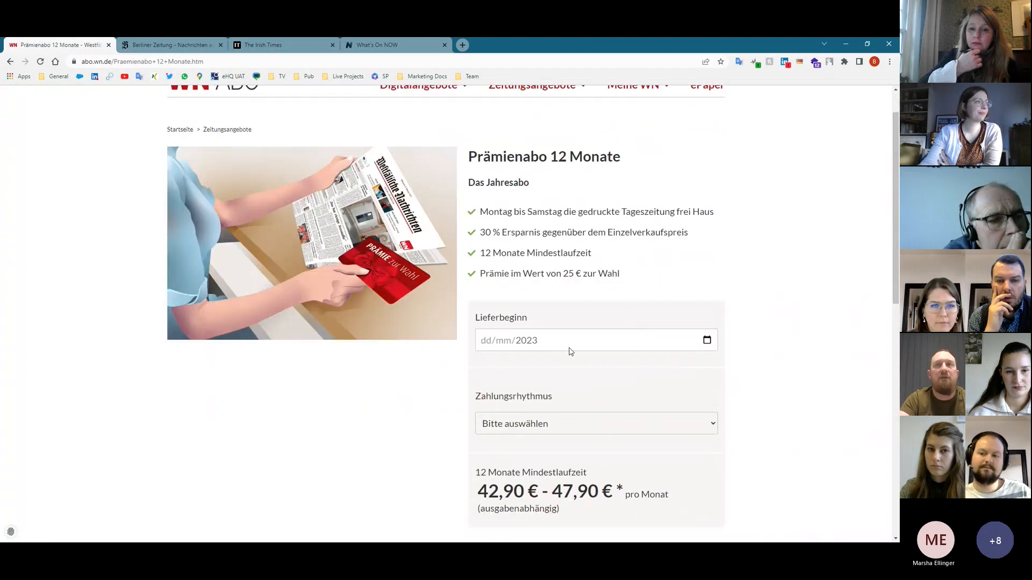
key(alt+Tab)
scroll(37, 312, up, 10)
- Check the startDate body parameter of 'Initiate a subscription purchase' under Account Subscriptions, then return to WN
click(33, 258)
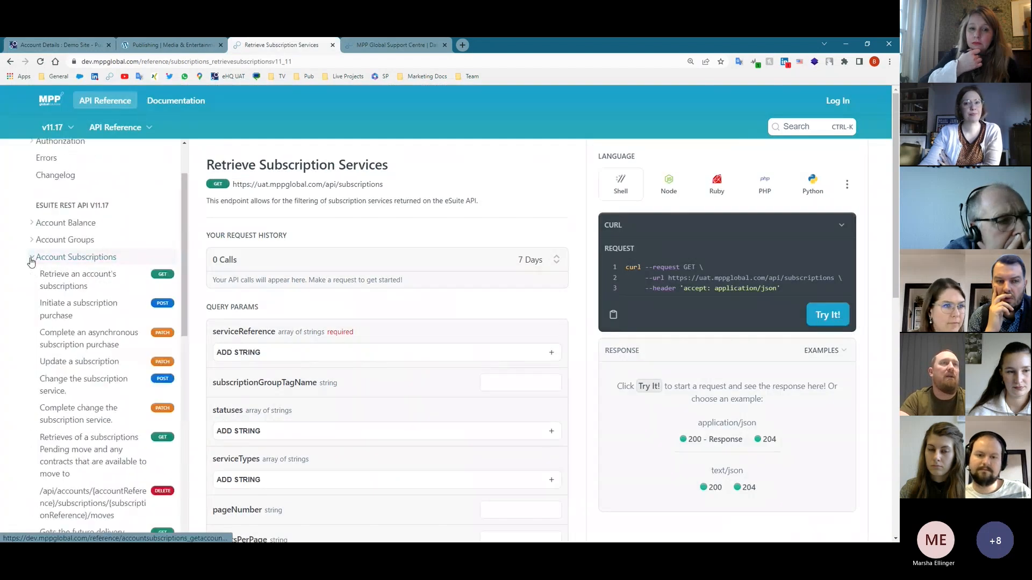
click(76, 308)
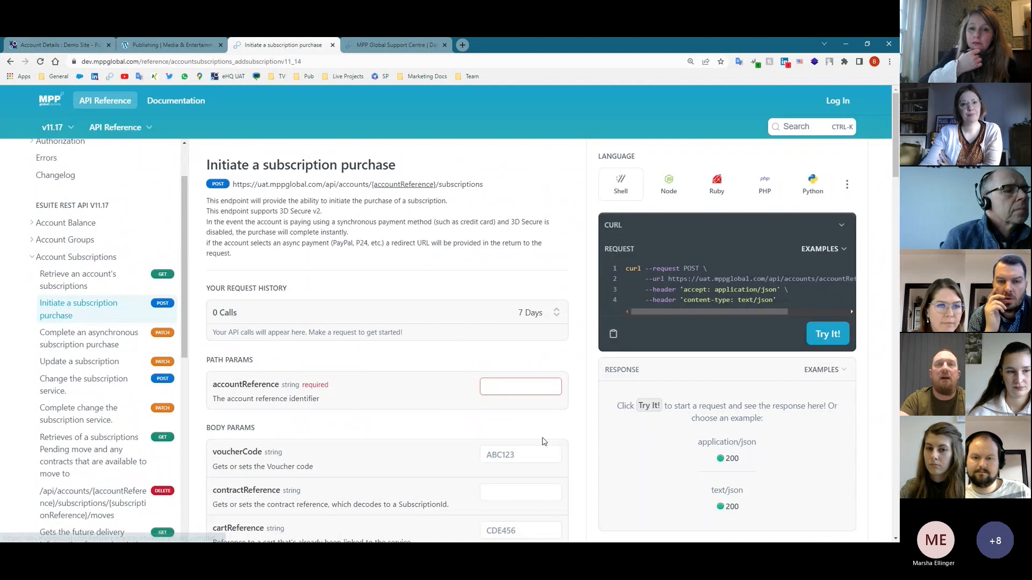
scroll(435, 415, down, 6)
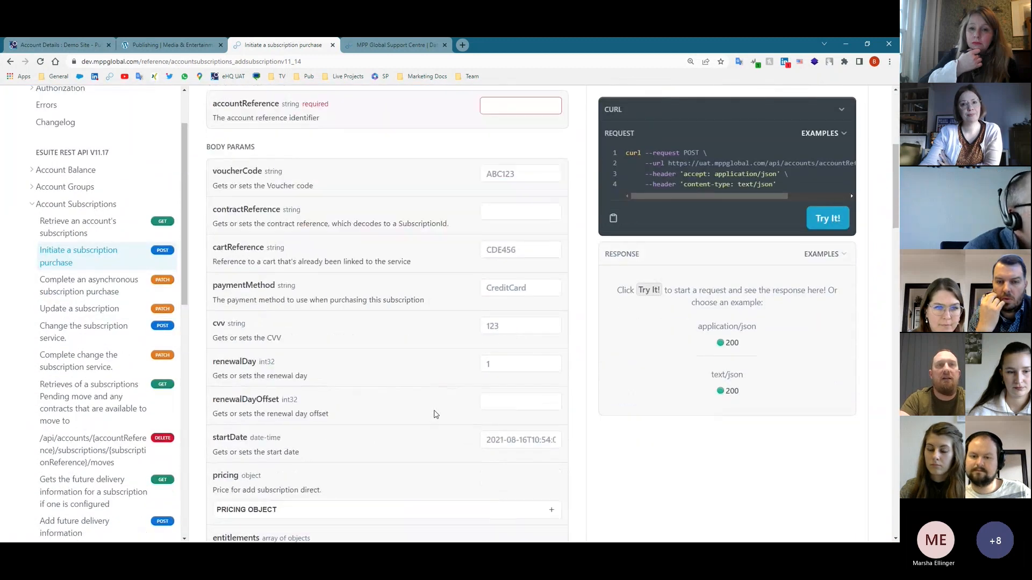
click(543, 391)
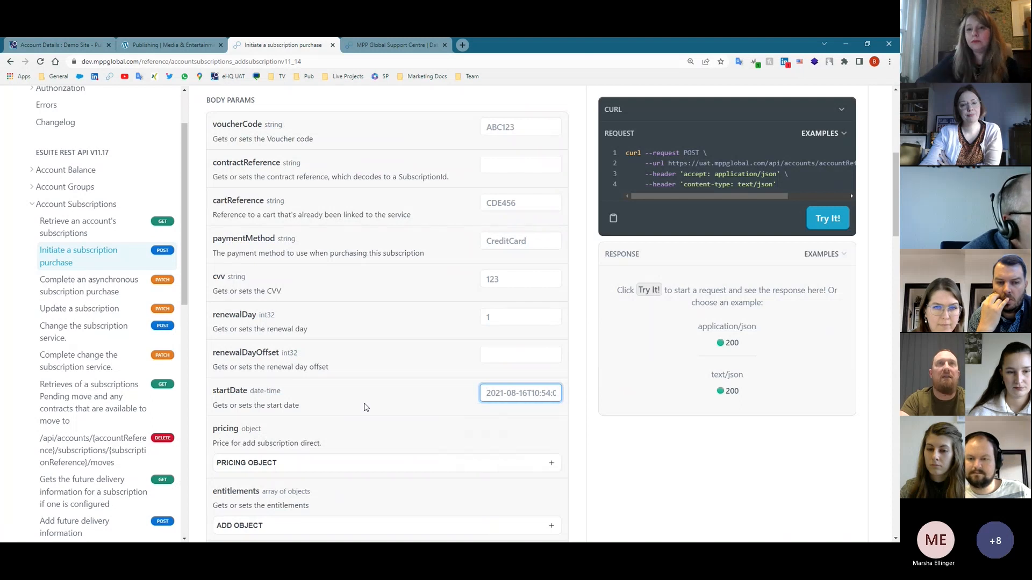
key(alt+Tab)
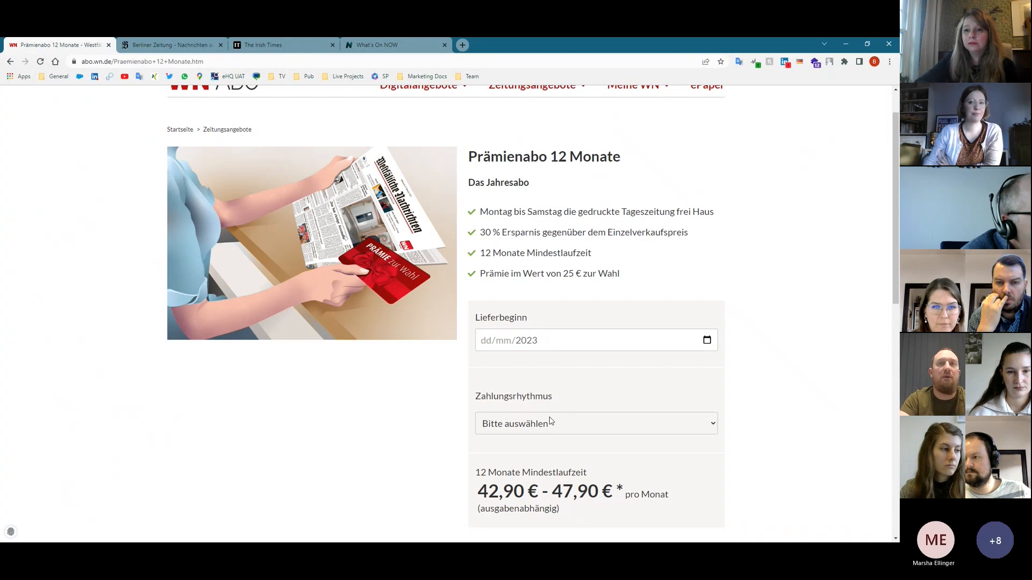
- Review the Prämienabo 12 Monate Zahlungsrhythmus options without choosing one, then go to Berliner Zeitung
click(586, 429)
scroll(570, 387, down, 2)
click(565, 330)
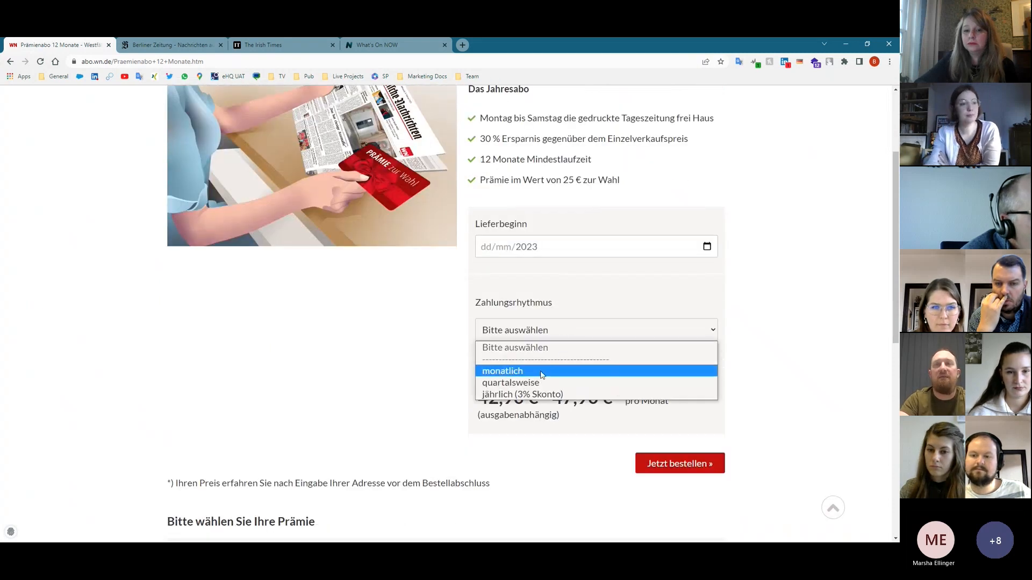
click(412, 416)
scroll(411, 416, down, 4)
scroll(412, 415, up, 5)
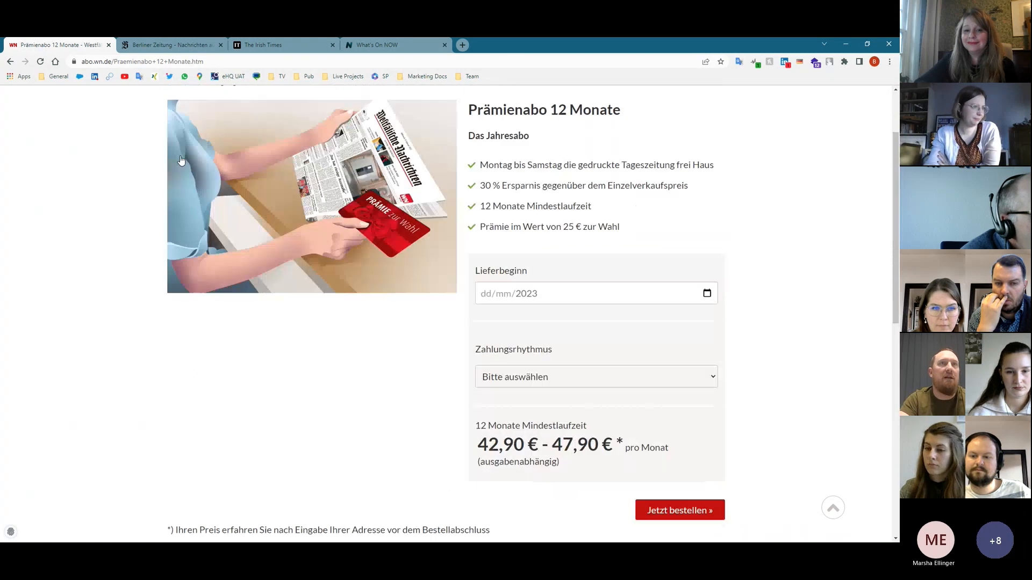
click(135, 46)
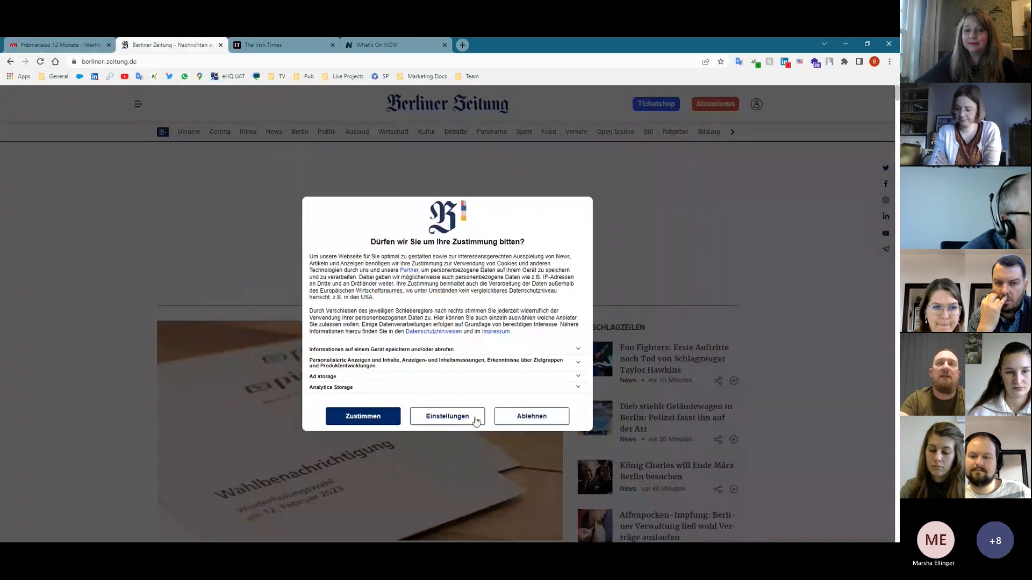
- Dismiss the cookie prompt and browse the Aboshop to B History Nr. 4: print 12,19 €, digital 9,90 €
click(360, 416)
click(710, 106)
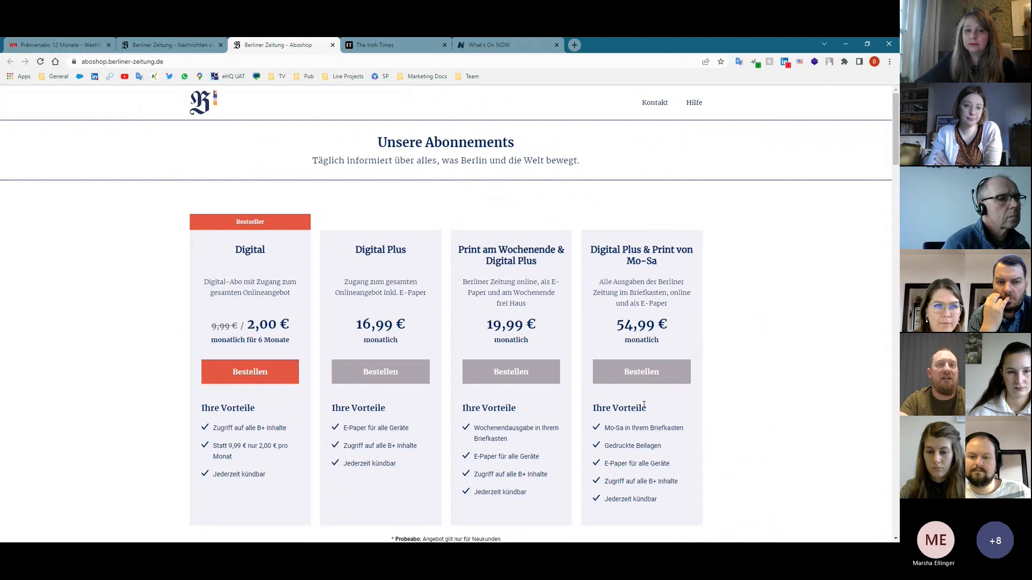
scroll(644, 404, down, 8)
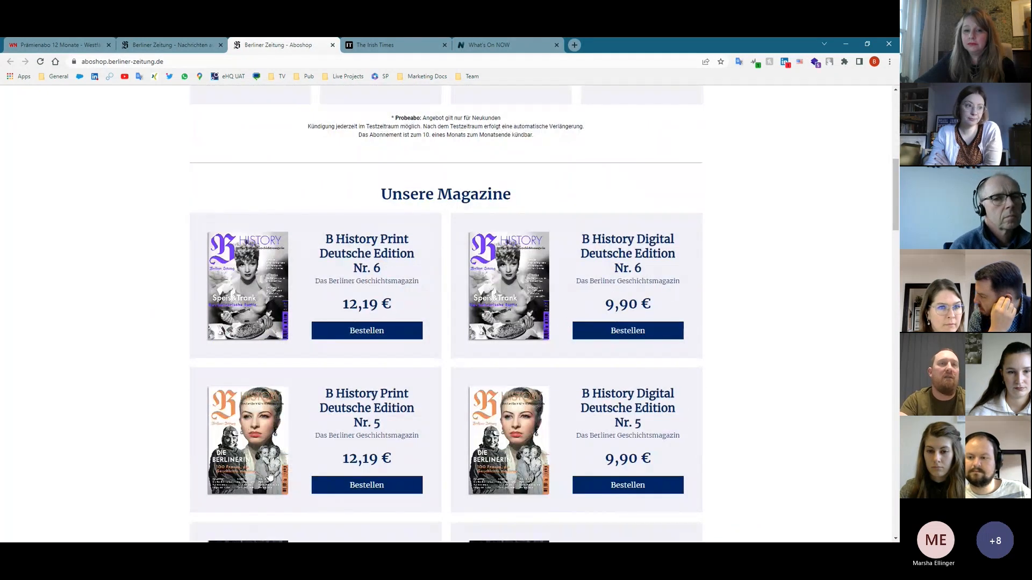
scroll(261, 448, down, 2)
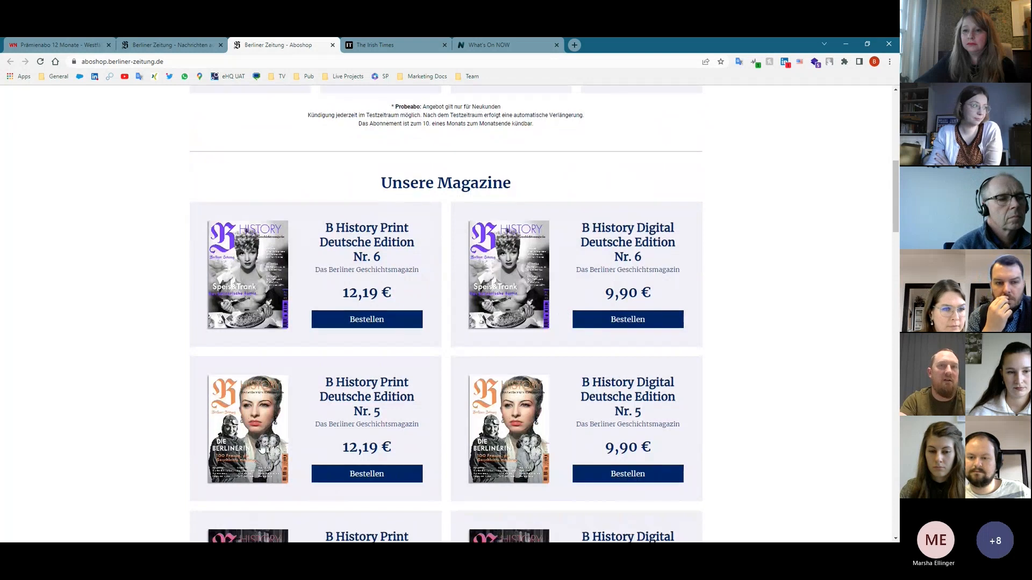
scroll(302, 206, down, 1)
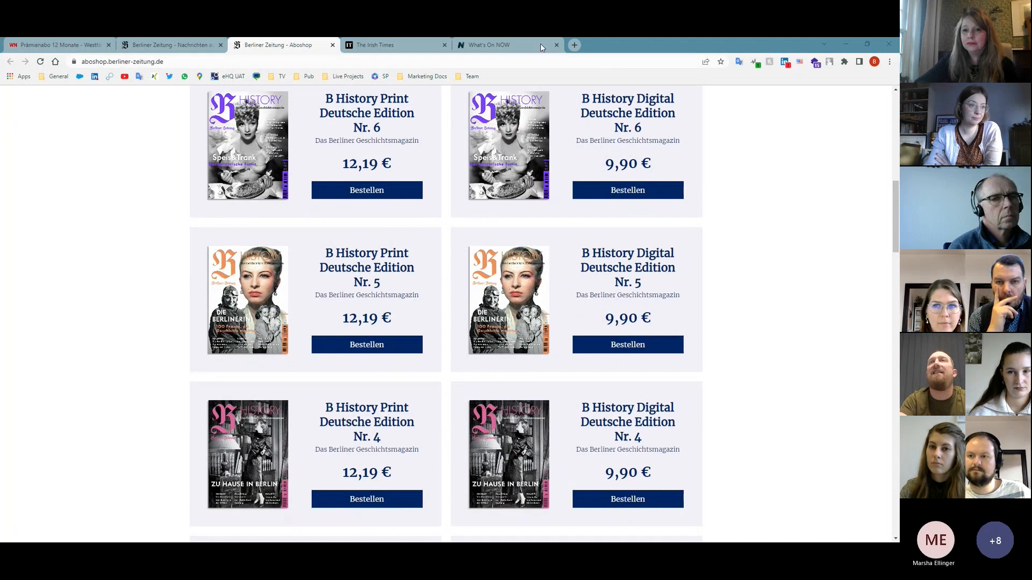
click(107, 176)
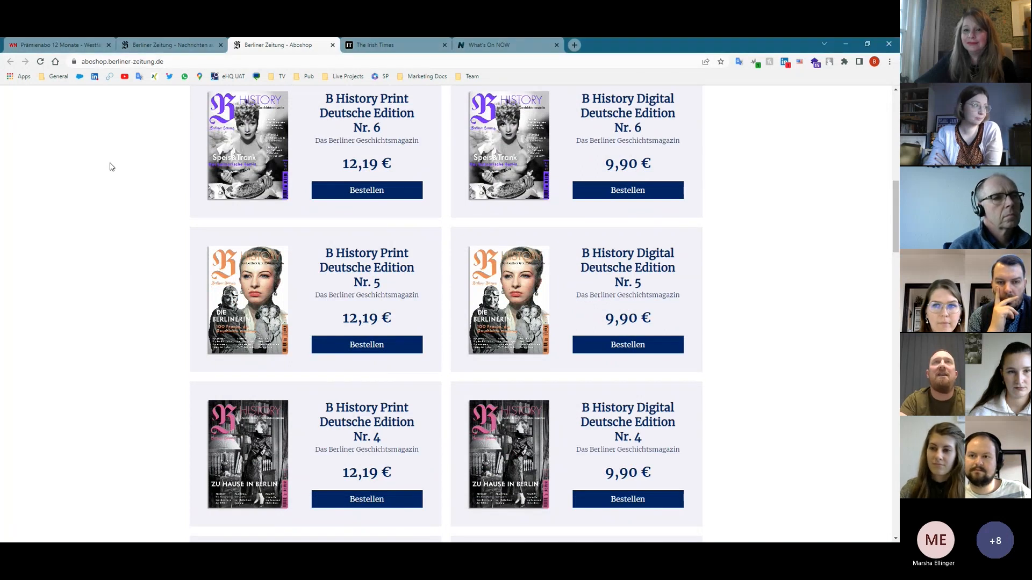
- Search 'irish' and open The Irish Times subscription offer page from the results
click(178, 62)
text(irishtimes)
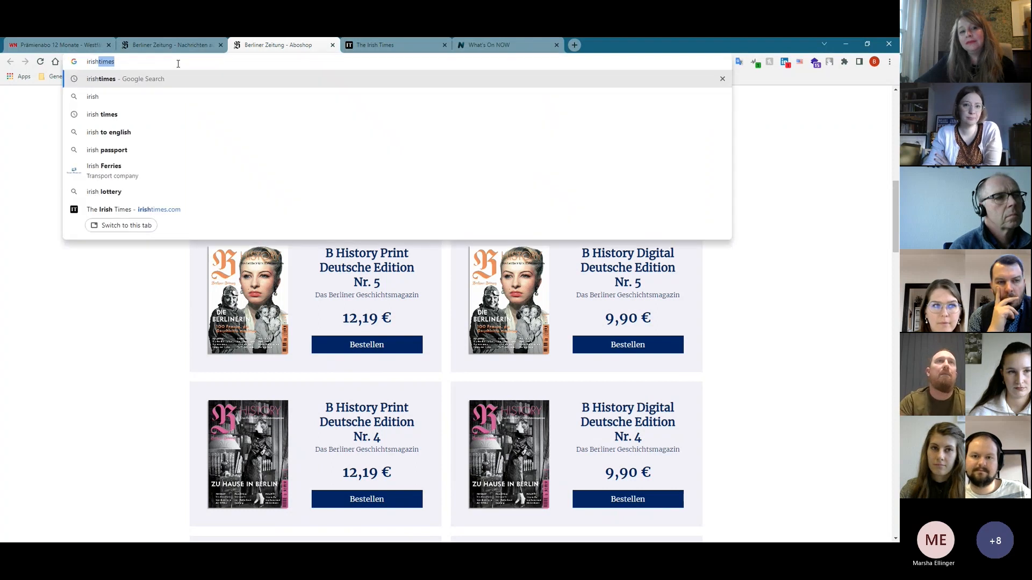
key(Return)
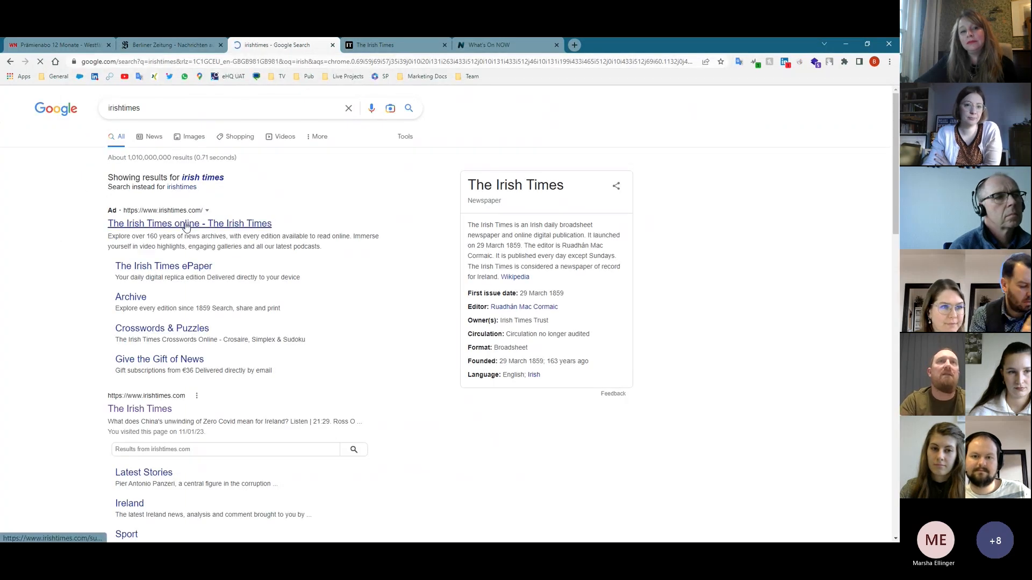
click(185, 225)
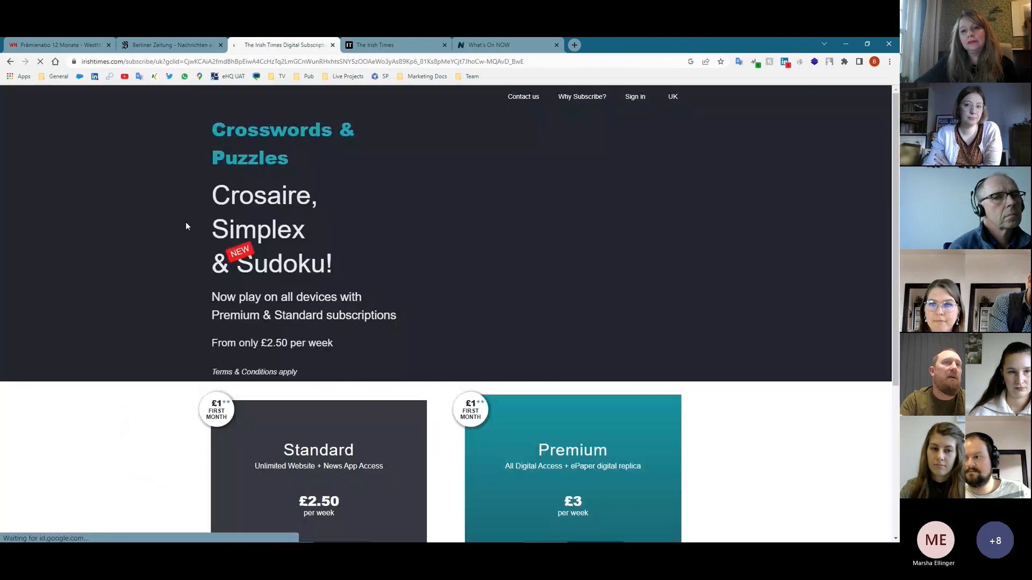
scroll(298, 362, down, 3)
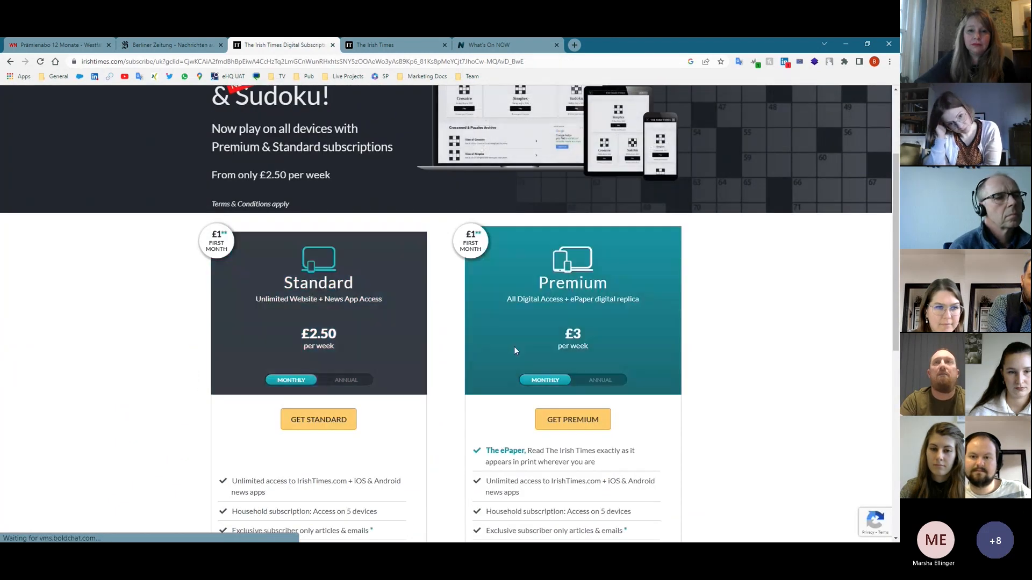
scroll(514, 346, up, 2)
scroll(216, 199, up, 1)
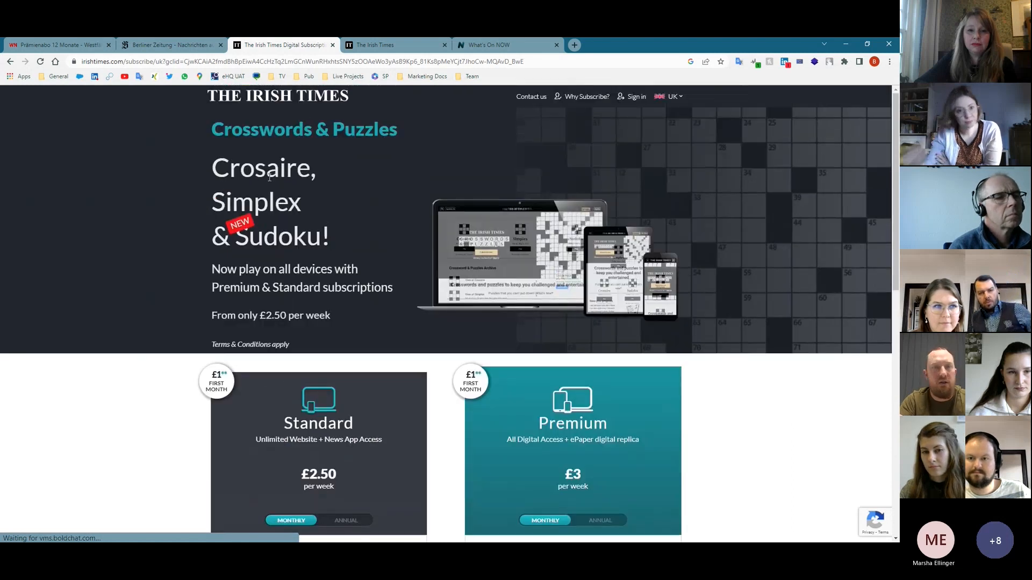
scroll(318, 253, down, 5)
scroll(319, 257, down, 7)
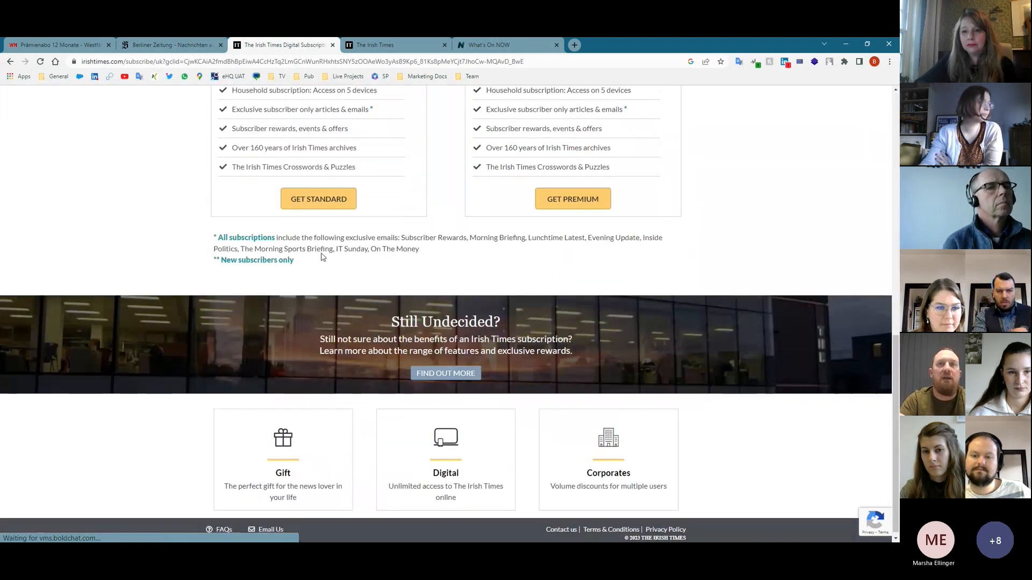
- Select the 12-month Standard gift subscription at €115, then go to the NOW tab
click(291, 471)
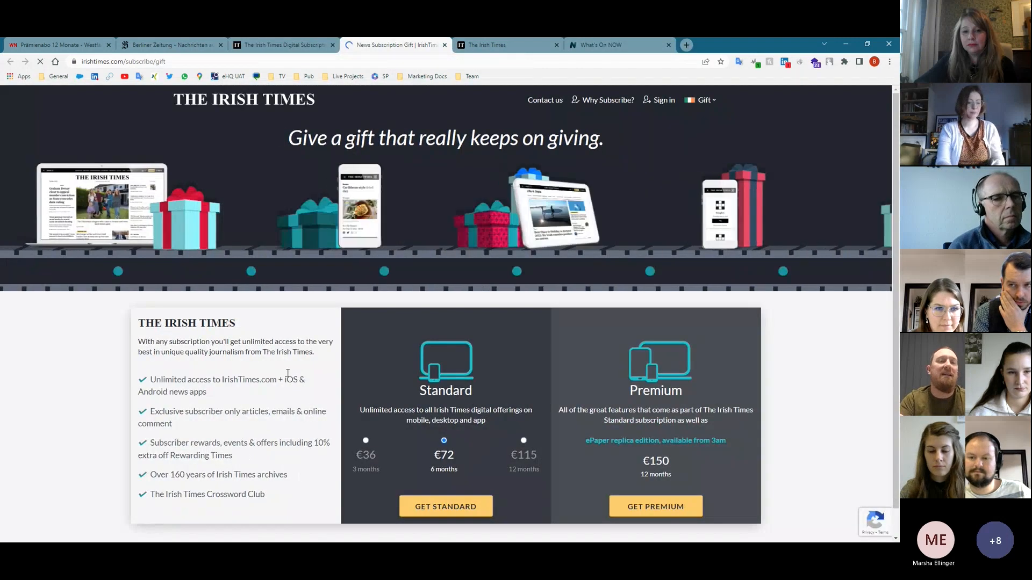
scroll(260, 403, down, 1)
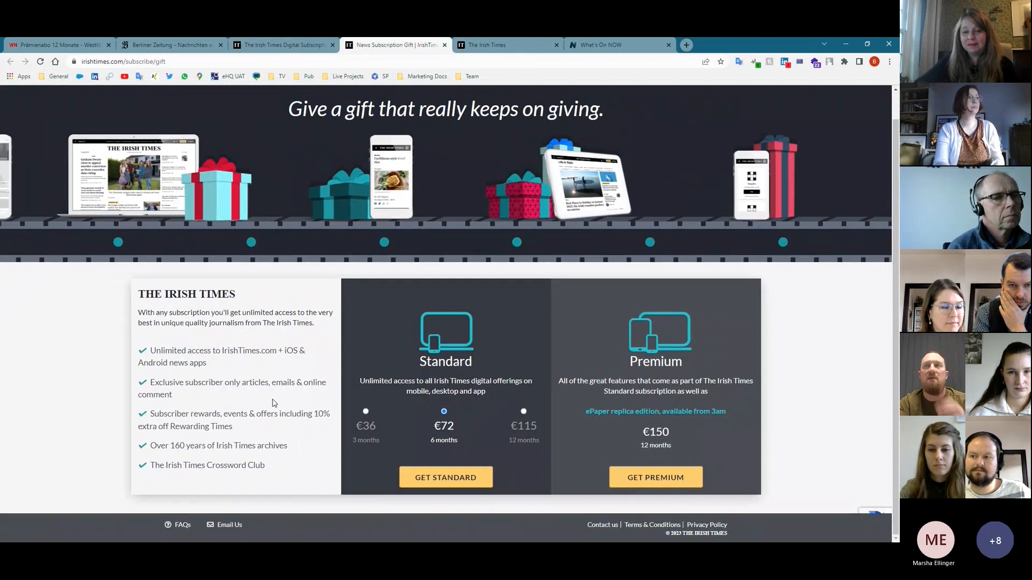
click(525, 421)
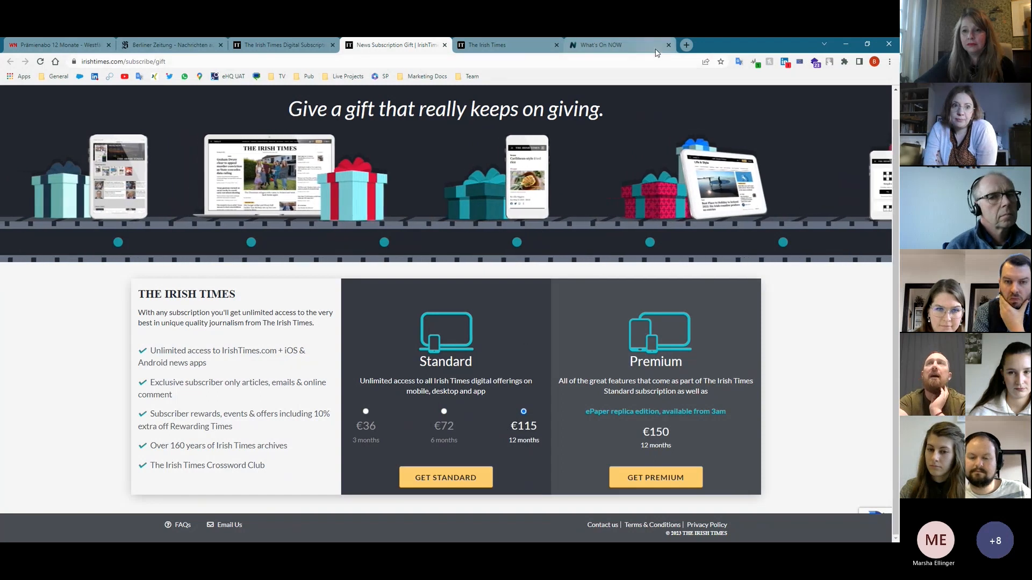
click(607, 44)
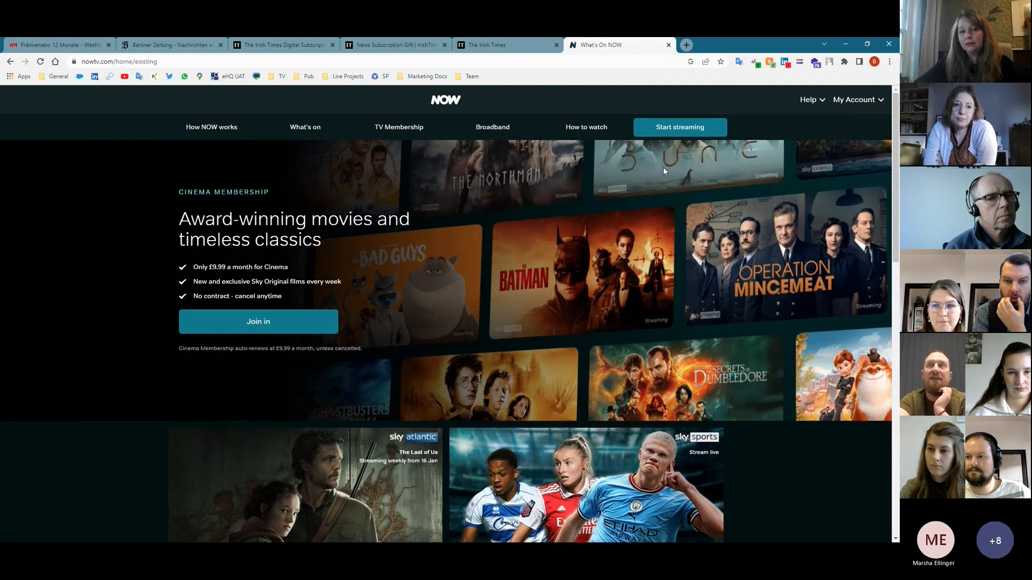
- Sign in via Manage account and view the NOW devices list (iPhone, iPad, LG TV)
click(871, 101)
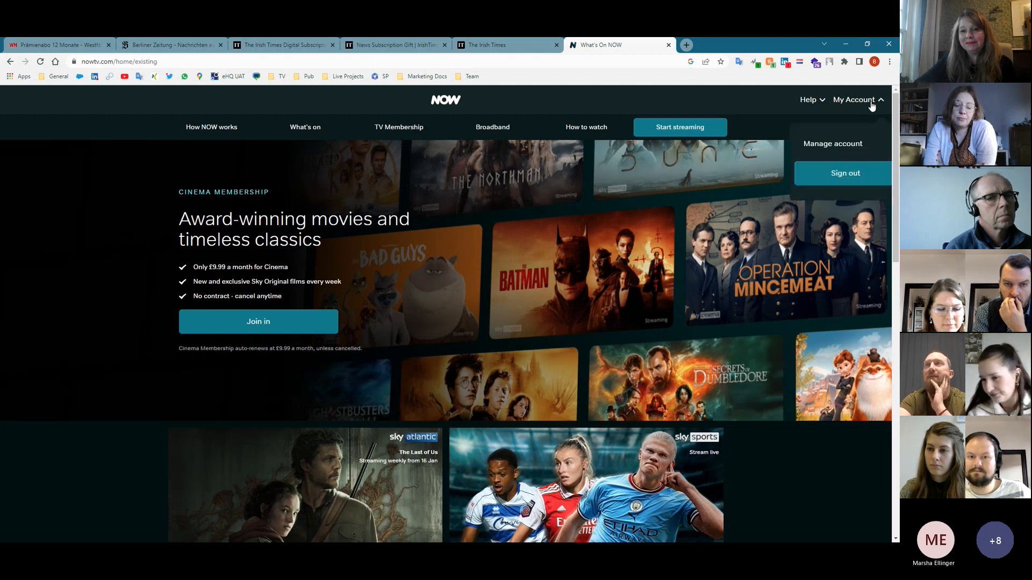
click(859, 148)
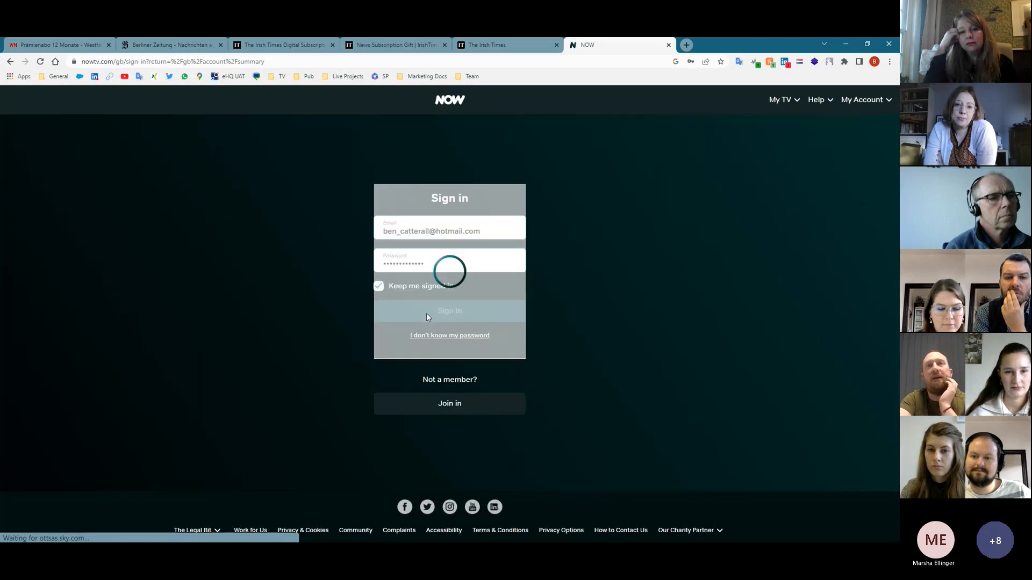
click(443, 314)
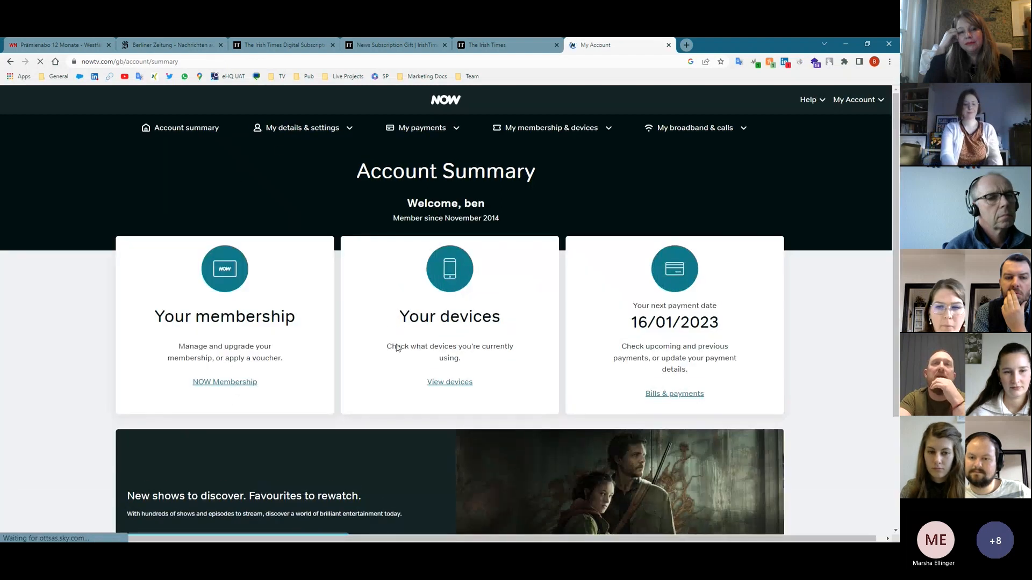
click(449, 384)
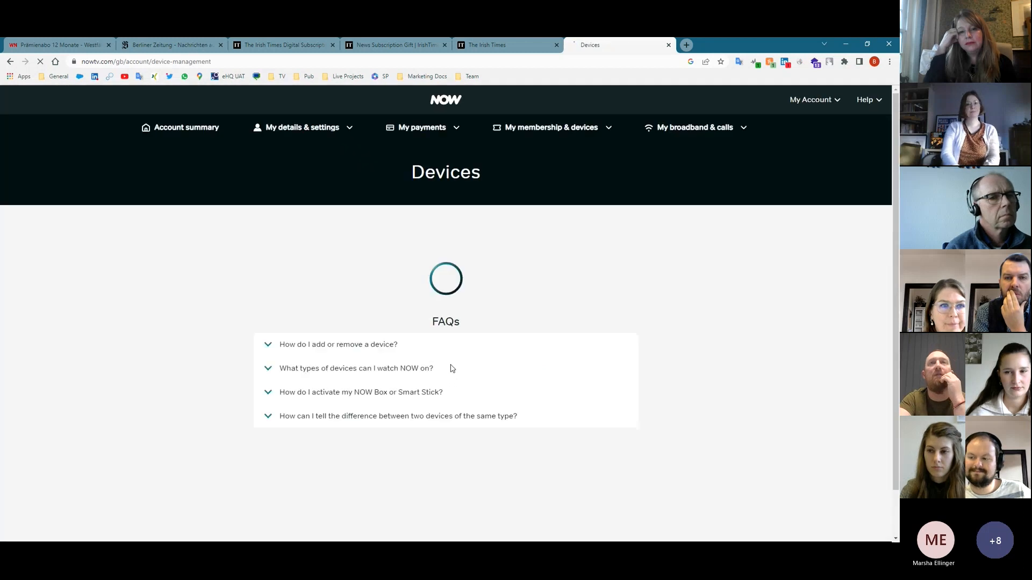
scroll(331, 372, down, 3)
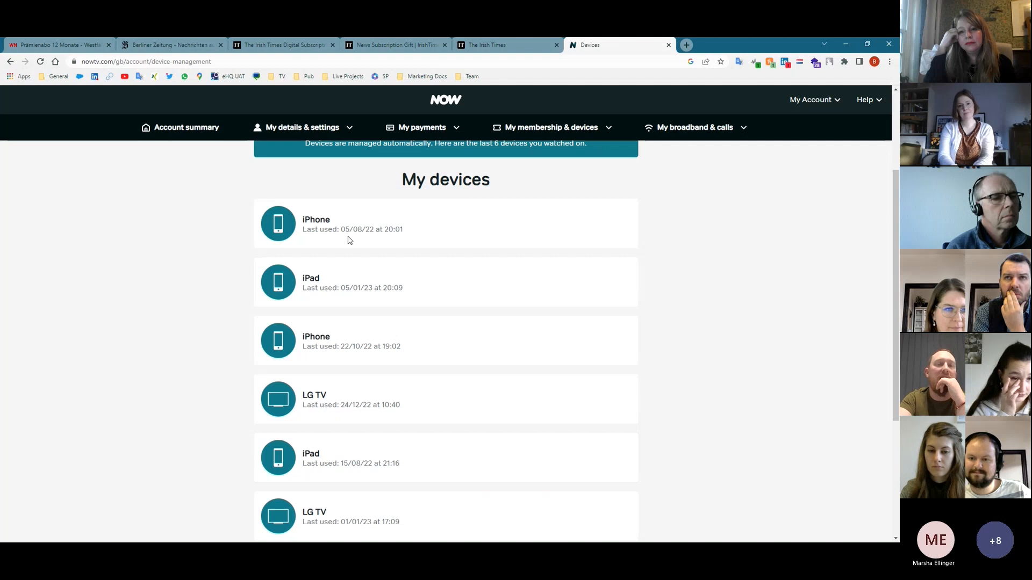
scroll(456, 437, down, 2)
scroll(342, 452, up, 4)
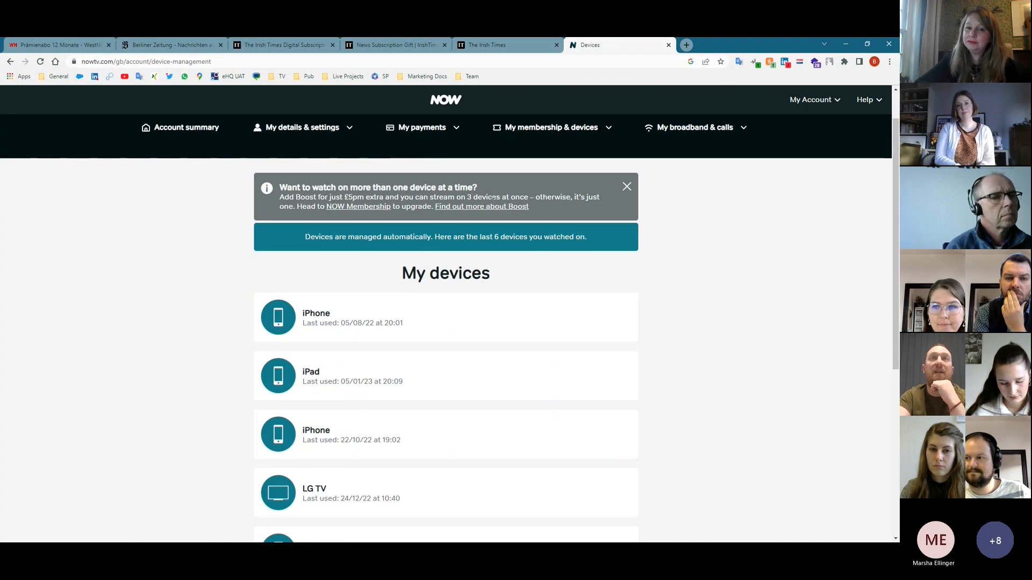
- Look over the My payments and My details & settings menus, then return to the MPP API reference
click(432, 128)
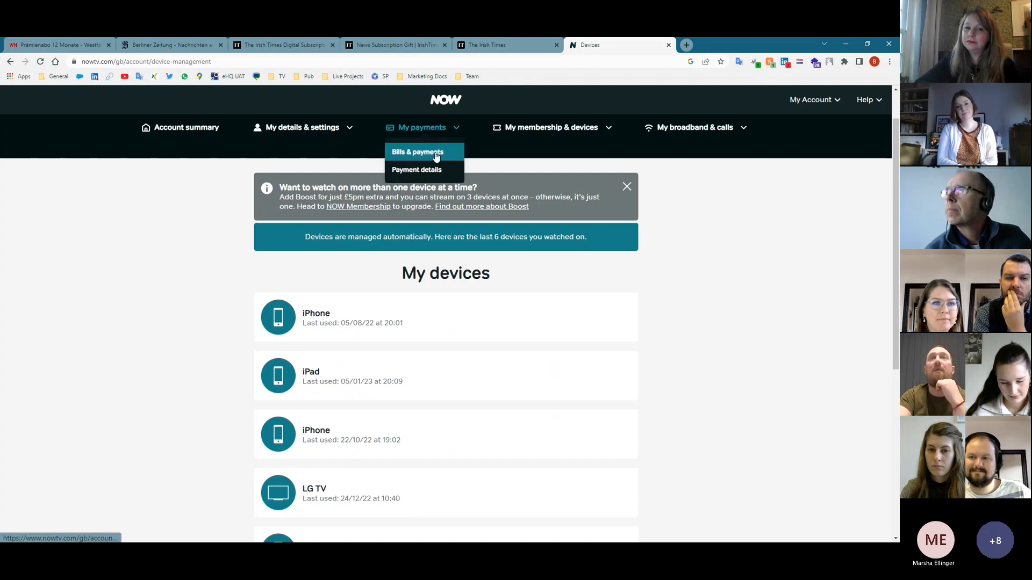
click(301, 127)
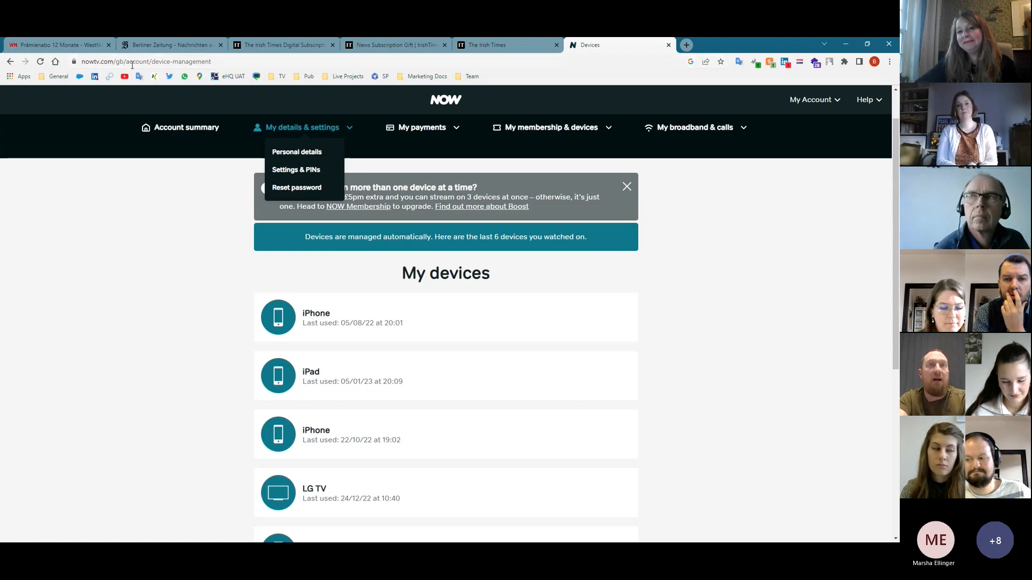
key(alt+Tab)
scroll(142, 429, down, 8)
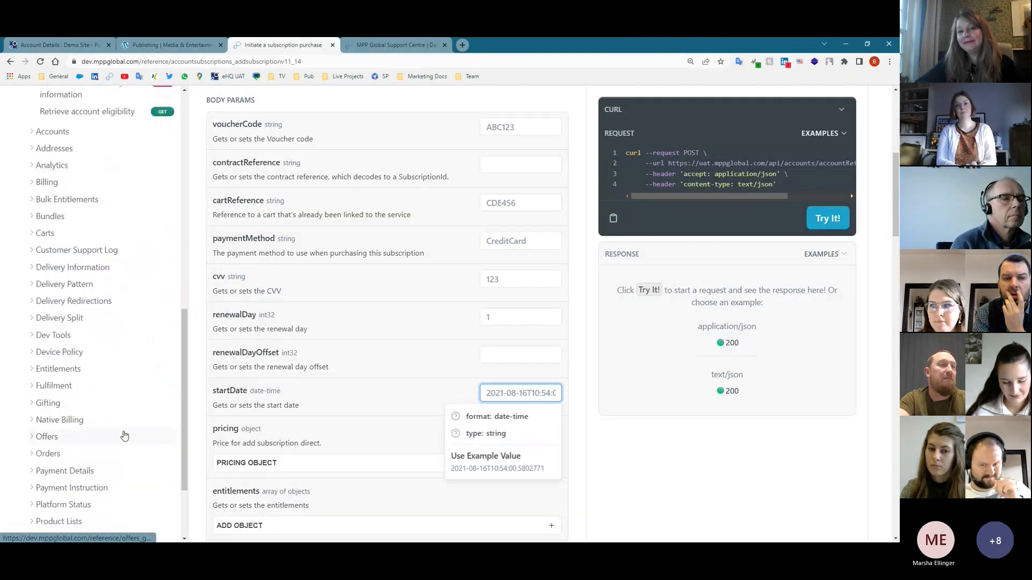
- Read the Create BACS wallet endpoint (POST payment-details/bacs), then go to the Introduction page
scroll(125, 435, down, 3)
click(85, 376)
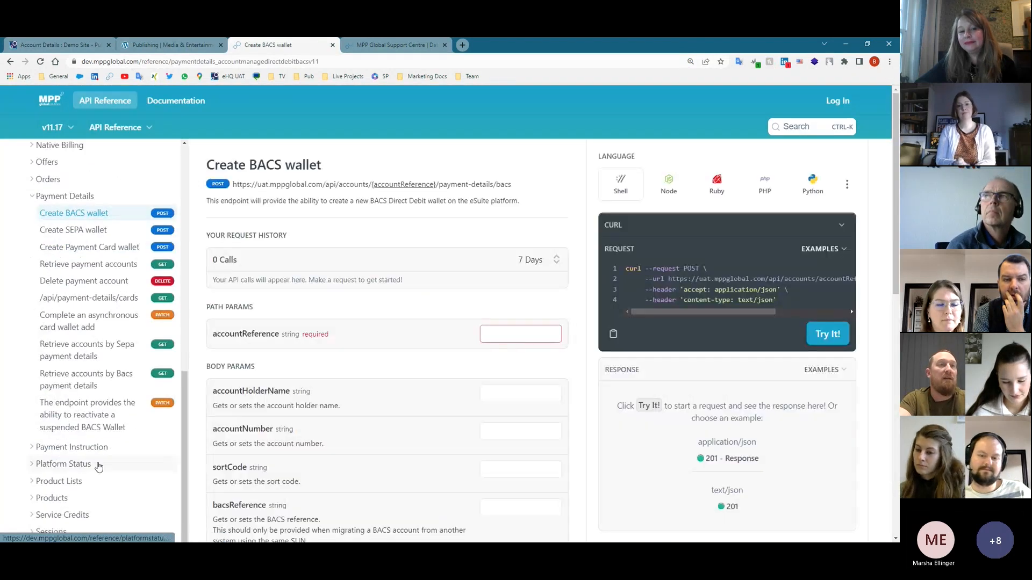
scroll(99, 466, down, 4)
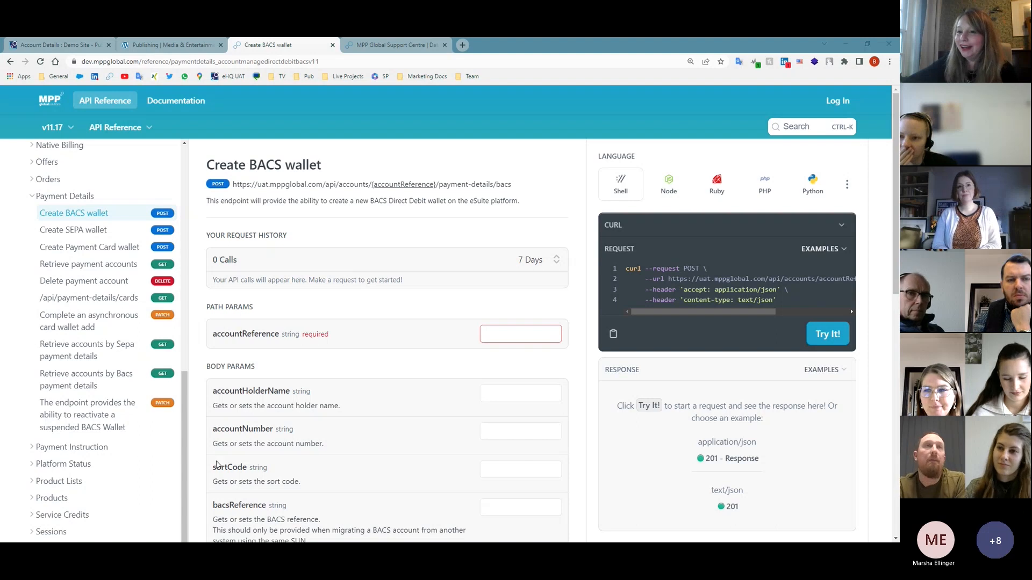
scroll(107, 244, up, 15)
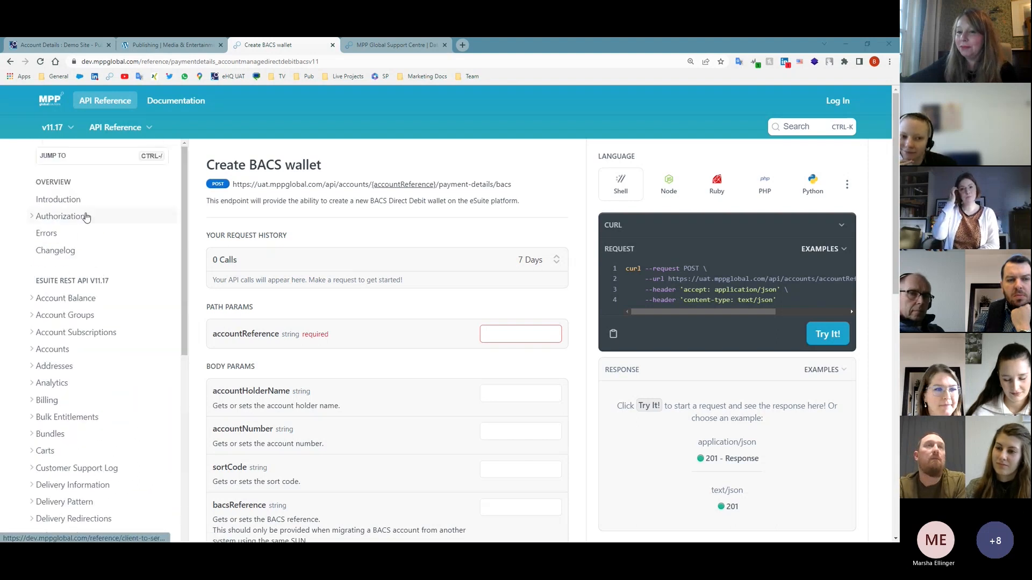
click(76, 200)
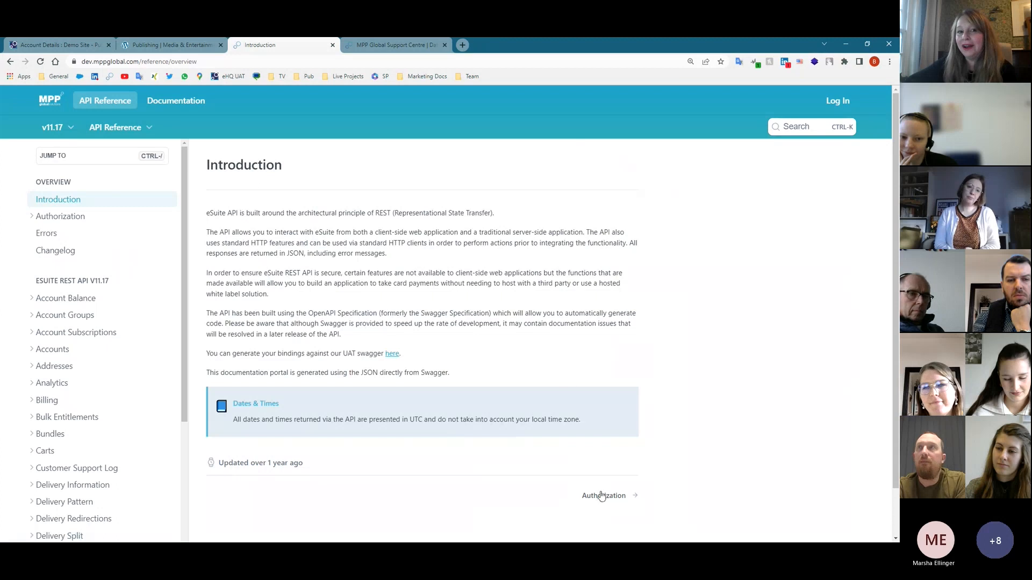
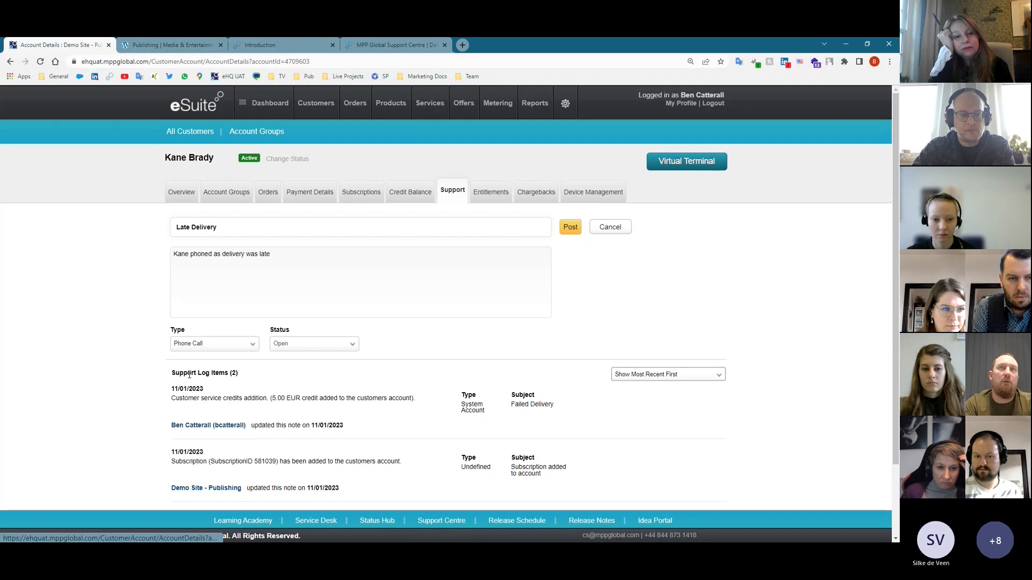
- Post the Late Delivery note as a Phone Call entry on the customer's support log
click(573, 230)
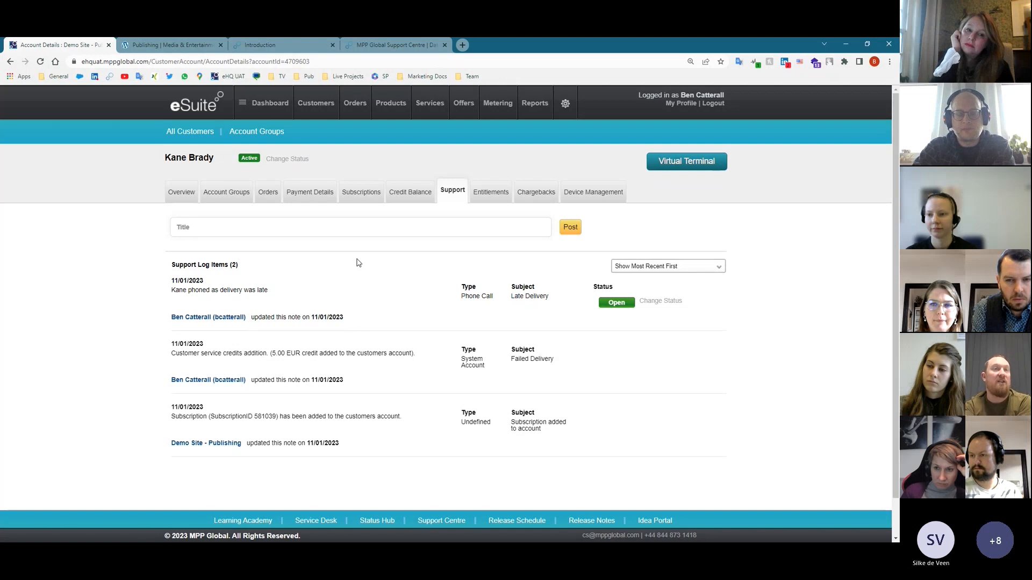
- In the MPP API reference, expand Customer Support Log and open the Create a support log endpoint
click(252, 46)
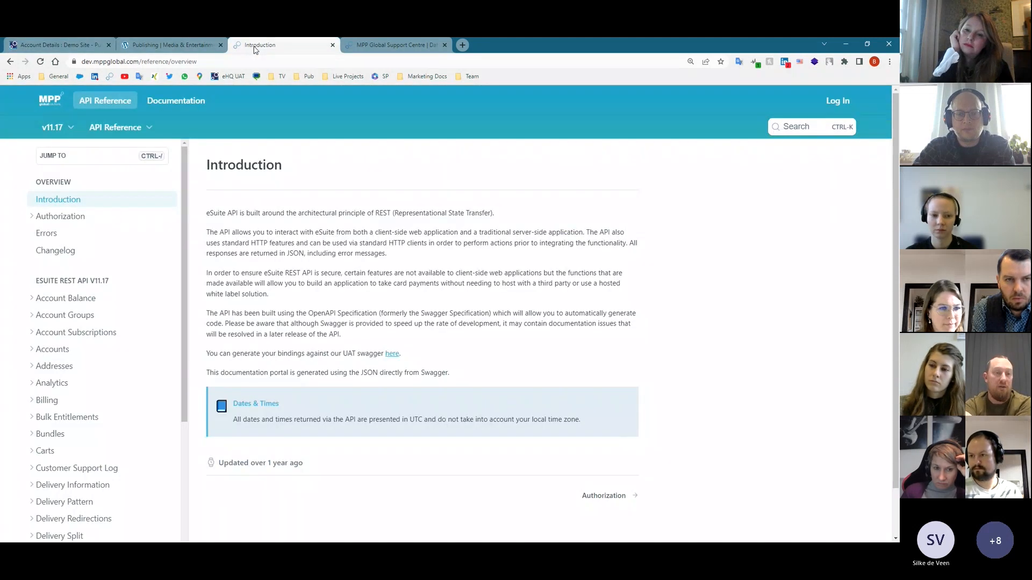
scroll(121, 333, down, 4)
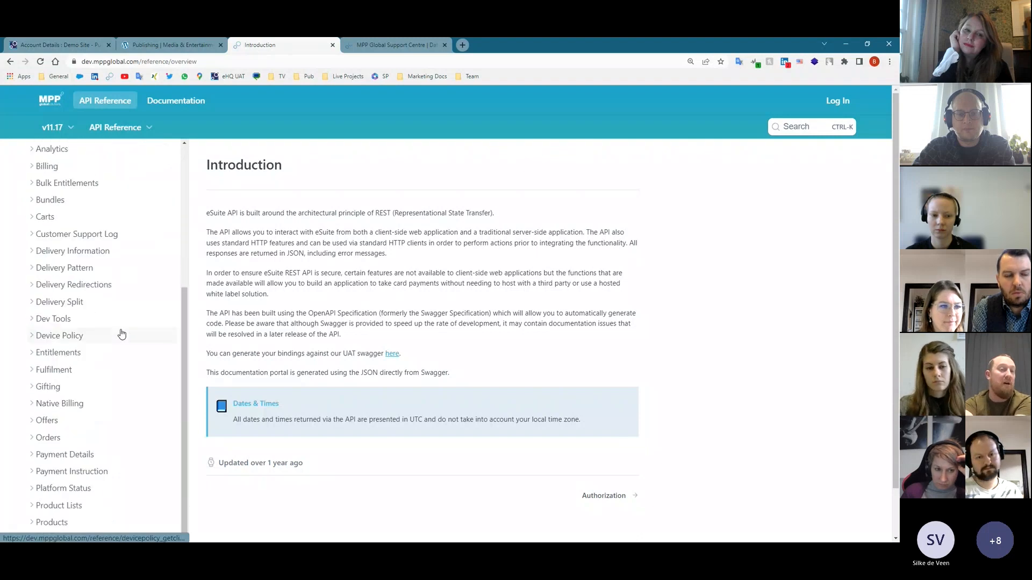
scroll(135, 320, up, 4)
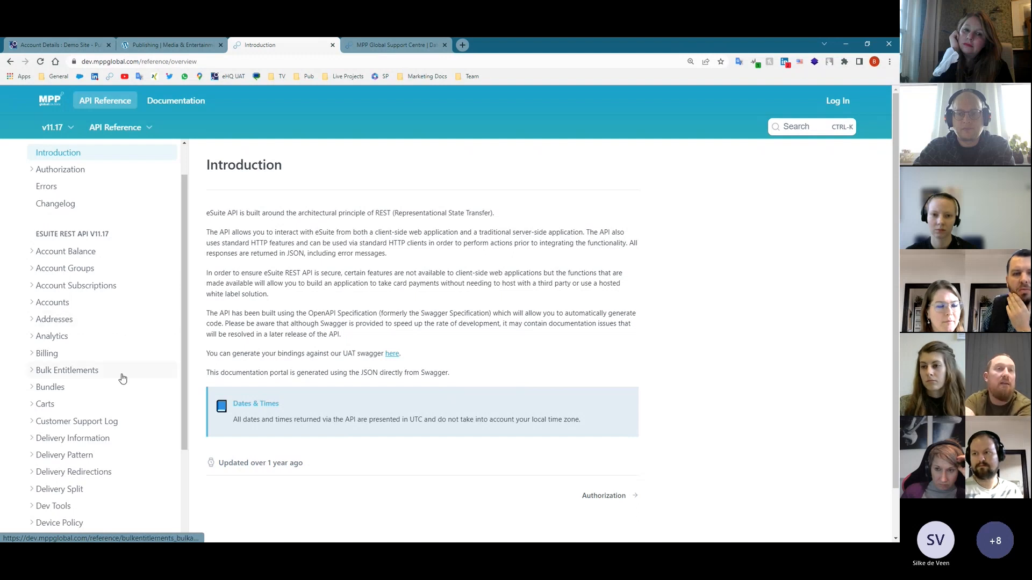
scroll(113, 375, down, 1)
click(104, 375)
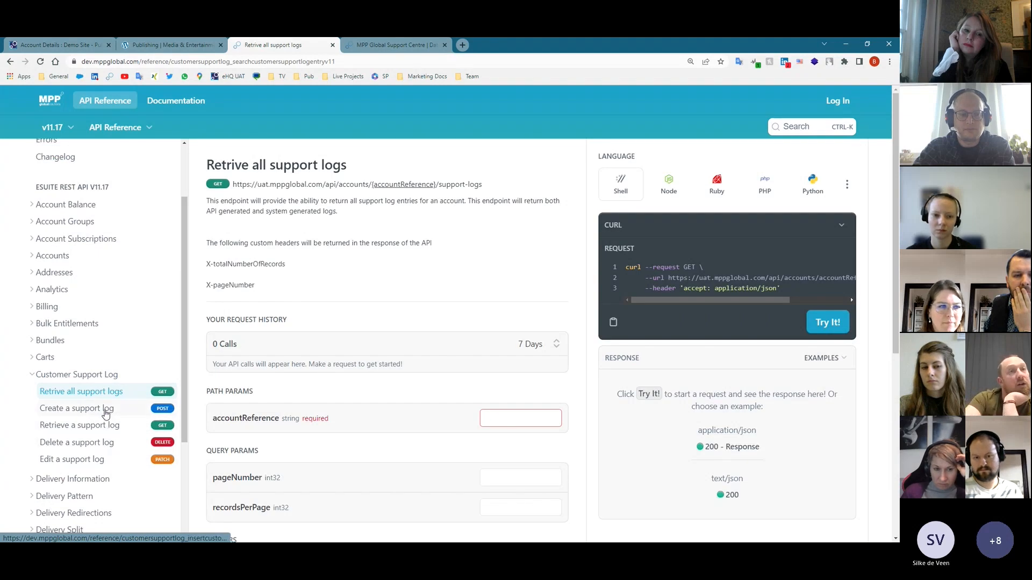
click(104, 408)
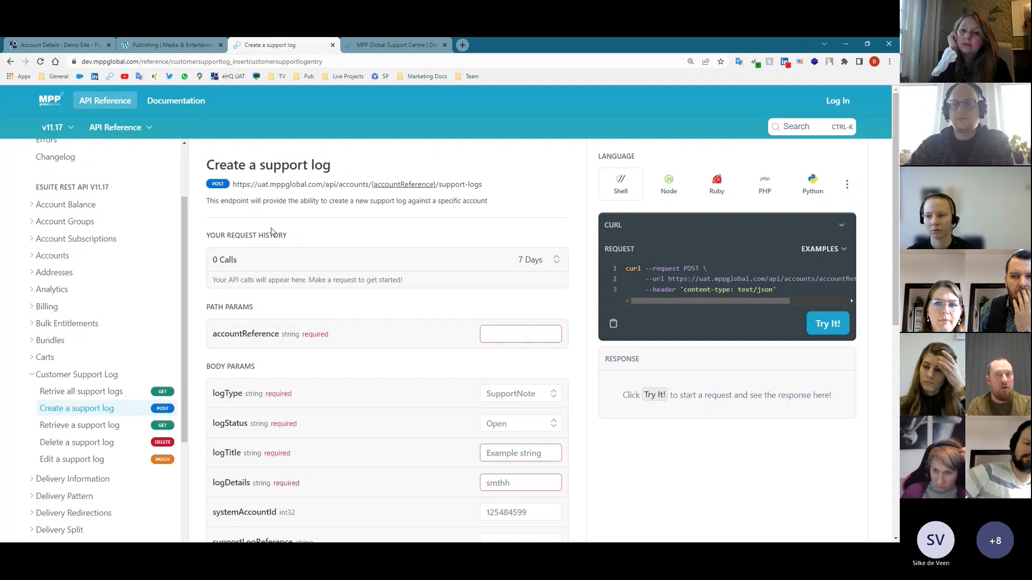
click(60, 45)
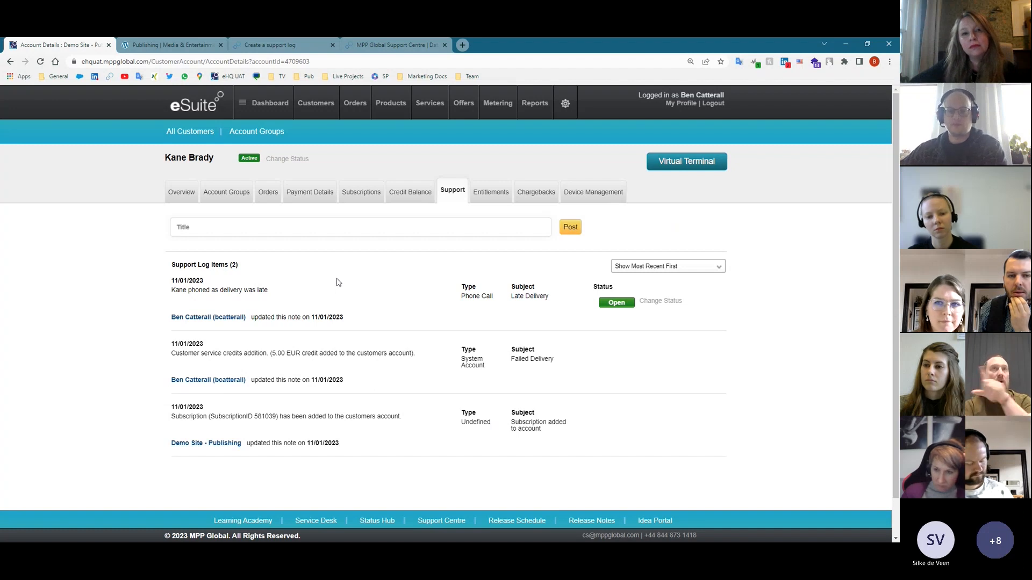
click(269, 45)
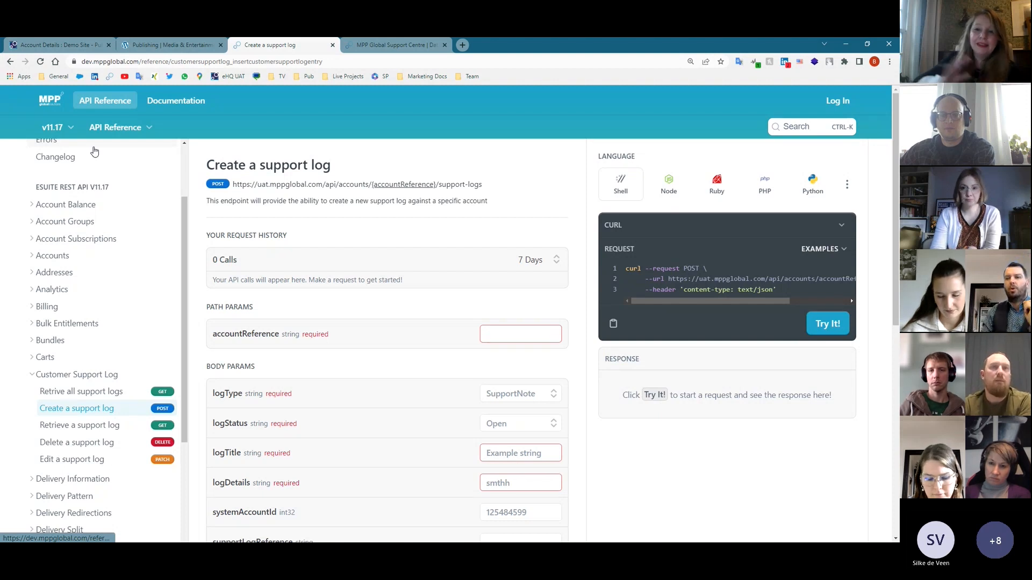
click(498, 335)
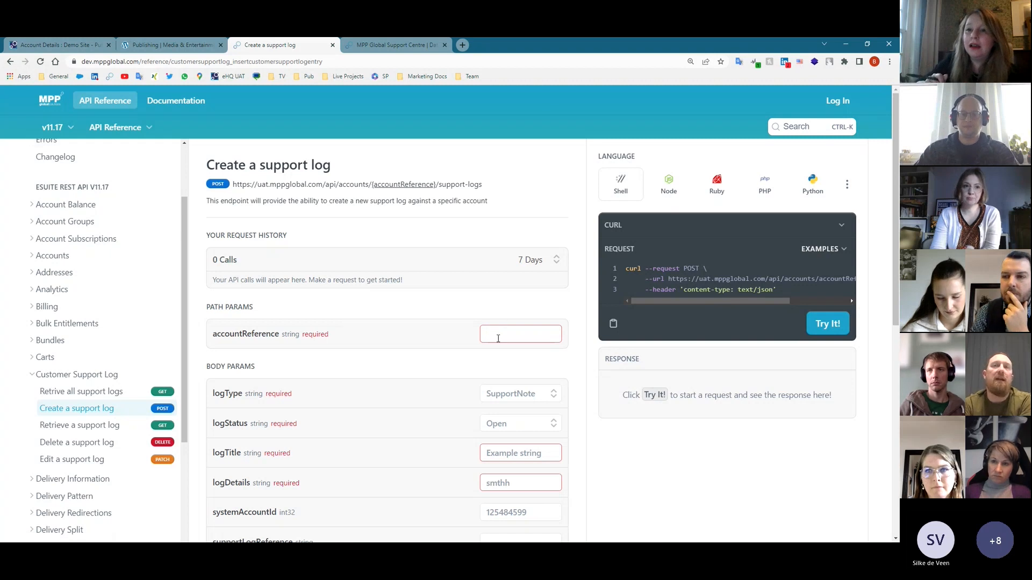
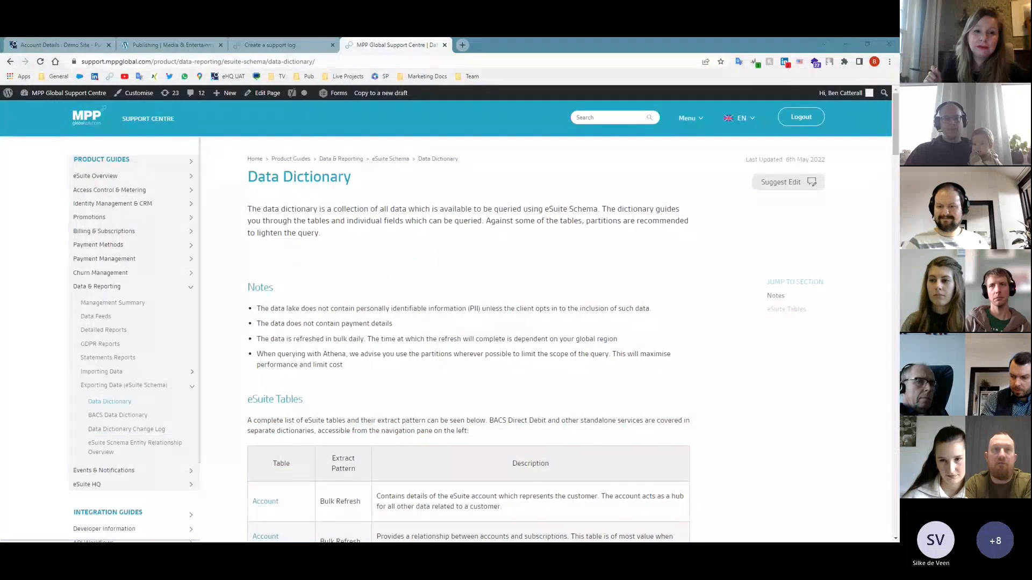
- Return to the customer's Support tab showing the Late Delivery call and 5.00 EUR credit
click(24, 43)
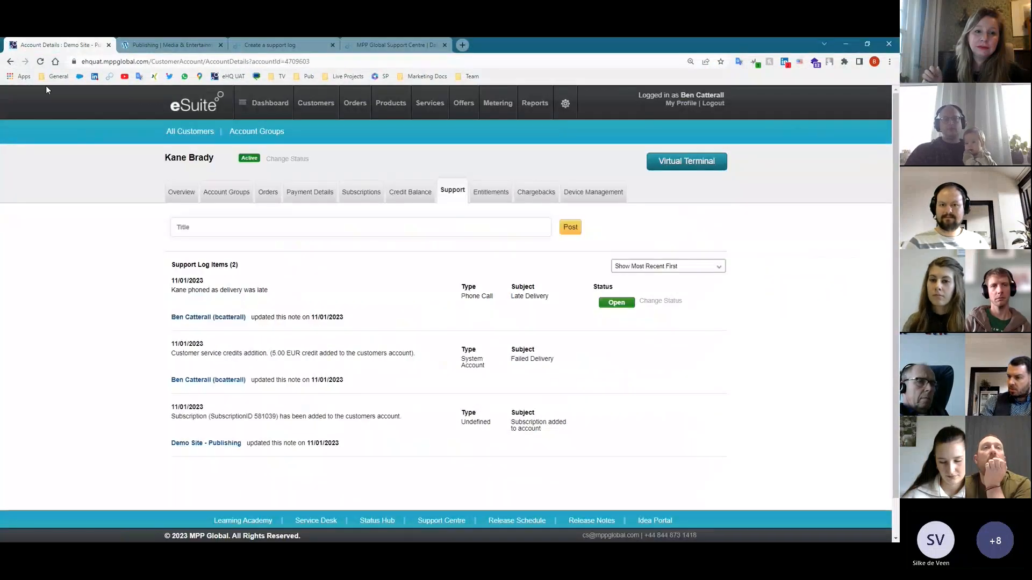
- Open the Weekday ePaper product's base pricing and find the 11.00 EUR eWallet price
click(401, 108)
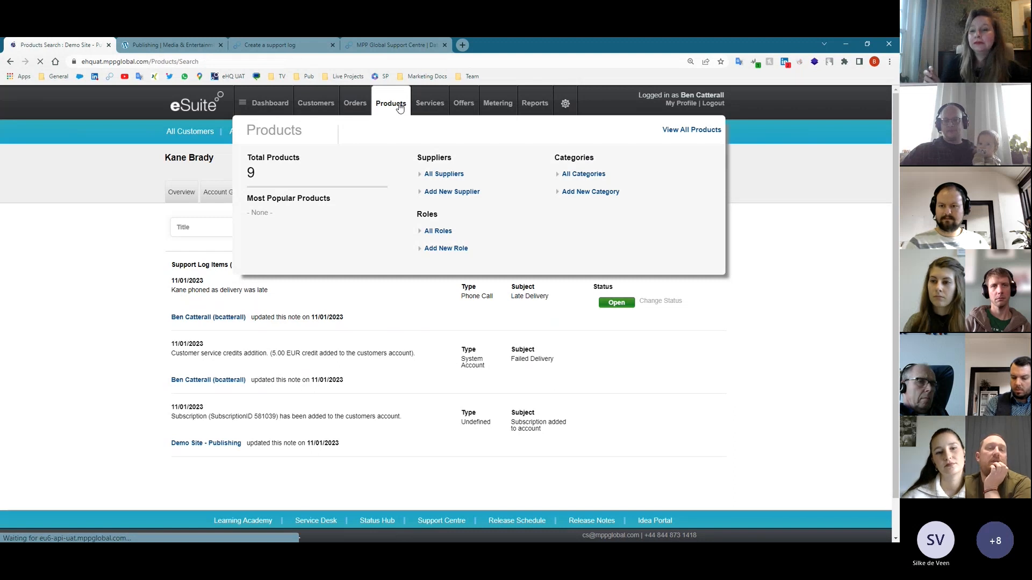
click(714, 263)
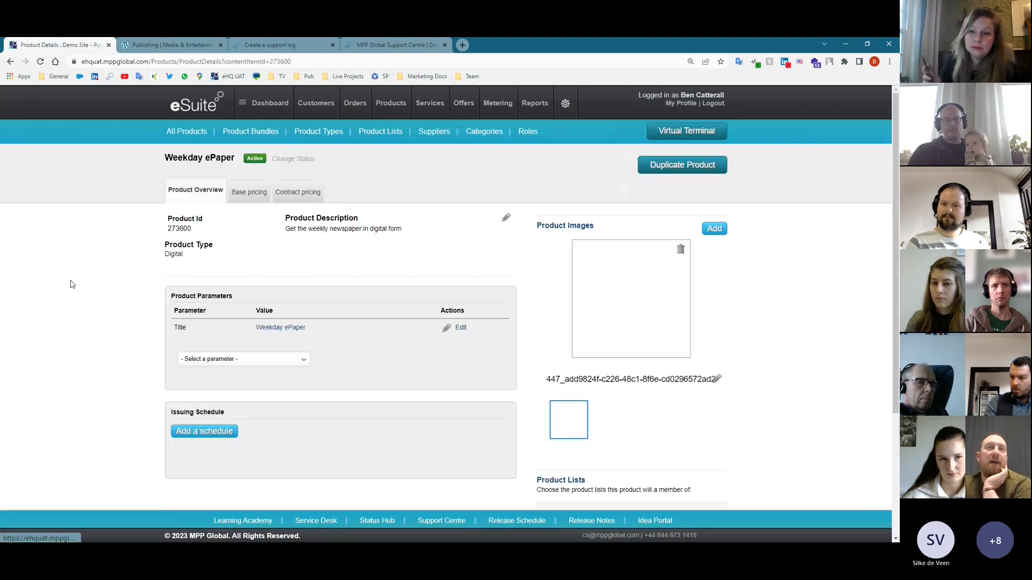
click(249, 192)
scroll(335, 347, down, 5)
scroll(299, 357, down, 8)
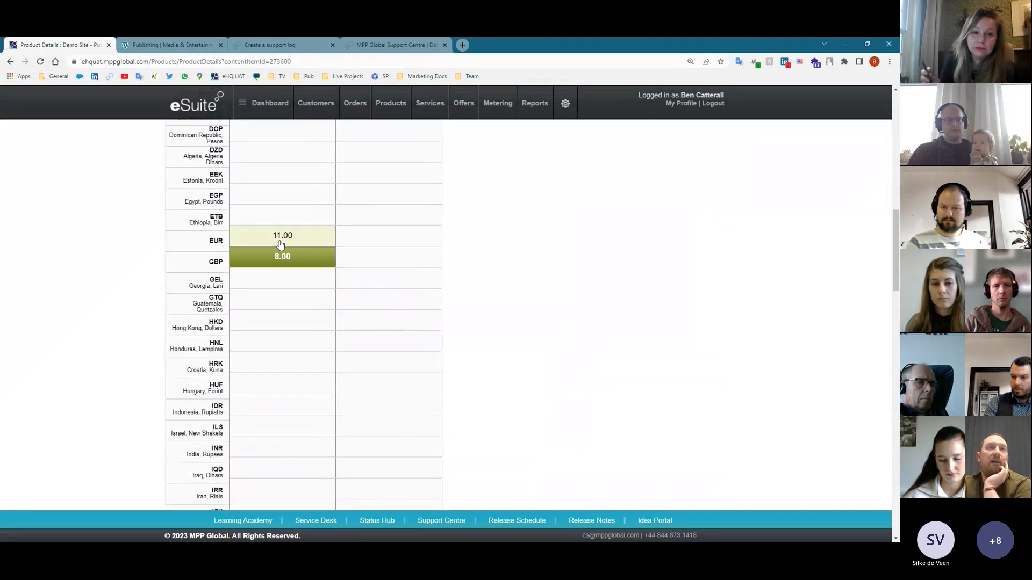
mouse_move(279, 238)
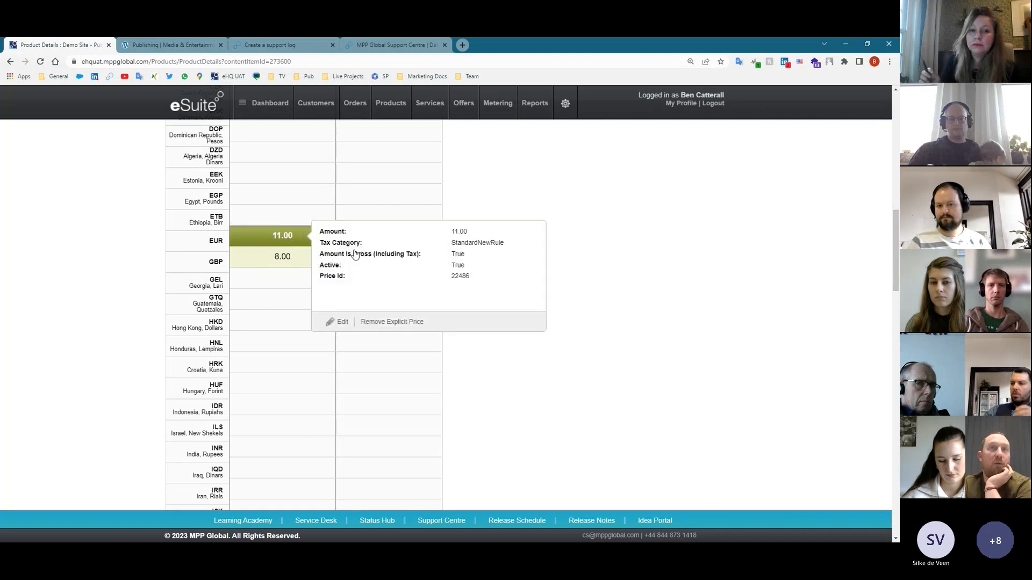
- Change the EUR eWallet base amount from 11.00 to 12 and save it
click(341, 322)
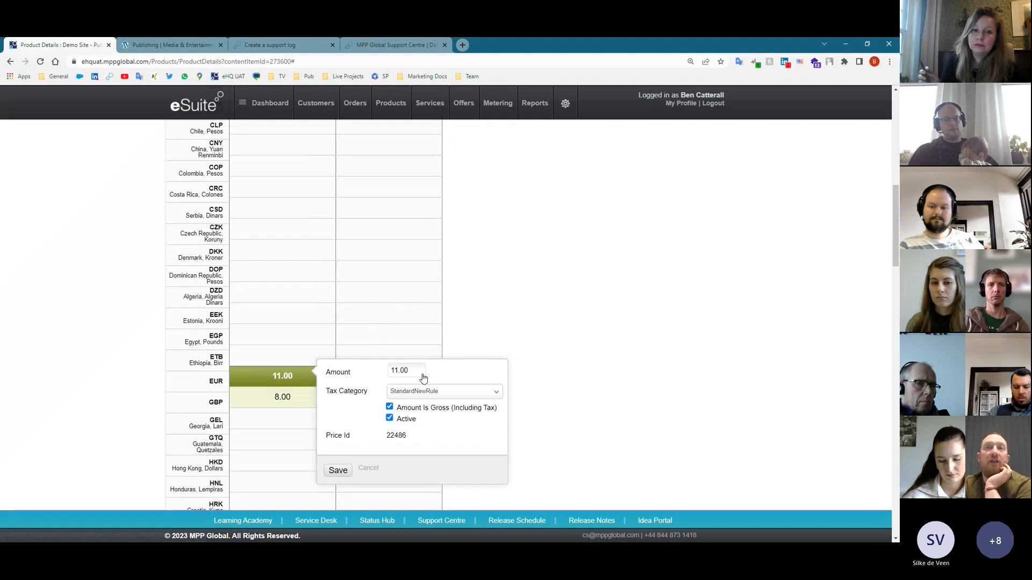
drag(418, 371, 370, 373)
text(12)
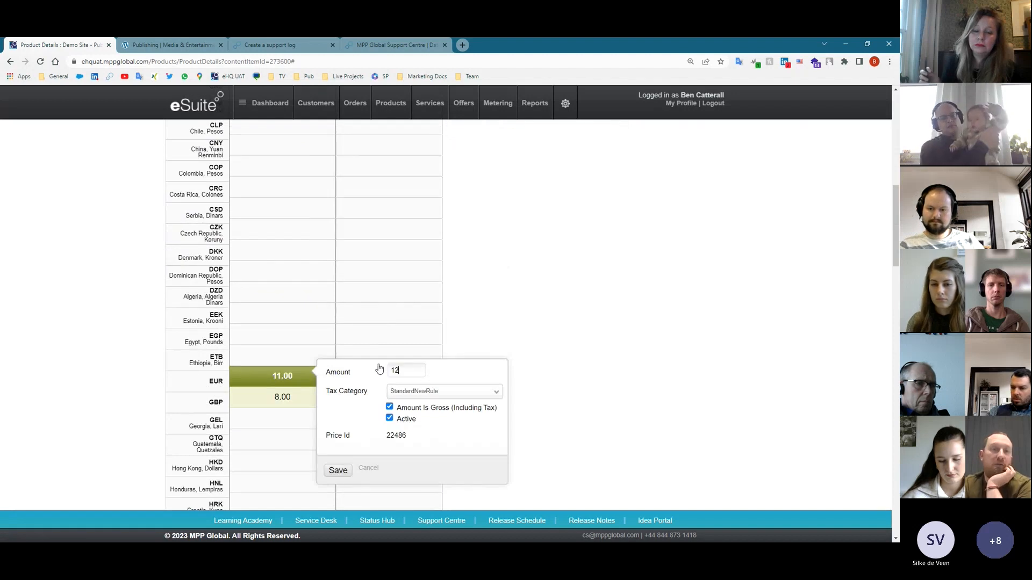
click(349, 463)
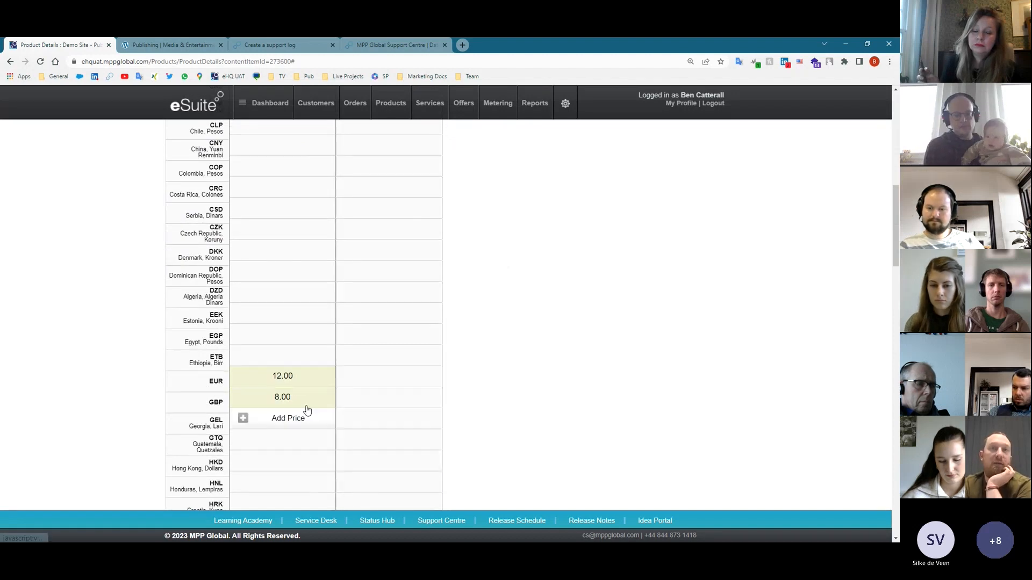
mouse_move(290, 382)
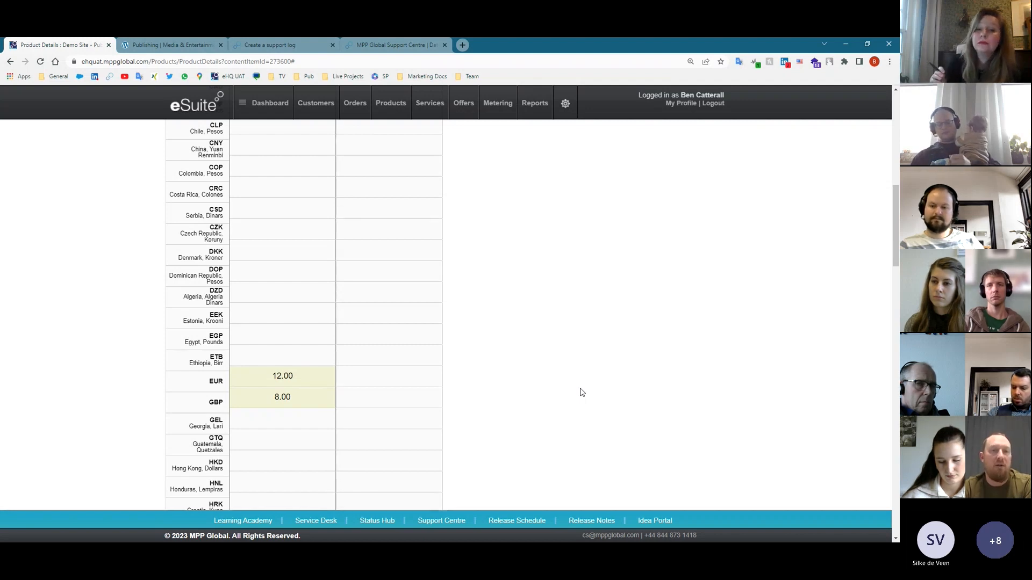
scroll(570, 419, up, 10)
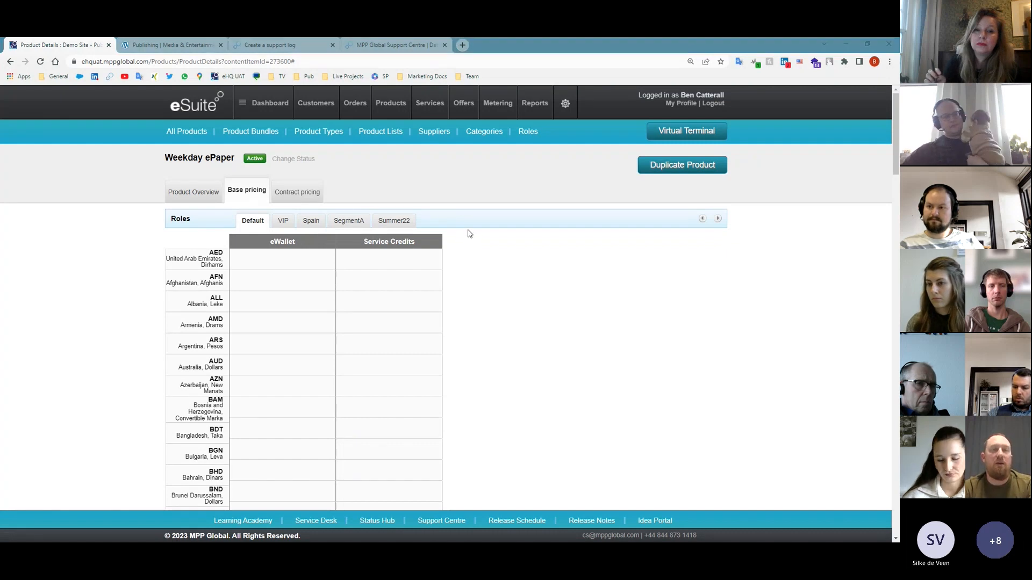
key(alt+Tab)
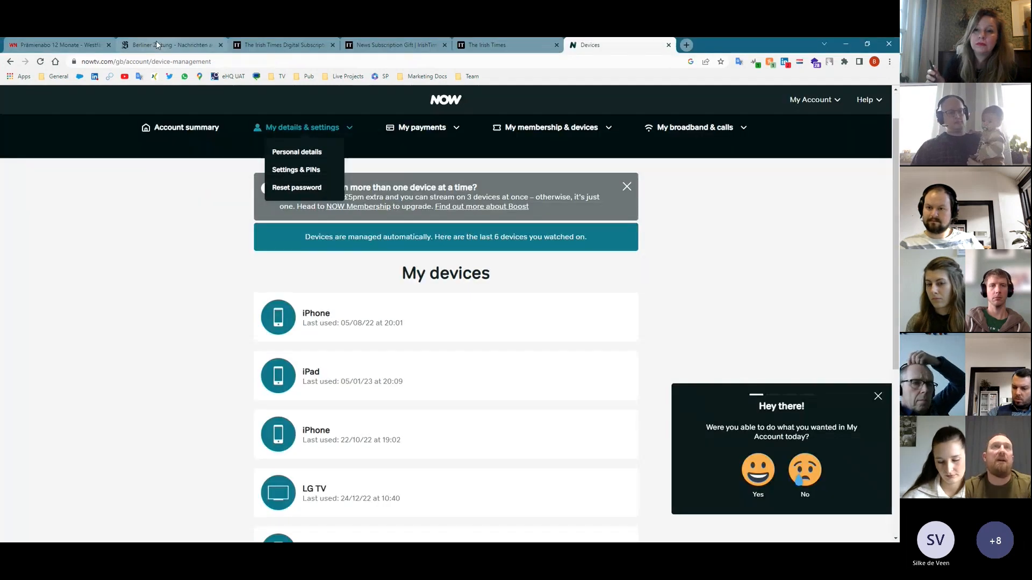
click(57, 44)
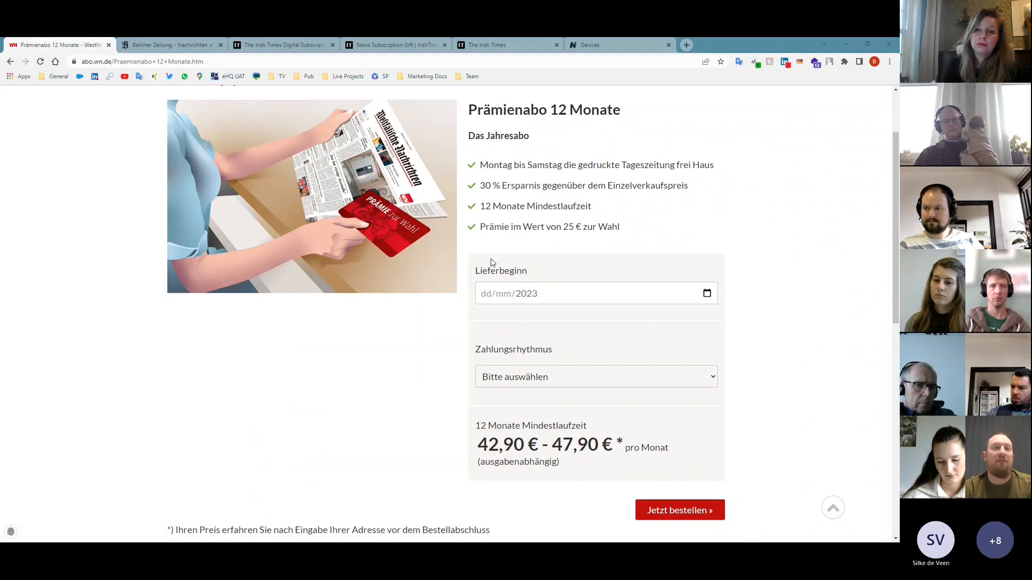
key(alt+Tab)
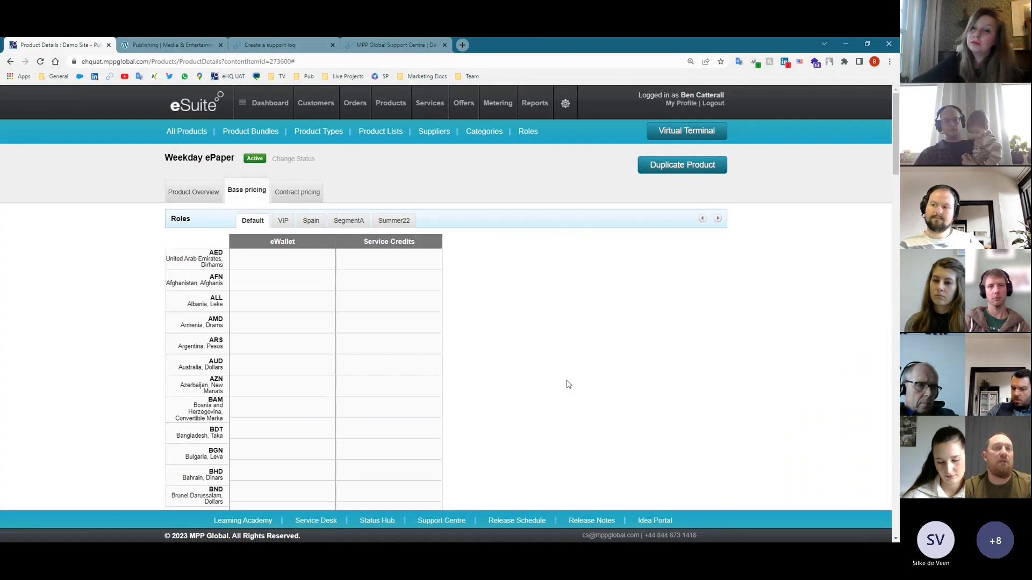
scroll(566, 382, down, 8)
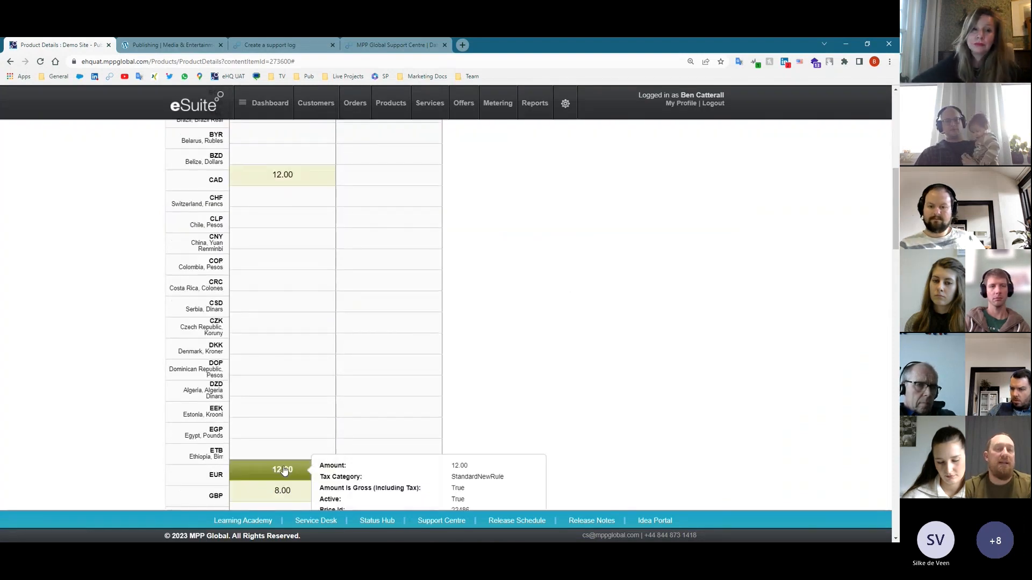
scroll(281, 473, down, 1)
mouse_move(285, 427)
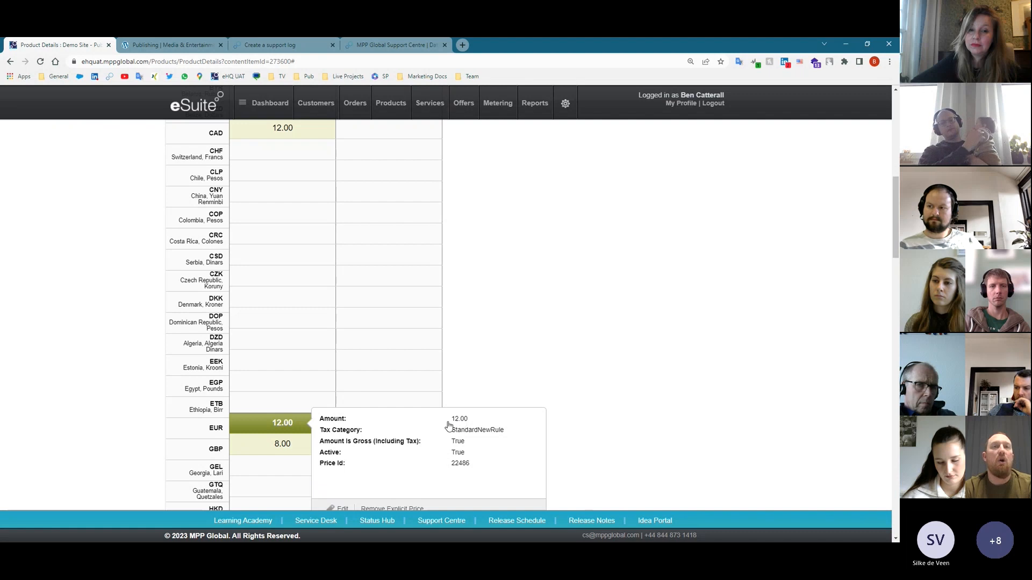
scroll(446, 427, up, 2)
scroll(329, 415, down, 3)
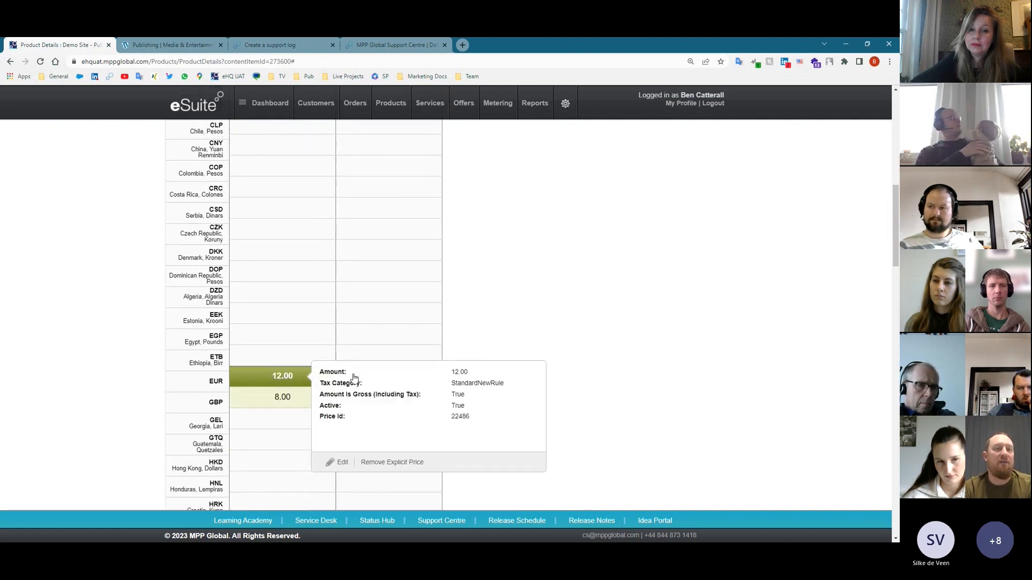
scroll(374, 398, up, 6)
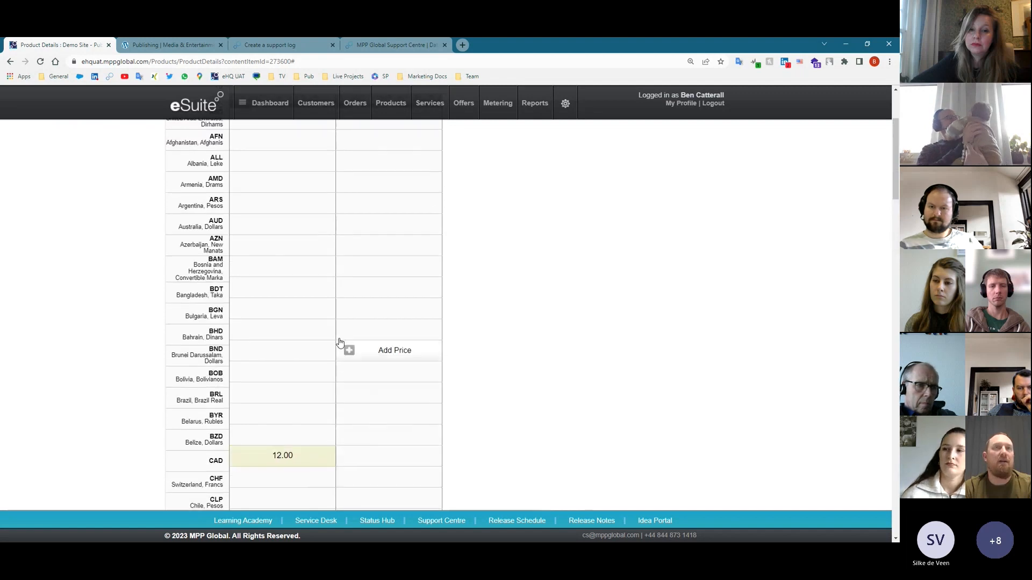
scroll(376, 399, up, 3)
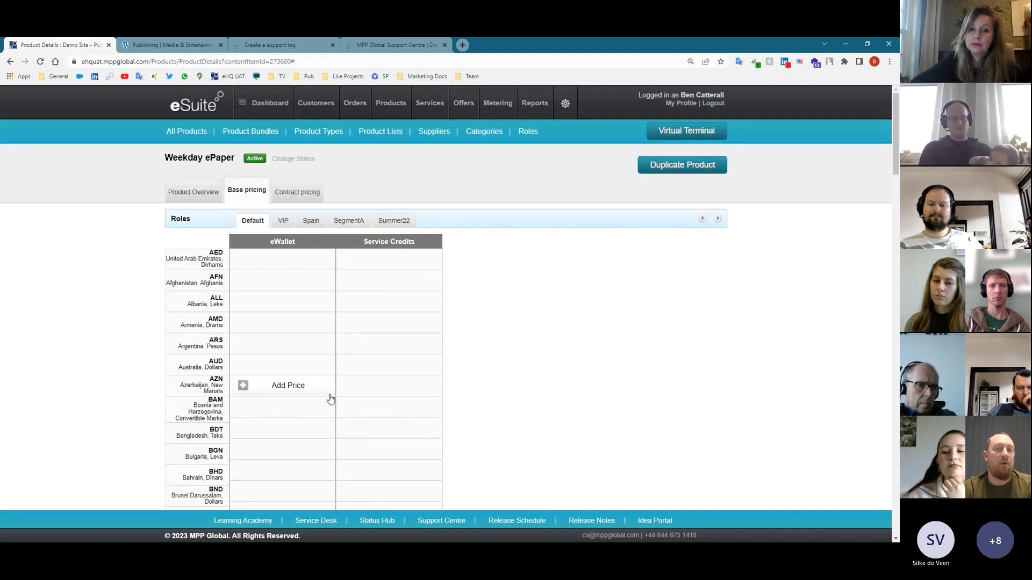